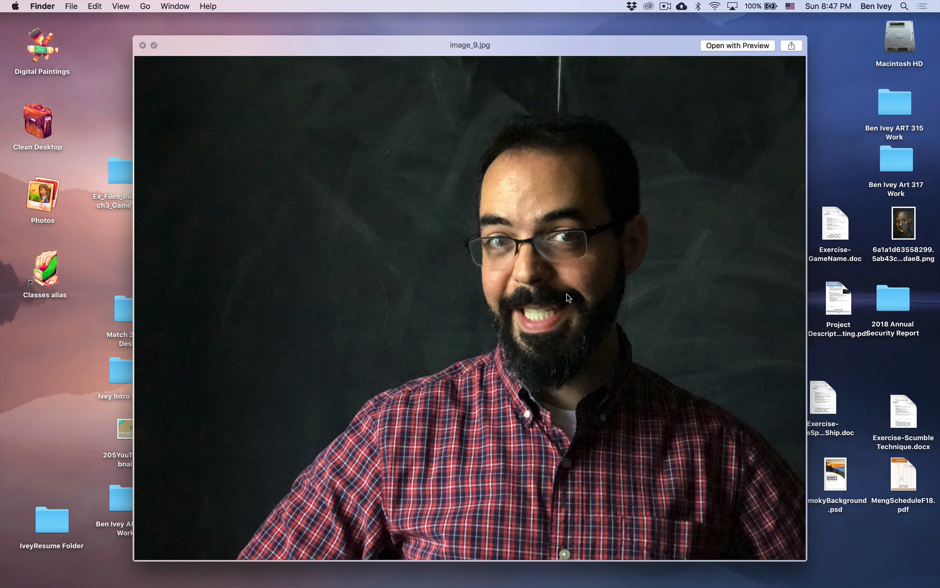
Step: Close the image_9.jpg preview, then preview the port.jpg portrait on the desktop and close it again
{"action": "key", "text": "space"}
{"action": "left_click", "coordinate": [464, 287]}
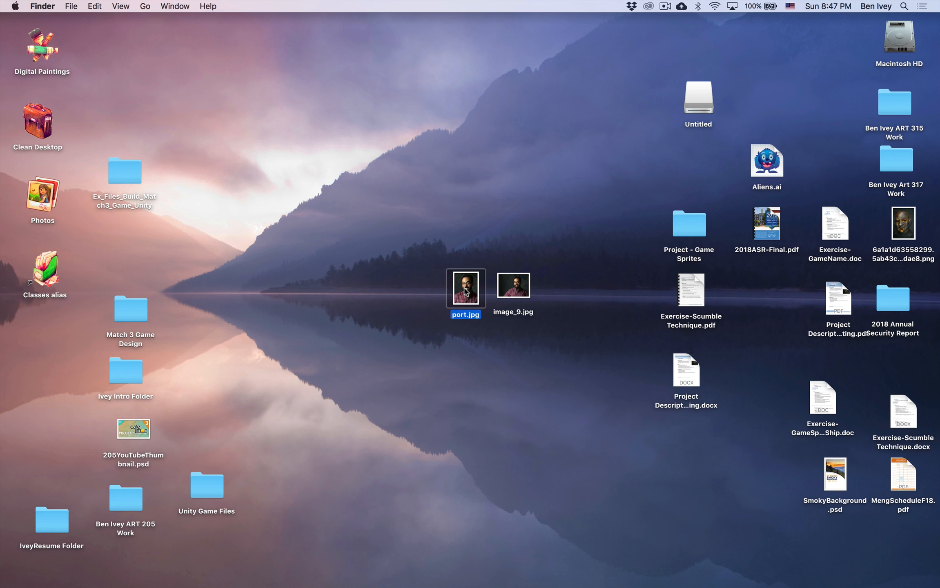
{"action": "key", "text": "space"}
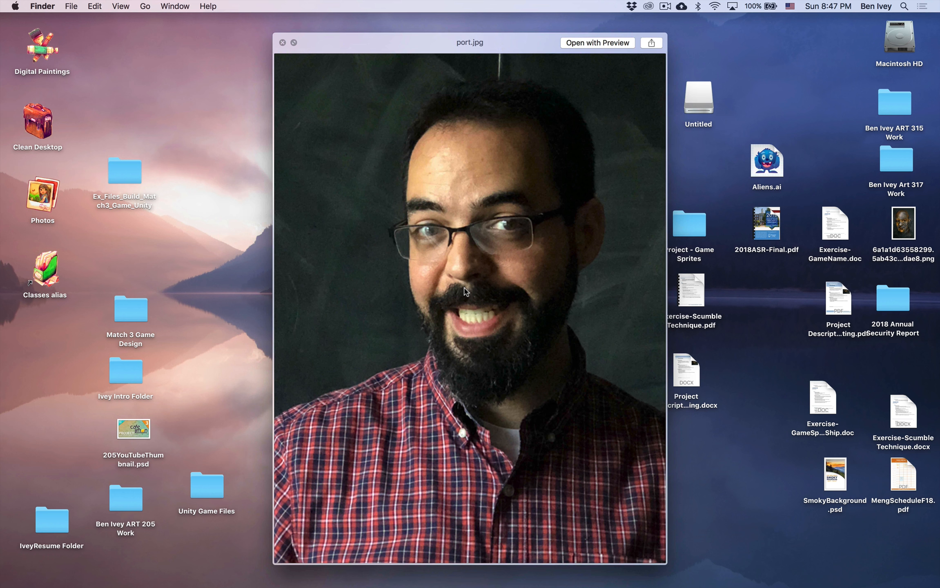
{"action": "key", "text": "space"}
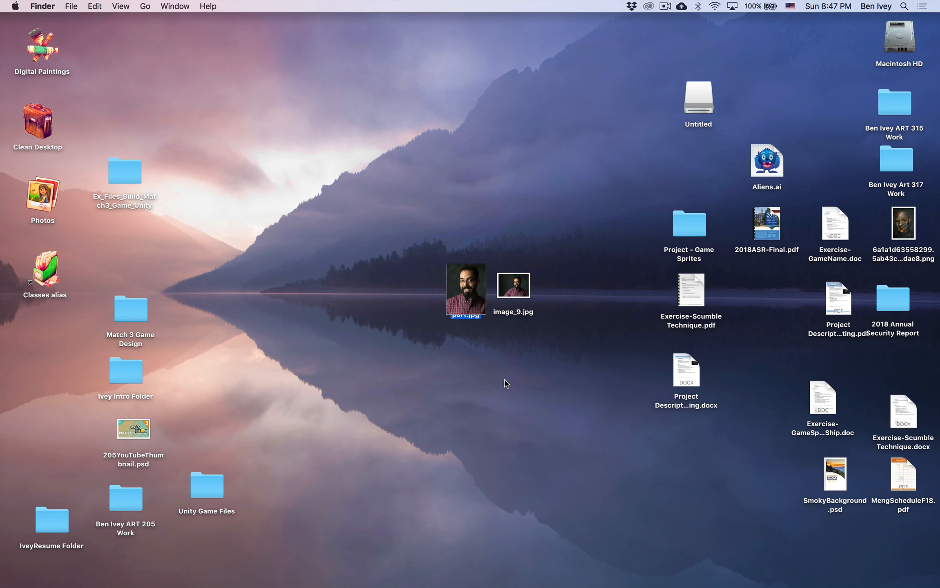
Step: Switch to Photoshop and create a portrait RGB document 10 inches wide and 13 inches high at 300 pixels/inch, with an artboard
{"action": "mouse_move", "coordinate": [476, 587]}
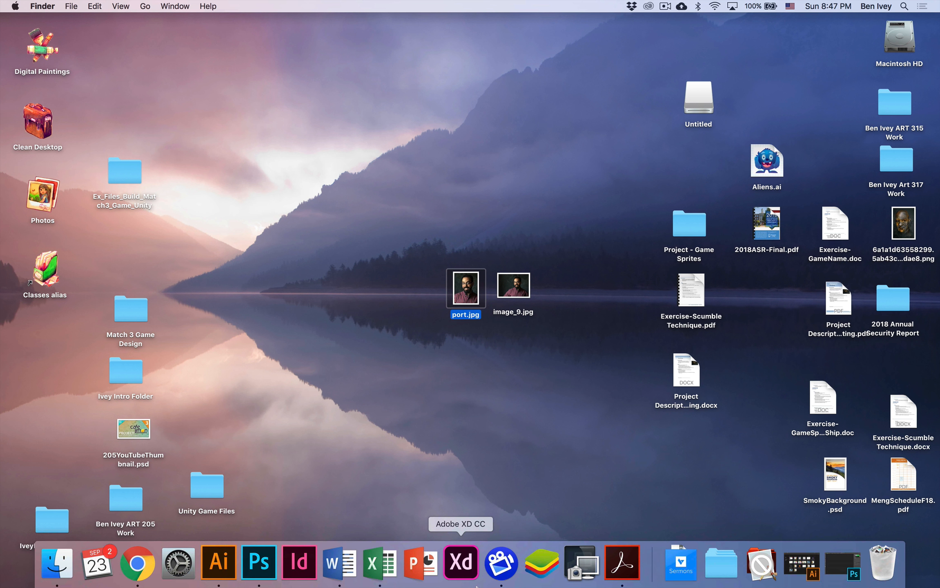
{"action": "left_click", "coordinate": [259, 563]}
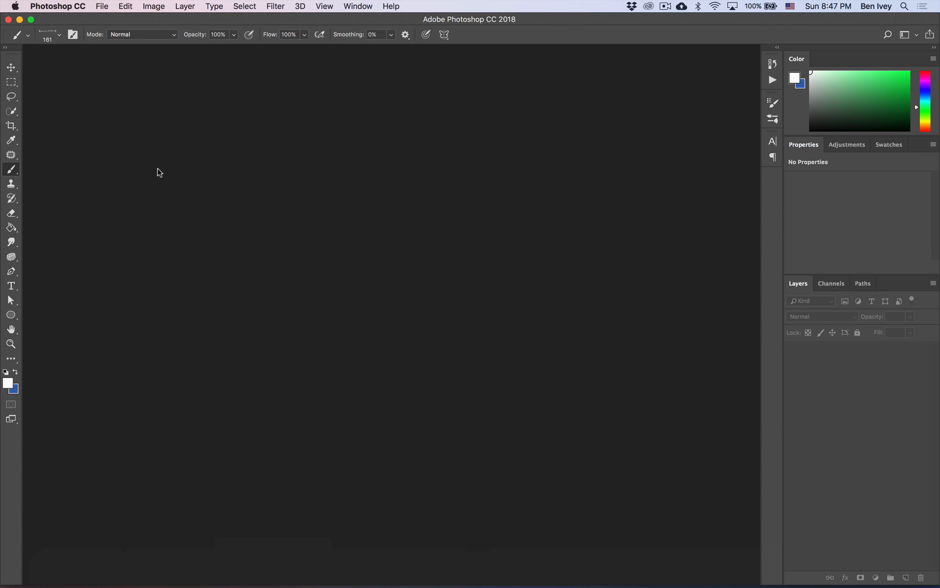
{"action": "left_click", "coordinate": [104, 4]}
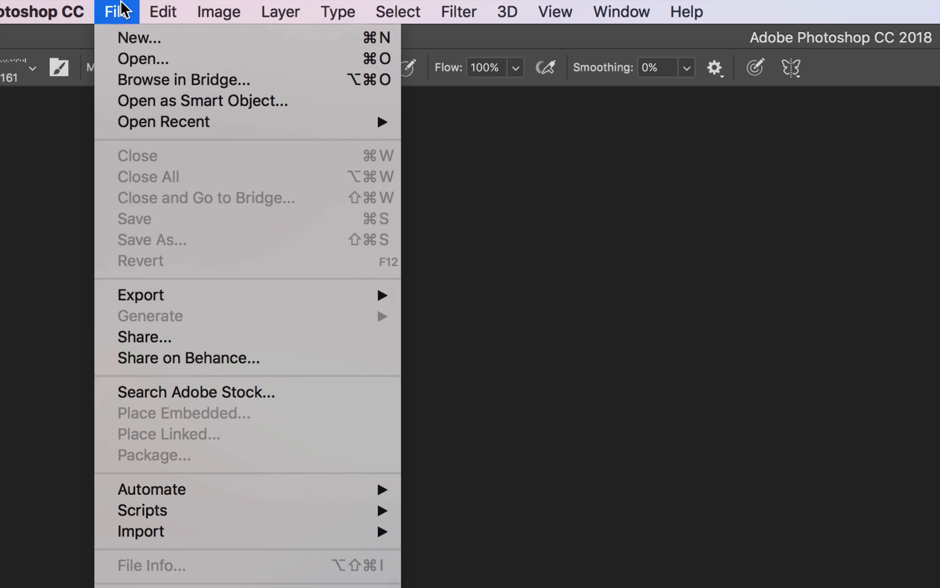
{"action": "left_click", "coordinate": [114, 37]}
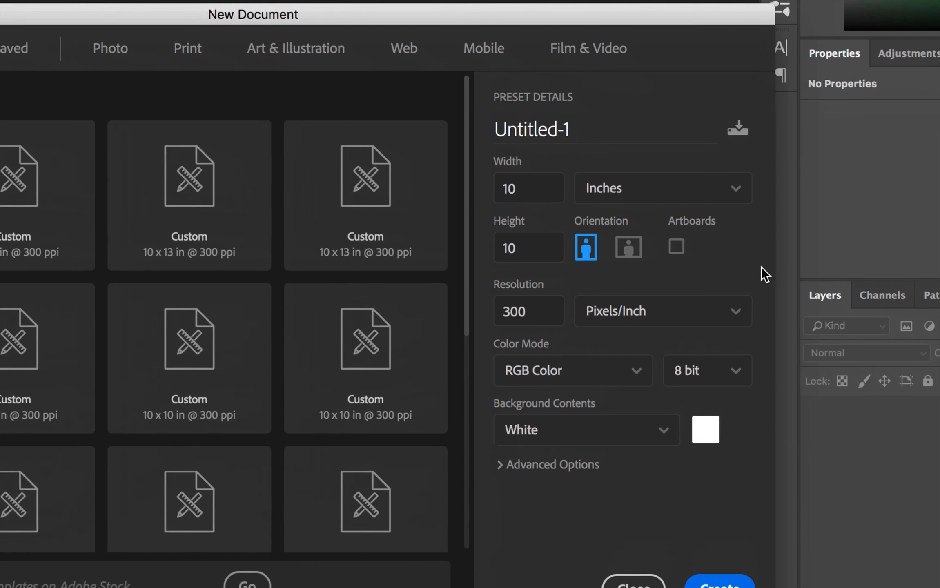
{"action": "left_click", "coordinate": [638, 223]}
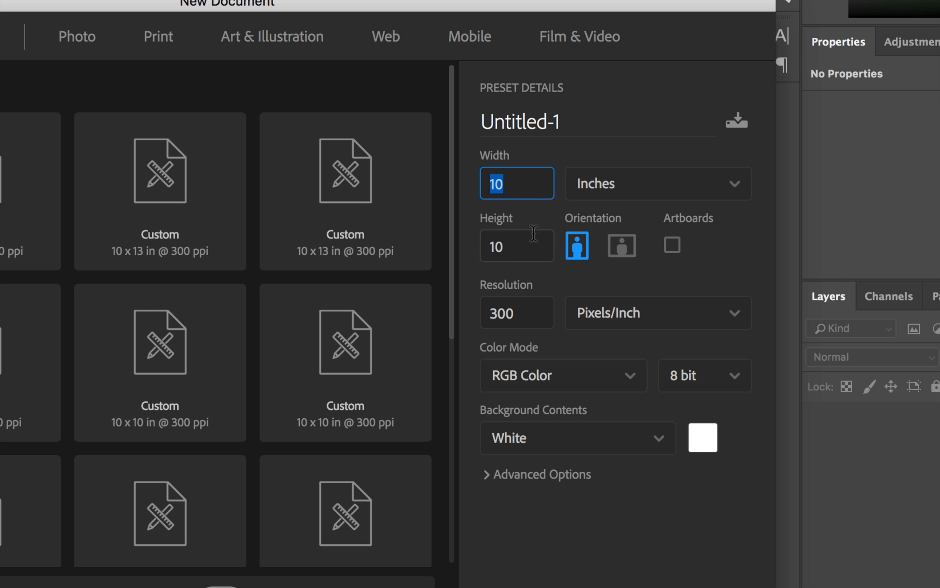
{"action": "left_click", "coordinate": [531, 247]}
{"action": "type", "text": "13"}
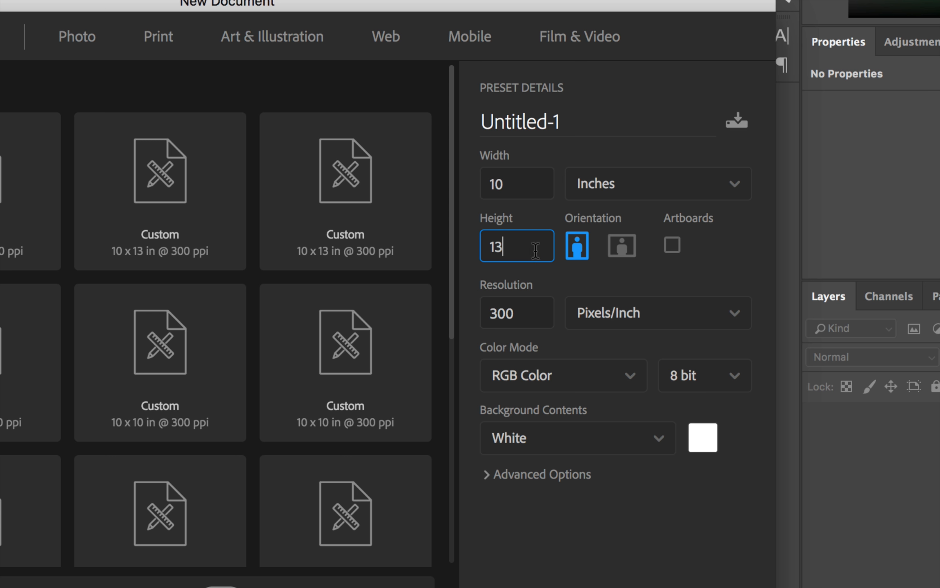
{"action": "left_click", "coordinate": [672, 247]}
{"action": "left_click", "coordinate": [537, 313]}
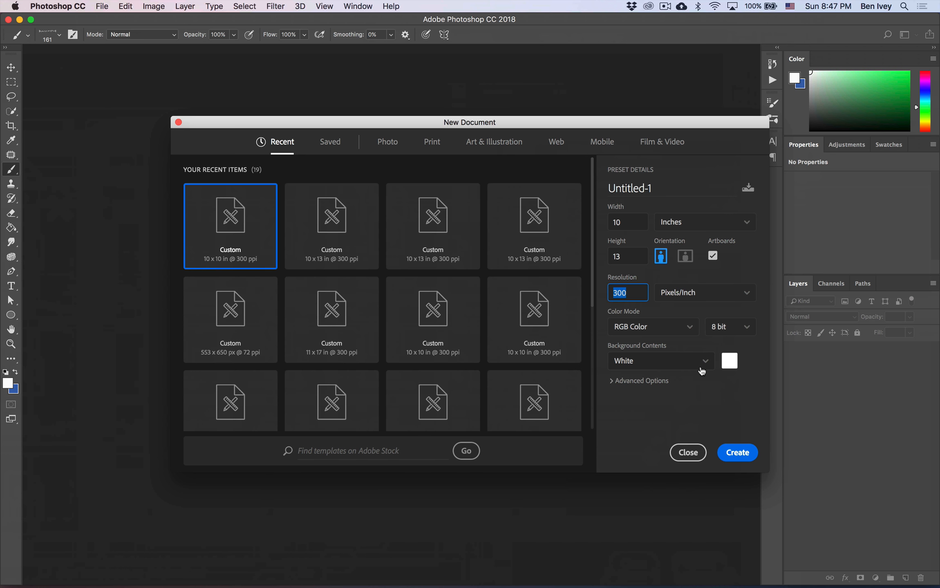
{"action": "left_click", "coordinate": [735, 452]}
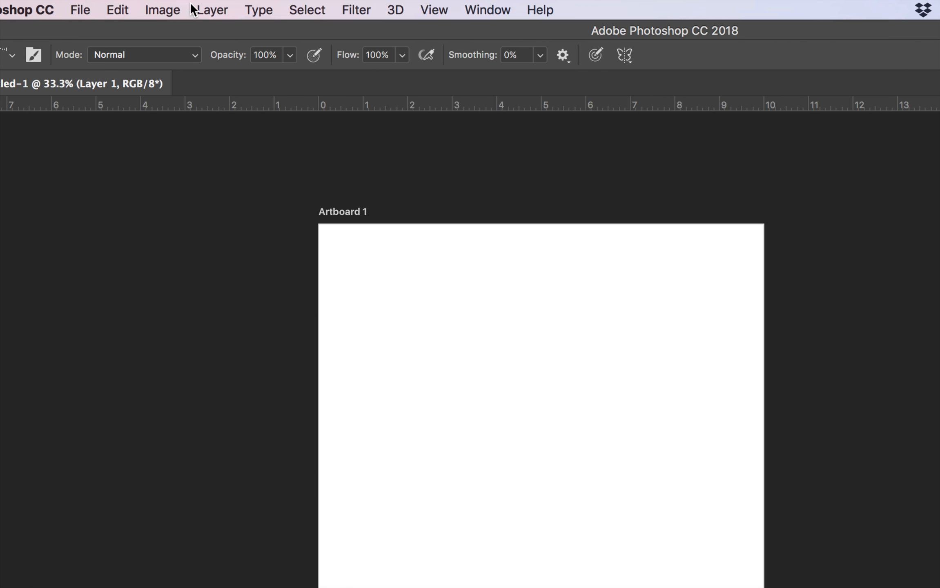
Step: Add a new gradient fill layer to the artboard with the default layer name and settings
{"action": "left_click", "coordinate": [184, 7]}
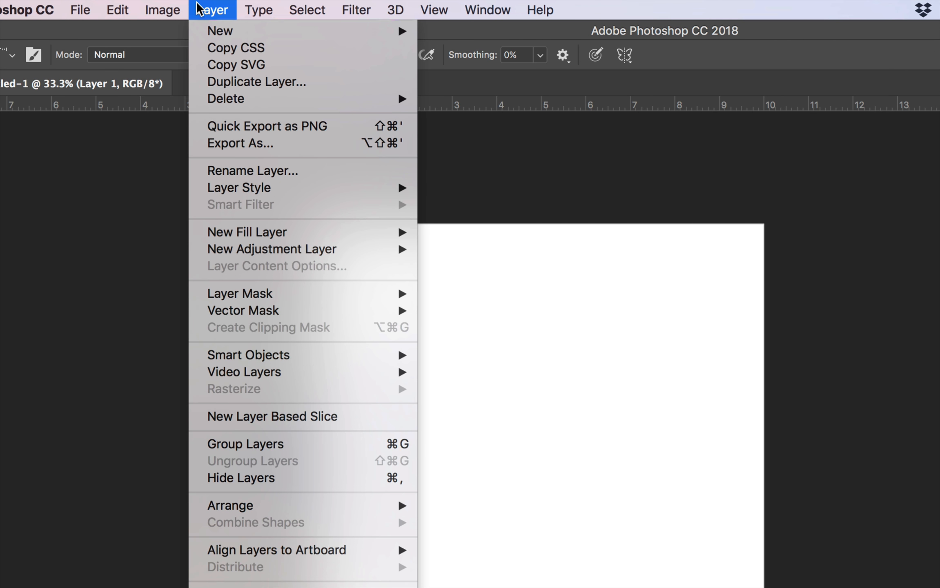
{"action": "mouse_move", "coordinate": [241, 233]}
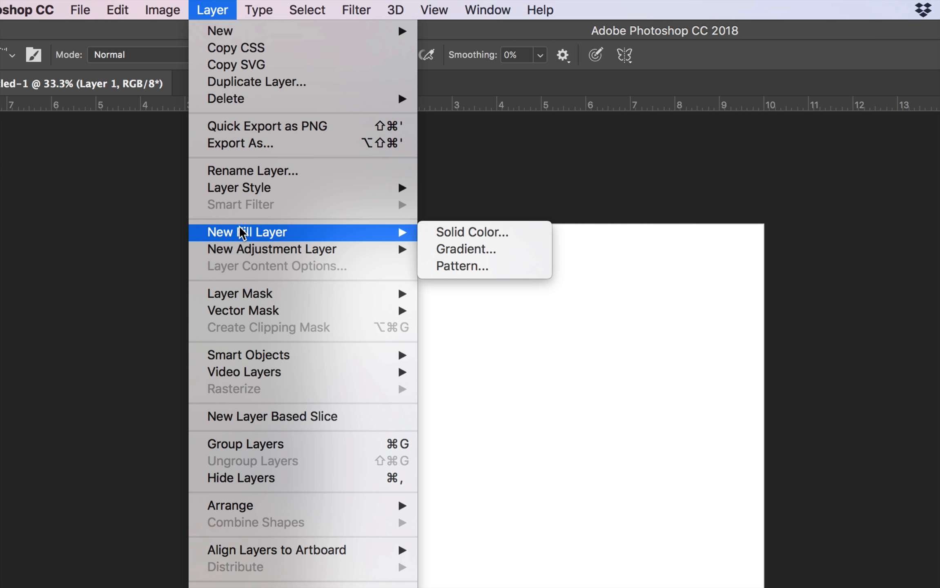
{"action": "left_click", "coordinate": [475, 254]}
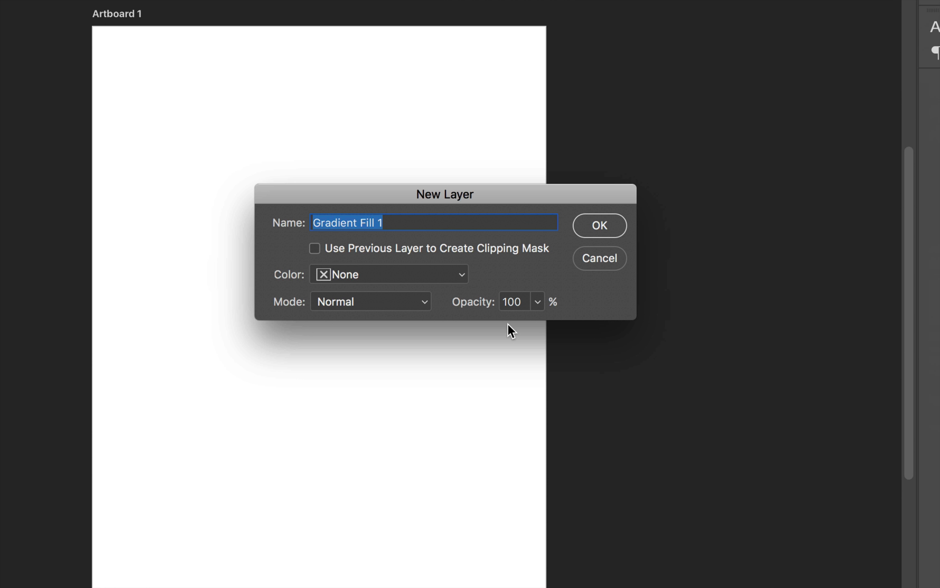
{"action": "left_click", "coordinate": [597, 228]}
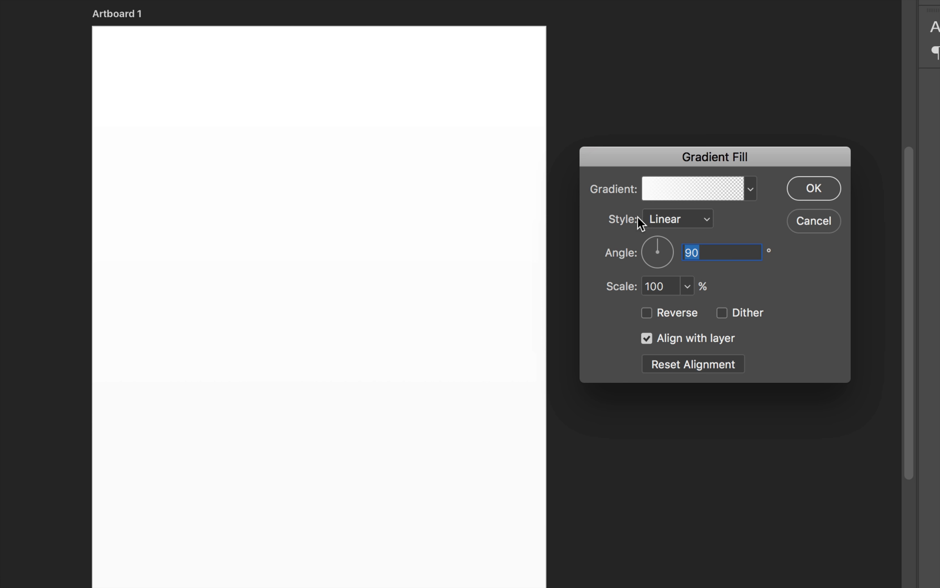
Step: Apply the Violet, Orange preset to the fill layer's gradient
{"action": "left_click", "coordinate": [686, 187]}
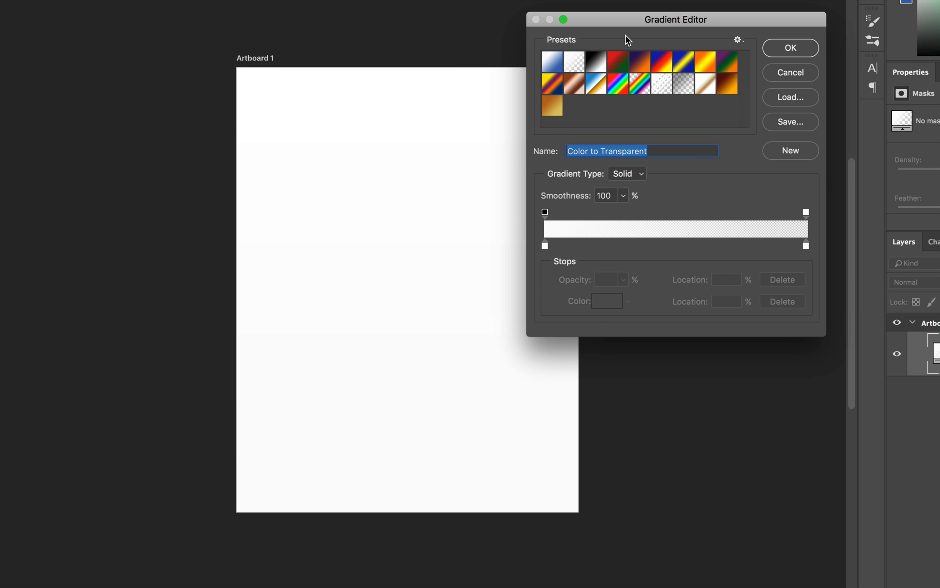
{"action": "left_click_drag", "start_coordinate": [627, 19], "coordinate": [619, 60]}
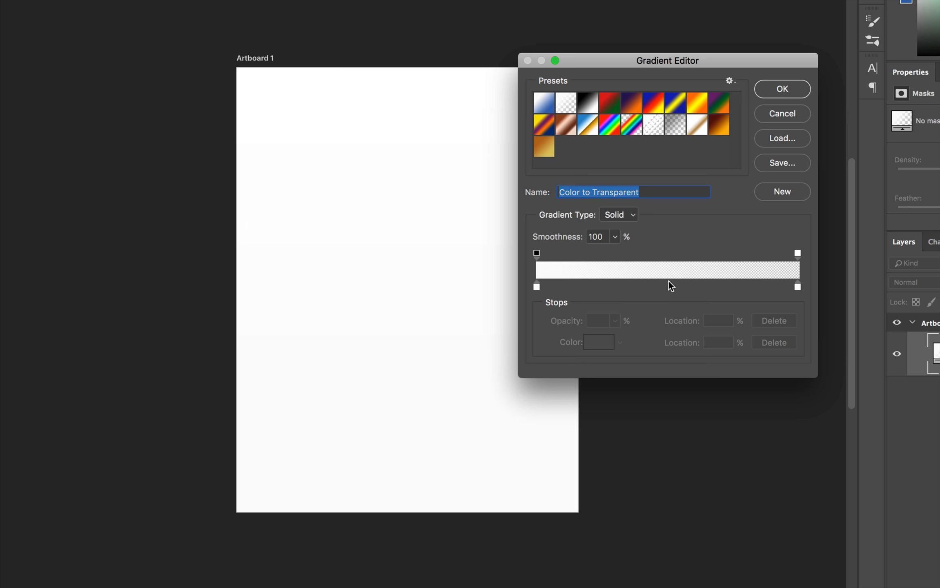
{"action": "left_click", "coordinate": [632, 103]}
{"action": "left_click_drag", "start_coordinate": [615, 61], "coordinate": [642, 63]}
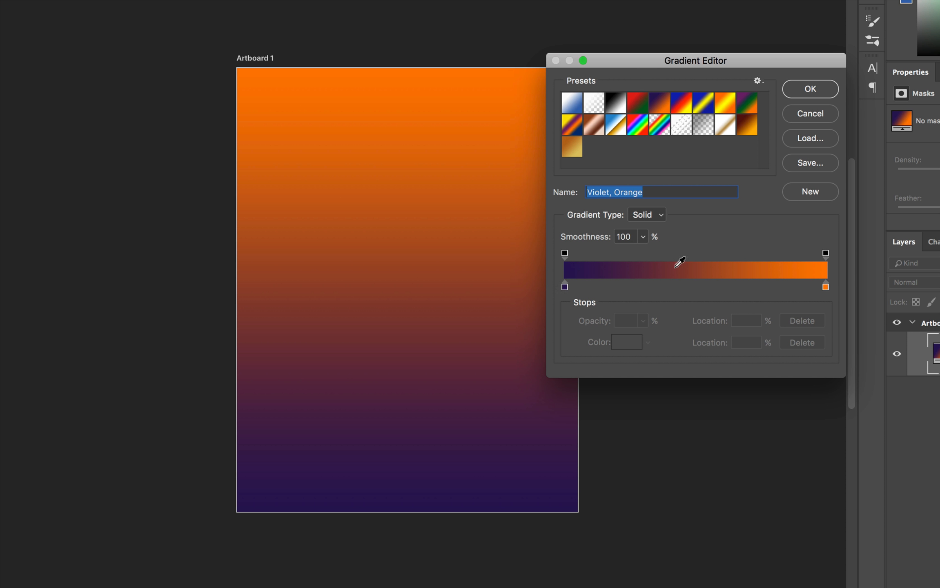
{"action": "left_click", "coordinate": [810, 89]}
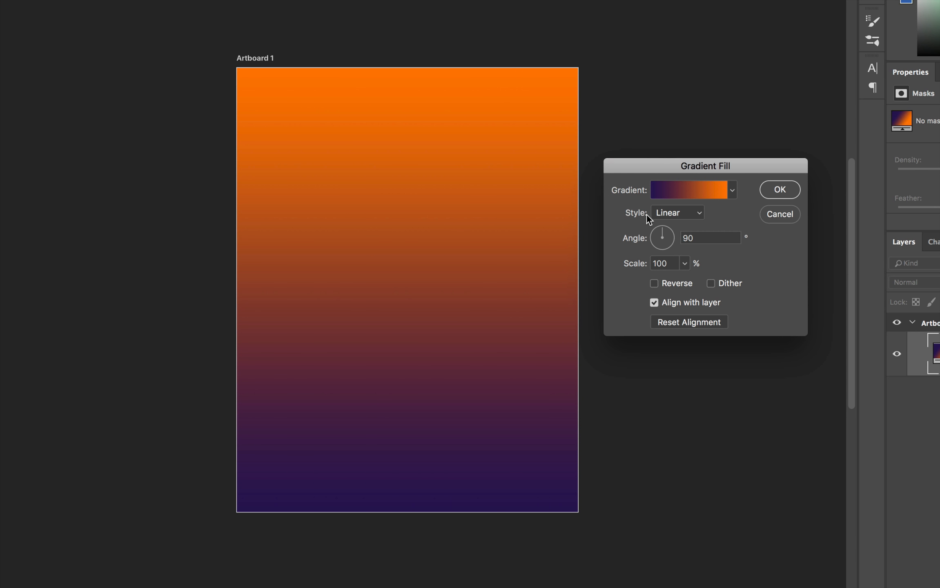
Step: Try the Radial style on the gradient fill, then set the style to Angle
{"action": "left_click", "coordinate": [672, 216]}
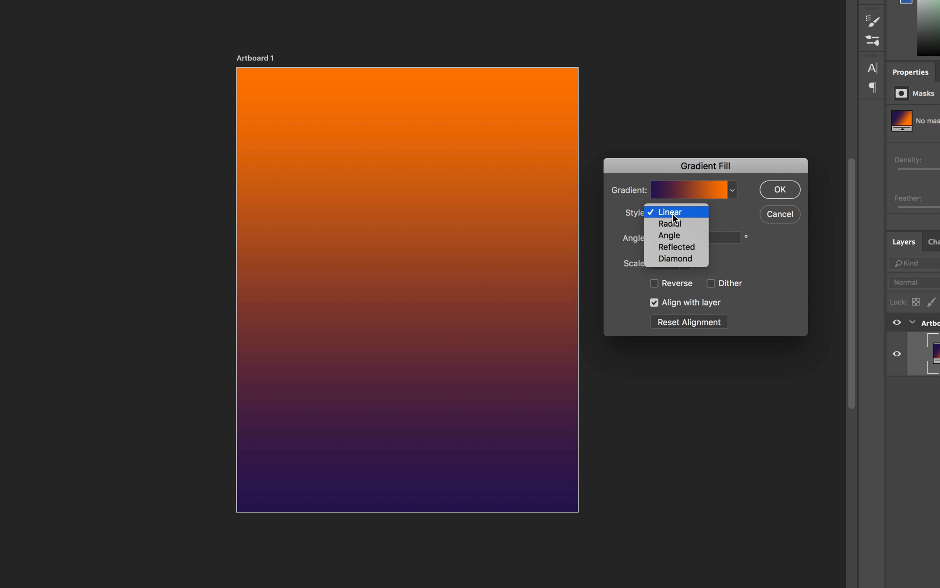
{"action": "left_click", "coordinate": [680, 221]}
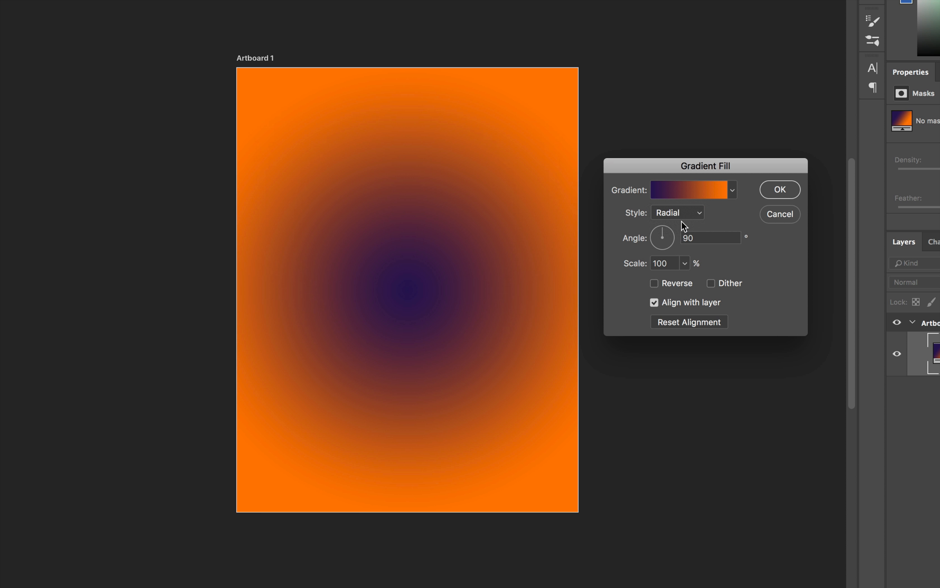
{"action": "left_click", "coordinate": [680, 212]}
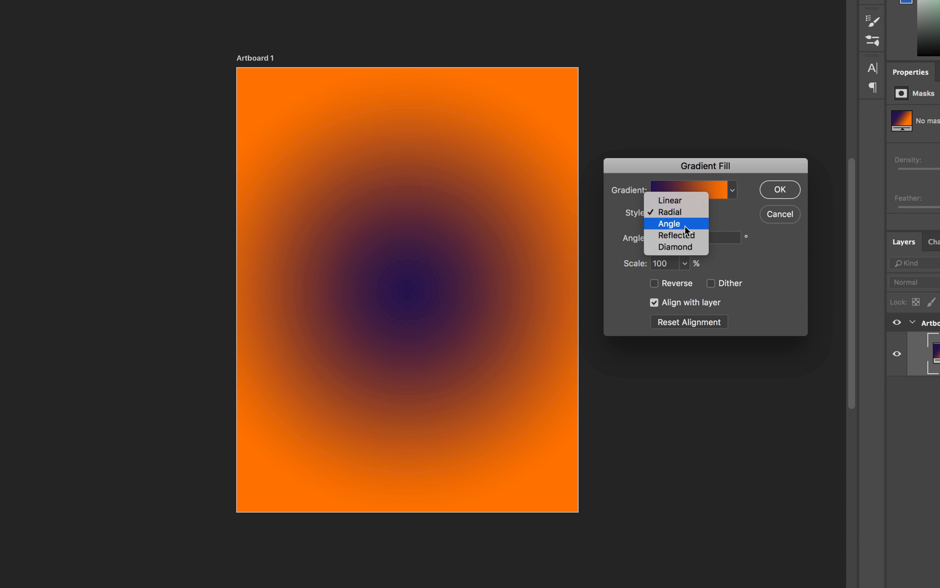
{"action": "left_click", "coordinate": [685, 225]}
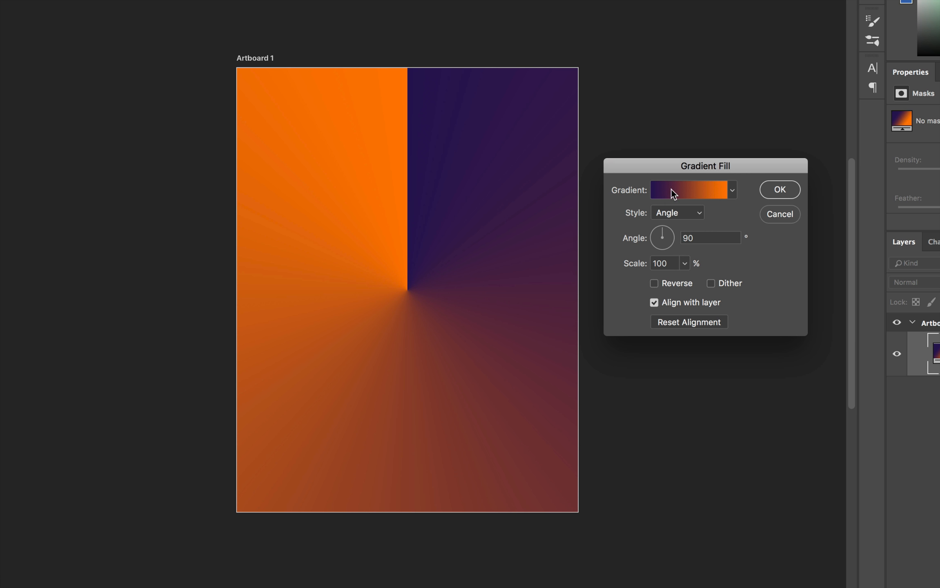
Step: Reposition the angle gradient so its centre sits at the artboard's upper edge, somewhat left of the middle
{"action": "left_click_drag", "start_coordinate": [481, 262], "coordinate": [405, 92]}
{"action": "left_click_drag", "start_coordinate": [434, 153], "coordinate": [370, 129]}
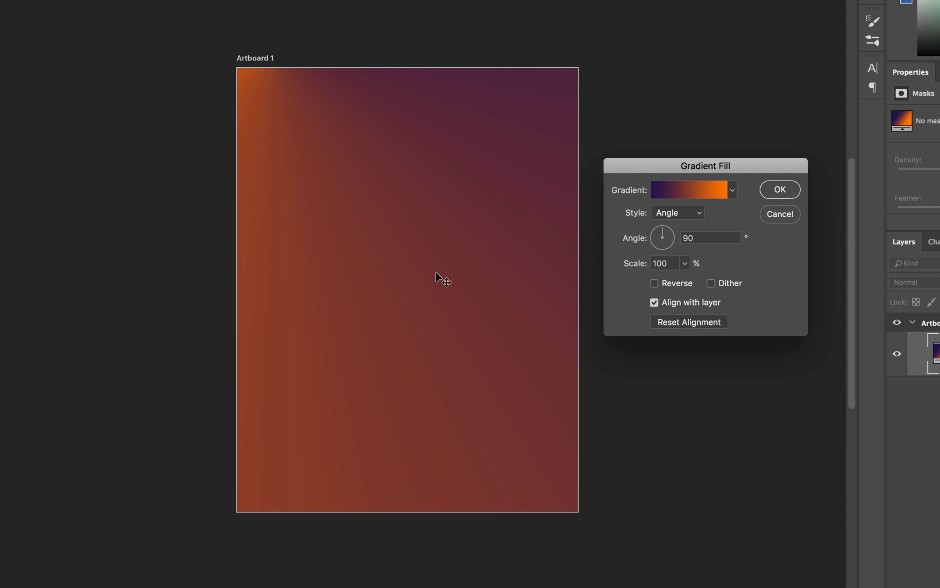
{"action": "left_click_drag", "start_coordinate": [437, 275], "coordinate": [491, 271]}
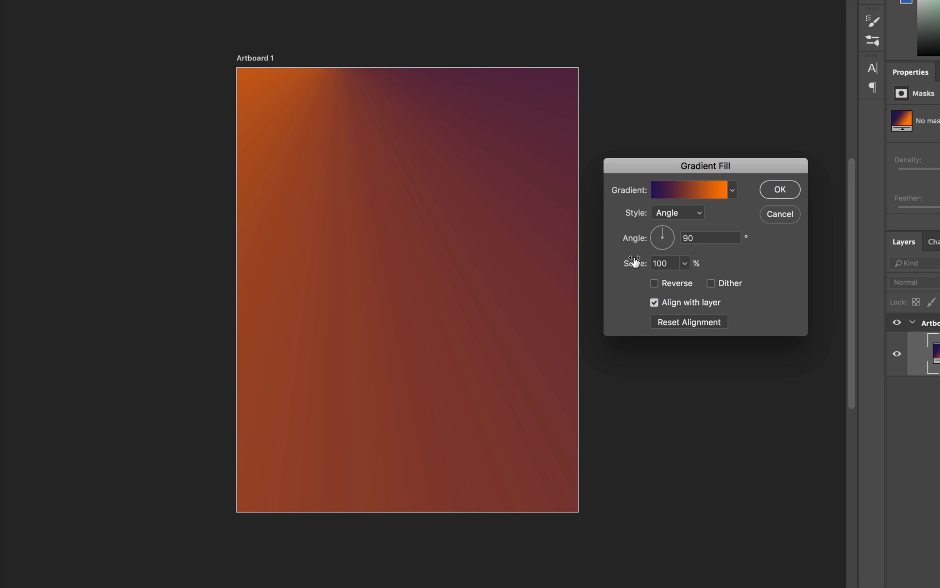
Step: Recolour the gradient's violet stop at location 0% to dark teal blue, 0b374b
{"action": "left_click", "coordinate": [700, 190]}
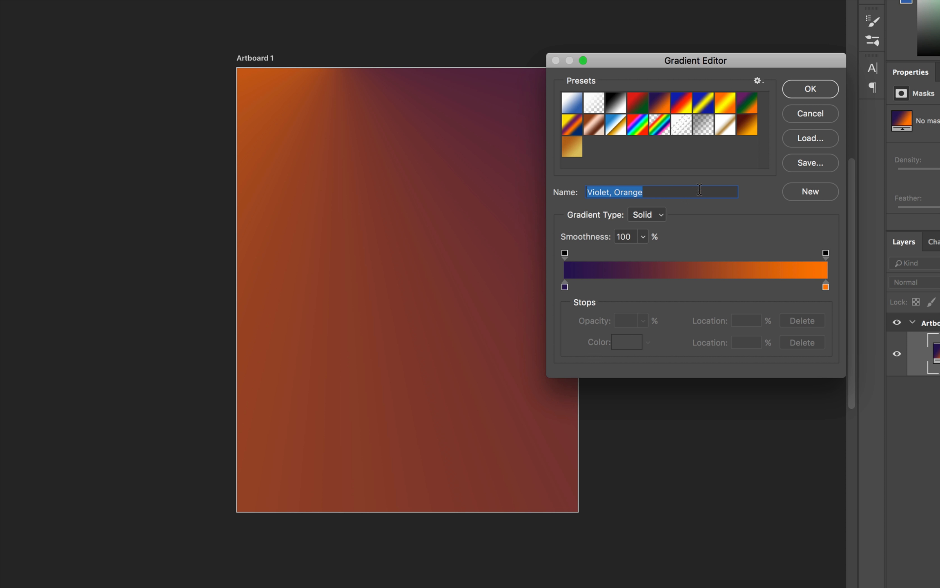
{"action": "double_click", "coordinate": [565, 287]}
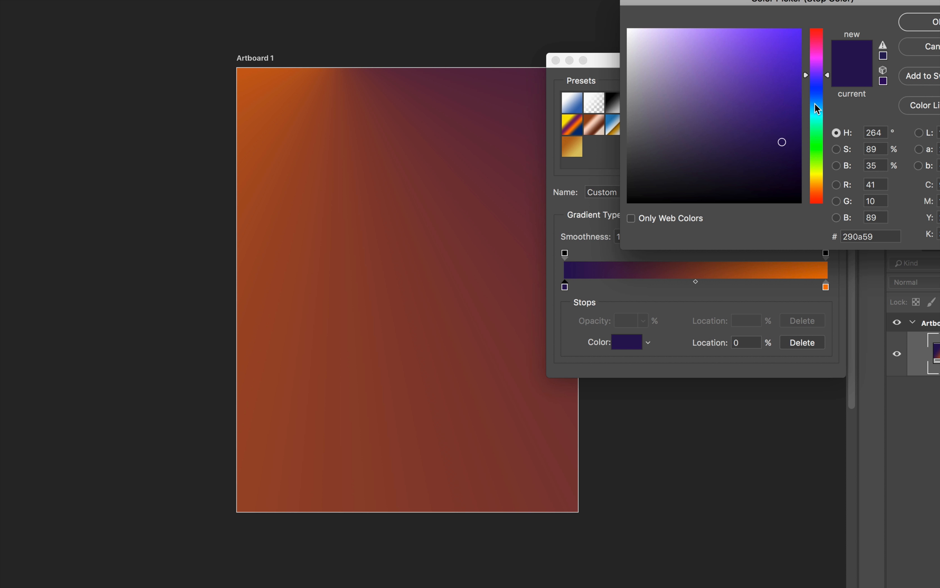
{"action": "left_click", "coordinate": [817, 50]}
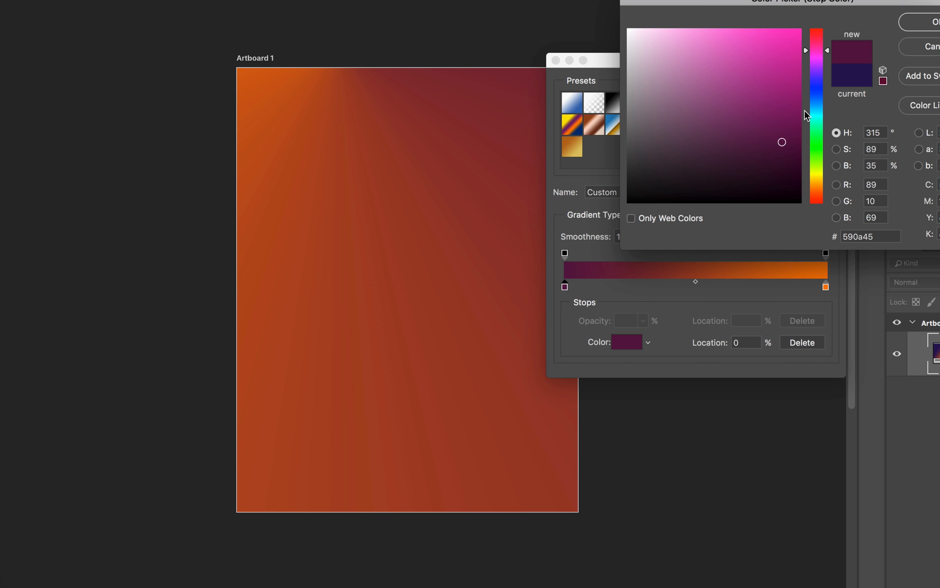
{"action": "mouse_move", "coordinate": [819, 89]}
{"action": "left_mouse_down"}
{"action": "mouse_move", "coordinate": [785, 121]}
{"action": "mouse_move", "coordinate": [777, 148]}
{"action": "left_mouse_up"}
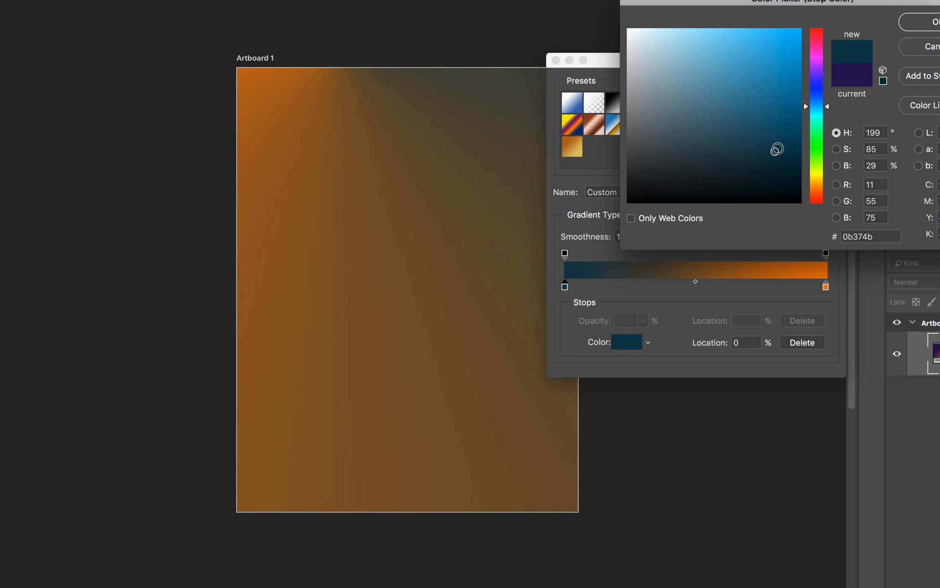
{"action": "left_click", "coordinate": [916, 22]}
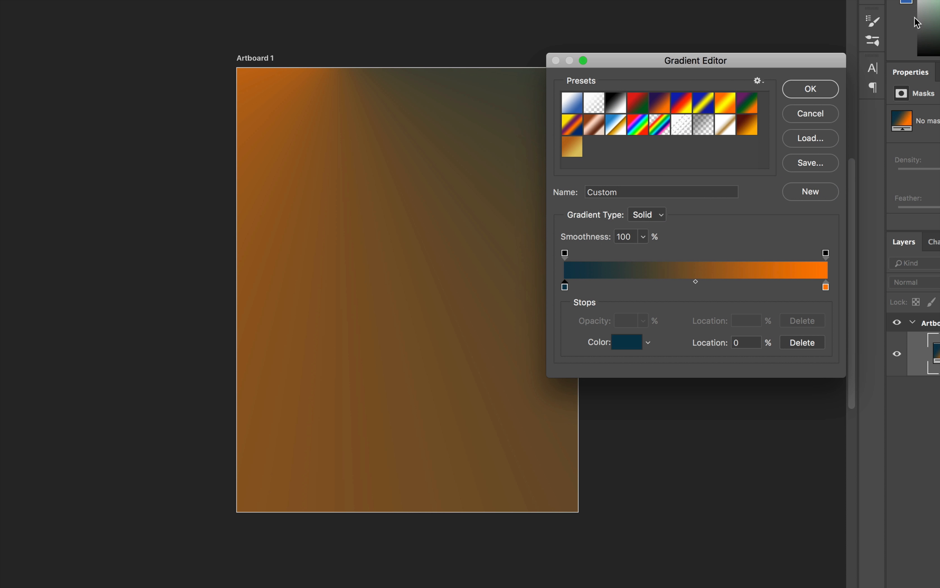
Step: Recolour the gradient's orange stop at location 100% to dark red, 9c1f0a, and accept the edited gradient
{"action": "double_click", "coordinate": [824, 287]}
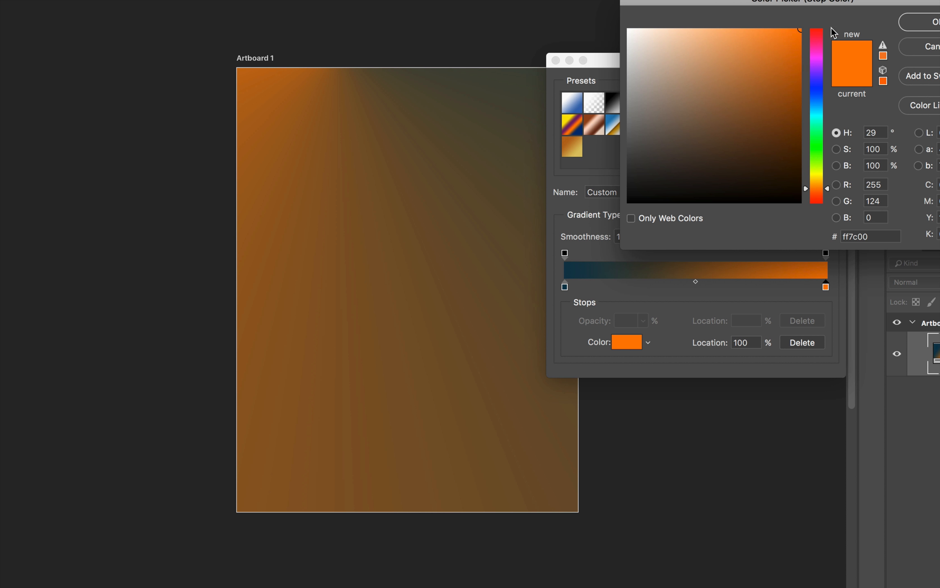
{"action": "left_click_drag", "start_coordinate": [817, 191], "coordinate": [818, 203]}
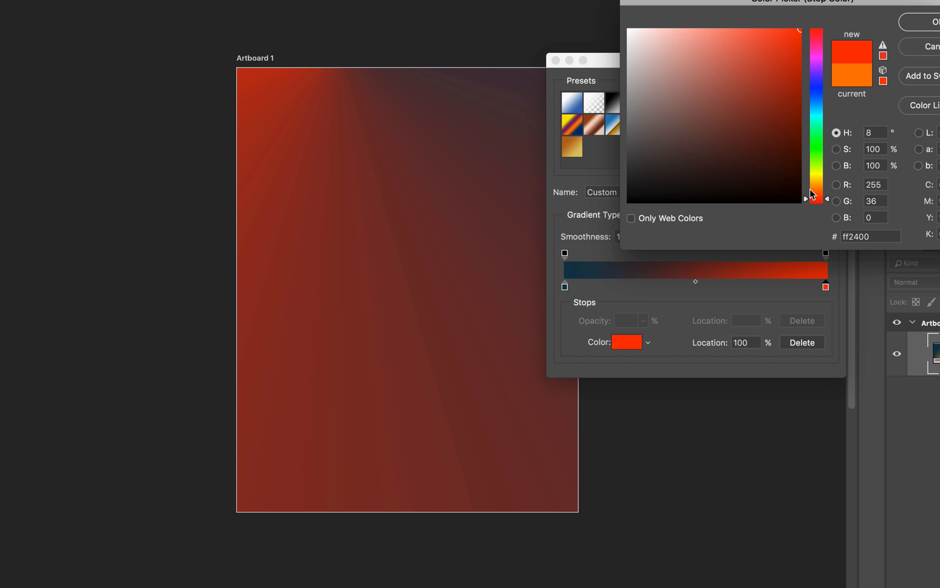
{"action": "left_click", "coordinate": [799, 48]}
{"action": "left_click_drag", "start_coordinate": [799, 48], "coordinate": [795, 72]}
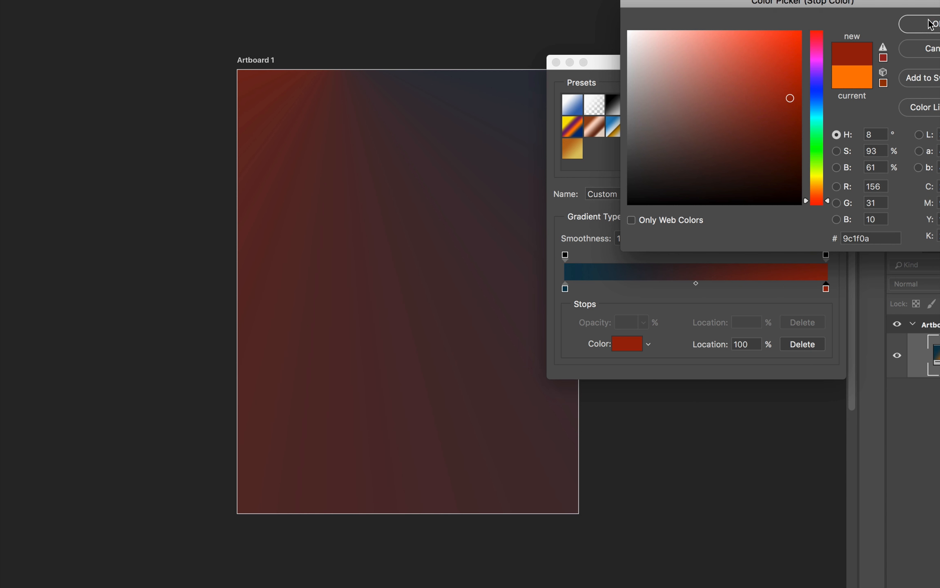
{"action": "left_click", "coordinate": [929, 21]}
{"action": "left_click", "coordinate": [818, 93]}
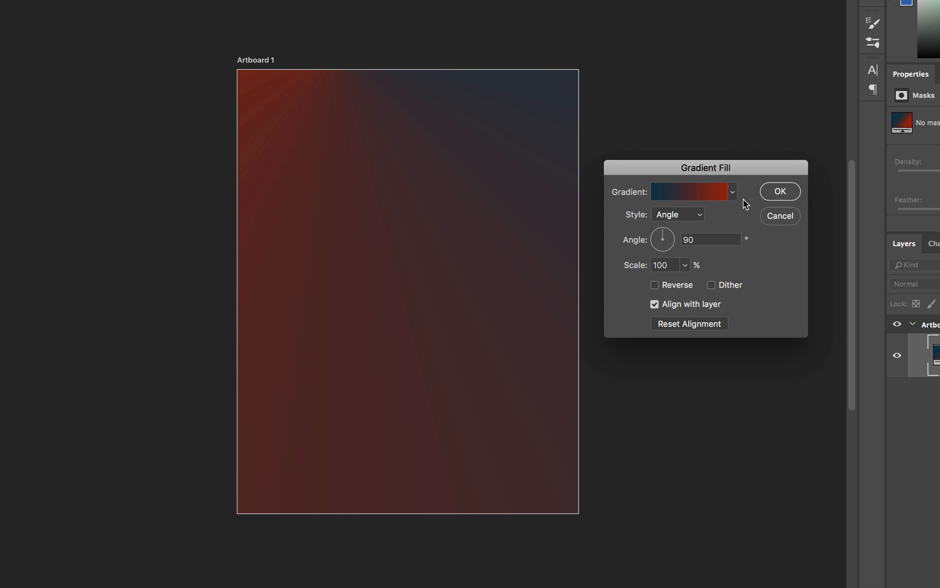
Step: Rotate the gradient fill's angle to 61.11°
{"action": "left_click", "coordinate": [663, 230]}
{"action": "left_click_drag", "start_coordinate": [662, 229], "coordinate": [667, 229]}
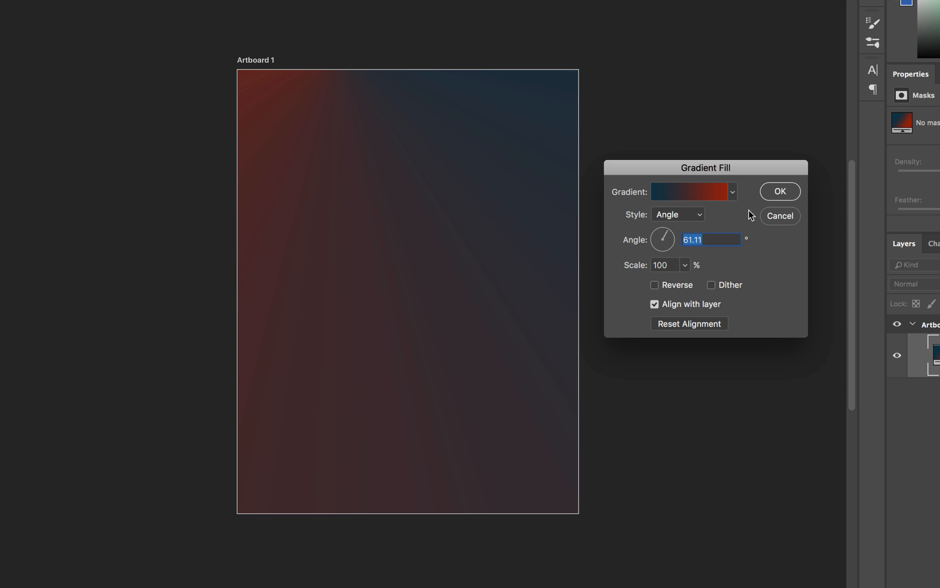
Step: Accept the gradient fill and place port.jpg from the Desktop as an embedded image above it
{"action": "left_click", "coordinate": [781, 192]}
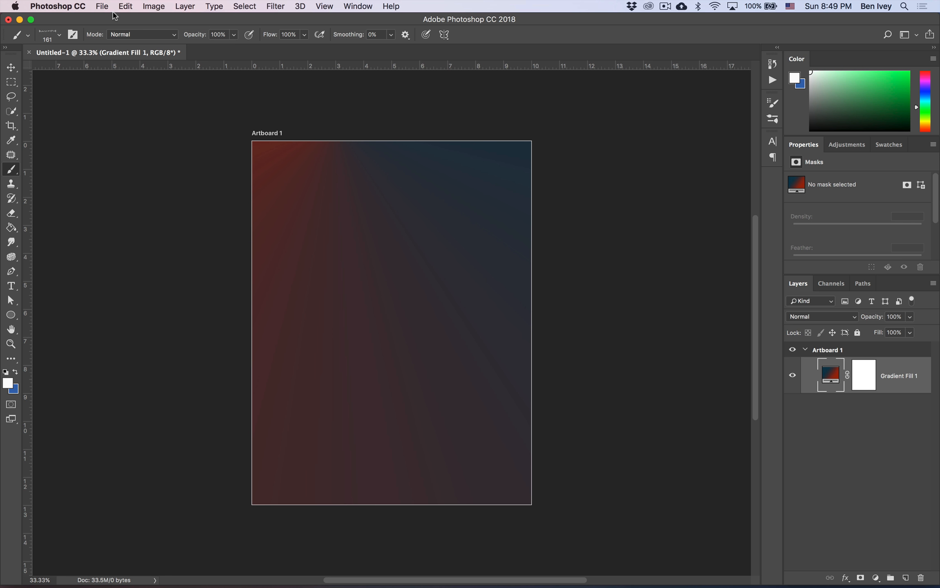
{"action": "left_click", "coordinate": [103, 7]}
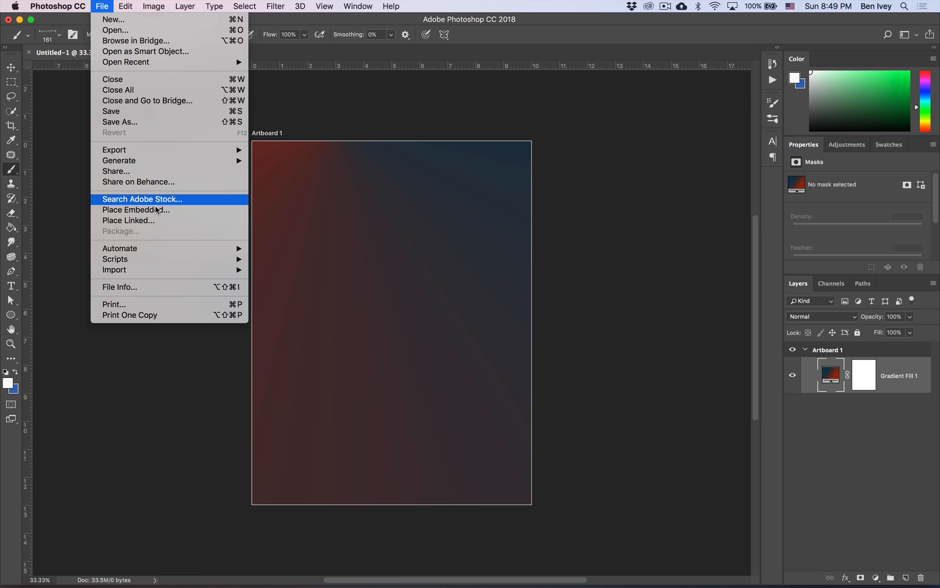
{"action": "left_click", "coordinate": [155, 209]}
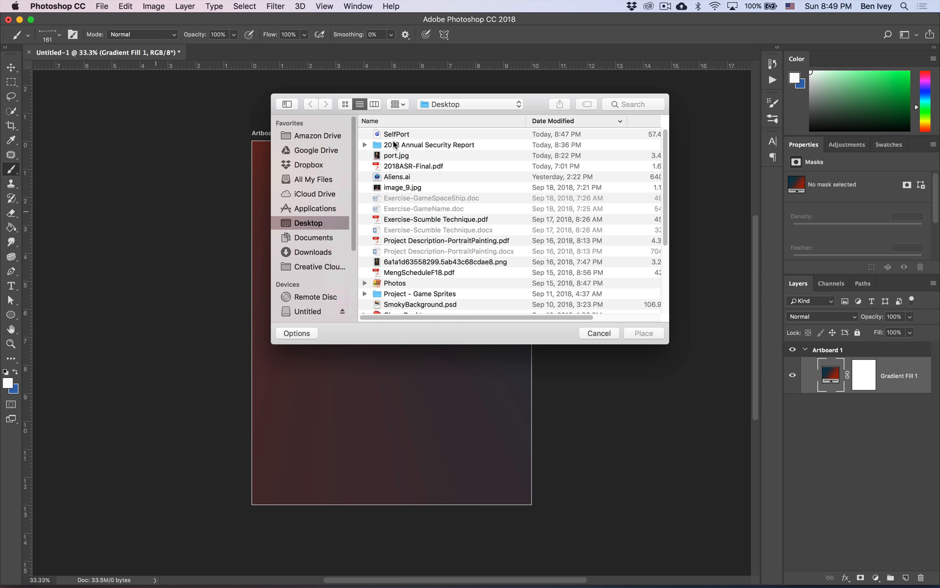
{"action": "left_click", "coordinate": [397, 158]}
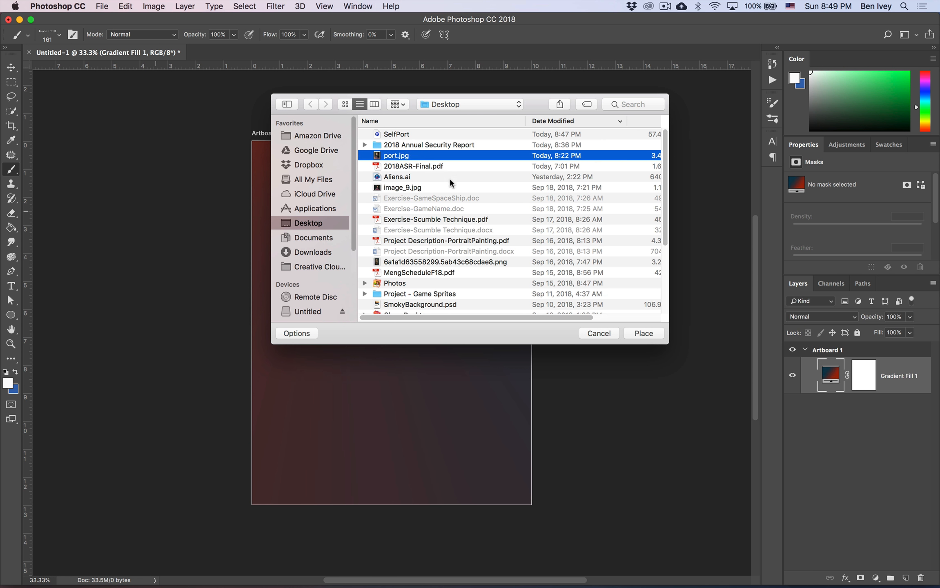
{"action": "key", "text": "Return"}
{"action": "key", "text": "Return"}
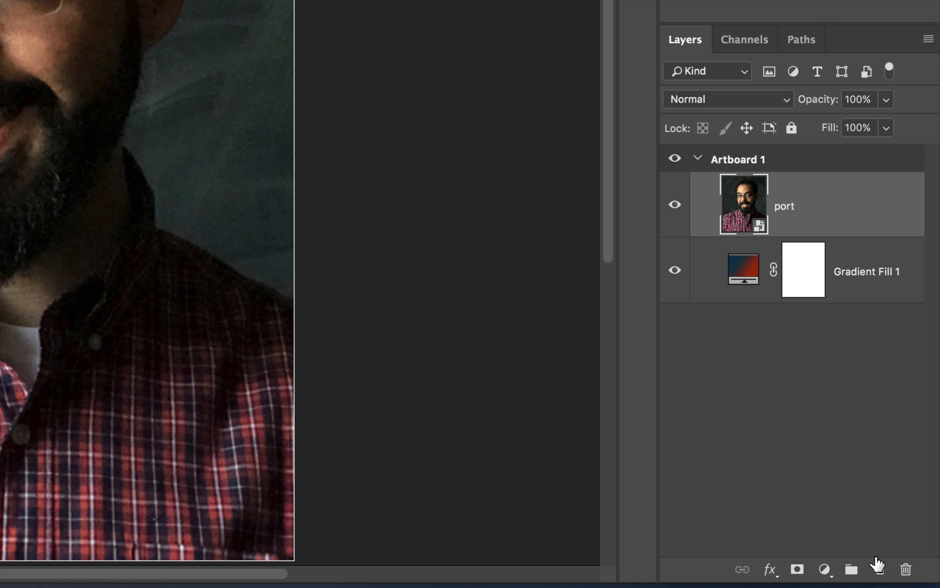
Step: Add a new layer above the port photo and name it Details
{"action": "left_click", "coordinate": [905, 577]}
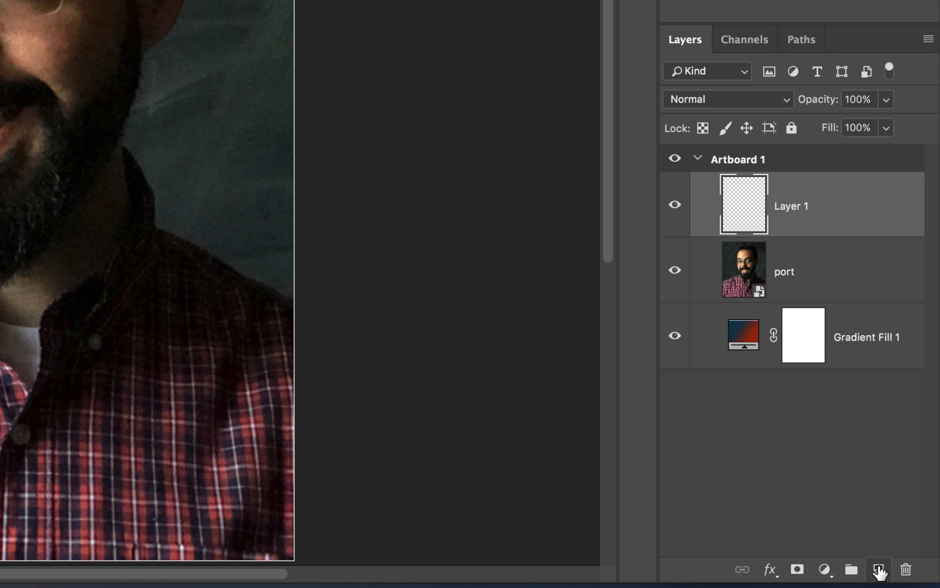
{"action": "double_click", "coordinate": [793, 205]}
{"action": "type", "text": "Detai"}
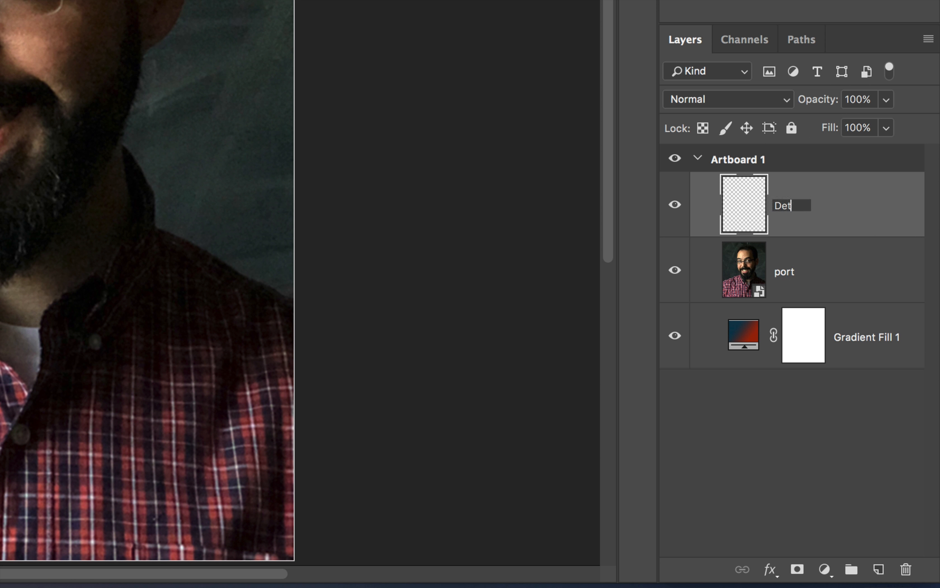
{"action": "type", "text": "ls"}
{"action": "key", "text": "Return"}
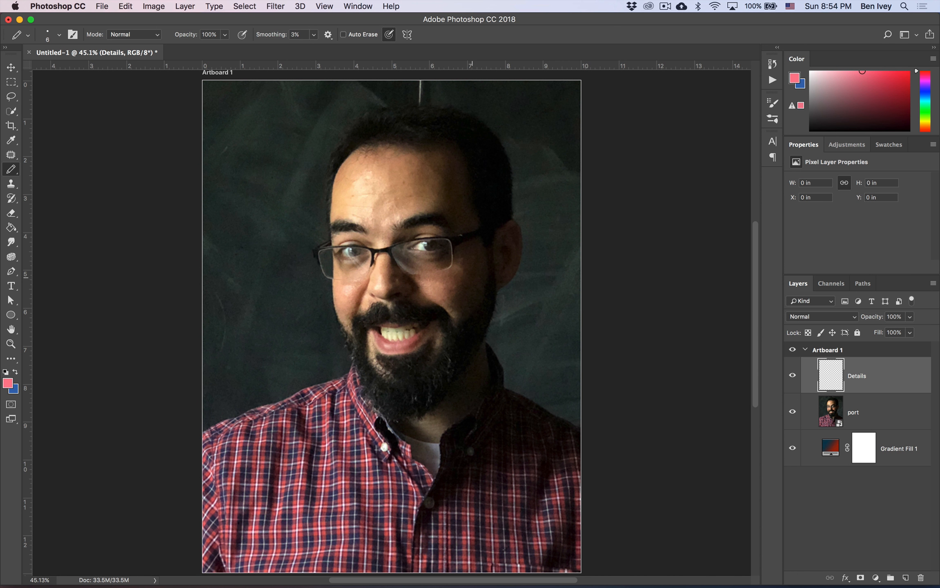
Step: Choose the Pencil Tool and make the pink foreground colour slightly more saturated
{"action": "right_click", "coordinate": [11, 169]}
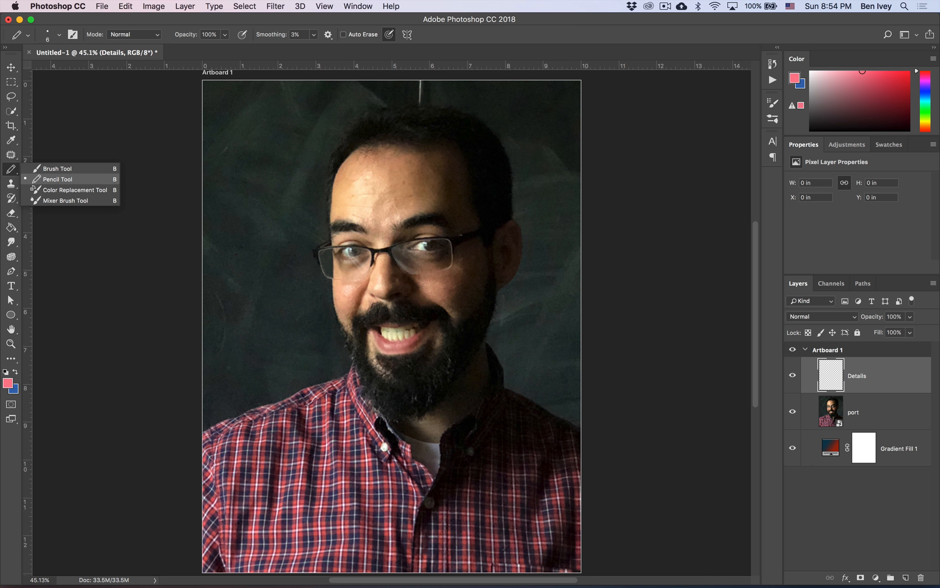
{"action": "left_click", "coordinate": [52, 180]}
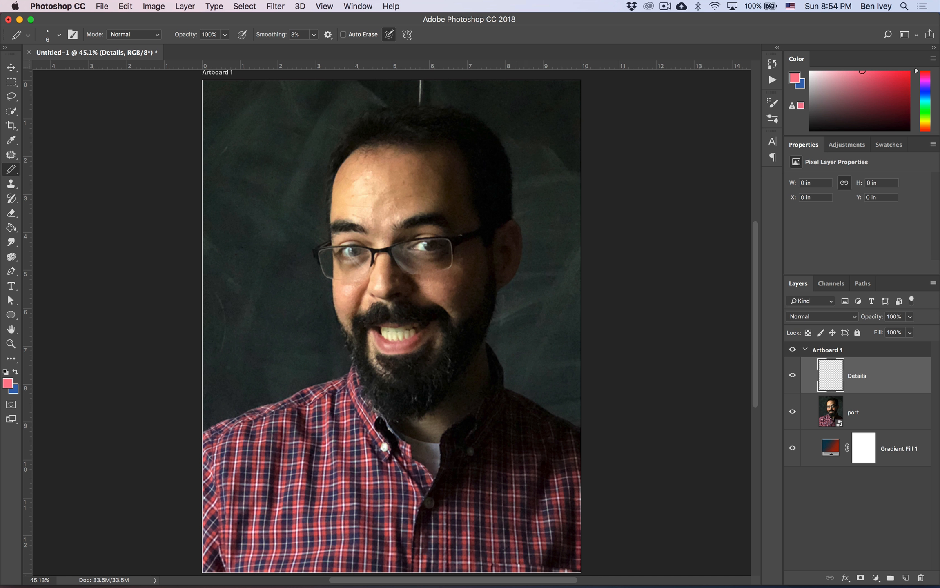
{"action": "left_click_drag", "start_coordinate": [862, 71], "coordinate": [868, 71]}
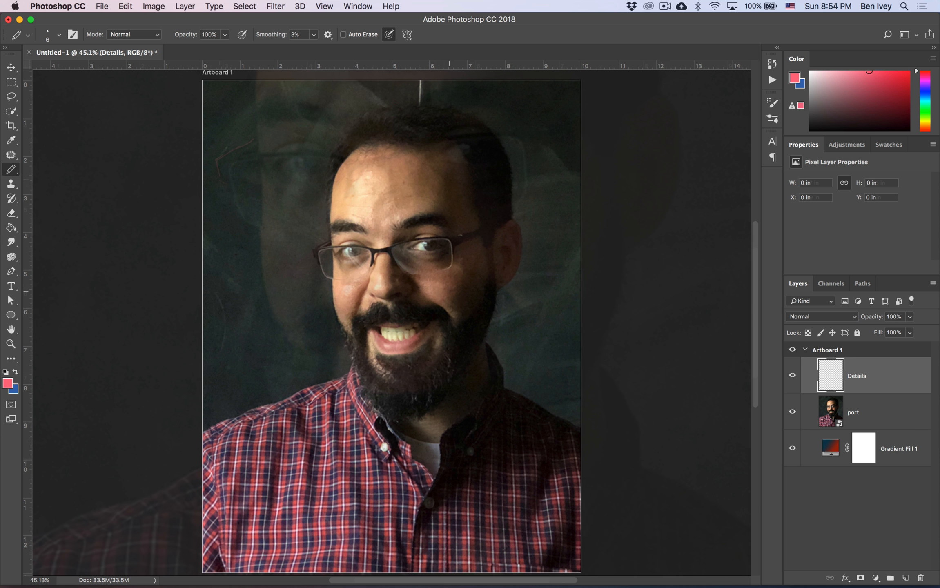
Step: Trace the left lens and outer hinge of the glasses on the Details layer with thin pink pencil strokes
{"action": "left_click_drag", "start_coordinate": [302, 227], "coordinate": [322, 225]}
{"action": "left_click_drag", "start_coordinate": [325, 224], "coordinate": [344, 203]}
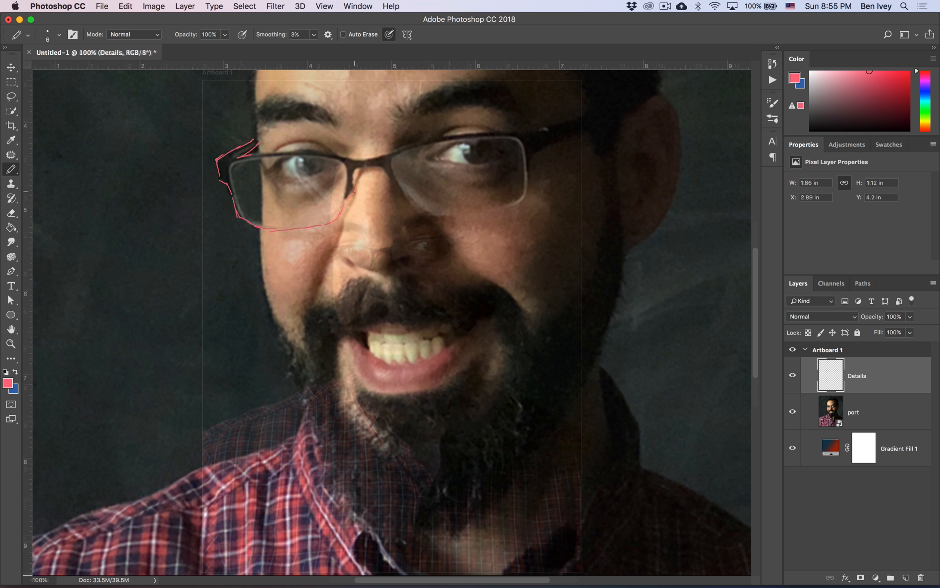
{"action": "left_click_drag", "start_coordinate": [347, 200], "coordinate": [355, 175]}
{"action": "left_click_drag", "start_coordinate": [345, 198], "coordinate": [349, 175]}
{"action": "left_click_drag", "start_coordinate": [347, 185], "coordinate": [344, 163]}
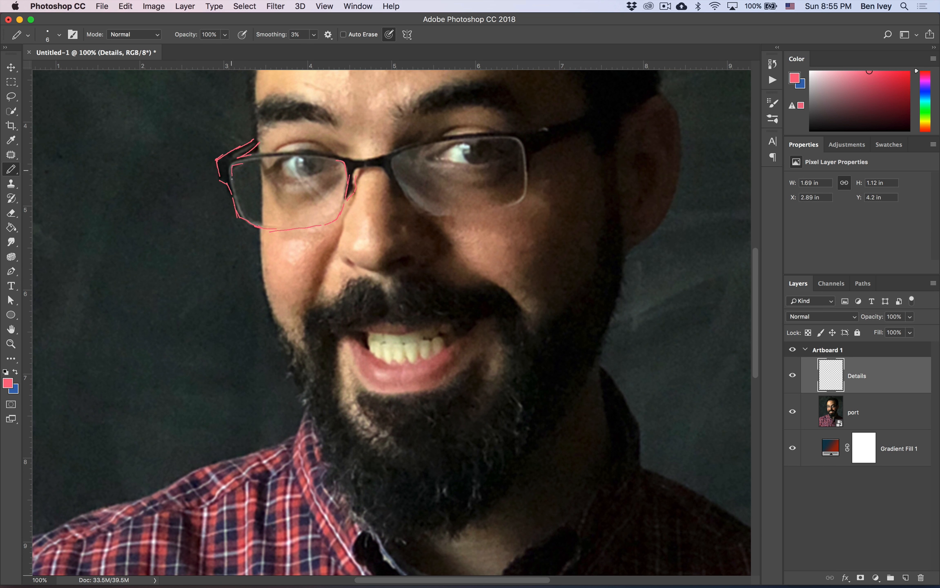
{"action": "left_click_drag", "start_coordinate": [237, 205], "coordinate": [231, 180]}
Step: Trace the rest of the glasses, covering the top rims, bridge, right lens and right temple arm
{"action": "mouse_move", "coordinate": [242, 163]}
{"action": "left_mouse_down"}
{"action": "mouse_move", "coordinate": [390, 154]}
{"action": "mouse_move", "coordinate": [633, 102]}
{"action": "left_mouse_up"}
{"action": "left_click_drag", "start_coordinate": [621, 118], "coordinate": [529, 158]}
{"action": "mouse_move", "coordinate": [357, 170]}
{"action": "left_mouse_down"}
{"action": "mouse_move", "coordinate": [390, 175]}
{"action": "mouse_move", "coordinate": [408, 210]}
{"action": "mouse_move", "coordinate": [528, 195]}
{"action": "left_mouse_up"}
{"action": "mouse_move", "coordinate": [391, 151]}
{"action": "left_mouse_down"}
{"action": "mouse_move", "coordinate": [397, 183]}
{"action": "mouse_move", "coordinate": [505, 140]}
{"action": "left_mouse_up"}
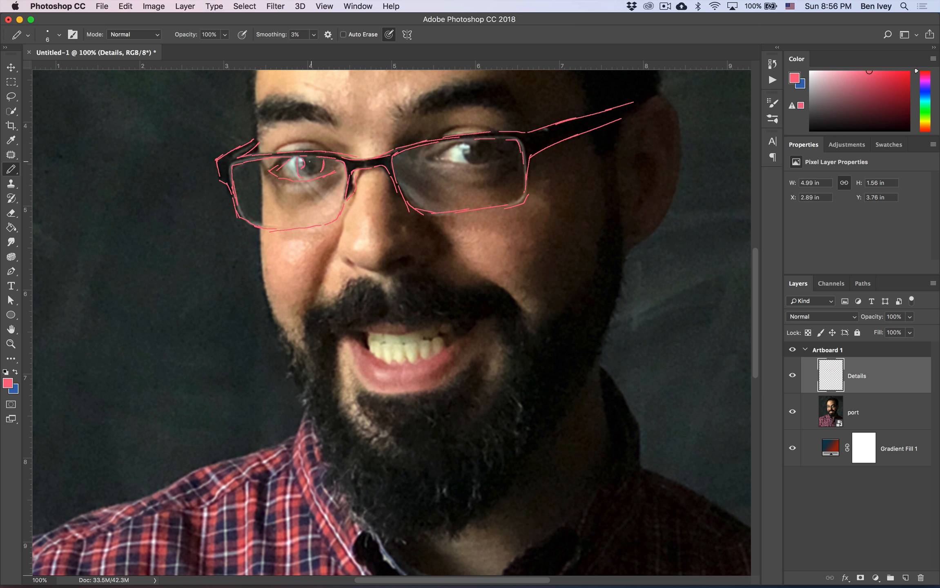
Step: Trace the left eye, the left edge of the face, the moustache's upper edge and the left cheek's highlight
{"action": "mouse_move", "coordinate": [258, 161]}
{"action": "left_mouse_down"}
{"action": "mouse_move", "coordinate": [267, 295]}
{"action": "mouse_move", "coordinate": [295, 366]}
{"action": "mouse_move", "coordinate": [329, 300]}
{"action": "mouse_move", "coordinate": [394, 274]}
{"action": "mouse_move", "coordinate": [492, 281]}
{"action": "mouse_move", "coordinate": [513, 295]}
{"action": "left_mouse_up"}
{"action": "left_click_drag", "start_coordinate": [351, 199], "coordinate": [314, 302]}
{"action": "left_click_drag", "start_coordinate": [302, 243], "coordinate": [300, 268]}
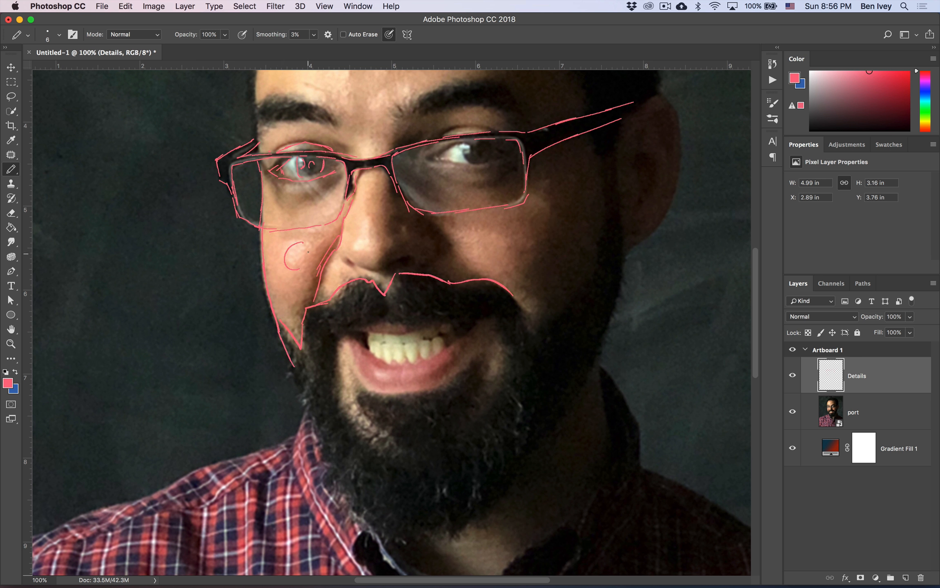
Step: Outline the nose with its highlight and the angular light and shadow shapes on the right cheek
{"action": "mouse_move", "coordinate": [366, 217]}
{"action": "left_mouse_down"}
{"action": "mouse_move", "coordinate": [370, 245]}
{"action": "mouse_move", "coordinate": [359, 268]}
{"action": "mouse_move", "coordinate": [414, 258]}
{"action": "mouse_move", "coordinate": [385, 220]}
{"action": "mouse_move", "coordinate": [438, 253]}
{"action": "mouse_move", "coordinate": [421, 264]}
{"action": "left_mouse_up"}
{"action": "mouse_move", "coordinate": [434, 226]}
{"action": "left_mouse_down"}
{"action": "mouse_move", "coordinate": [440, 256]}
{"action": "mouse_move", "coordinate": [473, 271]}
{"action": "left_mouse_up"}
{"action": "left_click_drag", "start_coordinate": [452, 236], "coordinate": [499, 271]}
{"action": "left_click_drag", "start_coordinate": [547, 202], "coordinate": [507, 265]}
{"action": "left_click_drag", "start_coordinate": [518, 279], "coordinate": [523, 304]}
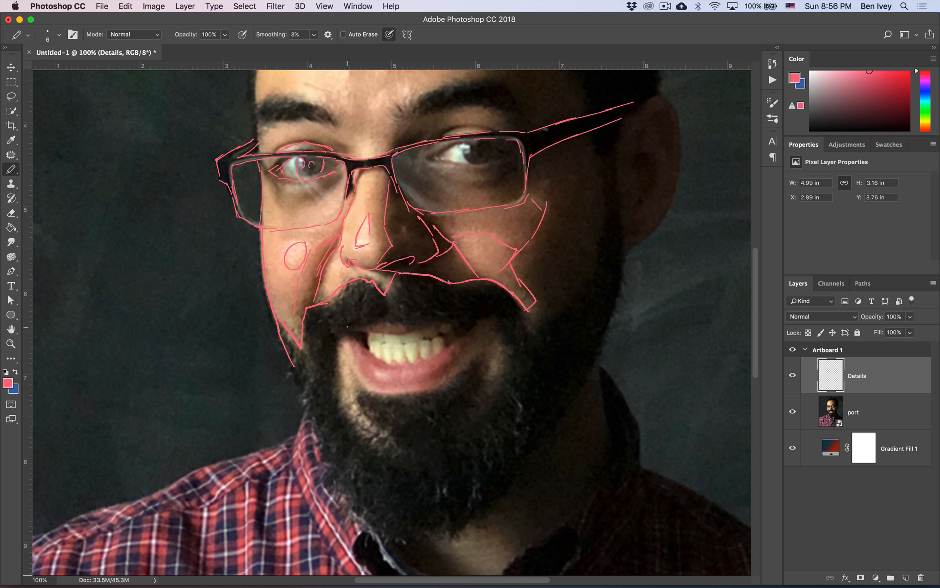
Step: Trace the lips, the teeth opening and the shadow shapes at the right corner of the mouth
{"action": "mouse_move", "coordinate": [347, 327]}
{"action": "left_mouse_down"}
{"action": "mouse_move", "coordinate": [356, 364]}
{"action": "mouse_move", "coordinate": [412, 385]}
{"action": "mouse_move", "coordinate": [436, 382]}
{"action": "mouse_move", "coordinate": [476, 337]}
{"action": "left_mouse_up"}
{"action": "mouse_move", "coordinate": [367, 353]}
{"action": "left_mouse_down"}
{"action": "mouse_move", "coordinate": [354, 330]}
{"action": "mouse_move", "coordinate": [441, 327]}
{"action": "left_mouse_up"}
{"action": "mouse_move", "coordinate": [355, 325]}
{"action": "left_mouse_down"}
{"action": "mouse_move", "coordinate": [468, 334]}
{"action": "mouse_move", "coordinate": [500, 359]}
{"action": "mouse_move", "coordinate": [479, 381]}
{"action": "left_mouse_up"}
{"action": "left_click_drag", "start_coordinate": [492, 350], "coordinate": [455, 375]}
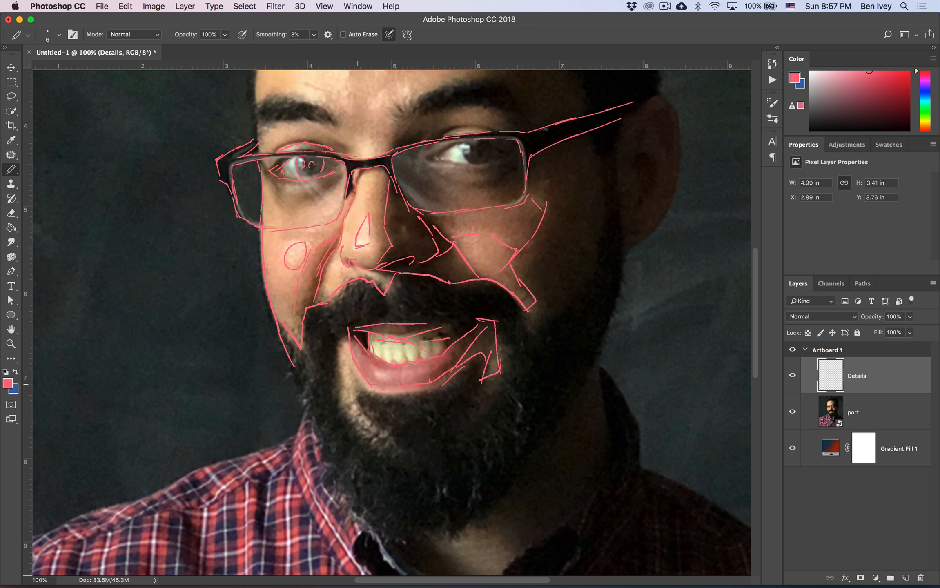
Step: Outline the beard and jaw, the right cheek contour and the small highlight shapes inside the beard
{"action": "mouse_move", "coordinate": [355, 380]}
{"action": "left_mouse_down"}
{"action": "mouse_move", "coordinate": [350, 416]}
{"action": "mouse_move", "coordinate": [337, 342]}
{"action": "left_mouse_up"}
{"action": "mouse_move", "coordinate": [531, 325]}
{"action": "left_mouse_down"}
{"action": "mouse_move", "coordinate": [606, 234]}
{"action": "mouse_move", "coordinate": [592, 140]}
{"action": "left_mouse_up"}
{"action": "mouse_move", "coordinate": [290, 374]}
{"action": "left_mouse_down"}
{"action": "mouse_move", "coordinate": [312, 432]}
{"action": "mouse_move", "coordinate": [410, 535]}
{"action": "mouse_move", "coordinate": [533, 465]}
{"action": "left_mouse_up"}
{"action": "left_click_drag", "start_coordinate": [529, 464], "coordinate": [591, 343]}
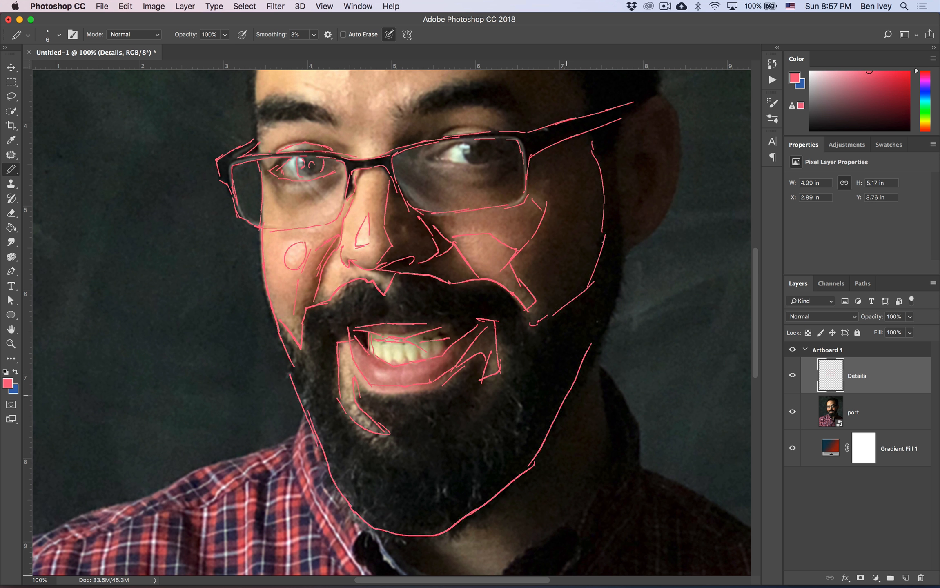
{"action": "left_click_drag", "start_coordinate": [304, 352], "coordinate": [314, 413]}
{"action": "left_click_drag", "start_coordinate": [317, 402], "coordinate": [326, 443]}
{"action": "mouse_move", "coordinate": [436, 481]}
{"action": "left_mouse_down"}
{"action": "mouse_move", "coordinate": [439, 508]}
{"action": "mouse_move", "coordinate": [455, 457]}
{"action": "left_mouse_up"}
{"action": "left_click_drag", "start_coordinate": [478, 407], "coordinate": [488, 416]}
{"action": "mouse_move", "coordinate": [572, 351]}
{"action": "left_mouse_down"}
{"action": "mouse_move", "coordinate": [537, 382]}
{"action": "mouse_move", "coordinate": [582, 315]}
{"action": "left_mouse_up"}
{"action": "left_click_drag", "start_coordinate": [584, 313], "coordinate": [588, 285]}
Step: Trace the outline of the right ear and the fold lines inside it
{"action": "mouse_move", "coordinate": [591, 154]}
{"action": "left_mouse_down"}
{"action": "mouse_move", "coordinate": [581, 288]}
{"action": "mouse_move", "coordinate": [624, 120]}
{"action": "left_mouse_up"}
{"action": "mouse_move", "coordinate": [621, 125]}
{"action": "left_mouse_down"}
{"action": "mouse_move", "coordinate": [643, 184]}
{"action": "mouse_move", "coordinate": [598, 279]}
{"action": "left_mouse_up"}
{"action": "mouse_move", "coordinate": [602, 191]}
{"action": "left_mouse_down"}
{"action": "mouse_move", "coordinate": [620, 187]}
{"action": "mouse_move", "coordinate": [612, 237]}
{"action": "left_mouse_up"}
{"action": "left_click_drag", "start_coordinate": [603, 193], "coordinate": [606, 243]}
{"action": "mouse_move", "coordinate": [626, 177]}
{"action": "left_mouse_down"}
{"action": "mouse_move", "coordinate": [609, 197]}
{"action": "mouse_move", "coordinate": [627, 143]}
{"action": "mouse_move", "coordinate": [625, 199]}
{"action": "left_mouse_up"}
Step: Outline both eyebrows and the upper eyelid lines above the right lens
{"action": "scroll", "coordinate": [527, 192], "scroll_direction": "up", "scroll_amount": 10}
{"action": "scroll", "coordinate": [527, 191], "scroll_direction": "right", "scroll_amount": 2}
{"action": "left_click_drag", "start_coordinate": [179, 333], "coordinate": [176, 362]}
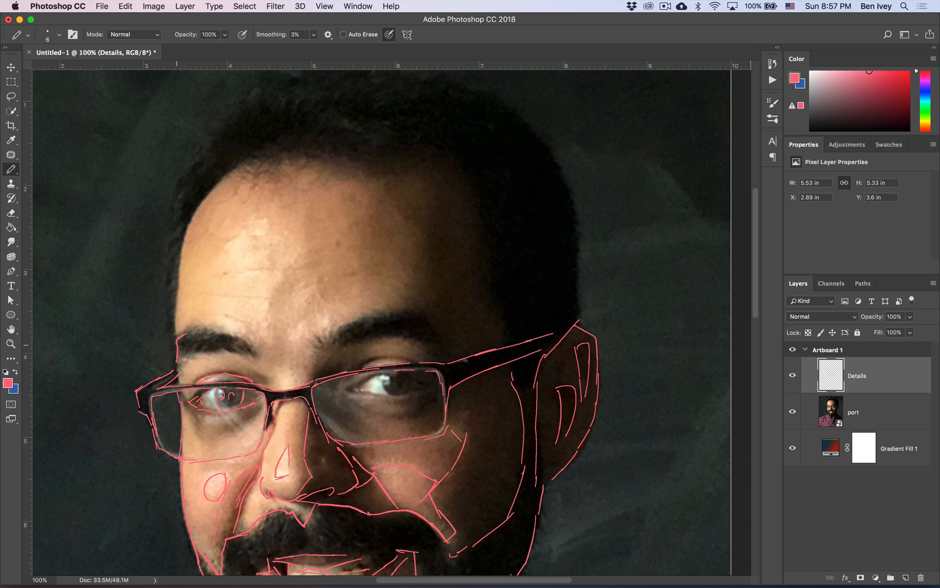
{"action": "mouse_move", "coordinate": [323, 334]}
{"action": "left_mouse_down"}
{"action": "mouse_move", "coordinate": [404, 309]}
{"action": "mouse_move", "coordinate": [448, 349]}
{"action": "left_mouse_up"}
{"action": "left_click_drag", "start_coordinate": [441, 344], "coordinate": [343, 339]}
{"action": "mouse_move", "coordinate": [379, 334]}
{"action": "left_mouse_down"}
{"action": "mouse_move", "coordinate": [359, 370]}
{"action": "mouse_move", "coordinate": [408, 357]}
{"action": "left_mouse_up"}
{"action": "left_click_drag", "start_coordinate": [333, 349], "coordinate": [312, 373]}
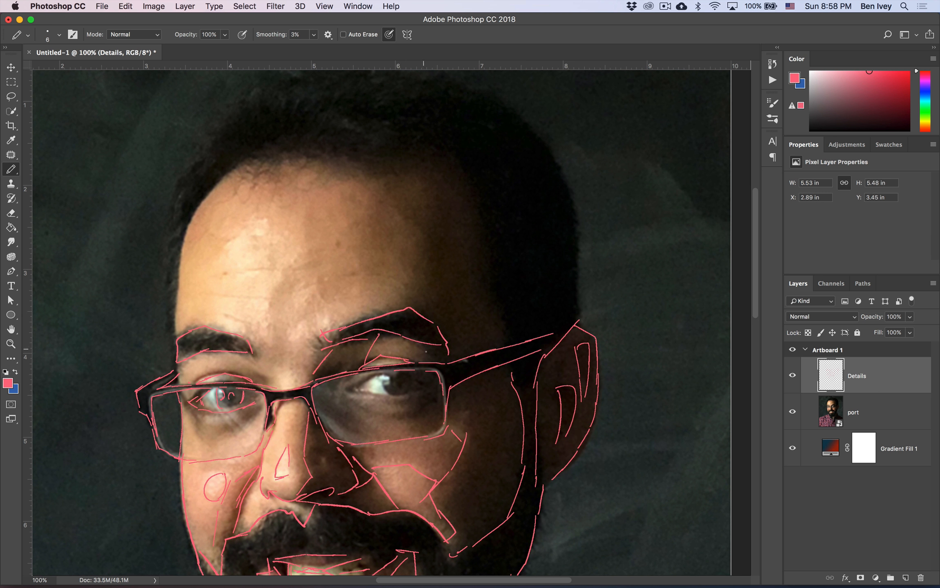
Step: Draw the highlight and shadow contours on the forehead and between the eyebrows
{"action": "mouse_move", "coordinate": [414, 304]}
{"action": "left_mouse_down"}
{"action": "mouse_move", "coordinate": [427, 245]}
{"action": "mouse_move", "coordinate": [422, 179]}
{"action": "mouse_move", "coordinate": [423, 240]}
{"action": "left_mouse_up"}
{"action": "mouse_move", "coordinate": [257, 222]}
{"action": "left_mouse_down"}
{"action": "mouse_move", "coordinate": [240, 235]}
{"action": "mouse_move", "coordinate": [246, 269]}
{"action": "left_mouse_up"}
{"action": "left_click_drag", "start_coordinate": [257, 222], "coordinate": [277, 263]}
{"action": "left_click_drag", "start_coordinate": [278, 268], "coordinate": [260, 310]}
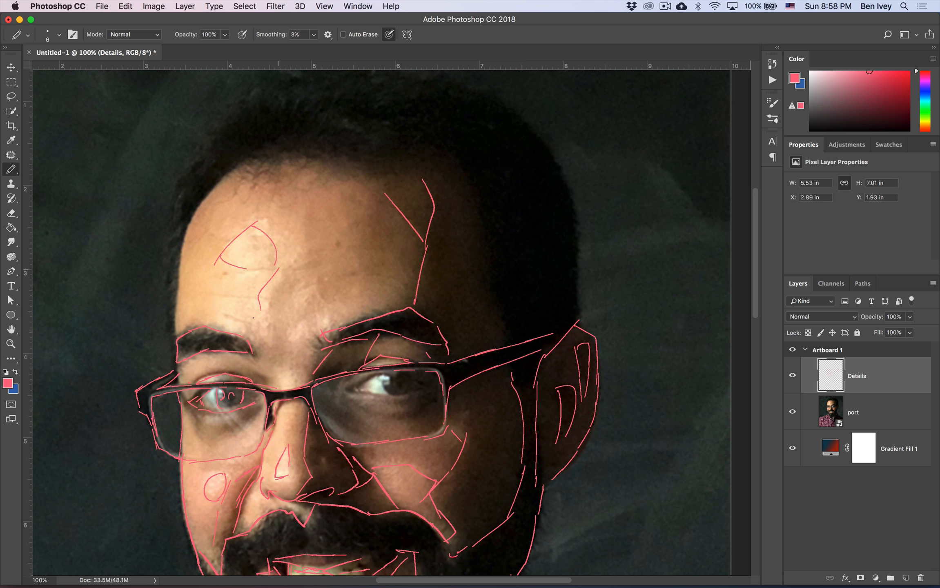
{"action": "left_click_drag", "start_coordinate": [225, 260], "coordinate": [224, 318]}
{"action": "left_click_drag", "start_coordinate": [248, 300], "coordinate": [240, 311]}
{"action": "left_click_drag", "start_coordinate": [278, 372], "coordinate": [295, 372]}
{"action": "left_click_drag", "start_coordinate": [249, 335], "coordinate": [266, 335]}
{"action": "left_click_drag", "start_coordinate": [297, 273], "coordinate": [268, 308]}
{"action": "left_click_drag", "start_coordinate": [303, 222], "coordinate": [296, 253]}
Step: Trace the hairline and the outer contour of the hair, adding a few highlight shapes inside it
{"action": "mouse_move", "coordinate": [242, 159]}
{"action": "left_mouse_down"}
{"action": "mouse_move", "coordinate": [190, 209]}
{"action": "mouse_move", "coordinate": [172, 271]}
{"action": "left_mouse_up"}
{"action": "left_click_drag", "start_coordinate": [174, 312], "coordinate": [171, 334]}
{"action": "left_click_drag", "start_coordinate": [182, 189], "coordinate": [163, 306]}
{"action": "left_click_drag", "start_coordinate": [263, 100], "coordinate": [185, 181]}
{"action": "scroll", "coordinate": [313, 168], "scroll_direction": "up", "scroll_amount": 2}
{"action": "mouse_move", "coordinate": [249, 119]}
{"action": "left_mouse_down"}
{"action": "mouse_move", "coordinate": [330, 113]}
{"action": "mouse_move", "coordinate": [445, 141]}
{"action": "left_mouse_up"}
{"action": "mouse_move", "coordinate": [258, 132]}
{"action": "left_mouse_down"}
{"action": "mouse_move", "coordinate": [346, 154]}
{"action": "mouse_move", "coordinate": [261, 135]}
{"action": "left_mouse_up"}
{"action": "left_click_drag", "start_coordinate": [227, 182], "coordinate": [439, 216]}
{"action": "left_click_drag", "start_coordinate": [428, 186], "coordinate": [482, 367]}
{"action": "mouse_move", "coordinate": [392, 108]}
{"action": "left_mouse_down"}
{"action": "mouse_move", "coordinate": [410, 105]}
{"action": "mouse_move", "coordinate": [483, 144]}
{"action": "left_mouse_up"}
{"action": "mouse_move", "coordinate": [459, 115]}
{"action": "left_mouse_down"}
{"action": "mouse_move", "coordinate": [547, 297]}
{"action": "mouse_move", "coordinate": [545, 313]}
{"action": "left_mouse_up"}
{"action": "left_click_drag", "start_coordinate": [549, 277], "coordinate": [550, 344]}
{"action": "mouse_move", "coordinate": [356, 124]}
{"action": "left_mouse_down"}
{"action": "mouse_move", "coordinate": [374, 129]}
{"action": "mouse_move", "coordinate": [360, 166]}
{"action": "left_mouse_up"}
Step: Trace the right side of the neck and collar and the inner edge of the left collar
{"action": "key", "text": "super+minus"}
{"action": "key", "text": "super+minus"}
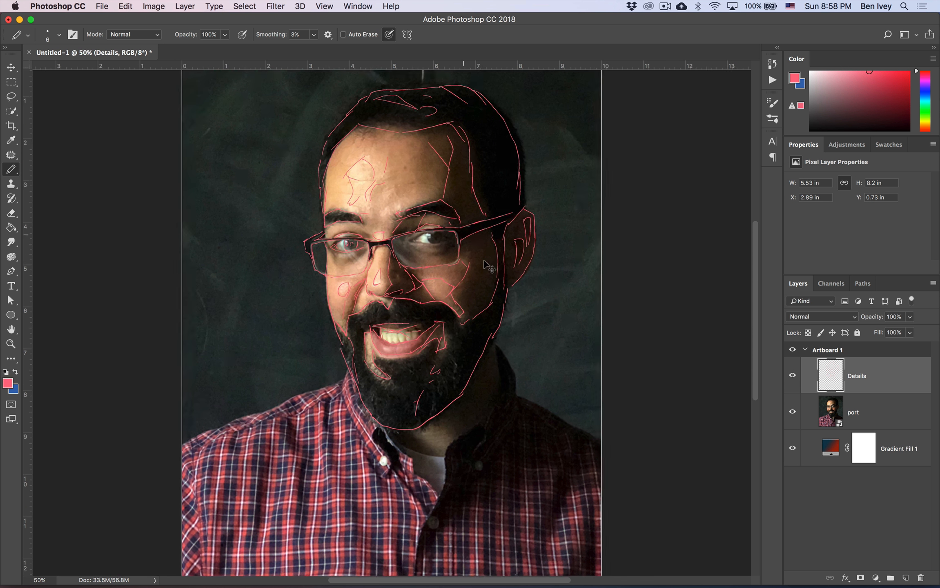
{"action": "key", "text": "super+plus"}
{"action": "scroll", "coordinate": [485, 266], "scroll_direction": "down", "scroll_amount": 2}
{"action": "mouse_move", "coordinate": [506, 285]}
{"action": "left_mouse_down"}
{"action": "mouse_move", "coordinate": [498, 317]}
{"action": "mouse_move", "coordinate": [506, 366]}
{"action": "left_mouse_up"}
{"action": "mouse_move", "coordinate": [501, 298]}
{"action": "left_mouse_down"}
{"action": "mouse_move", "coordinate": [529, 335]}
{"action": "mouse_move", "coordinate": [520, 380]}
{"action": "left_mouse_up"}
{"action": "left_click_drag", "start_coordinate": [527, 362], "coordinate": [521, 406]}
{"action": "left_click_drag", "start_coordinate": [521, 373], "coordinate": [428, 510]}
{"action": "left_click_drag", "start_coordinate": [342, 428], "coordinate": [357, 478]}
{"action": "mouse_move", "coordinate": [353, 402]}
{"action": "left_mouse_down"}
{"action": "mouse_move", "coordinate": [390, 451]}
{"action": "mouse_move", "coordinate": [399, 487]}
{"action": "left_mouse_up"}
{"action": "left_click_drag", "start_coordinate": [372, 450], "coordinate": [367, 468]}
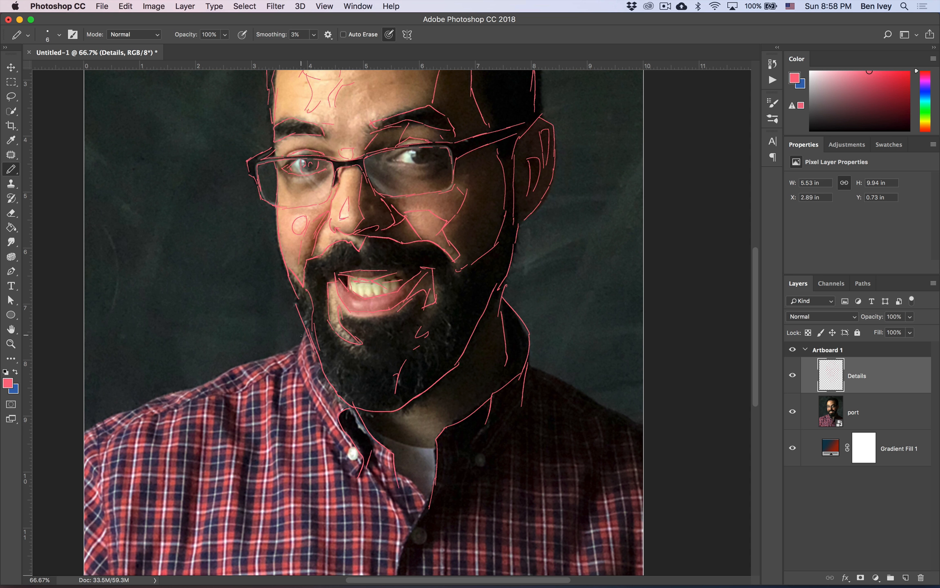
Step: Outline the left collar's outer edge, the neck shadows under the beard and the undershirt's neckline
{"action": "left_click_drag", "start_coordinate": [302, 334], "coordinate": [293, 362]}
{"action": "mouse_move", "coordinate": [296, 357]}
{"action": "left_mouse_down"}
{"action": "mouse_move", "coordinate": [346, 457]}
{"action": "mouse_move", "coordinate": [438, 446]}
{"action": "left_mouse_up"}
{"action": "left_click_drag", "start_coordinate": [387, 415], "coordinate": [409, 442]}
{"action": "left_click_drag", "start_coordinate": [411, 402], "coordinate": [445, 420]}
{"action": "left_click_drag", "start_coordinate": [394, 468], "coordinate": [419, 492]}
{"action": "left_click_drag", "start_coordinate": [415, 479], "coordinate": [422, 498]}
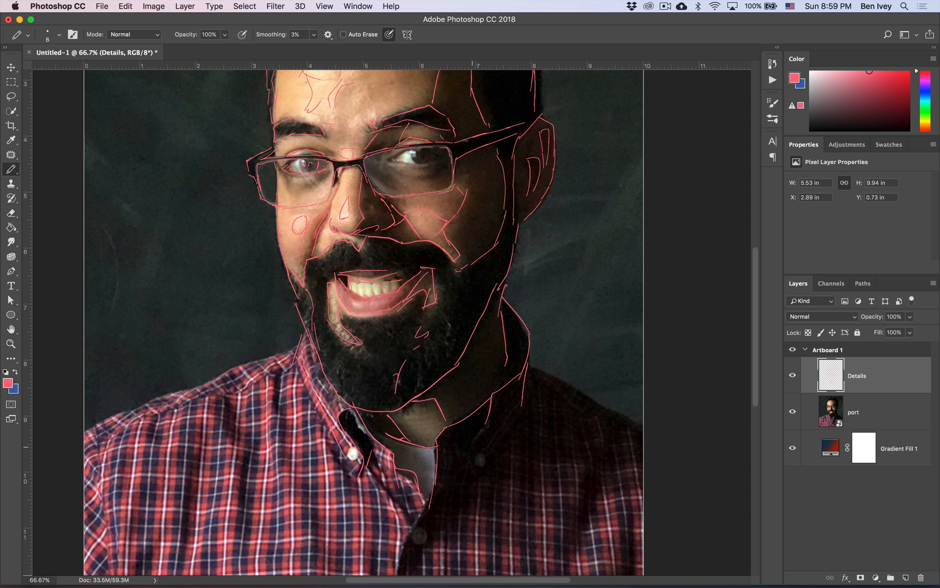
Step: Trace the shirt's front opening and both shoulder lines
{"action": "scroll", "coordinate": [416, 469], "scroll_direction": "down", "scroll_amount": 3}
{"action": "mouse_move", "coordinate": [362, 376]}
{"action": "left_mouse_down"}
{"action": "mouse_move", "coordinate": [396, 419]}
{"action": "mouse_move", "coordinate": [462, 391]}
{"action": "left_mouse_up"}
{"action": "left_click_drag", "start_coordinate": [496, 351], "coordinate": [460, 391]}
{"action": "left_click_drag", "start_coordinate": [539, 285], "coordinate": [641, 339]}
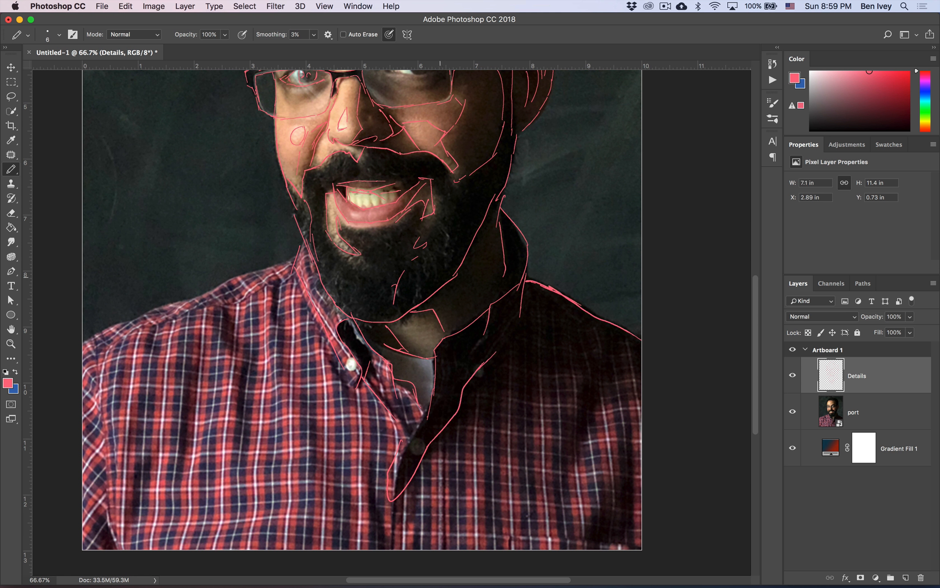
{"action": "mouse_move", "coordinate": [289, 249]}
{"action": "left_mouse_down"}
{"action": "mouse_move", "coordinate": [89, 344]}
{"action": "mouse_move", "coordinate": [256, 266]}
{"action": "left_mouse_up"}
{"action": "left_click_drag", "start_coordinate": [287, 255], "coordinate": [275, 261]}
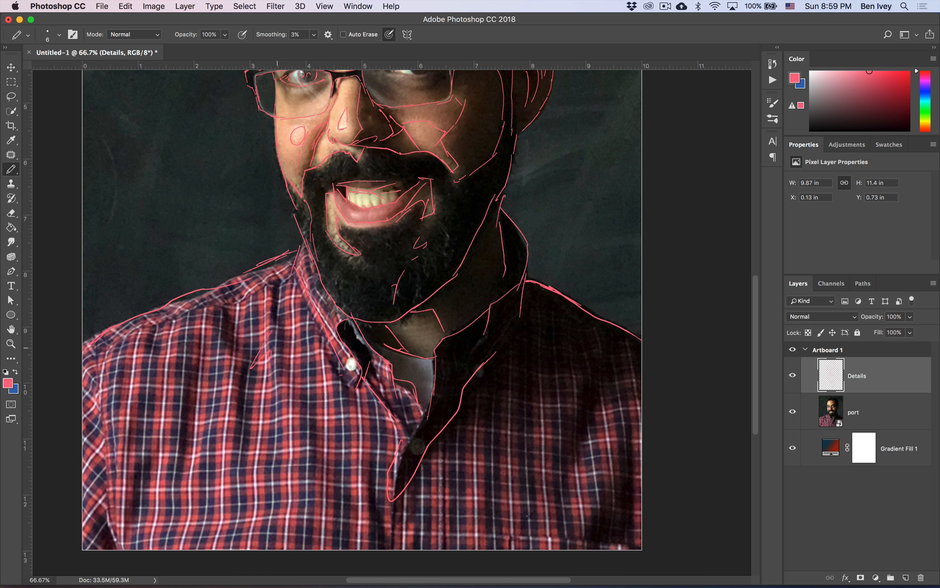
Step: Draw zigzag fold lines on the left chest of the shirt and shading strokes along the right collar
{"action": "left_click_drag", "start_coordinate": [221, 313], "coordinate": [234, 427]}
{"action": "left_click_drag", "start_coordinate": [282, 282], "coordinate": [267, 372]}
{"action": "left_click_drag", "start_coordinate": [178, 345], "coordinate": [178, 462]}
{"action": "mouse_move", "coordinate": [491, 336]}
{"action": "left_mouse_down"}
{"action": "mouse_move", "coordinate": [457, 361]}
{"action": "mouse_move", "coordinate": [426, 435]}
{"action": "left_mouse_up"}
{"action": "left_click_drag", "start_coordinate": [498, 313], "coordinate": [484, 351]}
{"action": "left_click_drag", "start_coordinate": [486, 375], "coordinate": [513, 328]}
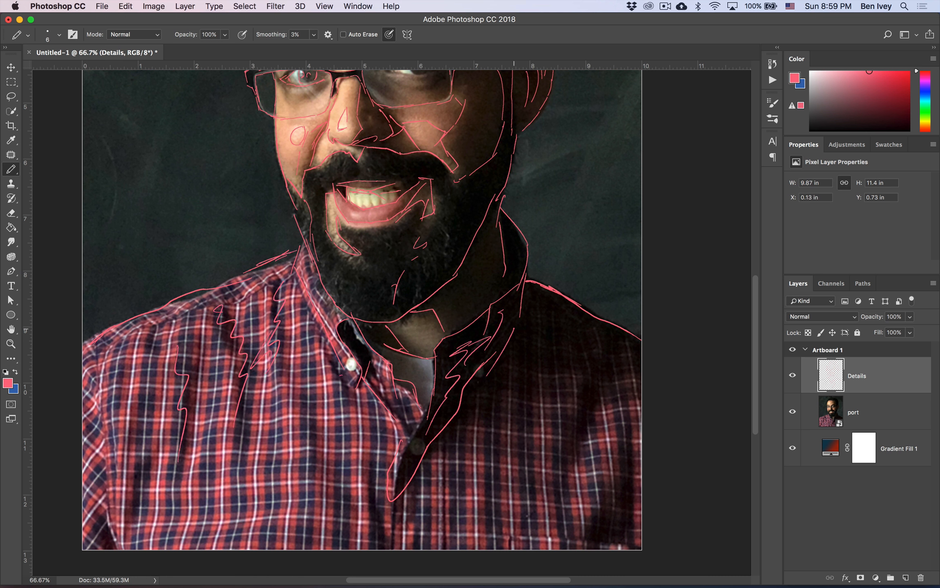
Step: Check the sketch with the port photo hidden, and add finer strokes around the right eye and forehead
{"action": "key", "text": "super+0"}
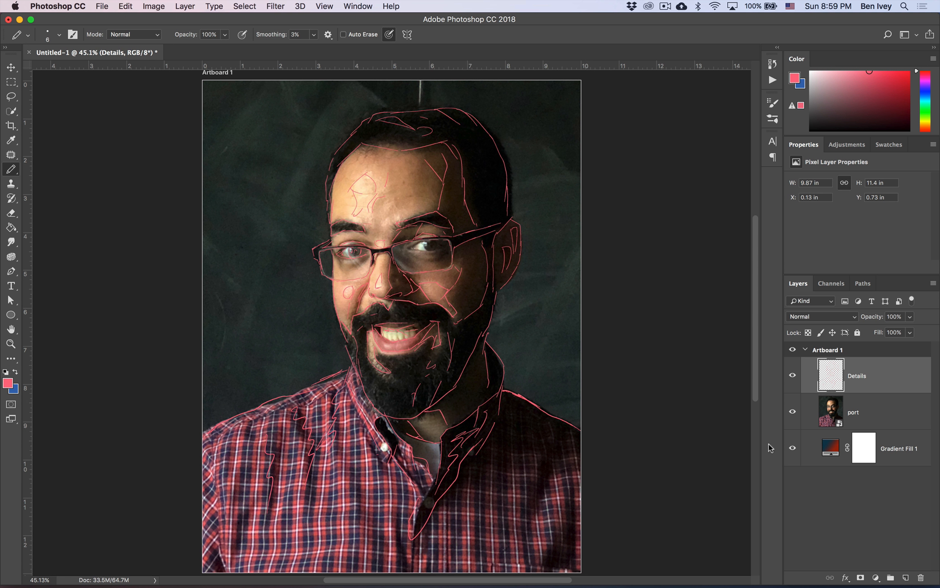
{"action": "left_click", "coordinate": [792, 412]}
{"action": "left_click", "coordinate": [792, 412]}
{"action": "key", "text": "super+plus"}
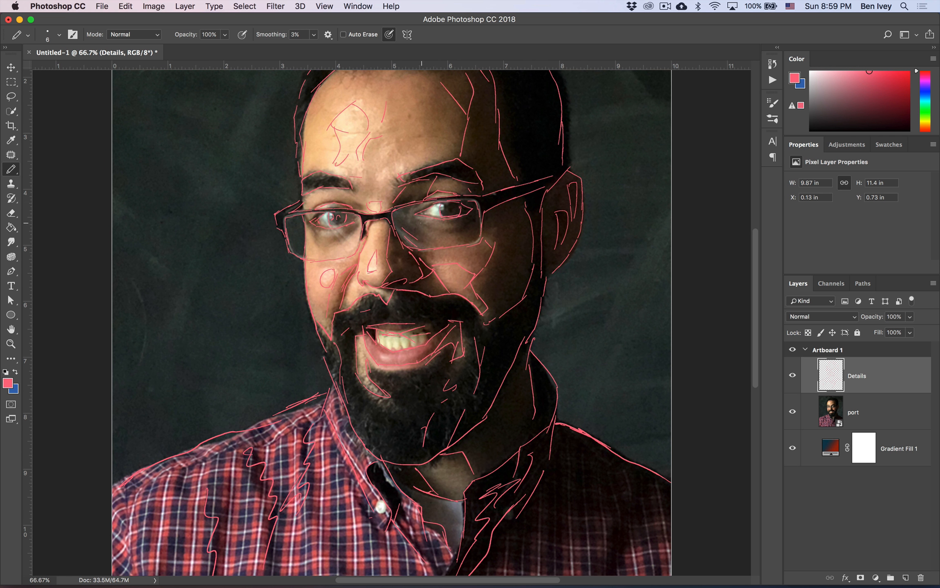
{"action": "left_click_drag", "start_coordinate": [445, 222], "coordinate": [468, 246]}
{"action": "mouse_move", "coordinate": [429, 118]}
{"action": "left_mouse_down"}
{"action": "mouse_move", "coordinate": [359, 156]}
{"action": "mouse_move", "coordinate": [389, 176]}
{"action": "left_mouse_up"}
{"action": "left_click_drag", "start_coordinate": [441, 216], "coordinate": [410, 237]}
Step: Compare the finished line drawing against the gradient and the photo by hiding and showing the port layer
{"action": "key", "text": "super+0"}
{"action": "left_click", "coordinate": [792, 411]}
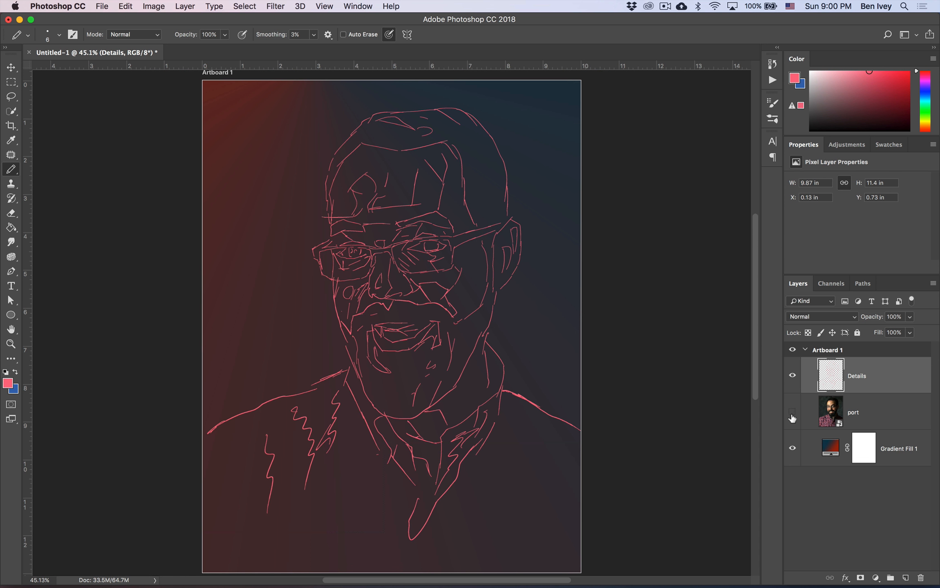
{"action": "left_click", "coordinate": [792, 413]}
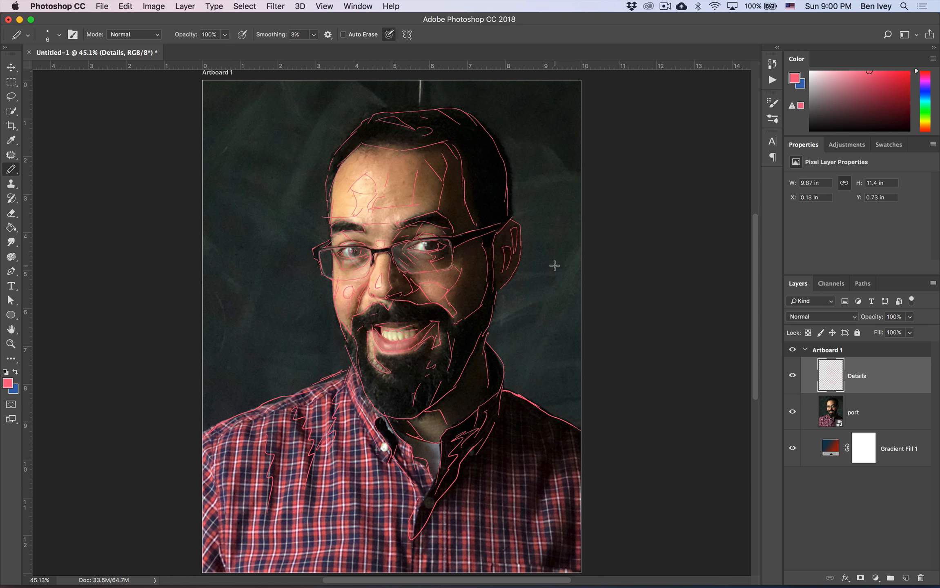
{"action": "key", "text": "super+equal"}
{"action": "left_click_drag", "start_coordinate": [442, 236], "coordinate": [441, 251]}
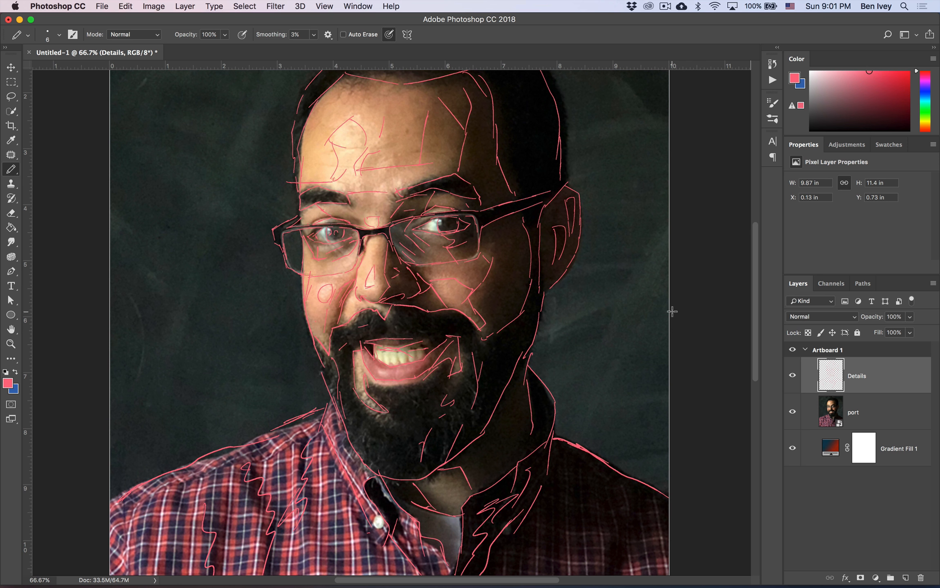
{"action": "scroll", "coordinate": [367, 288], "scroll_direction": "down", "scroll_amount": 3}
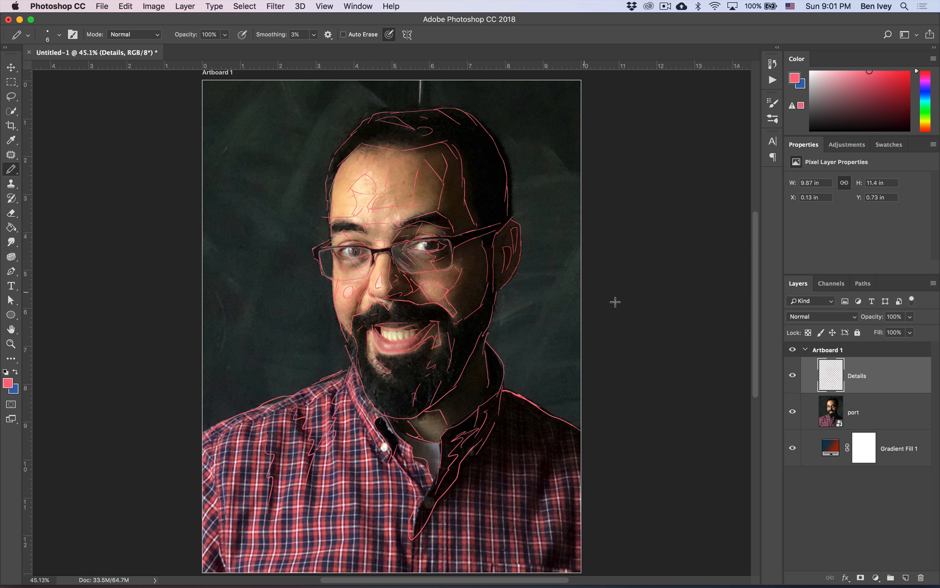
{"action": "left_click", "coordinate": [793, 412]}
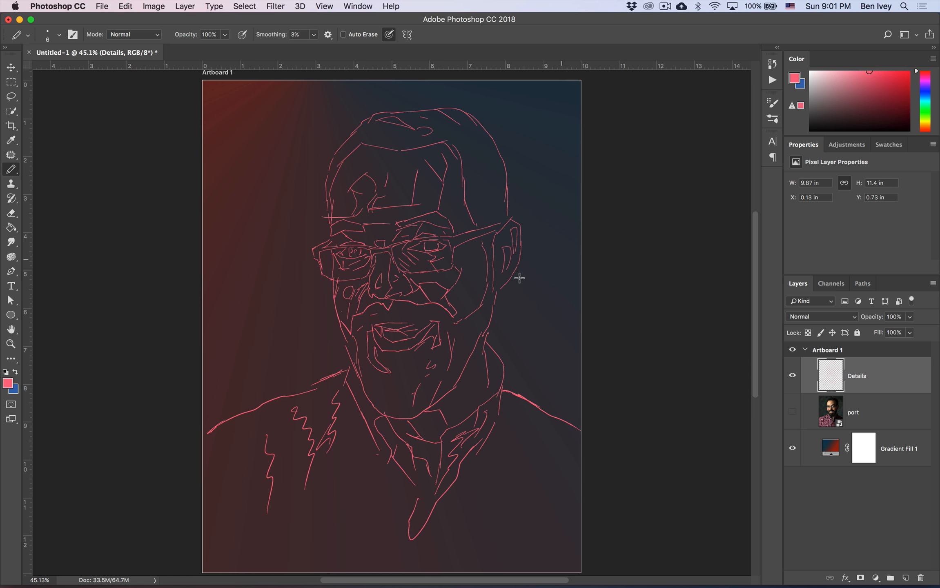
{"action": "left_click", "coordinate": [792, 413]}
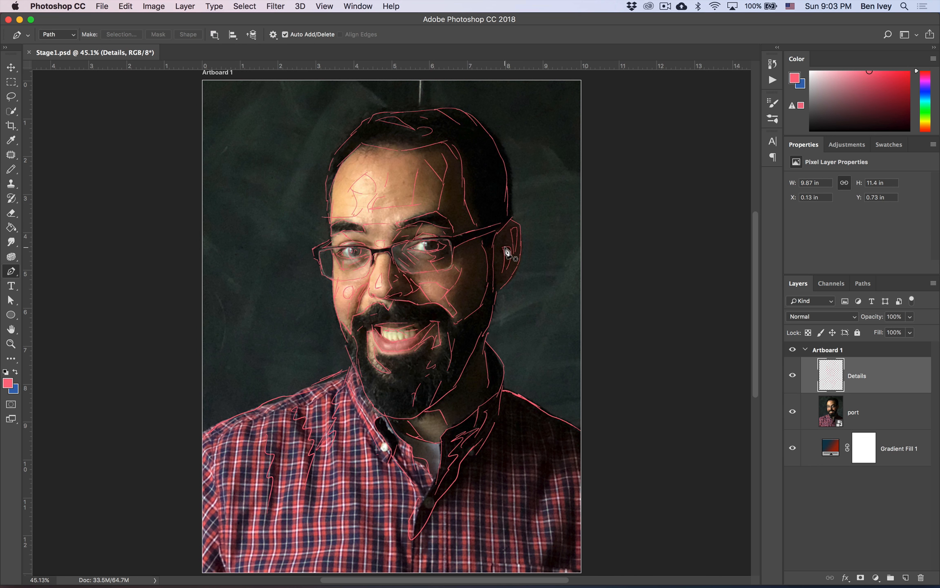
Step: Move the port photo layer off the artboard into the empty canvas to the right of the line drawing
{"action": "key", "text": "v"}
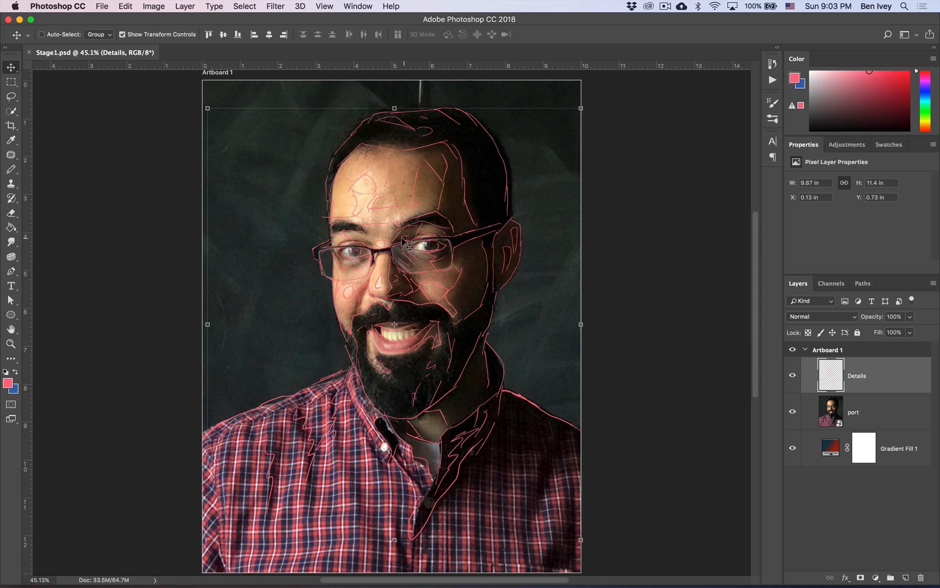
{"action": "left_click", "coordinate": [892, 415]}
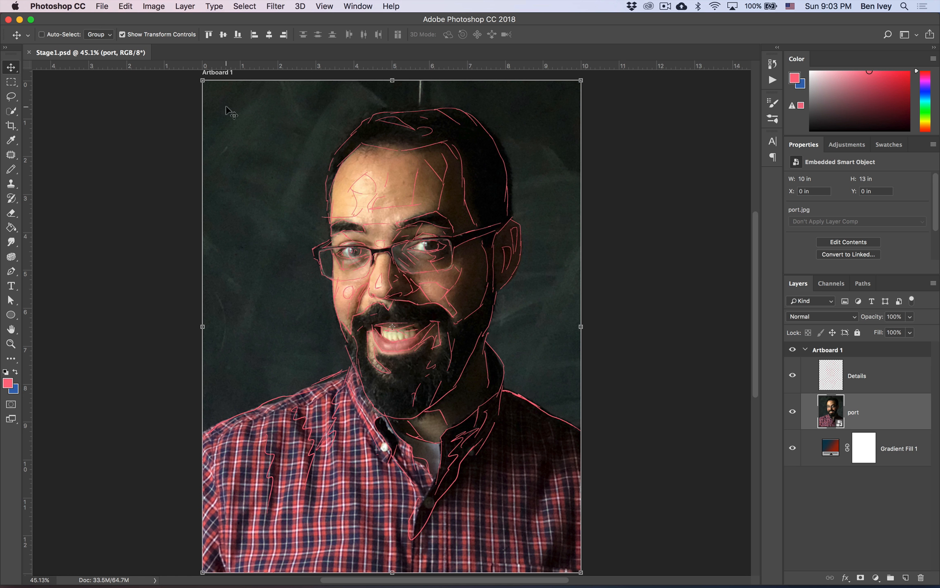
{"action": "left_click_drag", "start_coordinate": [216, 101], "coordinate": [615, 111]}
{"action": "scroll", "coordinate": [615, 112], "scroll_direction": "right", "scroll_amount": 8}
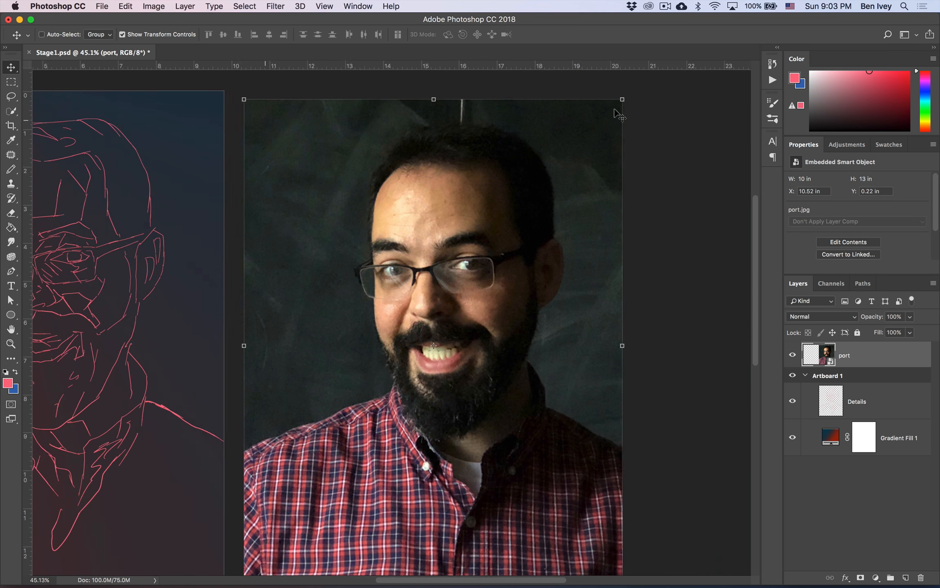
{"action": "scroll", "coordinate": [618, 112], "scroll_direction": "left", "scroll_amount": 2}
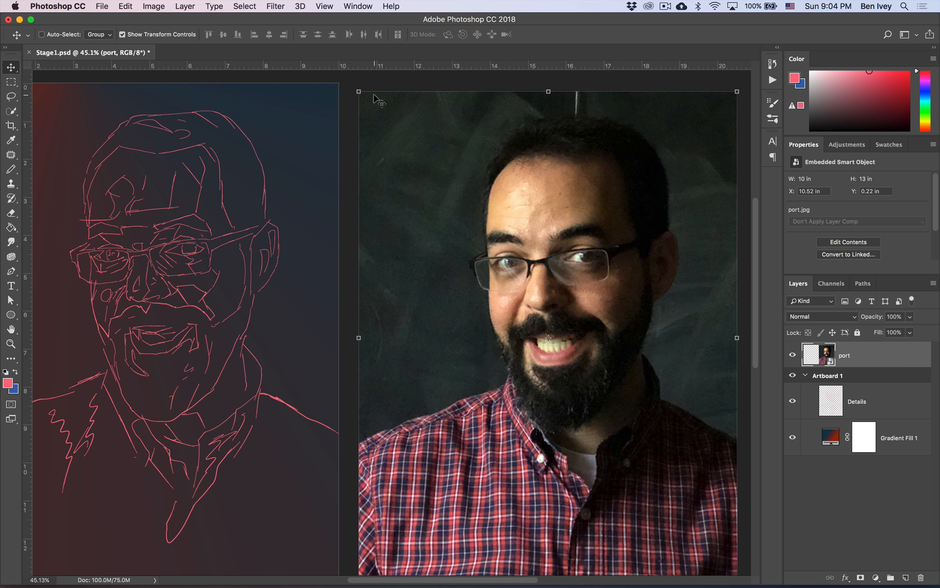
{"action": "left_click_drag", "start_coordinate": [357, 91], "coordinate": [473, 269]}
{"action": "scroll", "coordinate": [472, 271], "scroll_direction": "left", "scroll_amount": 2}
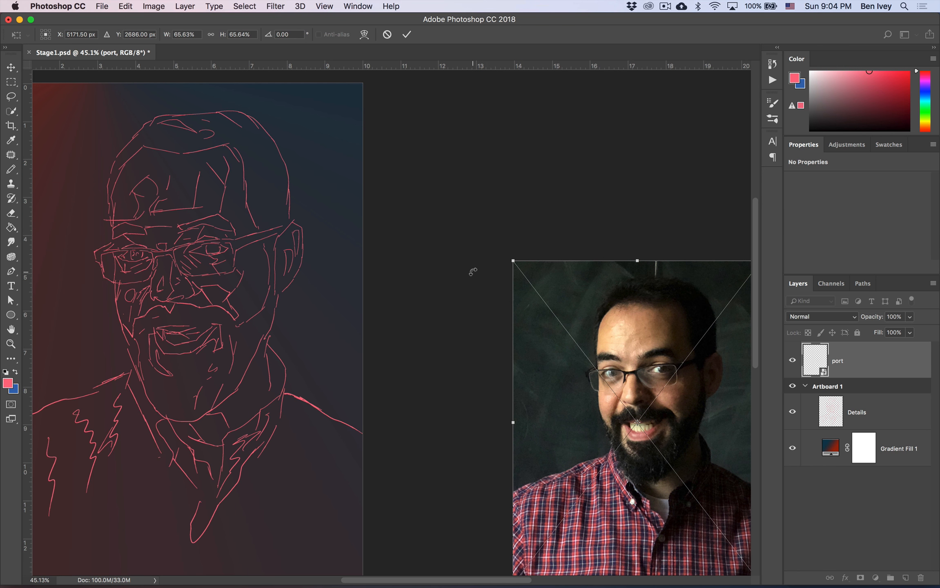
{"action": "key", "text": "ctrl+z"}
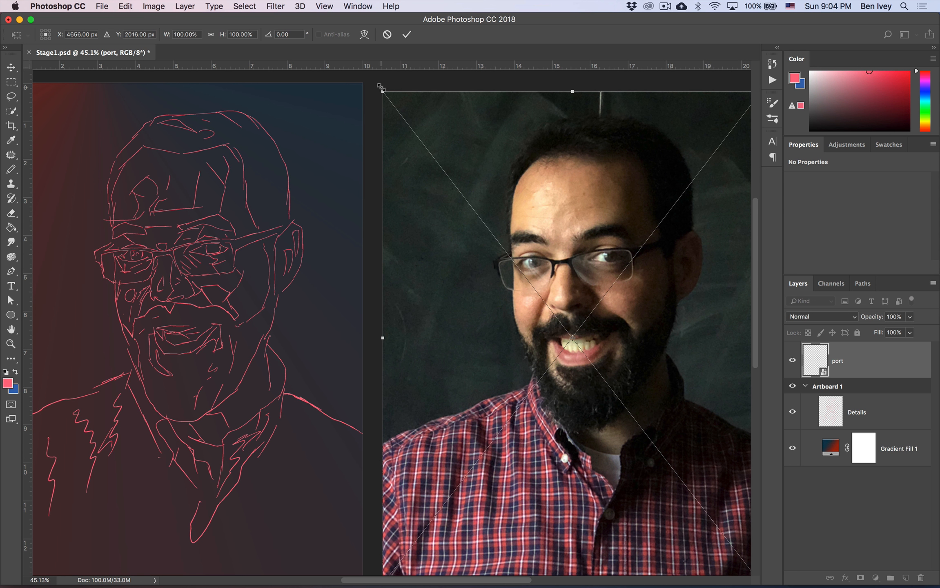
Step: Scale the port photo down proportionally to about 6.8 × 8.9 in and place it about 1.3 in beside the artboard's right edge
{"action": "left_click_drag", "start_coordinate": [379, 87], "coordinate": [503, 247]}
{"action": "key", "text": "Return"}
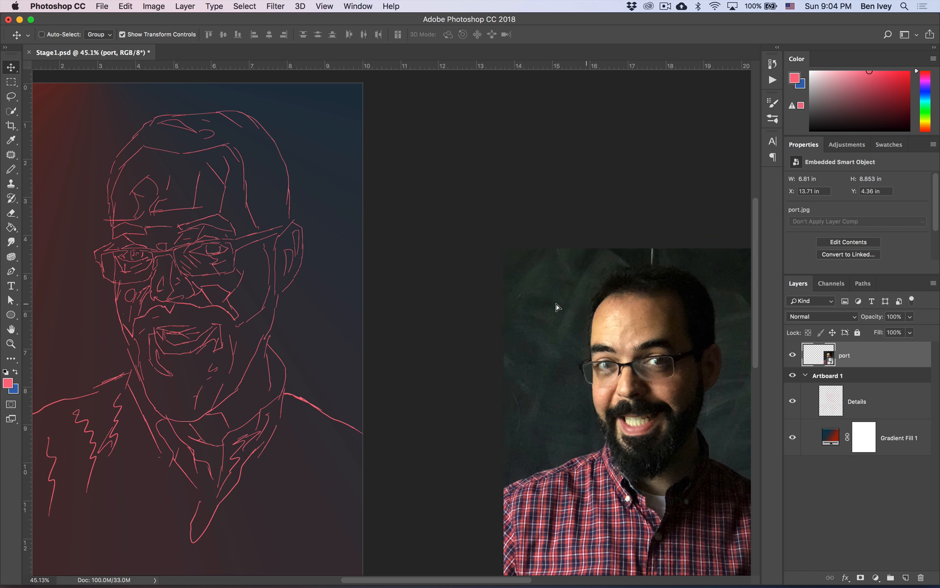
{"action": "left_click_drag", "start_coordinate": [557, 306], "coordinate": [465, 267]}
{"action": "scroll", "coordinate": [496, 266], "scroll_direction": "left", "scroll_amount": 10}
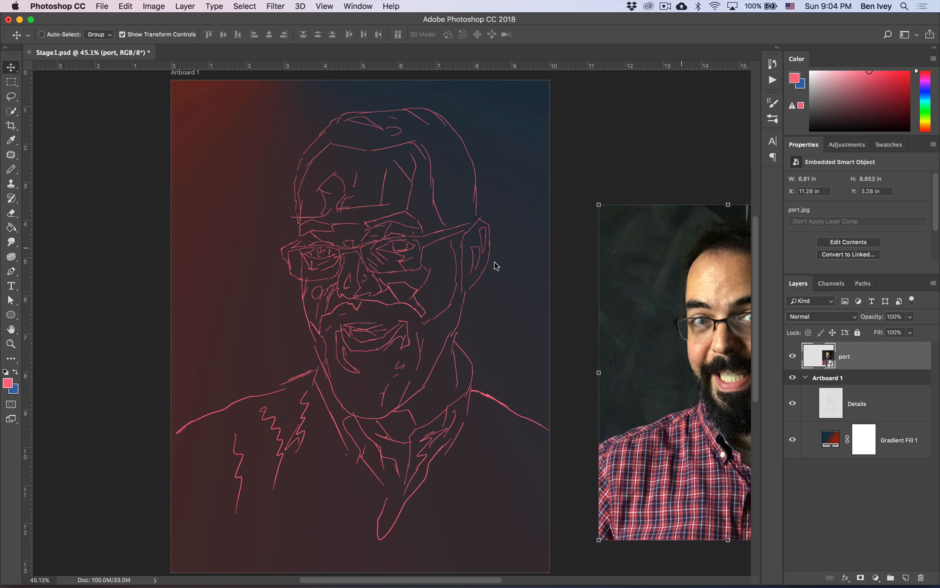
{"action": "scroll", "coordinate": [495, 265], "scroll_direction": "right", "scroll_amount": 10}
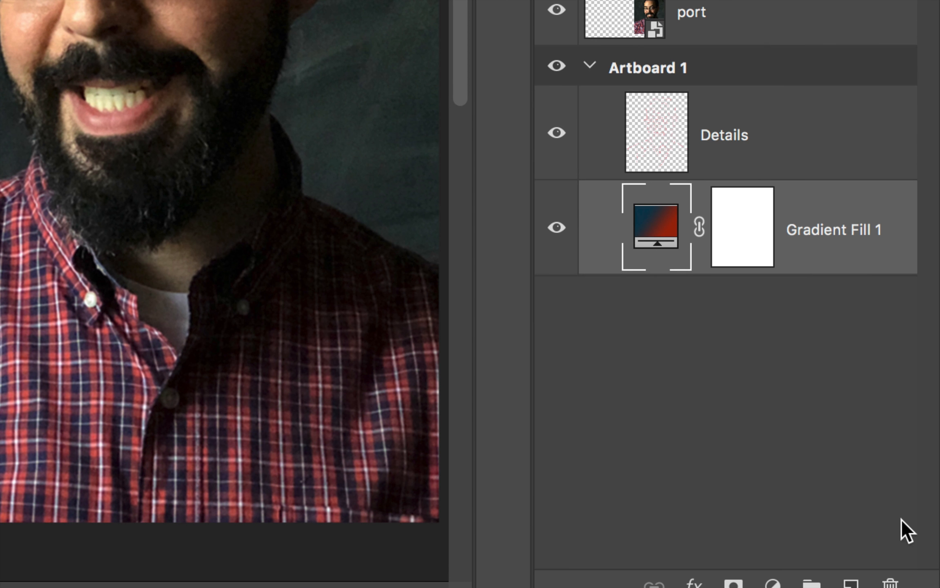
Step: Add a new layer directly above Gradient Fill 1 and try out black, cream and brown foreground colors in an orange-yellow hue
{"action": "left_click", "coordinate": [850, 583]}
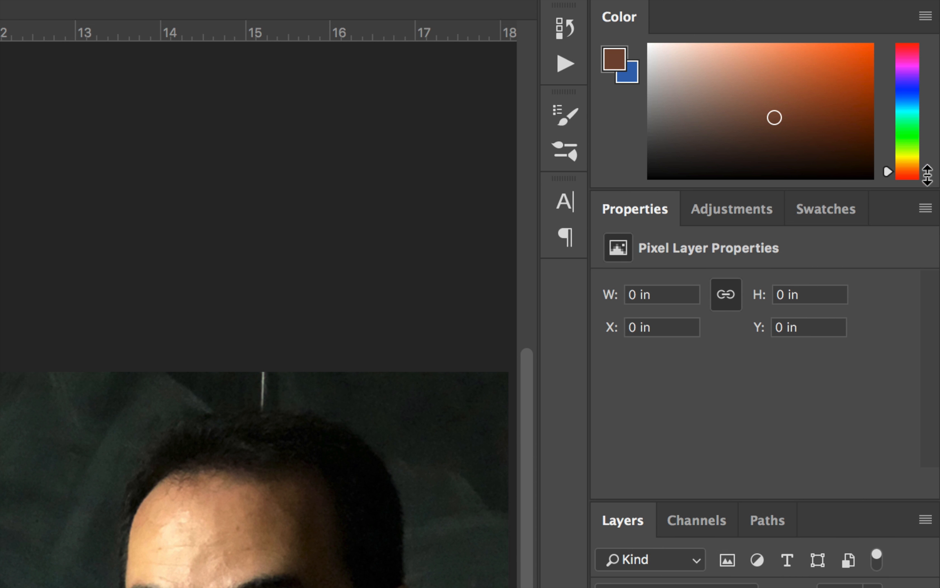
{"action": "left_click_drag", "start_coordinate": [927, 172], "coordinate": [910, 158]}
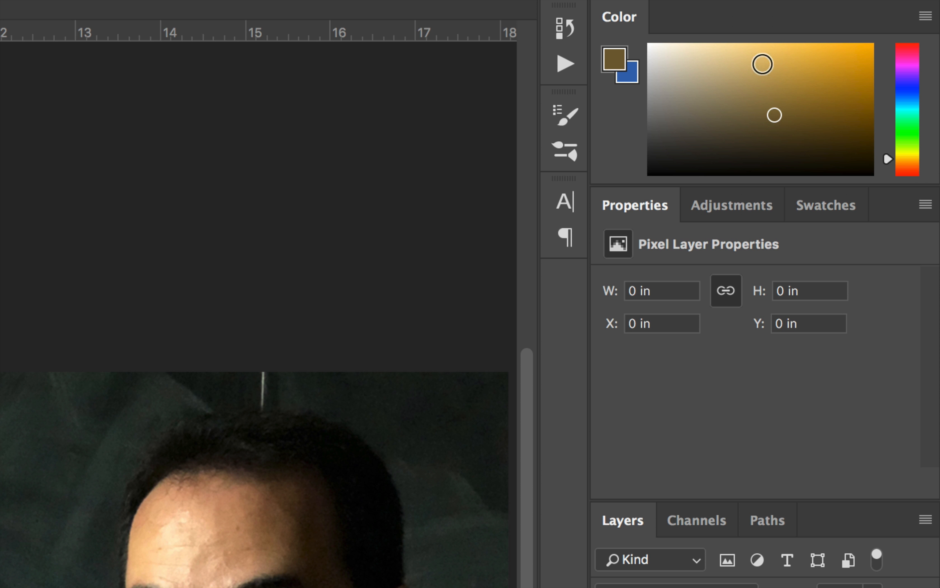
{"action": "mouse_move", "coordinate": [758, 57]}
{"action": "left_mouse_down"}
{"action": "mouse_move", "coordinate": [760, 39]}
{"action": "mouse_move", "coordinate": [757, 92]}
{"action": "mouse_move", "coordinate": [661, 44]}
{"action": "mouse_move", "coordinate": [691, 103]}
{"action": "mouse_move", "coordinate": [649, 172]}
{"action": "left_mouse_up"}
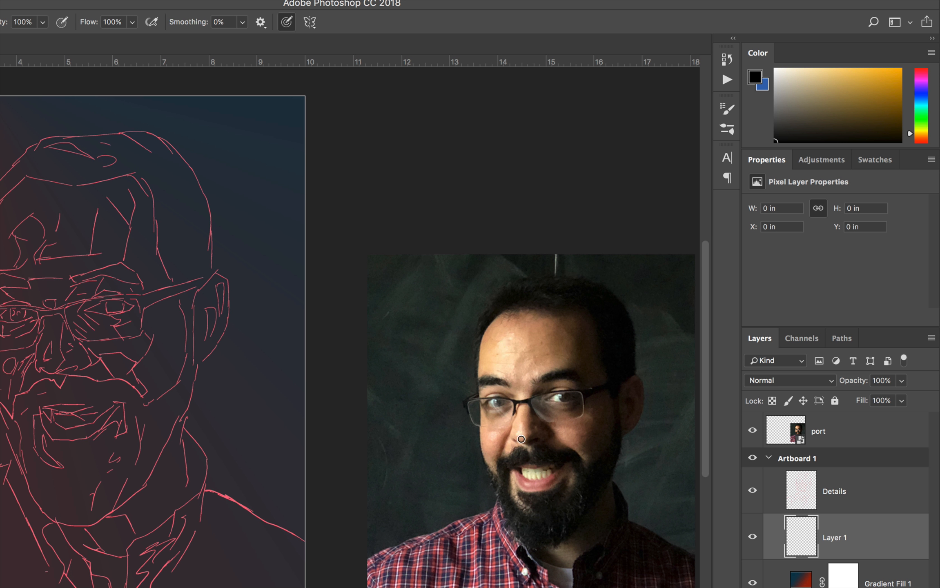
{"action": "mouse_move", "coordinate": [890, 106]}
{"action": "left_mouse_down"}
{"action": "mouse_move", "coordinate": [860, 84]}
{"action": "mouse_move", "coordinate": [799, 65]}
{"action": "left_mouse_up"}
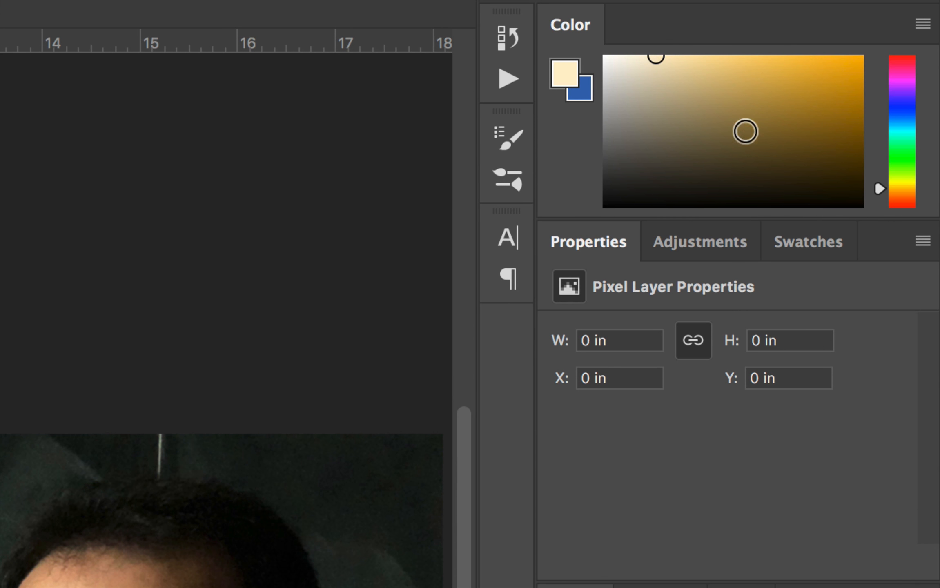
{"action": "mouse_move", "coordinate": [864, 100]}
{"action": "left_mouse_down"}
{"action": "mouse_move", "coordinate": [860, 110]}
{"action": "mouse_move", "coordinate": [874, 115]}
{"action": "left_mouse_up"}
{"action": "left_click_drag", "start_coordinate": [771, 168], "coordinate": [760, 155]}
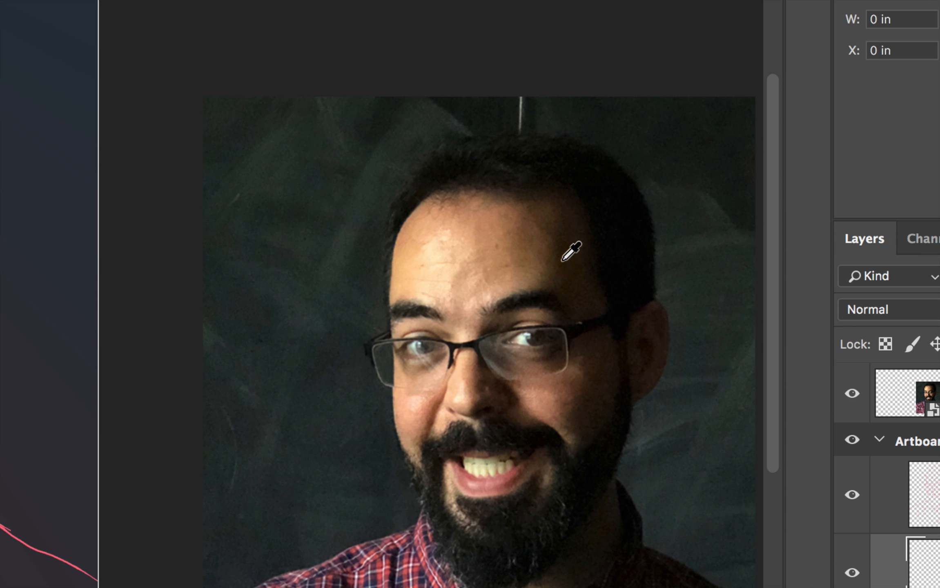
Step: Sample light and dark skin tones from the photo's forehead and cheek as trial foreground colors
{"action": "left_click", "coordinate": [431, 252]}
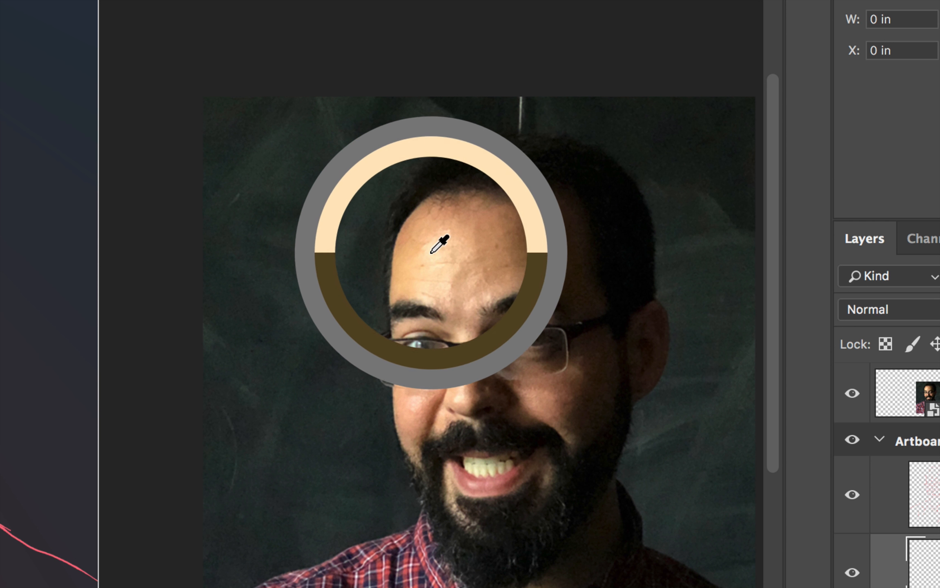
{"action": "left_click", "coordinate": [431, 253]}
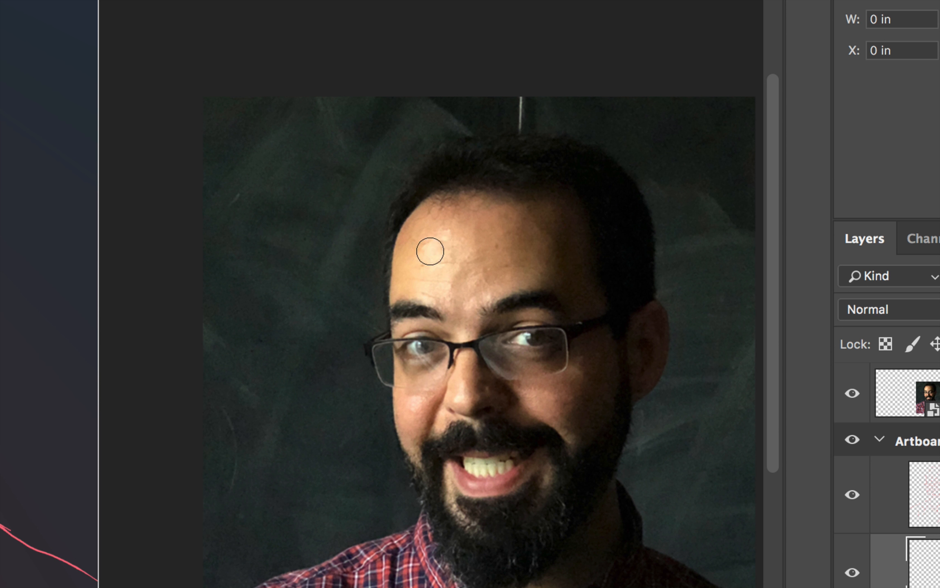
{"action": "left_click", "coordinate": [574, 274]}
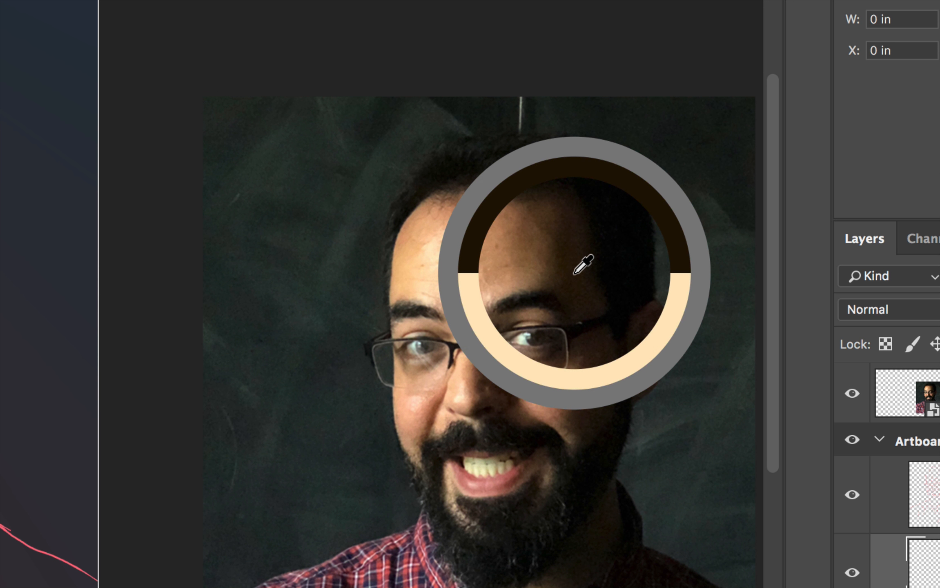
{"action": "left_click", "coordinate": [583, 401]}
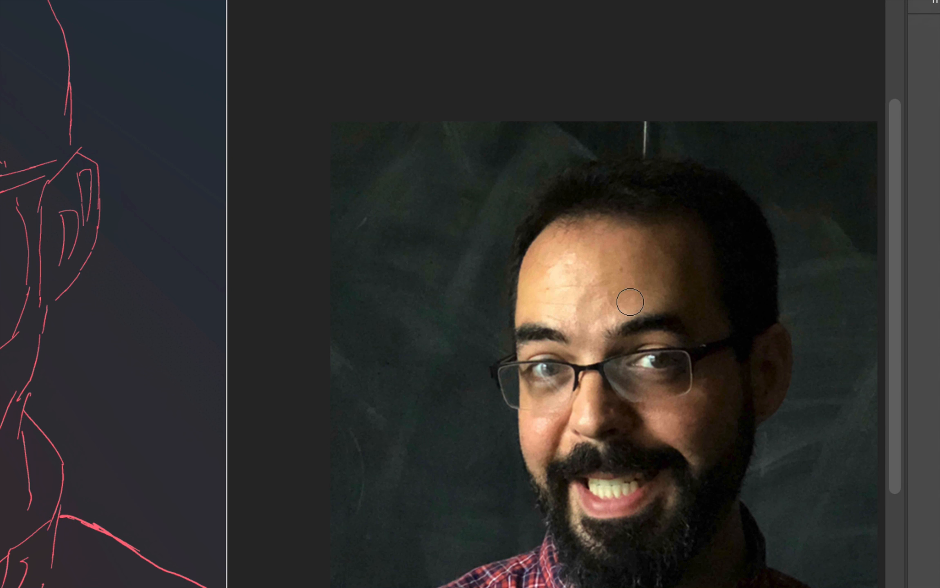
Step: Sample the light forehead tone from the photo and paint the forehead and nose bridge highlights on Layer 1
{"action": "key", "text": "alt"}
{"action": "left_click", "coordinate": [567, 264], "text": "alt"}
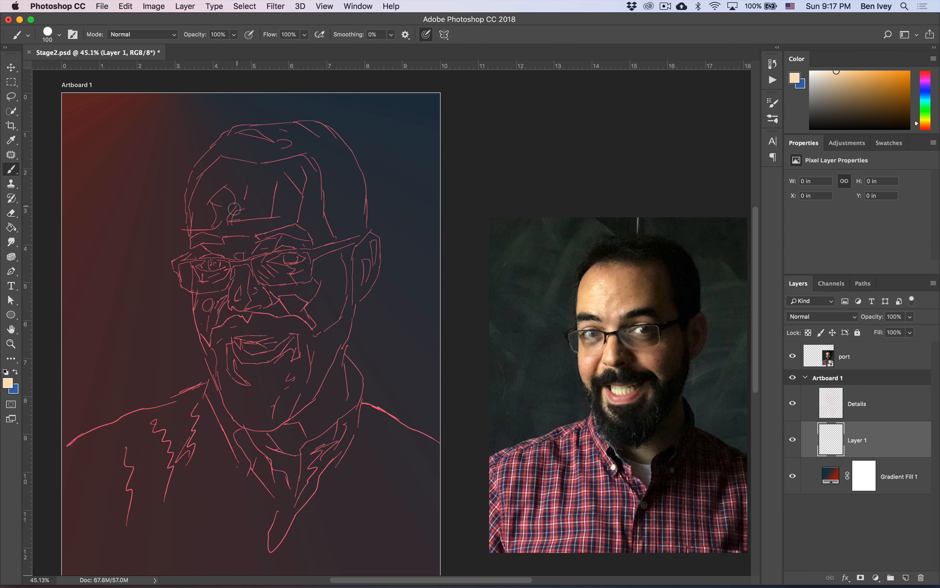
{"action": "mouse_move", "coordinate": [234, 209]}
{"action": "left_mouse_down"}
{"action": "mouse_move", "coordinate": [222, 183]}
{"action": "mouse_move", "coordinate": [211, 218]}
{"action": "mouse_move", "coordinate": [243, 212]}
{"action": "mouse_move", "coordinate": [249, 224]}
{"action": "mouse_move", "coordinate": [228, 230]}
{"action": "mouse_move", "coordinate": [238, 227]}
{"action": "mouse_move", "coordinate": [225, 210]}
{"action": "mouse_move", "coordinate": [233, 198]}
{"action": "mouse_move", "coordinate": [210, 223]}
{"action": "left_mouse_up"}
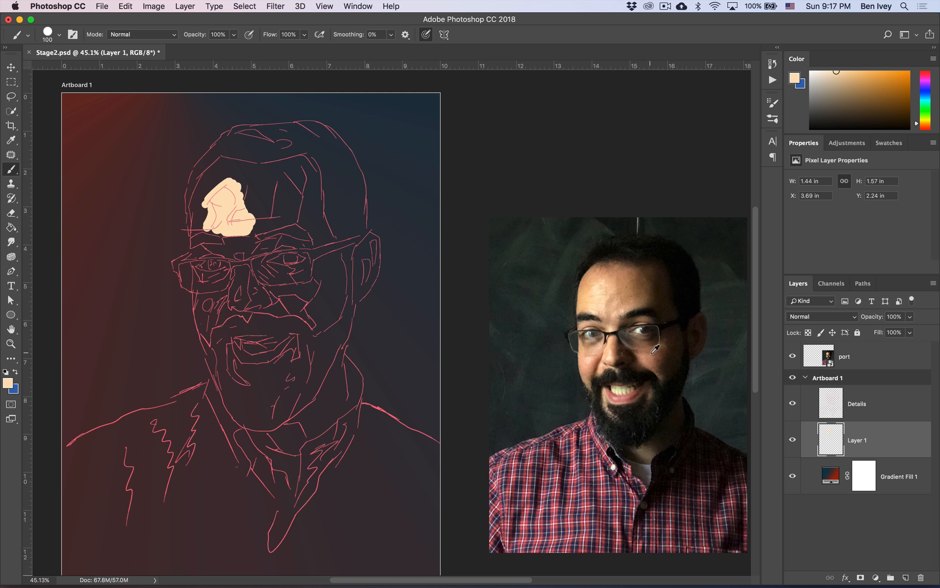
{"action": "left_click_drag", "start_coordinate": [239, 291], "coordinate": [240, 267]}
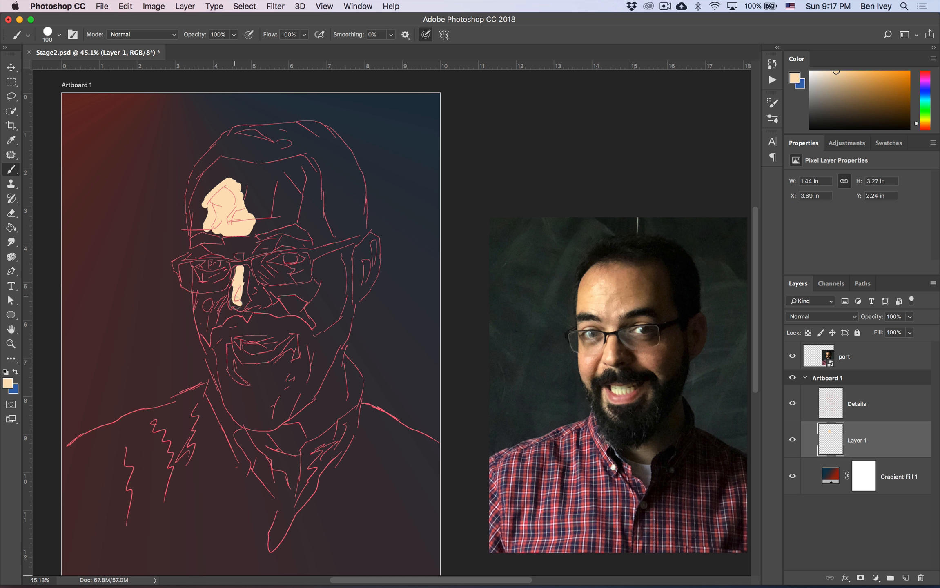
Step: Paint cream highlights on the nose tip, both cheeks and the left side of the lower lip
{"action": "mouse_move", "coordinate": [237, 304]}
{"action": "left_mouse_down"}
{"action": "mouse_move", "coordinate": [243, 292]}
{"action": "mouse_move", "coordinate": [230, 290]}
{"action": "mouse_move", "coordinate": [206, 306]}
{"action": "mouse_move", "coordinate": [202, 325]}
{"action": "left_mouse_up"}
{"action": "mouse_move", "coordinate": [300, 303]}
{"action": "left_mouse_down"}
{"action": "mouse_move", "coordinate": [285, 290]}
{"action": "mouse_move", "coordinate": [287, 304]}
{"action": "mouse_move", "coordinate": [302, 307]}
{"action": "left_mouse_up"}
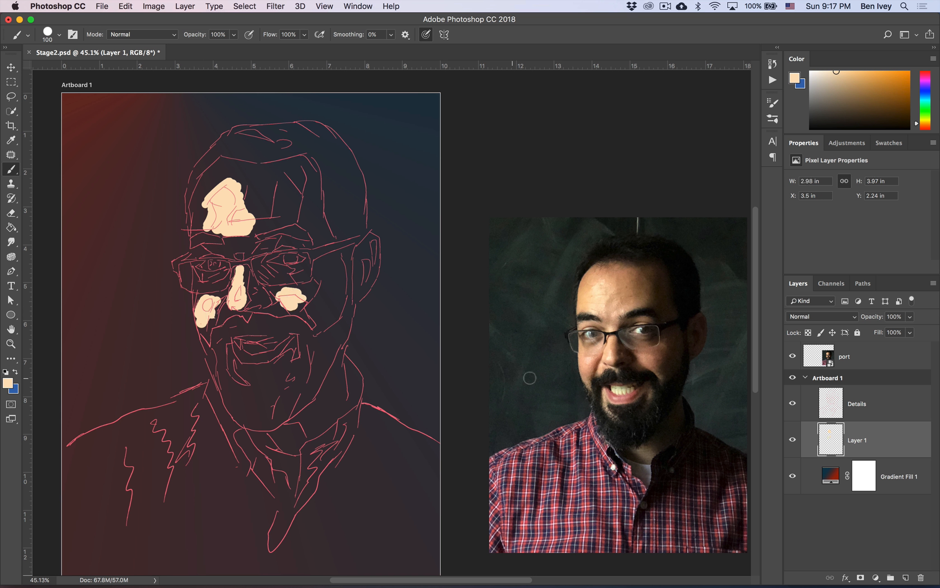
{"action": "mouse_move", "coordinate": [227, 345]}
{"action": "left_mouse_down"}
{"action": "mouse_move", "coordinate": [234, 379]}
{"action": "mouse_move", "coordinate": [243, 345]}
{"action": "left_mouse_up"}
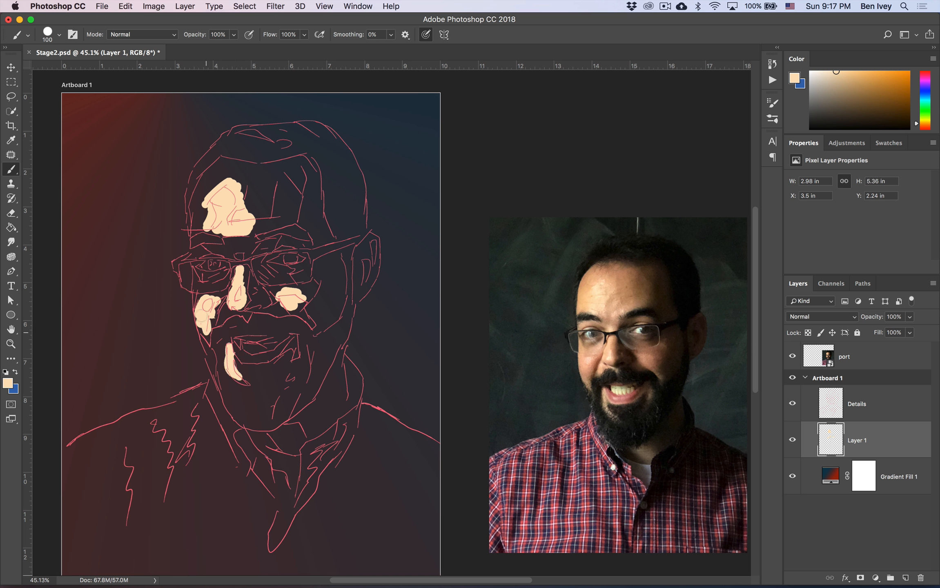
{"action": "mouse_move", "coordinate": [197, 298]}
{"action": "left_mouse_down"}
{"action": "mouse_move", "coordinate": [263, 294]}
{"action": "mouse_move", "coordinate": [207, 292]}
{"action": "mouse_move", "coordinate": [221, 285]}
{"action": "mouse_move", "coordinate": [208, 302]}
{"action": "mouse_move", "coordinate": [225, 285]}
{"action": "left_mouse_up"}
Step: Sample a medium brown skin tone from the photo and fill the forehead, the area between the brows and both cheeks around the highlights
{"action": "left_click", "coordinate": [639, 285], "text": "alt"}
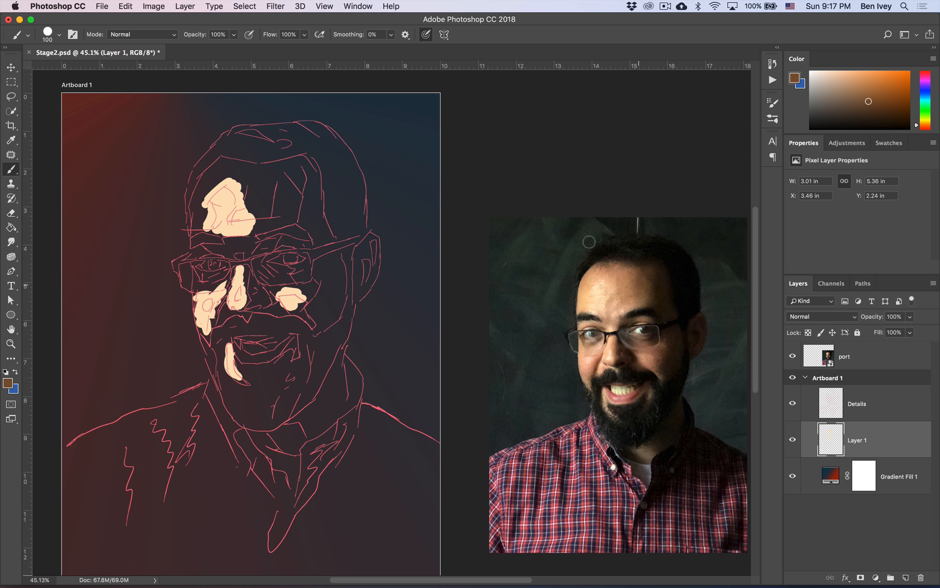
{"action": "mouse_move", "coordinate": [273, 177]}
{"action": "left_mouse_down"}
{"action": "mouse_move", "coordinate": [253, 188]}
{"action": "mouse_move", "coordinate": [245, 175]}
{"action": "mouse_move", "coordinate": [240, 191]}
{"action": "mouse_move", "coordinate": [264, 217]}
{"action": "mouse_move", "coordinate": [277, 190]}
{"action": "mouse_move", "coordinate": [286, 193]}
{"action": "mouse_move", "coordinate": [267, 178]}
{"action": "mouse_move", "coordinate": [287, 176]}
{"action": "mouse_move", "coordinate": [287, 204]}
{"action": "mouse_move", "coordinate": [256, 225]}
{"action": "mouse_move", "coordinate": [299, 213]}
{"action": "mouse_move", "coordinate": [295, 222]}
{"action": "mouse_move", "coordinate": [297, 179]}
{"action": "mouse_move", "coordinate": [219, 172]}
{"action": "mouse_move", "coordinate": [199, 221]}
{"action": "left_mouse_up"}
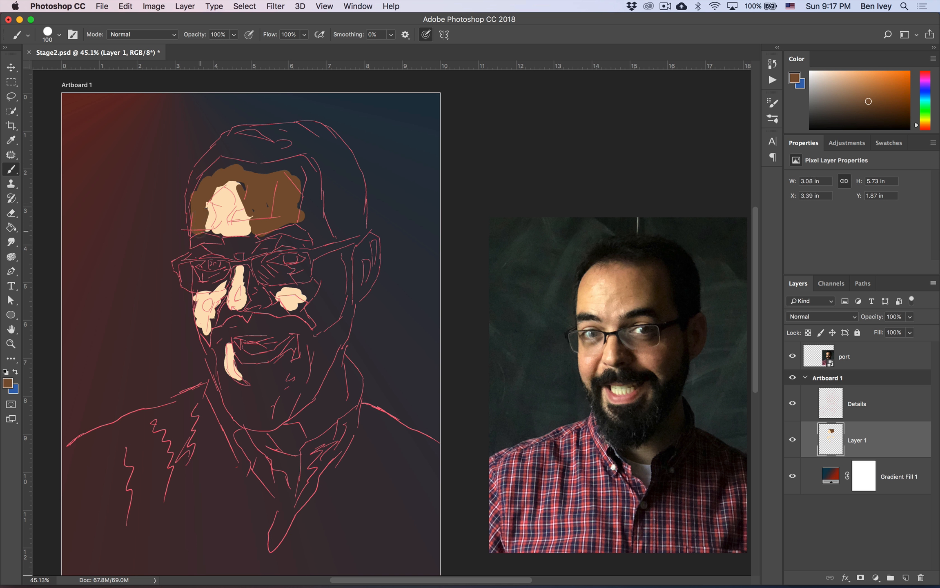
{"action": "left_click_drag", "start_coordinate": [215, 238], "coordinate": [244, 248]}
{"action": "mouse_move", "coordinate": [214, 172]}
{"action": "left_mouse_down"}
{"action": "mouse_move", "coordinate": [223, 168]}
{"action": "mouse_move", "coordinate": [206, 171]}
{"action": "mouse_move", "coordinate": [286, 170]}
{"action": "mouse_move", "coordinate": [304, 214]}
{"action": "left_mouse_up"}
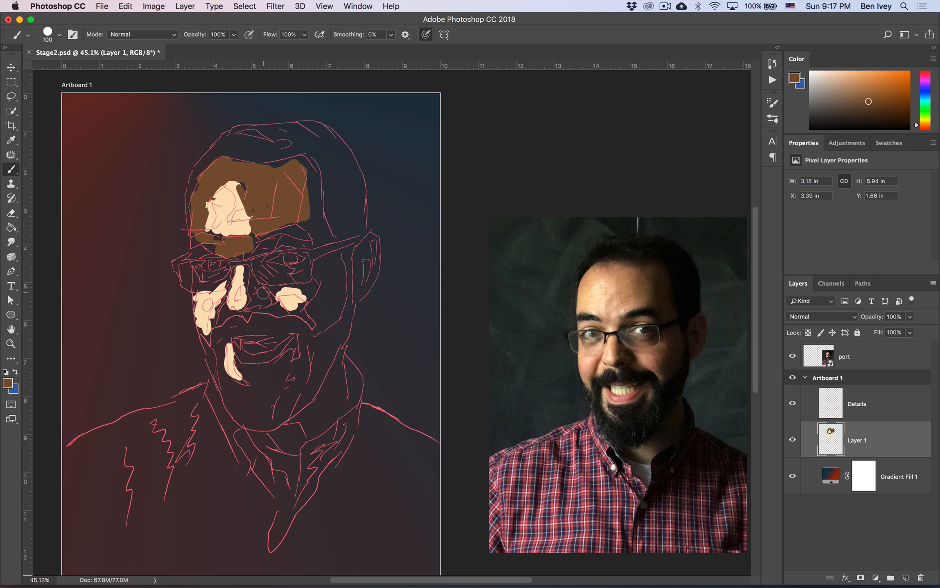
{"action": "mouse_move", "coordinate": [293, 293]}
{"action": "left_mouse_down"}
{"action": "mouse_move", "coordinate": [311, 312]}
{"action": "mouse_move", "coordinate": [281, 307]}
{"action": "mouse_move", "coordinate": [312, 322]}
{"action": "mouse_move", "coordinate": [308, 290]}
{"action": "mouse_move", "coordinate": [289, 286]}
{"action": "mouse_move", "coordinate": [299, 286]}
{"action": "mouse_move", "coordinate": [297, 275]}
{"action": "mouse_move", "coordinate": [268, 273]}
{"action": "mouse_move", "coordinate": [299, 269]}
{"action": "mouse_move", "coordinate": [196, 283]}
{"action": "mouse_move", "coordinate": [198, 331]}
{"action": "mouse_move", "coordinate": [214, 331]}
{"action": "mouse_move", "coordinate": [198, 298]}
{"action": "left_mouse_up"}
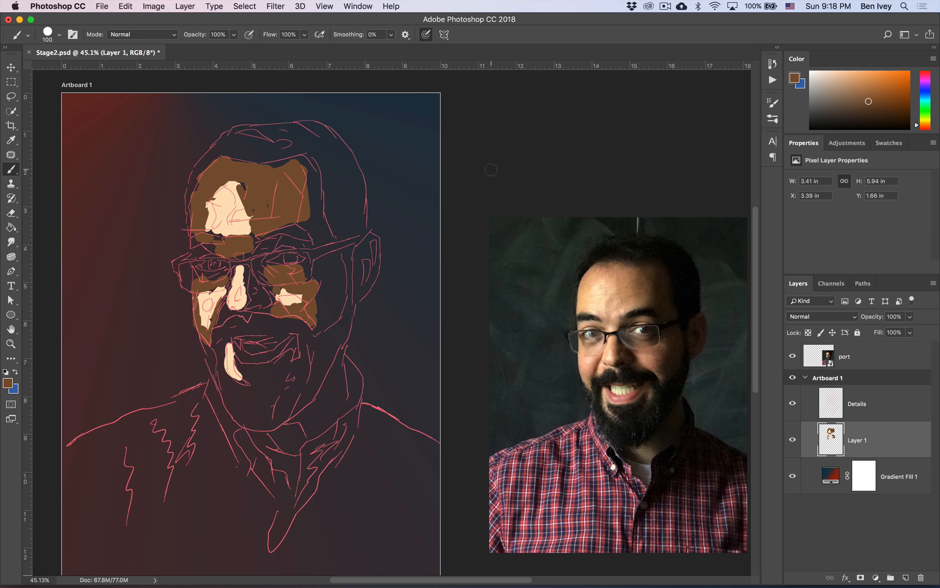
Step: Sample a dark brown from the photo and paint the shadows on the right forehead, eye sockets, nose and right side of the face
{"action": "left_click", "coordinate": [660, 290], "text": "alt"}
{"action": "mouse_move", "coordinate": [300, 175]}
{"action": "left_mouse_down"}
{"action": "mouse_move", "coordinate": [301, 208]}
{"action": "mouse_move", "coordinate": [306, 168]}
{"action": "mouse_move", "coordinate": [311, 239]}
{"action": "mouse_move", "coordinate": [310, 173]}
{"action": "mouse_move", "coordinate": [315, 235]}
{"action": "mouse_move", "coordinate": [272, 236]}
{"action": "mouse_move", "coordinate": [250, 300]}
{"action": "mouse_move", "coordinate": [258, 291]}
{"action": "mouse_move", "coordinate": [262, 298]}
{"action": "mouse_move", "coordinate": [220, 320]}
{"action": "left_mouse_up"}
{"action": "left_click_drag", "start_coordinate": [228, 262], "coordinate": [202, 268]}
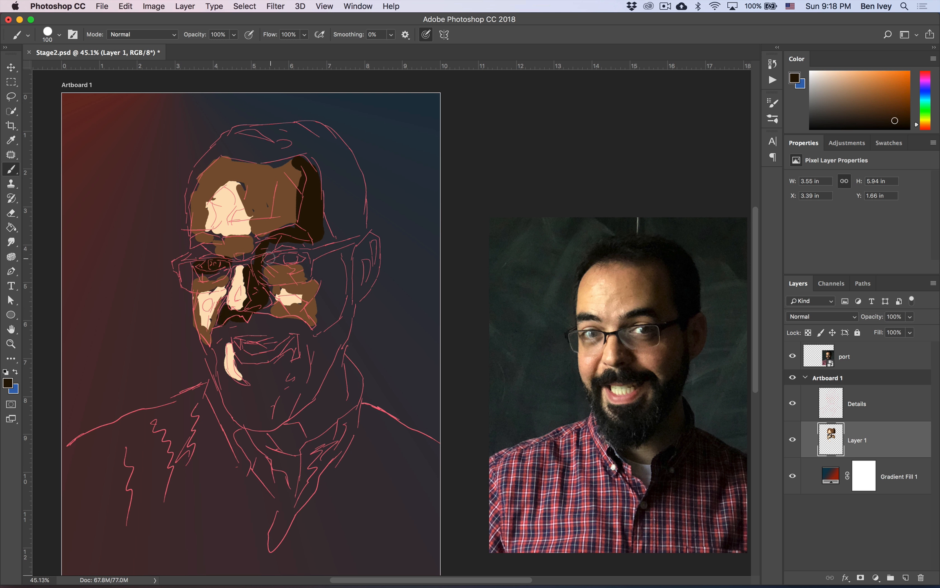
{"action": "mouse_move", "coordinate": [268, 257]}
{"action": "left_mouse_down"}
{"action": "mouse_move", "coordinate": [325, 234]}
{"action": "mouse_move", "coordinate": [308, 237]}
{"action": "mouse_move", "coordinate": [328, 298]}
{"action": "mouse_move", "coordinate": [329, 257]}
{"action": "mouse_move", "coordinate": [320, 344]}
{"action": "mouse_move", "coordinate": [320, 302]}
{"action": "mouse_move", "coordinate": [327, 309]}
{"action": "mouse_move", "coordinate": [334, 290]}
{"action": "mouse_move", "coordinate": [334, 303]}
{"action": "mouse_move", "coordinate": [337, 277]}
{"action": "mouse_move", "coordinate": [327, 224]}
{"action": "mouse_move", "coordinate": [330, 277]}
{"action": "mouse_move", "coordinate": [319, 301]}
{"action": "left_mouse_up"}
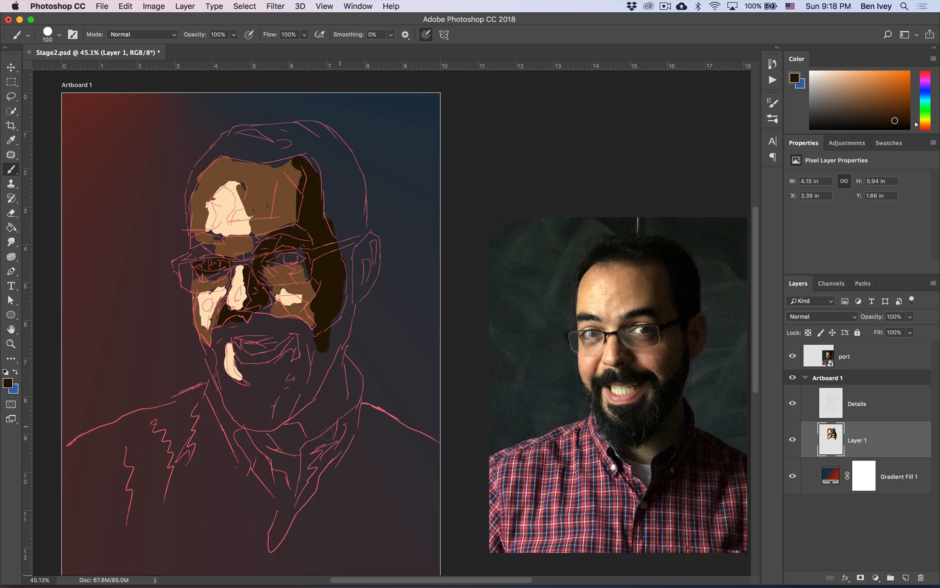
Step: Paint dark brown shadows on the right side of the neck and the right corner of the mouth
{"action": "mouse_move", "coordinate": [327, 432]}
{"action": "left_mouse_down"}
{"action": "mouse_move", "coordinate": [324, 399]}
{"action": "mouse_move", "coordinate": [338, 369]}
{"action": "mouse_move", "coordinate": [343, 403]}
{"action": "mouse_move", "coordinate": [327, 386]}
{"action": "left_mouse_up"}
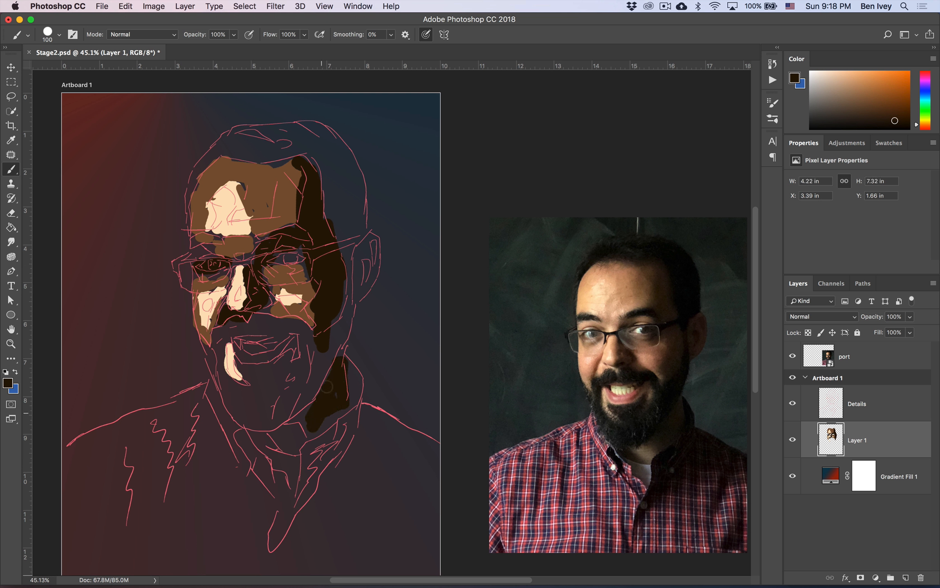
{"action": "mouse_move", "coordinate": [273, 332]}
{"action": "left_mouse_down"}
{"action": "mouse_move", "coordinate": [291, 340]}
{"action": "mouse_move", "coordinate": [288, 358]}
{"action": "mouse_move", "coordinate": [271, 339]}
{"action": "mouse_move", "coordinate": [283, 347]}
{"action": "left_mouse_up"}
{"action": "mouse_move", "coordinate": [304, 415]}
{"action": "left_mouse_down"}
{"action": "mouse_move", "coordinate": [343, 400]}
{"action": "mouse_move", "coordinate": [346, 414]}
{"action": "mouse_move", "coordinate": [344, 379]}
{"action": "mouse_move", "coordinate": [352, 378]}
{"action": "mouse_move", "coordinate": [334, 393]}
{"action": "left_mouse_up"}
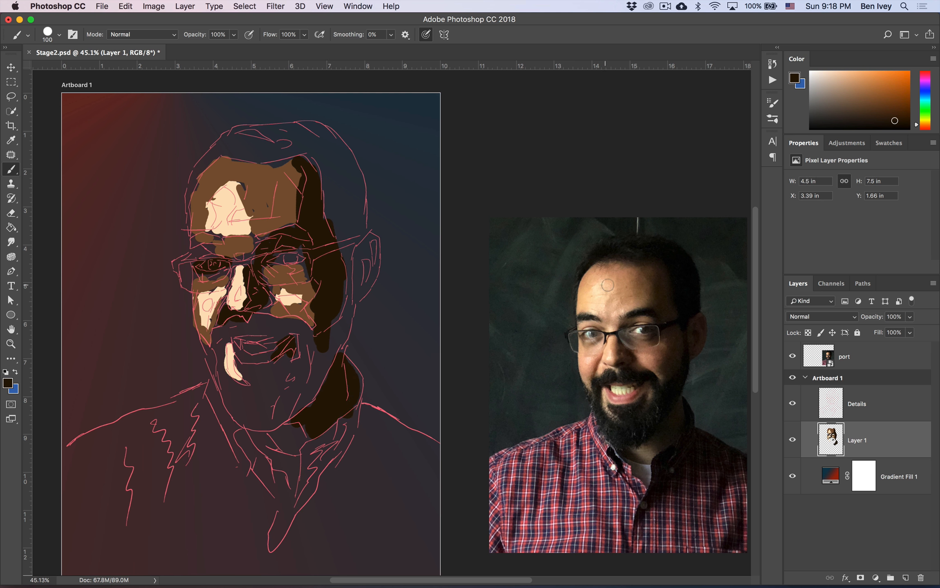
Step: Sample a tan skin tone from the photo and paint it around the forehead highlight, left brow and cheek, right eyelid and lower lip
{"action": "left_click", "coordinate": [621, 273], "text": "alt"}
{"action": "mouse_move", "coordinate": [242, 185]}
{"action": "left_mouse_down"}
{"action": "mouse_move", "coordinate": [246, 206]}
{"action": "mouse_move", "coordinate": [238, 182]}
{"action": "mouse_move", "coordinate": [218, 185]}
{"action": "mouse_move", "coordinate": [207, 230]}
{"action": "mouse_move", "coordinate": [256, 237]}
{"action": "mouse_move", "coordinate": [204, 237]}
{"action": "mouse_move", "coordinate": [201, 246]}
{"action": "mouse_move", "coordinate": [221, 246]}
{"action": "mouse_move", "coordinate": [198, 256]}
{"action": "left_mouse_up"}
{"action": "left_click_drag", "start_coordinate": [206, 304], "coordinate": [205, 331]}
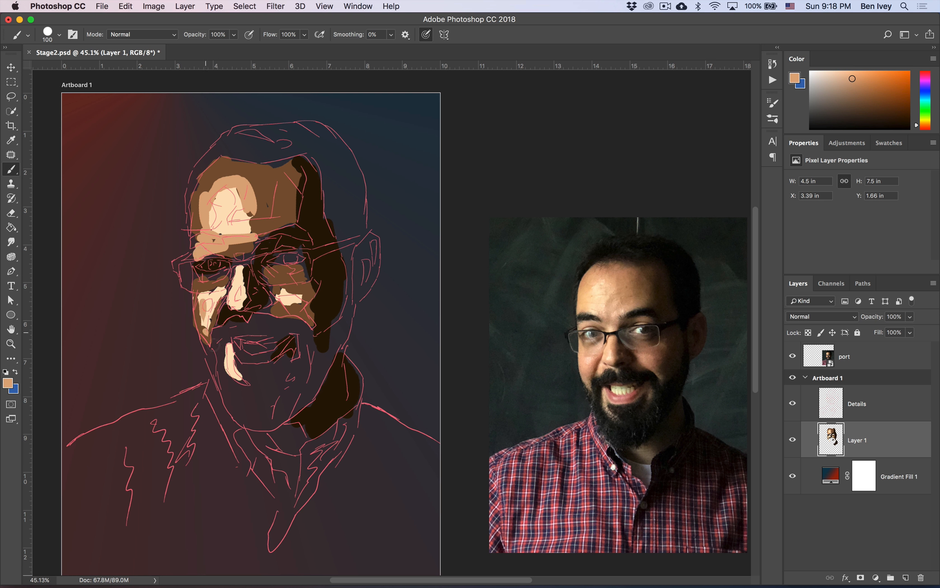
{"action": "mouse_move", "coordinate": [250, 368]}
{"action": "left_mouse_down"}
{"action": "mouse_move", "coordinate": [239, 348]}
{"action": "mouse_move", "coordinate": [241, 363]}
{"action": "mouse_move", "coordinate": [234, 351]}
{"action": "mouse_move", "coordinate": [266, 364]}
{"action": "left_mouse_up"}
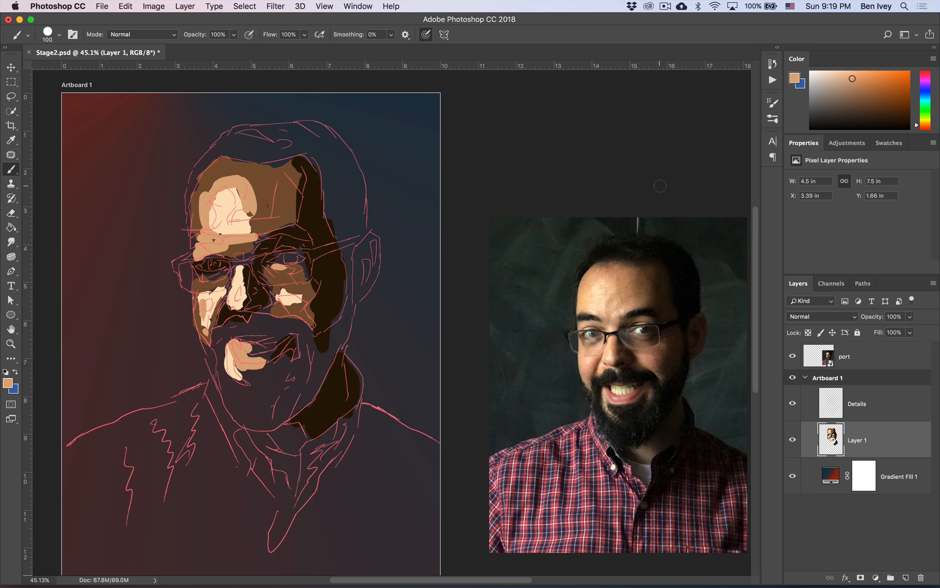
Step: Sample black from the photo's hair and paint the right side of the hair, the sideburn, the mustache and the beard
{"action": "left_click", "coordinate": [685, 286], "text": "alt"}
{"action": "mouse_move", "coordinate": [328, 172]}
{"action": "left_mouse_down"}
{"action": "mouse_move", "coordinate": [328, 210]}
{"action": "mouse_move", "coordinate": [355, 187]}
{"action": "mouse_move", "coordinate": [339, 230]}
{"action": "mouse_move", "coordinate": [351, 241]}
{"action": "mouse_move", "coordinate": [361, 217]}
{"action": "left_mouse_up"}
{"action": "mouse_move", "coordinate": [316, 256]}
{"action": "left_mouse_down"}
{"action": "mouse_move", "coordinate": [352, 237]}
{"action": "mouse_move", "coordinate": [346, 325]}
{"action": "mouse_move", "coordinate": [346, 291]}
{"action": "mouse_move", "coordinate": [343, 331]}
{"action": "mouse_move", "coordinate": [324, 340]}
{"action": "left_mouse_up"}
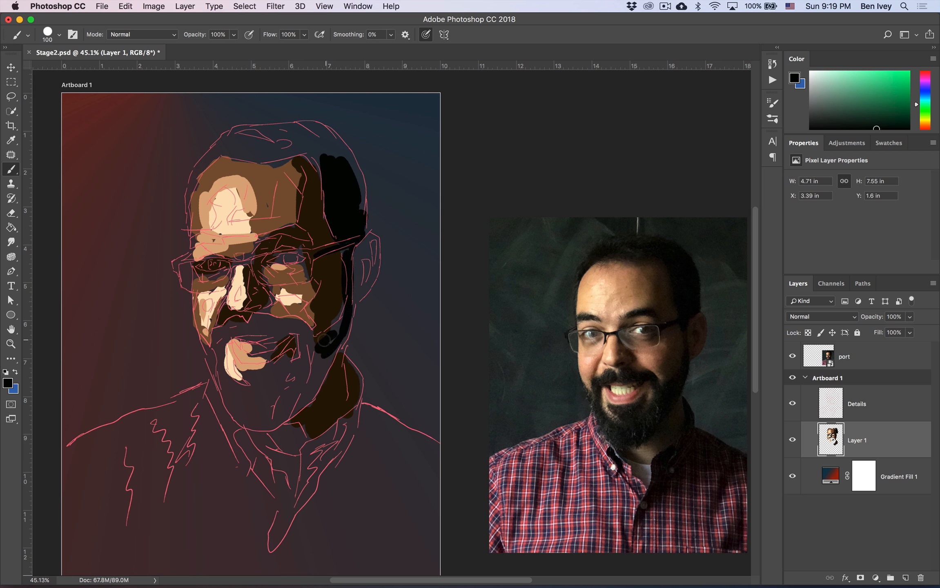
{"action": "mouse_move", "coordinate": [259, 319]}
{"action": "left_mouse_down"}
{"action": "mouse_move", "coordinate": [282, 334]}
{"action": "mouse_move", "coordinate": [271, 325]}
{"action": "mouse_move", "coordinate": [298, 327]}
{"action": "mouse_move", "coordinate": [308, 336]}
{"action": "mouse_move", "coordinate": [303, 378]}
{"action": "left_mouse_up"}
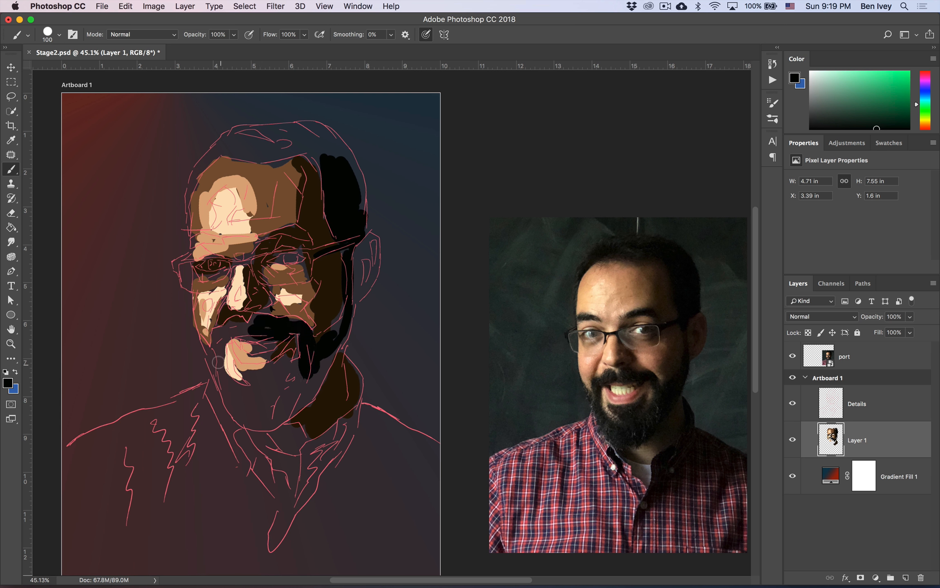
{"action": "mouse_move", "coordinate": [218, 363]}
{"action": "left_mouse_down"}
{"action": "mouse_move", "coordinate": [217, 378]}
{"action": "mouse_move", "coordinate": [216, 347]}
{"action": "mouse_move", "coordinate": [238, 322]}
{"action": "mouse_move", "coordinate": [227, 329]}
{"action": "mouse_move", "coordinate": [278, 322]}
{"action": "left_mouse_up"}
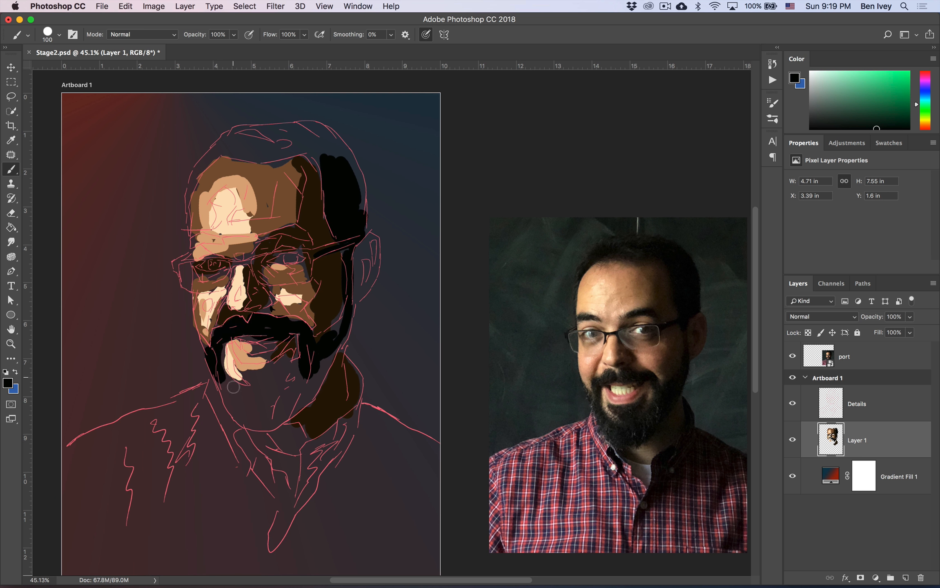
{"action": "mouse_move", "coordinate": [234, 387]}
{"action": "left_mouse_down"}
{"action": "mouse_move", "coordinate": [239, 414]}
{"action": "mouse_move", "coordinate": [237, 382]}
{"action": "mouse_move", "coordinate": [252, 417]}
{"action": "mouse_move", "coordinate": [291, 427]}
{"action": "mouse_move", "coordinate": [259, 408]}
{"action": "mouse_move", "coordinate": [266, 446]}
{"action": "mouse_move", "coordinate": [248, 390]}
{"action": "mouse_move", "coordinate": [283, 366]}
{"action": "mouse_move", "coordinate": [259, 403]}
{"action": "mouse_move", "coordinate": [269, 417]}
{"action": "mouse_move", "coordinate": [312, 391]}
{"action": "mouse_move", "coordinate": [282, 399]}
{"action": "mouse_move", "coordinate": [320, 372]}
{"action": "mouse_move", "coordinate": [340, 325]}
{"action": "mouse_move", "coordinate": [333, 356]}
{"action": "left_mouse_up"}
Step: Dab black below the beard and fill the undershirt at the neckline with a gray-brown sampled from the photo
{"action": "left_click", "coordinate": [257, 438]}
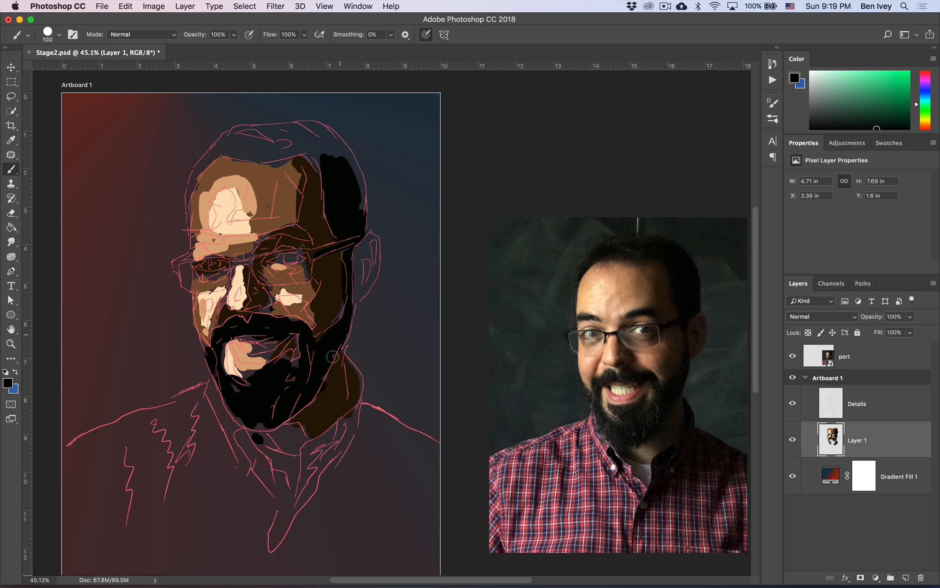
{"action": "mouse_move", "coordinate": [279, 434]}
{"action": "left_mouse_down"}
{"action": "mouse_move", "coordinate": [298, 453]}
{"action": "mouse_move", "coordinate": [269, 434]}
{"action": "mouse_move", "coordinate": [328, 421]}
{"action": "mouse_move", "coordinate": [340, 406]}
{"action": "mouse_move", "coordinate": [279, 437]}
{"action": "mouse_move", "coordinate": [292, 436]}
{"action": "mouse_move", "coordinate": [297, 451]}
{"action": "mouse_move", "coordinate": [288, 447]}
{"action": "mouse_move", "coordinate": [299, 432]}
{"action": "mouse_move", "coordinate": [279, 439]}
{"action": "left_mouse_up"}
{"action": "left_click", "coordinate": [646, 451], "text": "alt"}
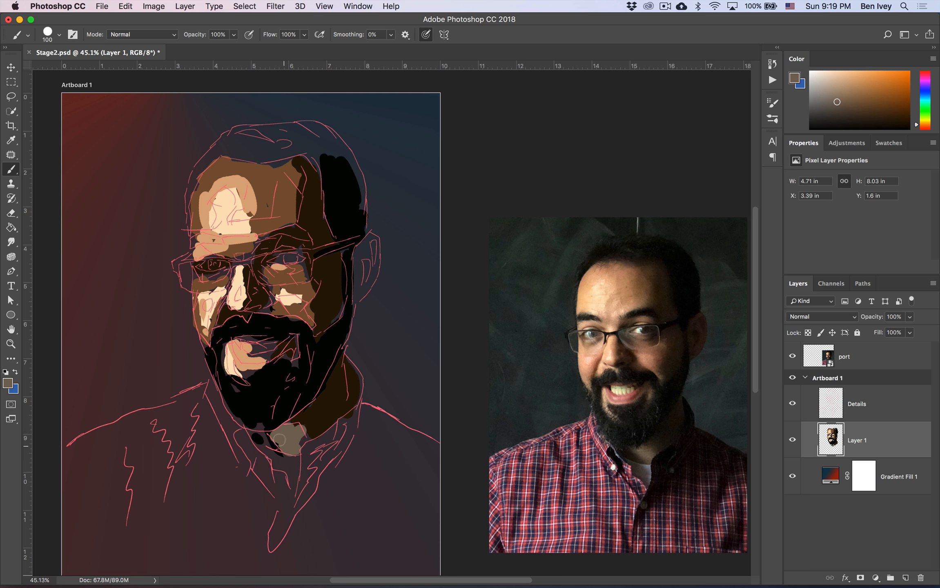
Step: Sample a very dark brown from the photo's collar and paint the inner collar left of the undershirt and the right edge of the neck
{"action": "left_click", "coordinate": [634, 454], "text": "alt"}
{"action": "left_click", "coordinate": [261, 433], "text": "alt"}
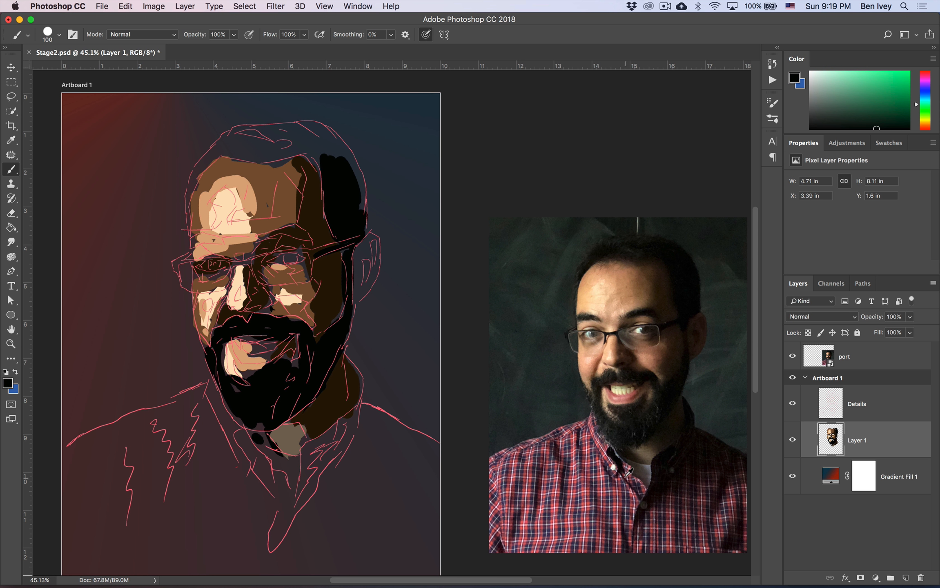
{"action": "left_click", "coordinate": [634, 456], "text": "alt"}
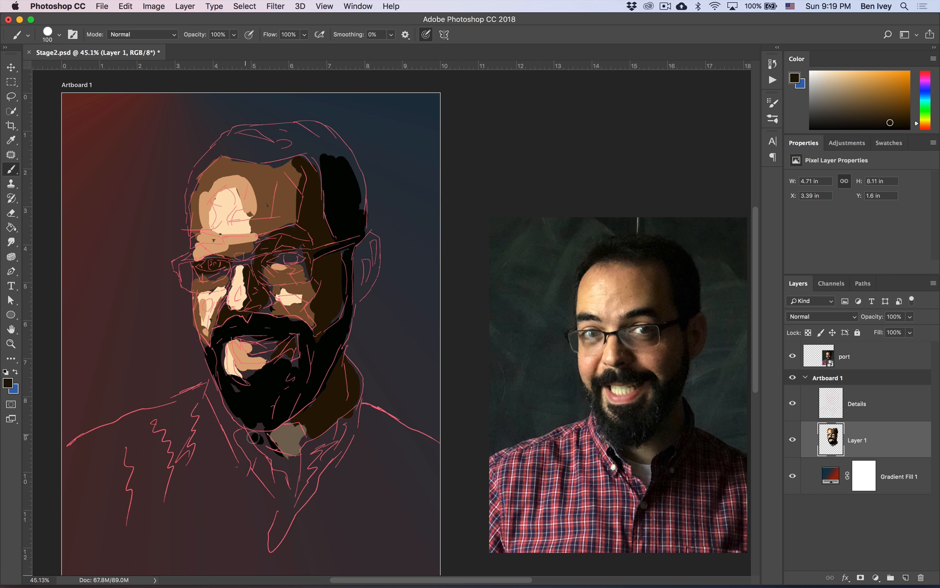
{"action": "left_click_drag", "start_coordinate": [254, 435], "coordinate": [282, 471]}
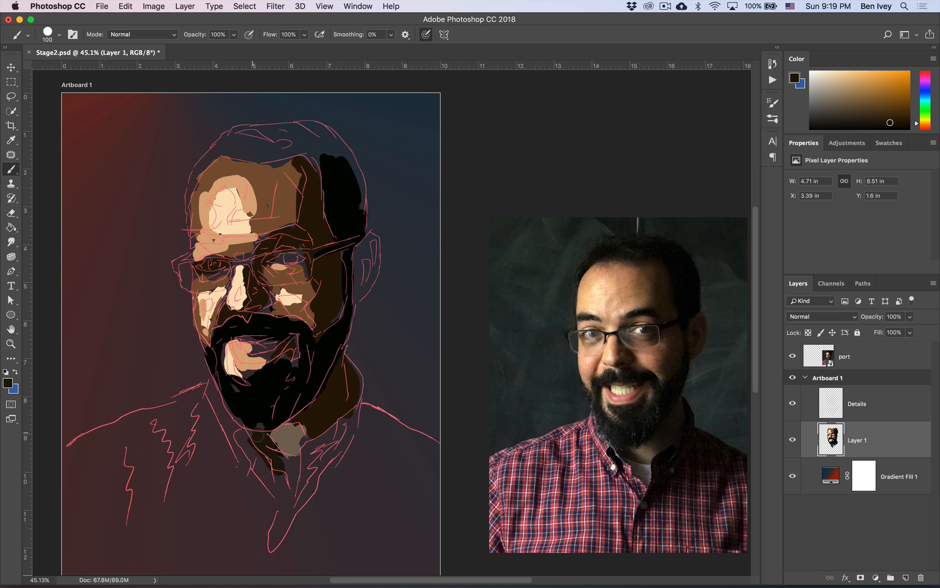
{"action": "left_click_drag", "start_coordinate": [241, 436], "coordinate": [247, 464]}
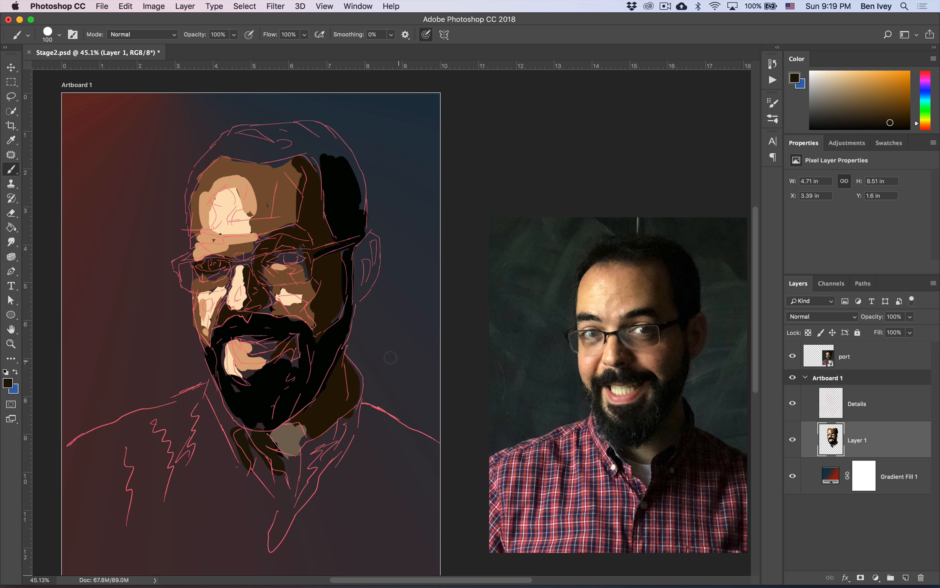
{"action": "left_click_drag", "start_coordinate": [356, 374], "coordinate": [350, 383]}
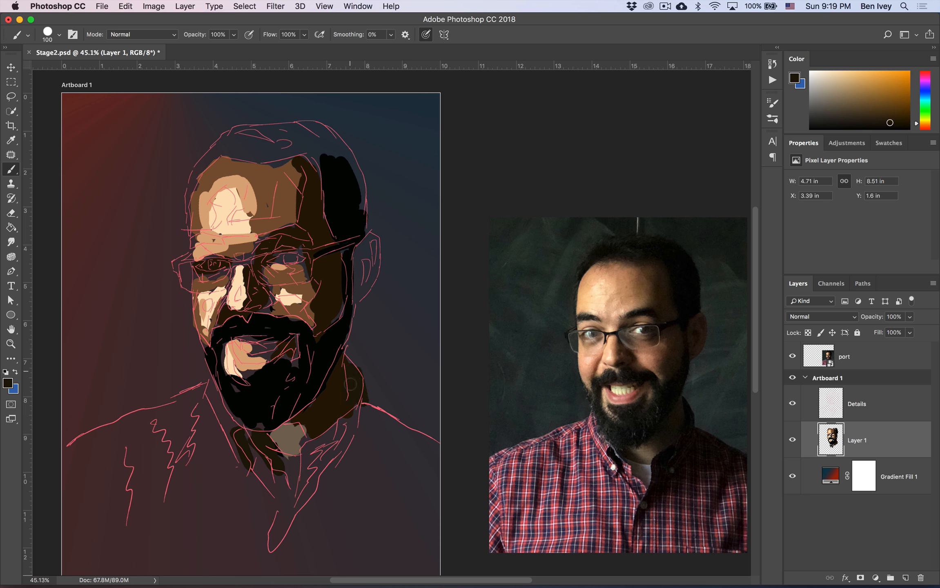
Step: Sample black from the painted hair and fill the rest of the hair, the right ear and the right edge of the neck
{"action": "left_click", "coordinate": [343, 200], "text": "alt"}
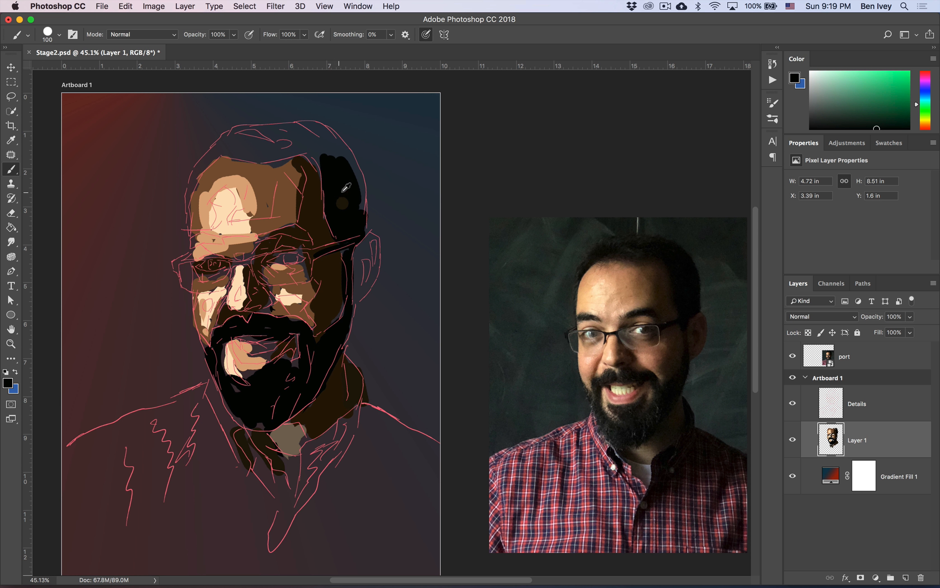
{"action": "mouse_move", "coordinate": [327, 156]}
{"action": "left_mouse_down"}
{"action": "mouse_move", "coordinate": [282, 140]}
{"action": "mouse_move", "coordinate": [222, 152]}
{"action": "mouse_move", "coordinate": [191, 182]}
{"action": "mouse_move", "coordinate": [223, 148]}
{"action": "mouse_move", "coordinate": [304, 153]}
{"action": "mouse_move", "coordinate": [249, 137]}
{"action": "mouse_move", "coordinate": [282, 131]}
{"action": "mouse_move", "coordinate": [320, 133]}
{"action": "mouse_move", "coordinate": [344, 167]}
{"action": "mouse_move", "coordinate": [349, 157]}
{"action": "mouse_move", "coordinate": [363, 282]}
{"action": "mouse_move", "coordinate": [373, 247]}
{"action": "mouse_move", "coordinate": [355, 292]}
{"action": "mouse_move", "coordinate": [342, 409]}
{"action": "left_mouse_up"}
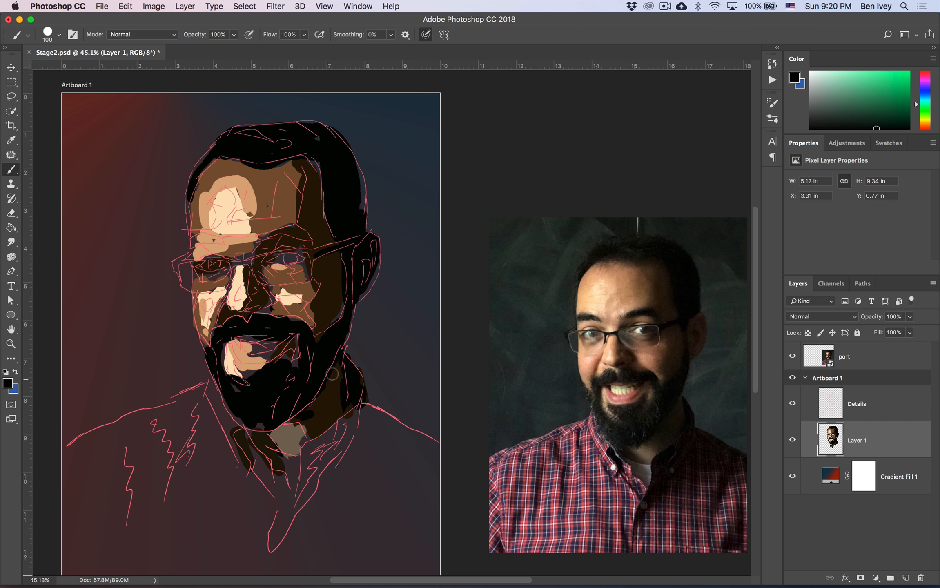
Step: Paint black shadows on the shirt's right shoulder and collar, the left collar and the zigzag folds on the left shoulder
{"action": "mouse_move", "coordinate": [333, 368]}
{"action": "left_mouse_down"}
{"action": "mouse_move", "coordinate": [341, 447]}
{"action": "mouse_move", "coordinate": [303, 479]}
{"action": "mouse_move", "coordinate": [299, 471]}
{"action": "mouse_move", "coordinate": [353, 421]}
{"action": "mouse_move", "coordinate": [372, 434]}
{"action": "mouse_move", "coordinate": [366, 417]}
{"action": "mouse_move", "coordinate": [409, 443]}
{"action": "mouse_move", "coordinate": [376, 412]}
{"action": "mouse_move", "coordinate": [432, 448]}
{"action": "mouse_move", "coordinate": [372, 434]}
{"action": "mouse_move", "coordinate": [370, 460]}
{"action": "mouse_move", "coordinate": [388, 463]}
{"action": "mouse_move", "coordinate": [355, 450]}
{"action": "mouse_move", "coordinate": [350, 436]}
{"action": "mouse_move", "coordinate": [279, 524]}
{"action": "mouse_move", "coordinate": [284, 500]}
{"action": "mouse_move", "coordinate": [276, 546]}
{"action": "left_mouse_up"}
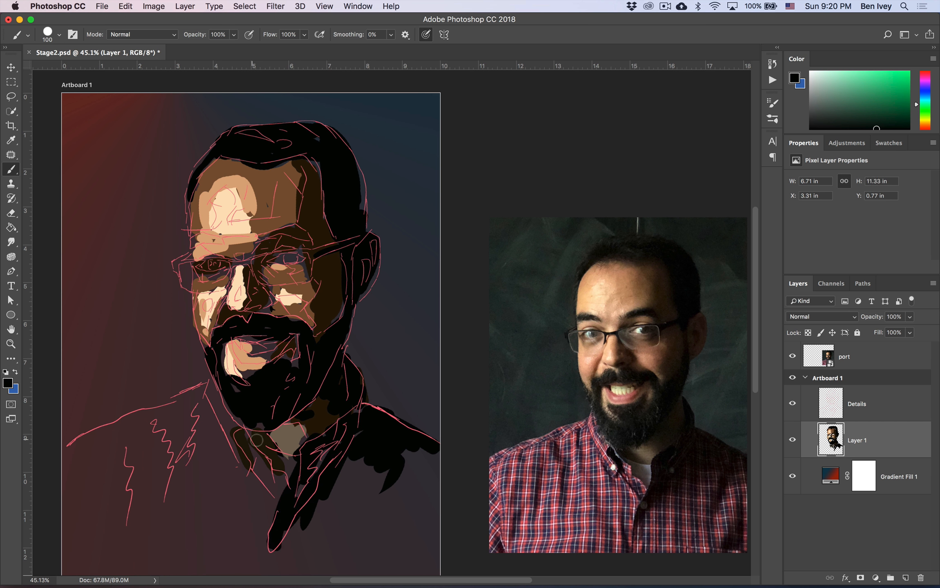
{"action": "left_click_drag", "start_coordinate": [244, 437], "coordinate": [244, 473]}
{"action": "mouse_move", "coordinate": [165, 419]}
{"action": "left_mouse_down"}
{"action": "mouse_move", "coordinate": [157, 437]}
{"action": "mouse_move", "coordinate": [178, 473]}
{"action": "mouse_move", "coordinate": [168, 512]}
{"action": "left_mouse_up"}
{"action": "left_click", "coordinate": [121, 457]}
{"action": "left_click_drag", "start_coordinate": [124, 457], "coordinate": [142, 523]}
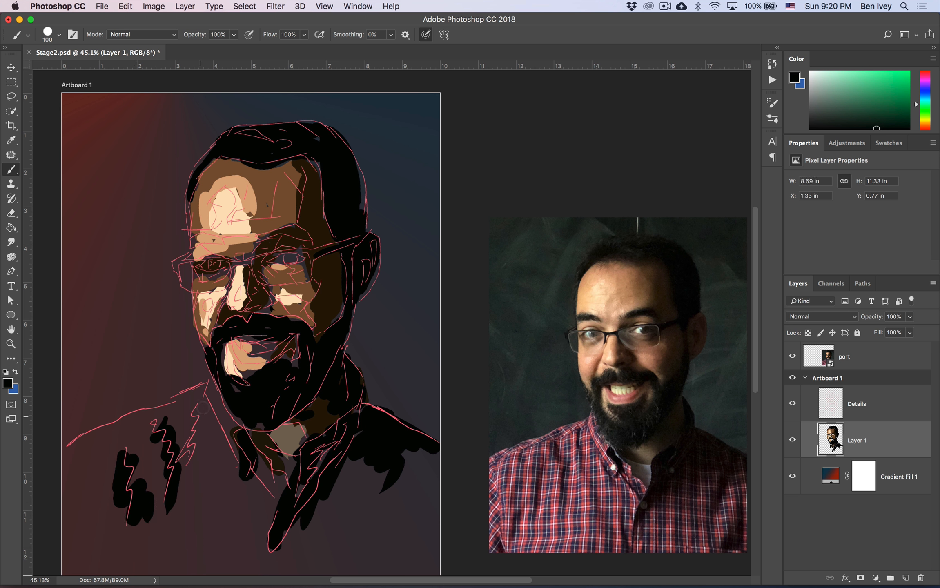
{"action": "left_click_drag", "start_coordinate": [202, 402], "coordinate": [200, 434]}
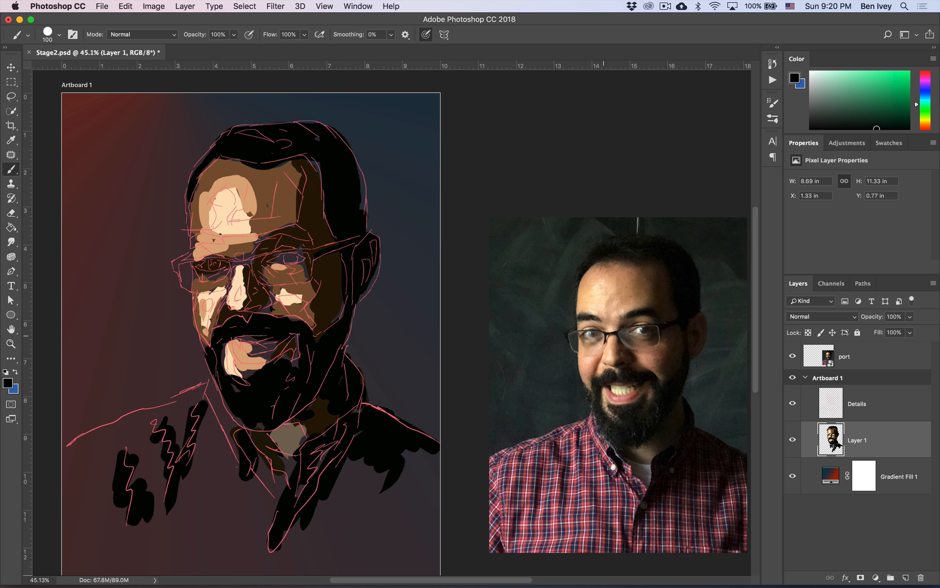
Step: Sample a pale off-white from the photo's eye and paint the eye whites with a 40 px brush, adding dark pupils in sampled black
{"action": "left_click", "coordinate": [637, 323], "text": "alt"}
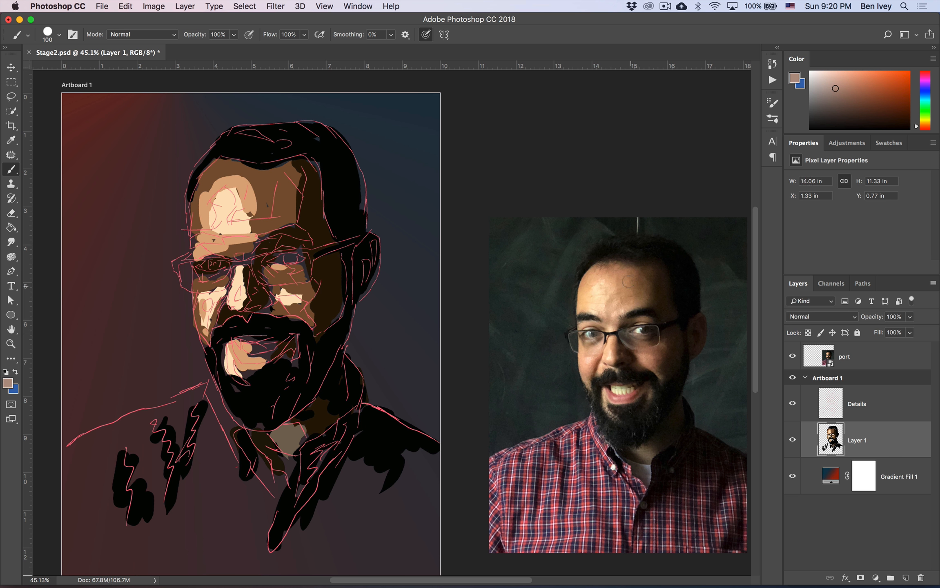
{"action": "left_click", "coordinate": [640, 329], "text": "alt"}
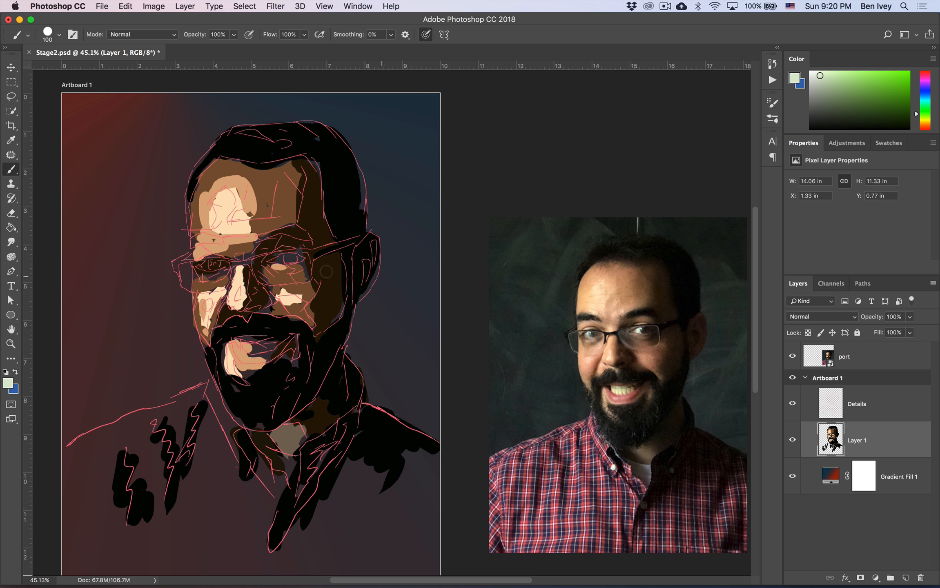
{"action": "left_click", "coordinate": [278, 260]}
{"action": "key", "text": "bracketleft"}
{"action": "left_click", "coordinate": [330, 212], "text": "alt"}
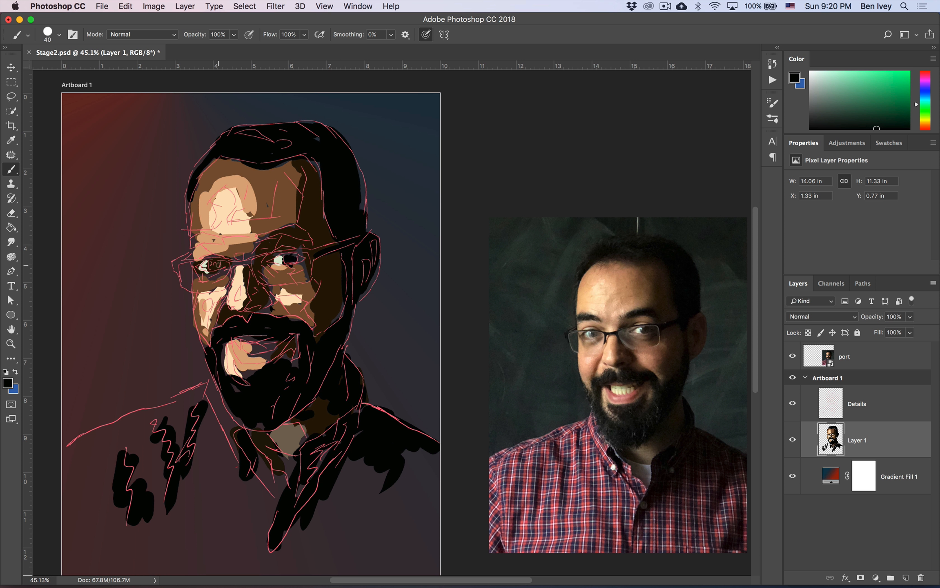
Step: Paint the skin around the left eye in a sampled peach tone and the glasses frame in dark gray sampled from the photo's glasses
{"action": "left_click", "coordinate": [594, 326], "text": "alt"}
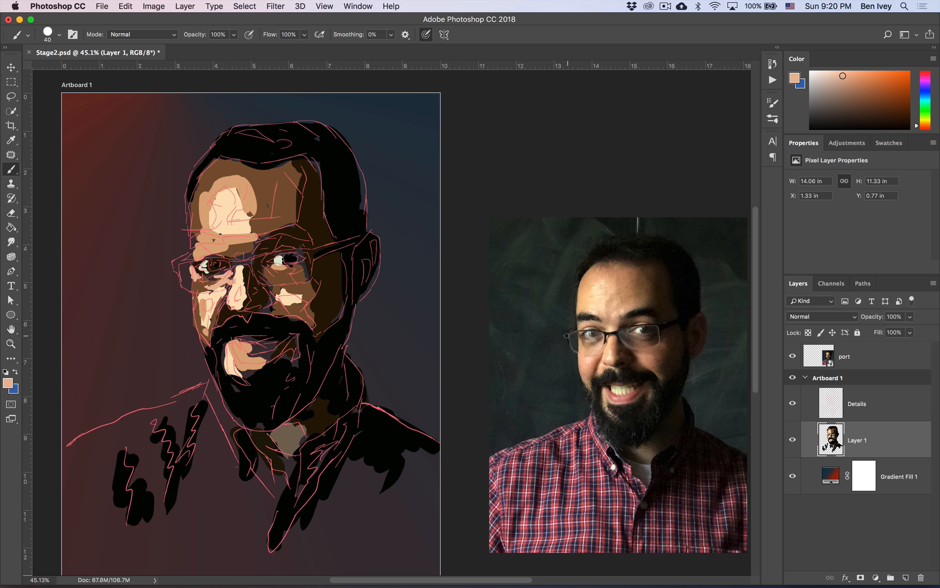
{"action": "left_click", "coordinate": [567, 334], "text": "alt"}
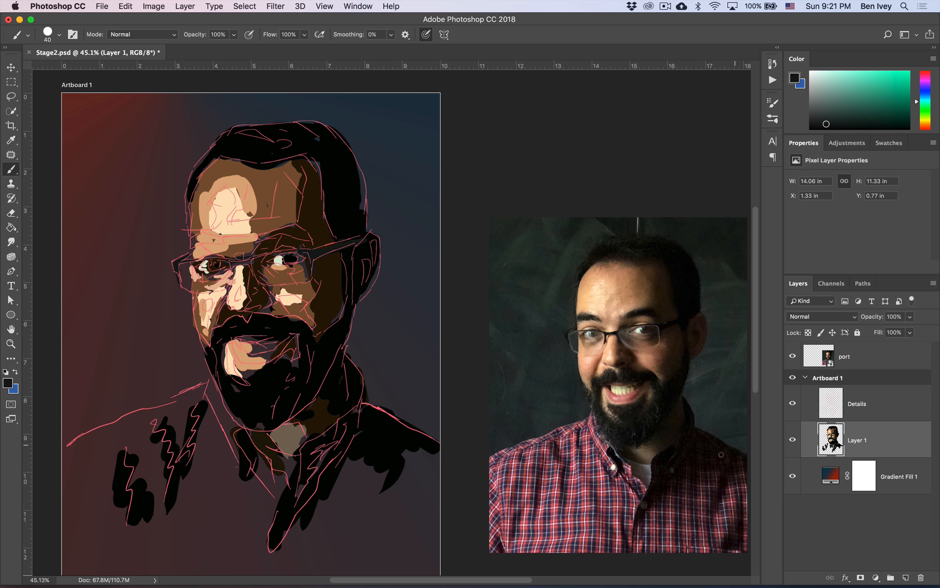
Step: Hide the Details guide layer to review the painted shapes and show it again
{"action": "left_click", "coordinate": [792, 403]}
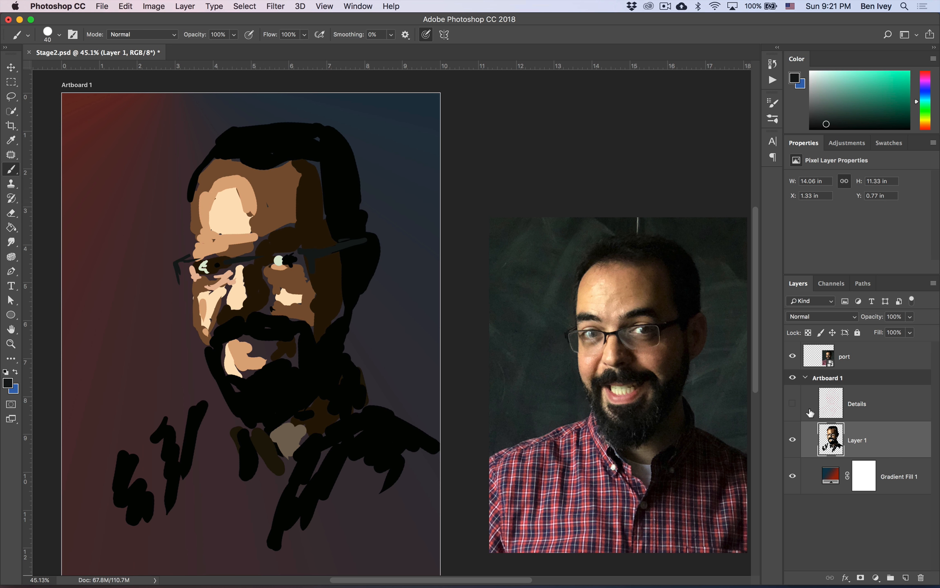
{"action": "left_click", "coordinate": [792, 403]}
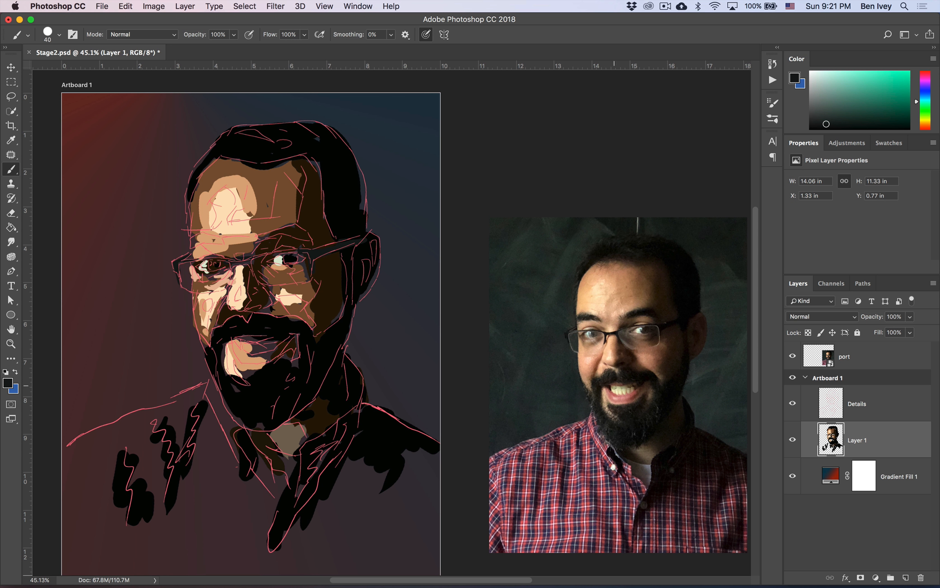
Step: Sample a pale yellow from the photo's teeth and paint the teeth, refining them with sampled near-black and khaki tones
{"action": "left_click", "coordinate": [624, 388], "text": "alt"}
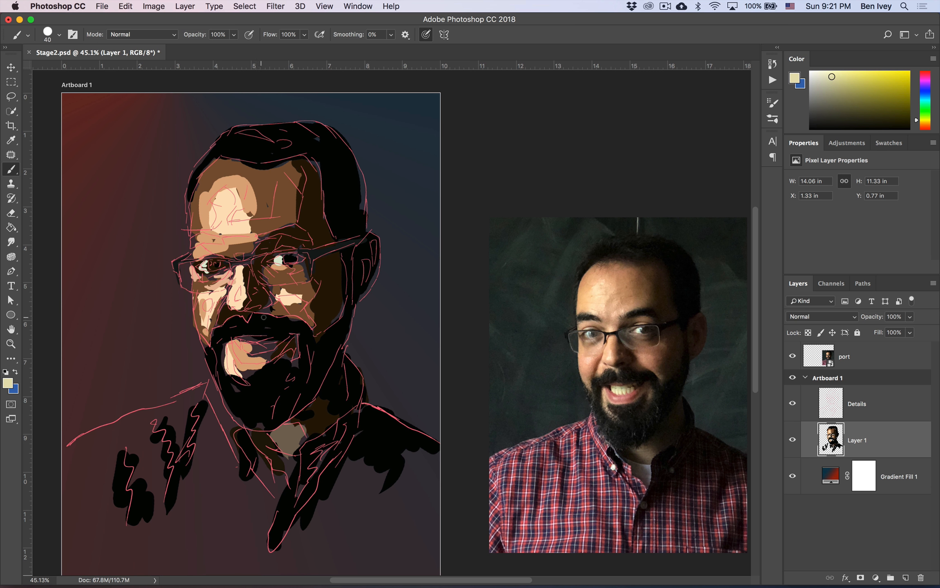
{"action": "mouse_move", "coordinate": [258, 339]}
{"action": "left_mouse_down"}
{"action": "mouse_move", "coordinate": [236, 343]}
{"action": "mouse_move", "coordinate": [275, 344]}
{"action": "mouse_move", "coordinate": [263, 345]}
{"action": "left_mouse_up"}
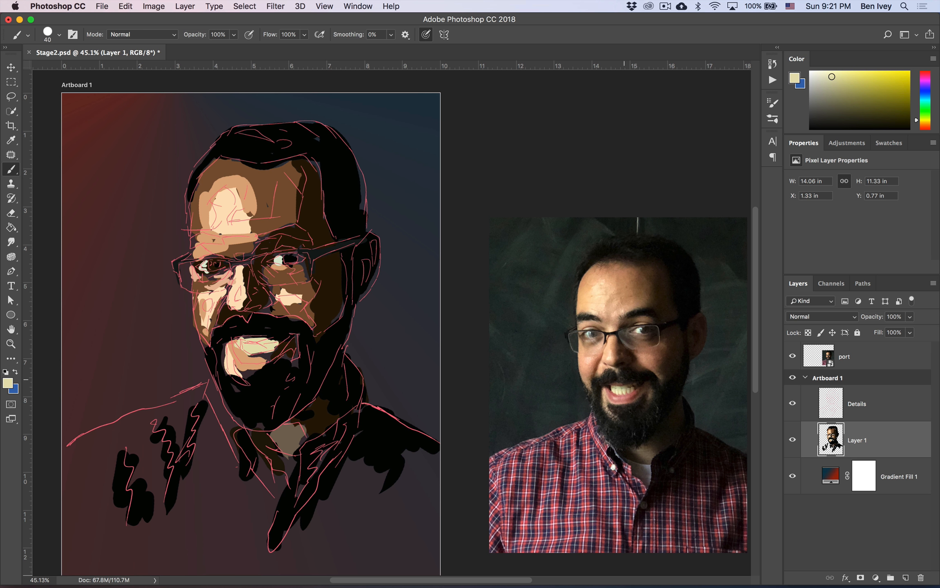
{"action": "left_click", "coordinate": [639, 380], "text": "alt"}
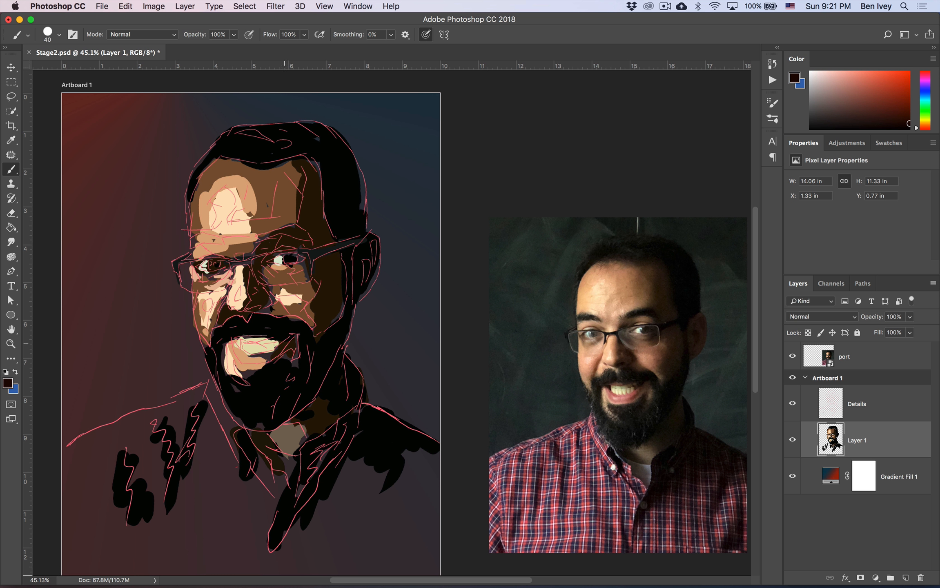
{"action": "left_click_drag", "start_coordinate": [265, 339], "coordinate": [270, 345]}
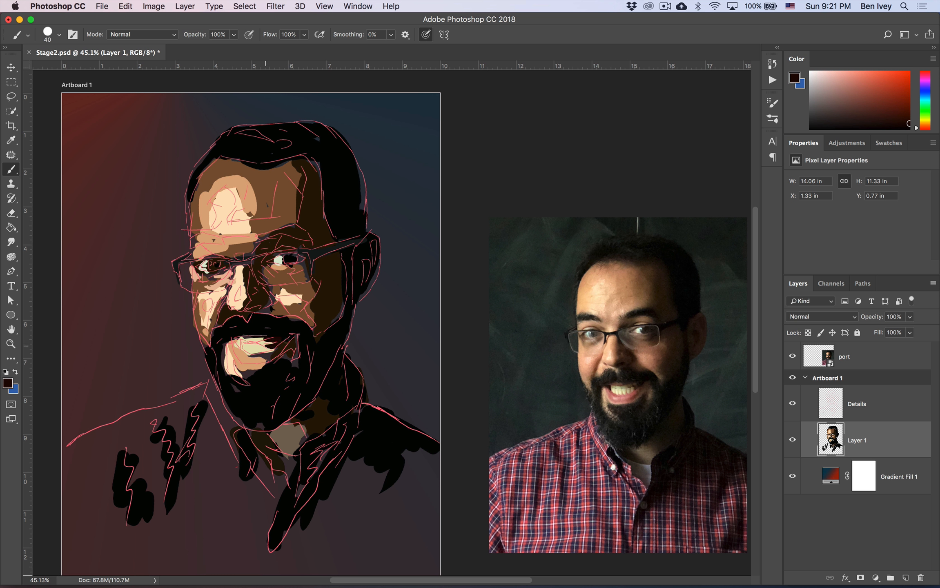
{"action": "left_click", "coordinate": [628, 386], "text": "alt"}
{"action": "left_click_drag", "start_coordinate": [630, 384], "coordinate": [627, 388]}
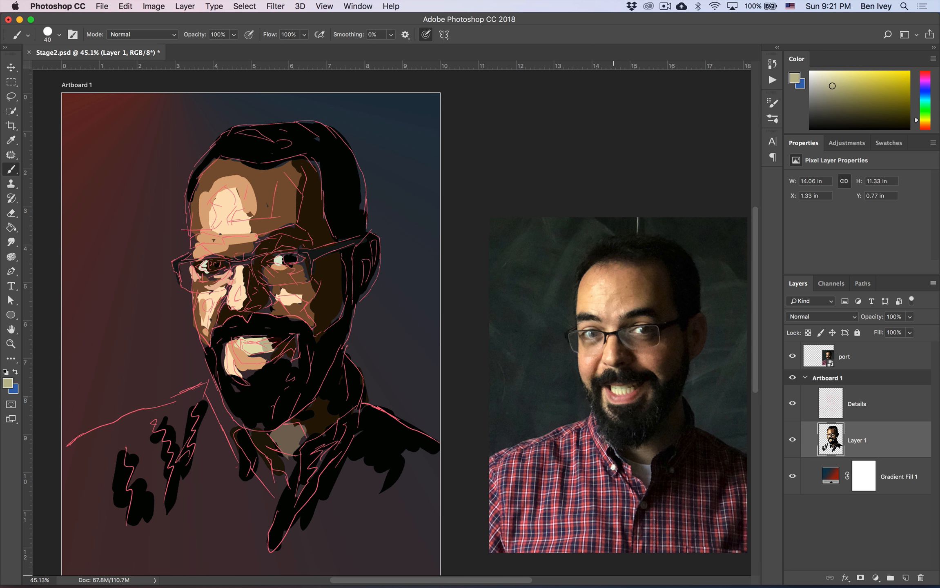
Step: Sample a pinkish red from the photo's lips and paint the upper and lower lips around the teeth
{"action": "left_click", "coordinate": [612, 392], "text": "alt"}
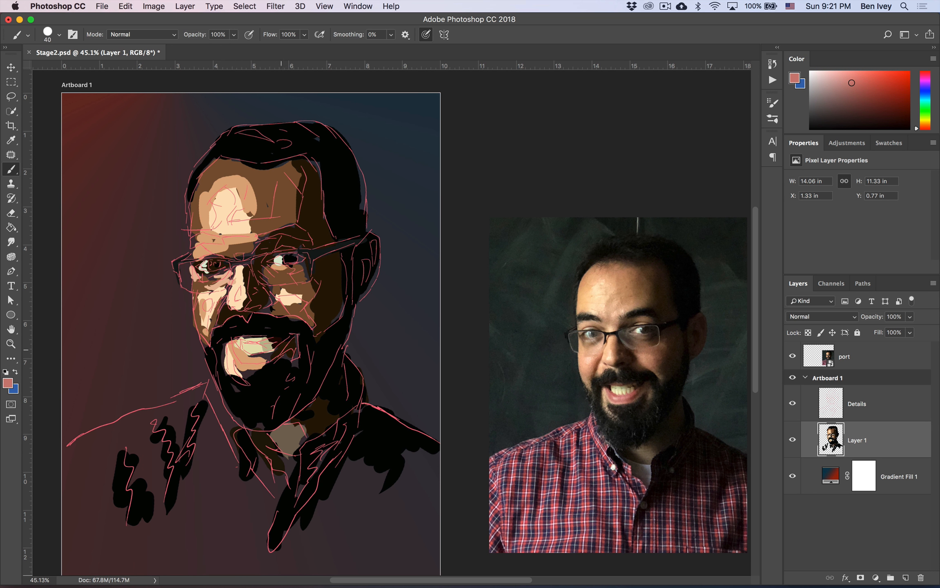
{"action": "mouse_move", "coordinate": [236, 346]}
{"action": "left_mouse_down"}
{"action": "mouse_move", "coordinate": [249, 360]}
{"action": "mouse_move", "coordinate": [283, 344]}
{"action": "mouse_move", "coordinate": [253, 341]}
{"action": "mouse_move", "coordinate": [276, 343]}
{"action": "left_mouse_up"}
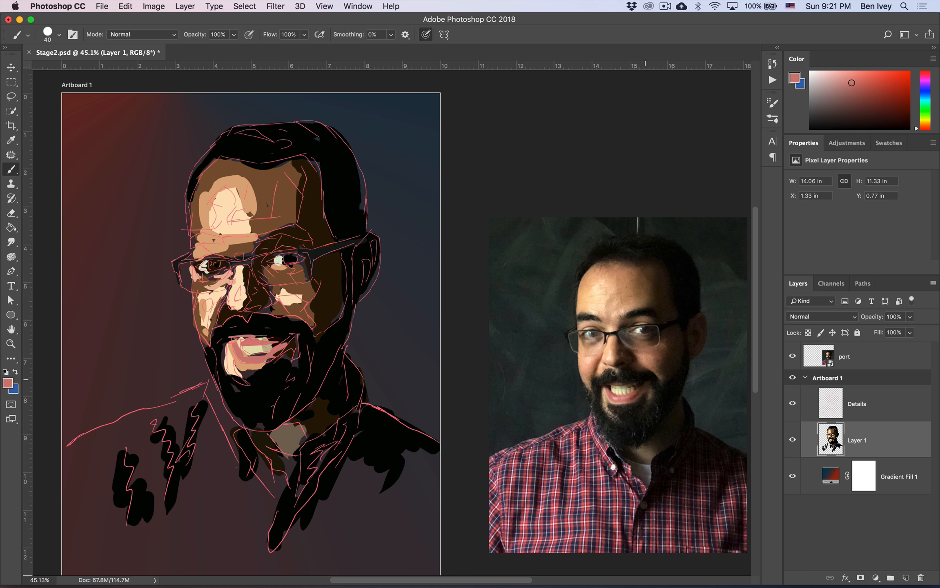
Step: Toggle the visibility of Layer 1 and the Details layer in turn to compare the guide lines with the painting
{"action": "left_click", "coordinate": [792, 441]}
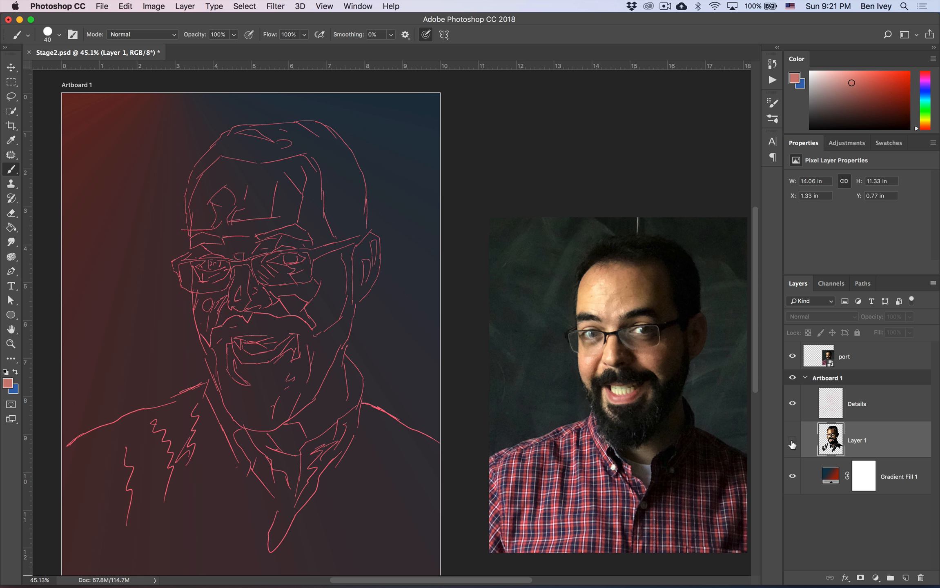
{"action": "left_click", "coordinate": [792, 441]}
{"action": "left_click", "coordinate": [792, 403]}
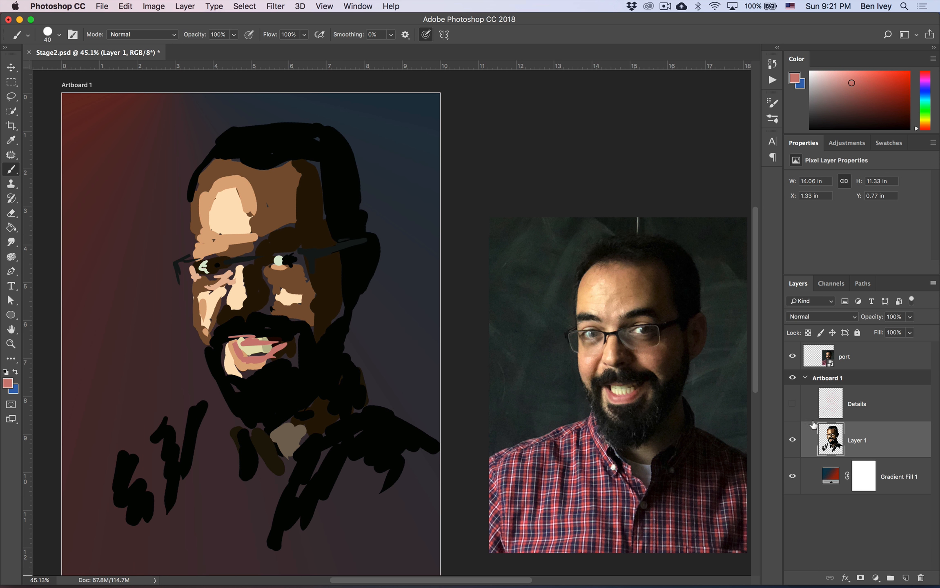
{"action": "left_click", "coordinate": [792, 404]}
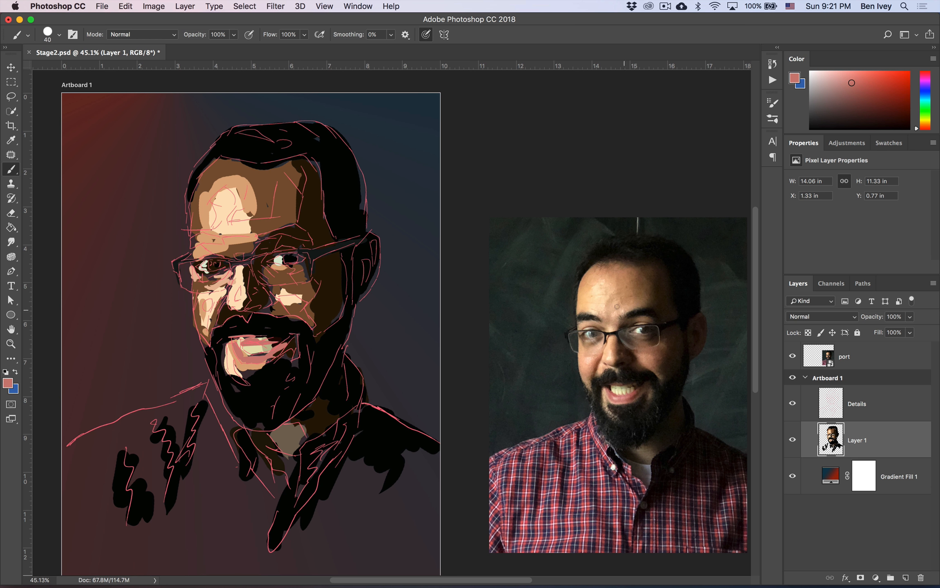
Step: Sample a near-black from the hair and paint both eyebrows with flat strokes on Layer 1
{"action": "left_click", "coordinate": [649, 250], "text": "alt"}
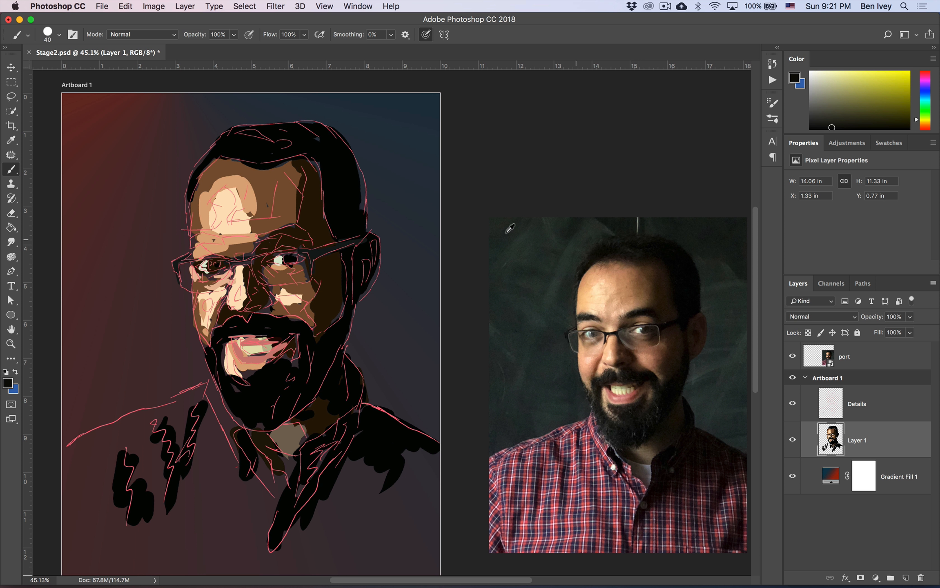
{"action": "left_click", "coordinate": [292, 230], "text": "alt"}
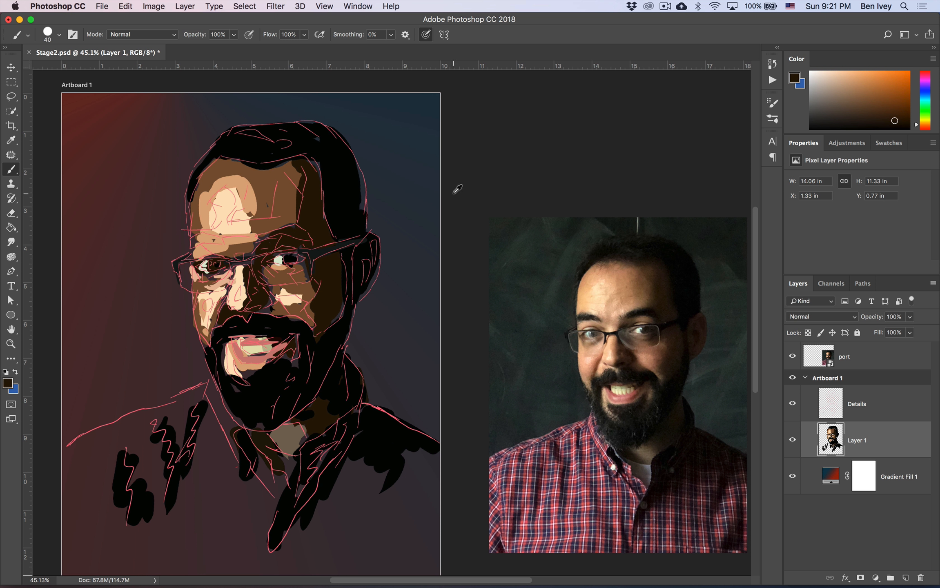
{"action": "left_click", "coordinate": [346, 208], "text": "alt"}
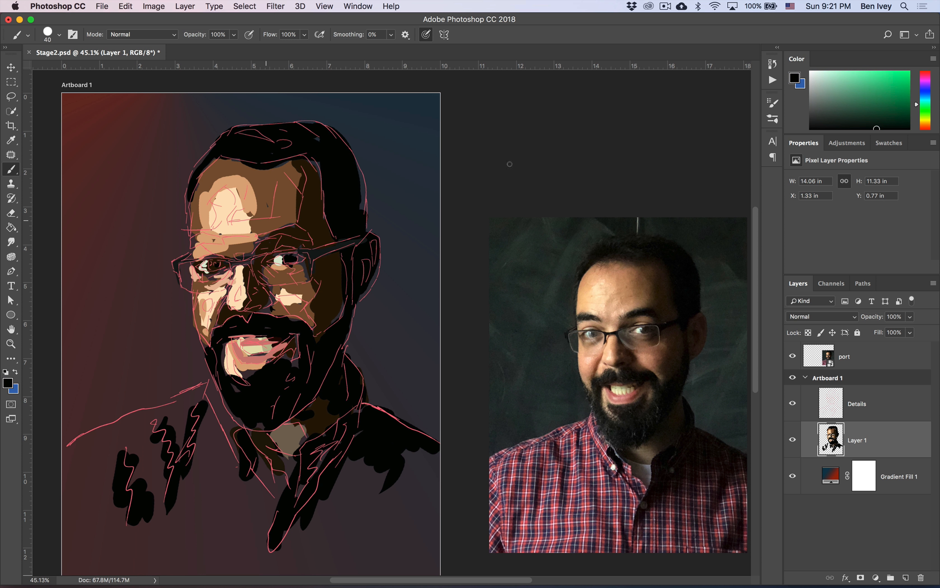
{"action": "left_click_drag", "start_coordinate": [309, 230], "coordinate": [188, 242]}
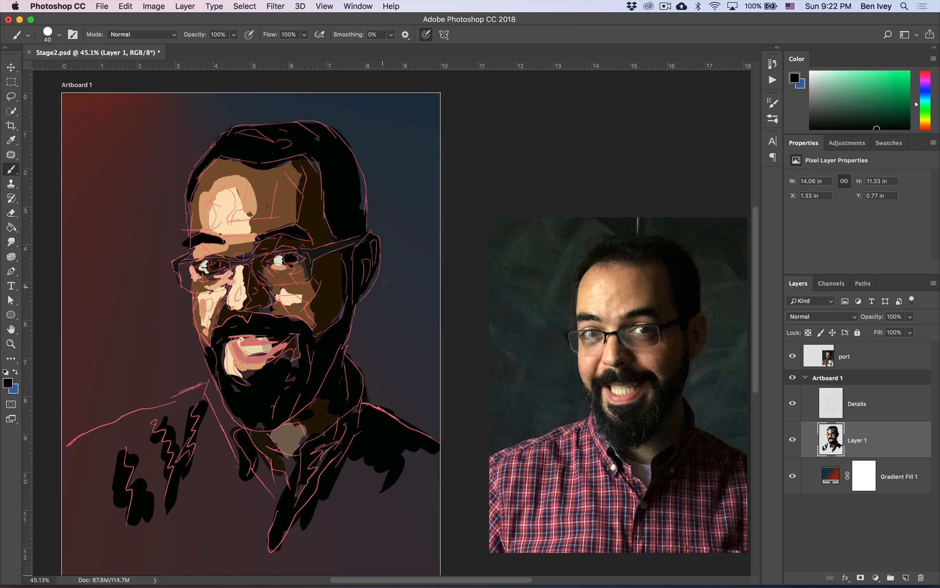
Step: Sample dark brown from the face and charcoal gray from the photo's hair, and paint shading and highlight strokes around the eye, hair and ear
{"action": "left_click", "coordinate": [328, 269], "text": "alt"}
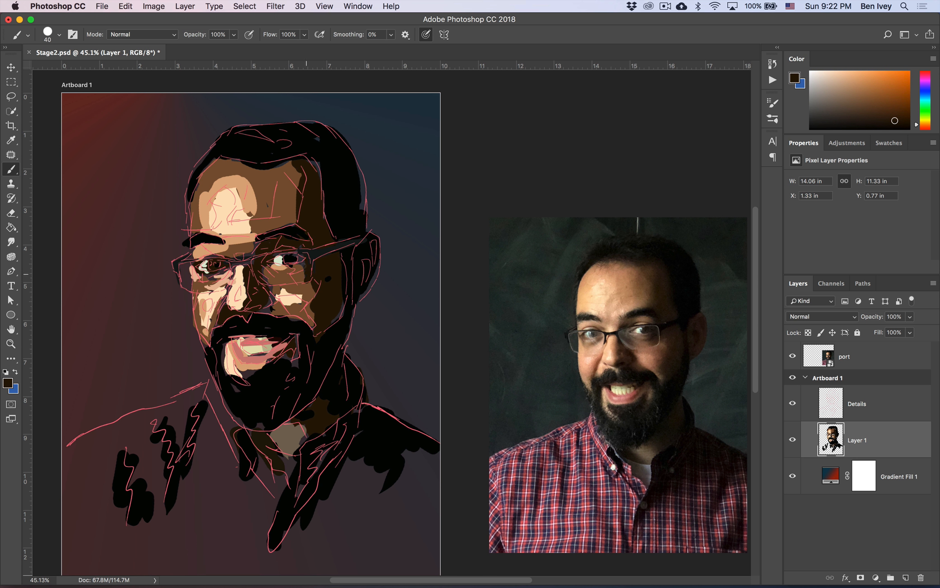
{"action": "left_click_drag", "start_coordinate": [301, 262], "coordinate": [304, 273]}
{"action": "mouse_move", "coordinate": [315, 172]}
{"action": "left_mouse_down"}
{"action": "mouse_move", "coordinate": [320, 142]}
{"action": "mouse_move", "coordinate": [309, 143]}
{"action": "left_mouse_up"}
{"action": "left_click", "coordinate": [616, 241], "text": "alt"}
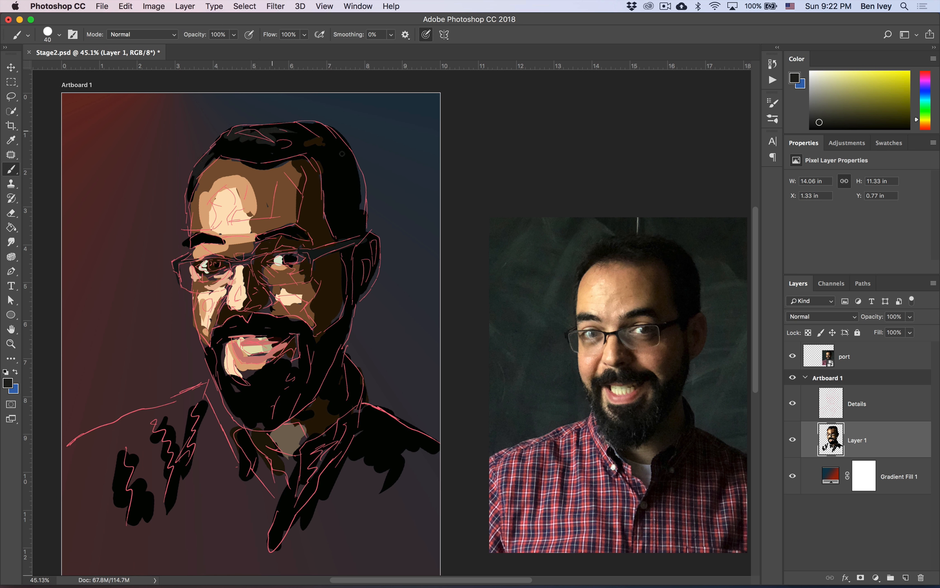
{"action": "left_click_drag", "start_coordinate": [357, 169], "coordinate": [359, 191]}
Step: Hide the Details guide layer, choose a pale cream foreground color and paint a highlight on the nose tip
{"action": "left_click", "coordinate": [792, 403]}
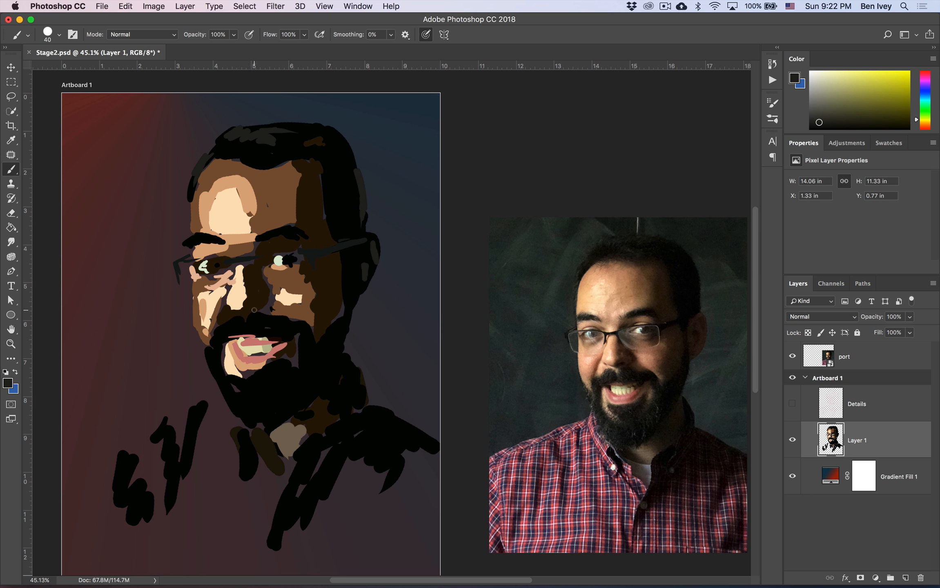
{"action": "left_click_drag", "start_coordinate": [824, 102], "coordinate": [817, 71]}
{"action": "left_click_drag", "start_coordinate": [242, 302], "coordinate": [237, 307]}
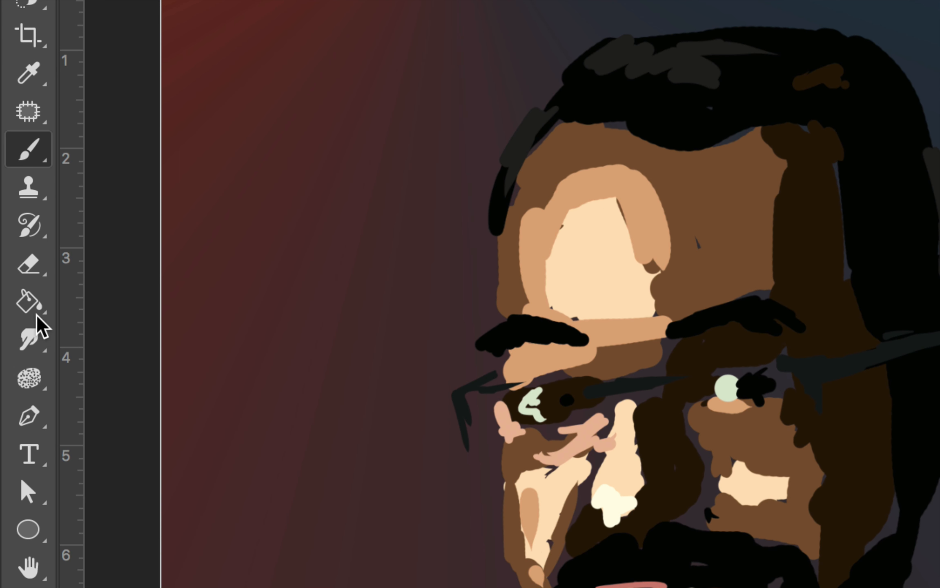
Step: Activate the Smudge tool, review its brush presets and set the strength to 42%
{"action": "left_click", "coordinate": [29, 315]}
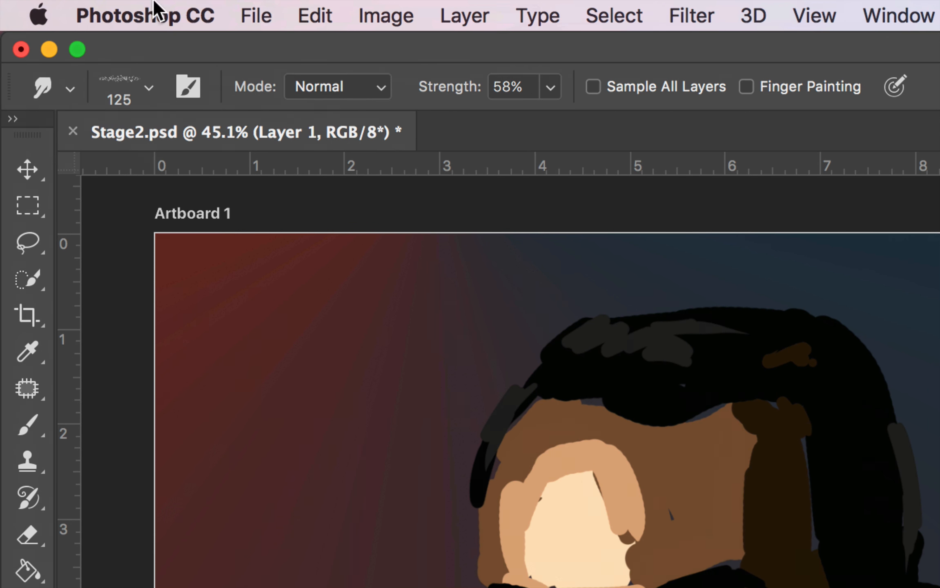
{"action": "left_click", "coordinate": [145, 89]}
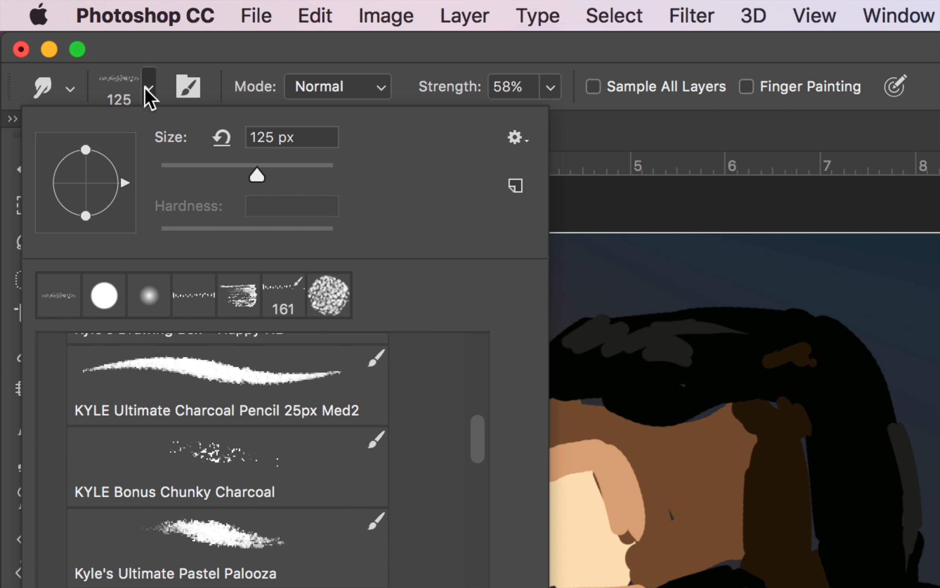
{"action": "left_click", "coordinate": [146, 93]}
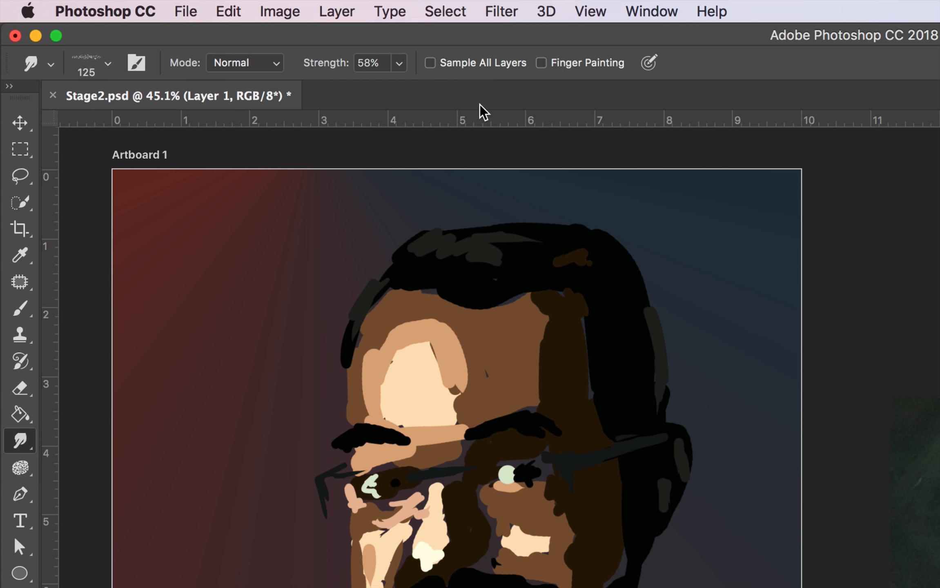
{"action": "left_click", "coordinate": [399, 62]}
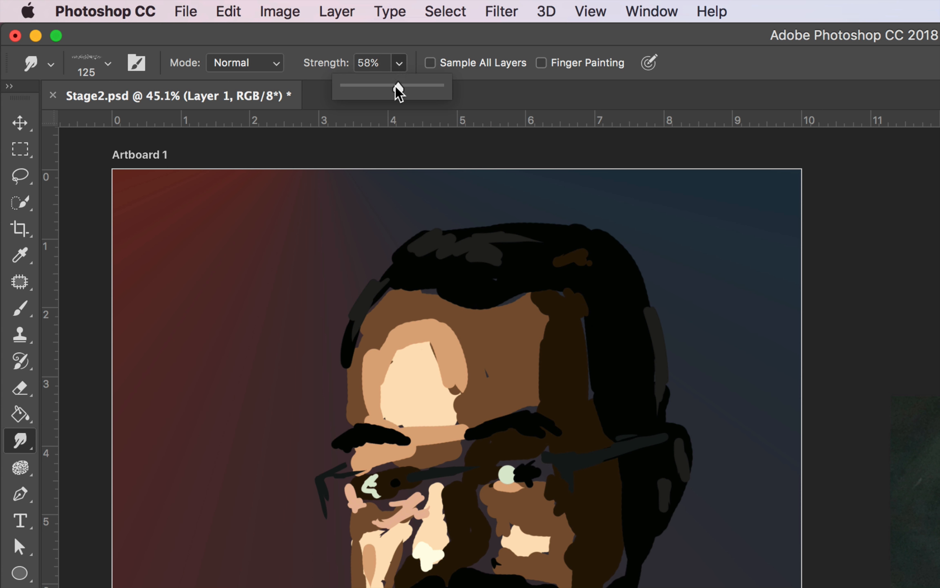
{"action": "left_click_drag", "start_coordinate": [399, 86], "coordinate": [383, 88]}
{"action": "left_click", "coordinate": [402, 36]}
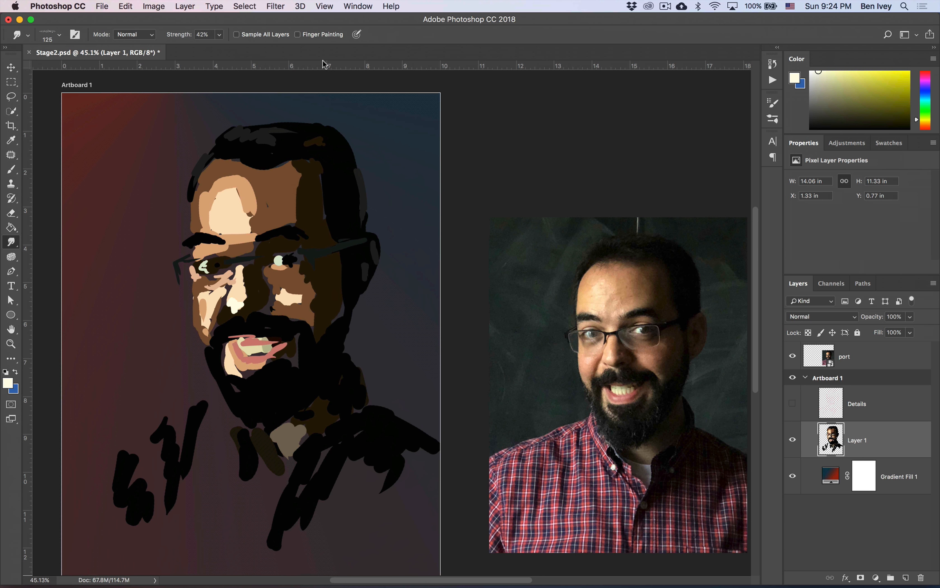
Step: Smudge the flat color shapes of the forehead, eyebrows, eyes, nose and adjoining cheek into soft blends
{"action": "mouse_move", "coordinate": [296, 170]}
{"action": "left_mouse_down"}
{"action": "mouse_move", "coordinate": [299, 219]}
{"action": "mouse_move", "coordinate": [275, 229]}
{"action": "left_mouse_up"}
{"action": "mouse_move", "coordinate": [299, 163]}
{"action": "left_mouse_down"}
{"action": "mouse_move", "coordinate": [218, 160]}
{"action": "mouse_move", "coordinate": [199, 185]}
{"action": "mouse_move", "coordinate": [201, 199]}
{"action": "mouse_move", "coordinate": [210, 184]}
{"action": "mouse_move", "coordinate": [224, 192]}
{"action": "mouse_move", "coordinate": [239, 177]}
{"action": "mouse_move", "coordinate": [212, 233]}
{"action": "mouse_move", "coordinate": [249, 221]}
{"action": "mouse_move", "coordinate": [256, 196]}
{"action": "mouse_move", "coordinate": [237, 177]}
{"action": "mouse_move", "coordinate": [213, 196]}
{"action": "mouse_move", "coordinate": [200, 235]}
{"action": "mouse_move", "coordinate": [222, 230]}
{"action": "mouse_move", "coordinate": [220, 241]}
{"action": "mouse_move", "coordinate": [198, 242]}
{"action": "left_mouse_up"}
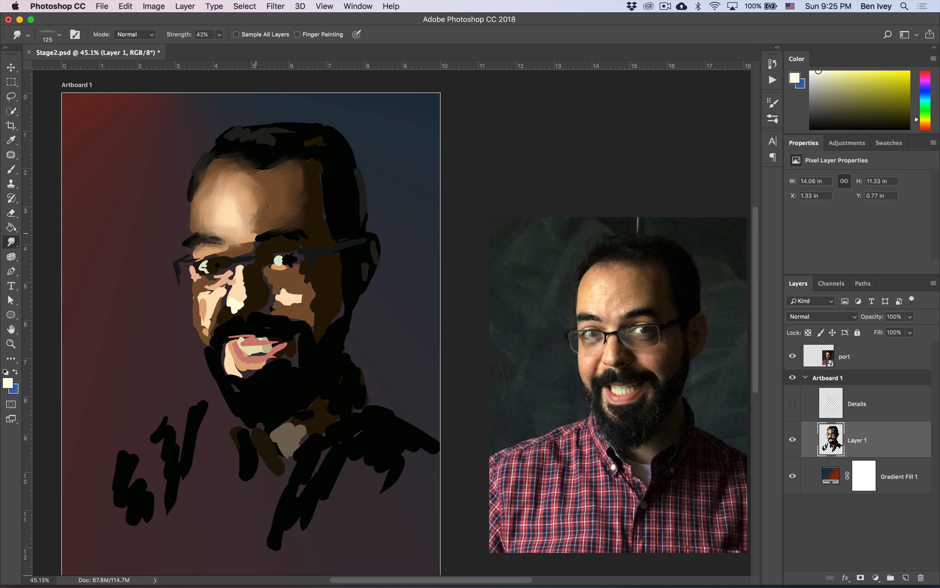
{"action": "left_click_drag", "start_coordinate": [253, 233], "coordinate": [270, 231]}
{"action": "mouse_move", "coordinate": [281, 257]}
{"action": "left_mouse_down"}
{"action": "mouse_move", "coordinate": [289, 257]}
{"action": "mouse_move", "coordinate": [284, 268]}
{"action": "mouse_move", "coordinate": [231, 253]}
{"action": "mouse_move", "coordinate": [198, 274]}
{"action": "mouse_move", "coordinate": [204, 341]}
{"action": "mouse_move", "coordinate": [235, 275]}
{"action": "mouse_move", "coordinate": [230, 302]}
{"action": "mouse_move", "coordinate": [222, 274]}
{"action": "mouse_move", "coordinate": [212, 278]}
{"action": "mouse_move", "coordinate": [219, 302]}
{"action": "mouse_move", "coordinate": [243, 314]}
{"action": "mouse_move", "coordinate": [242, 269]}
{"action": "left_mouse_up"}
{"action": "mouse_move", "coordinate": [229, 316]}
{"action": "left_mouse_down"}
{"action": "mouse_move", "coordinate": [251, 288]}
{"action": "mouse_move", "coordinate": [244, 268]}
{"action": "left_mouse_up"}
Step: Reduce the smudge brush to 80 px and blend the cheek highlight beneath the right-hand eye and the mouth area
{"action": "key", "text": "bracketleft"}
{"action": "key", "text": "bracketleft"}
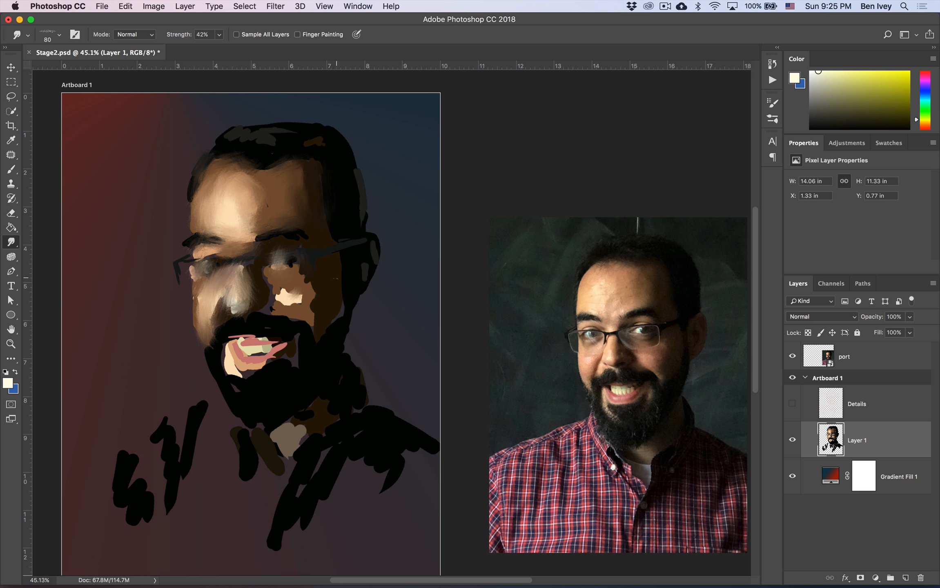
{"action": "mouse_move", "coordinate": [309, 299]}
{"action": "left_mouse_down"}
{"action": "mouse_move", "coordinate": [288, 304]}
{"action": "mouse_move", "coordinate": [276, 292]}
{"action": "mouse_move", "coordinate": [281, 283]}
{"action": "mouse_move", "coordinate": [286, 296]}
{"action": "left_mouse_up"}
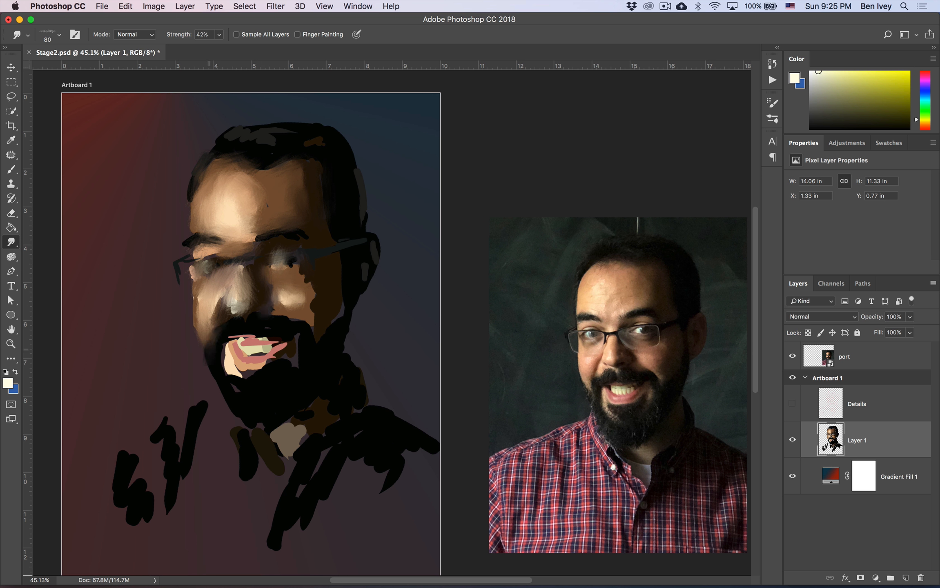
{"action": "mouse_move", "coordinate": [208, 350]}
{"action": "left_mouse_down"}
{"action": "mouse_move", "coordinate": [233, 364]}
{"action": "mouse_move", "coordinate": [227, 353]}
{"action": "mouse_move", "coordinate": [234, 373]}
{"action": "mouse_move", "coordinate": [236, 348]}
{"action": "mouse_move", "coordinate": [274, 341]}
{"action": "mouse_move", "coordinate": [261, 337]}
{"action": "mouse_move", "coordinate": [257, 351]}
{"action": "mouse_move", "coordinate": [280, 349]}
{"action": "mouse_move", "coordinate": [241, 379]}
{"action": "mouse_move", "coordinate": [253, 336]}
{"action": "mouse_move", "coordinate": [304, 319]}
{"action": "mouse_move", "coordinate": [312, 286]}
{"action": "mouse_move", "coordinate": [298, 271]}
{"action": "mouse_move", "coordinate": [302, 281]}
{"action": "left_mouse_up"}
Step: Enlarge the smudge brush to 150 px and soften the hair, ear and dark side of the head and neck into the background
{"action": "key", "text": "bracketright"}
{"action": "key", "text": "bracketright"}
{"action": "key", "text": "bracketright"}
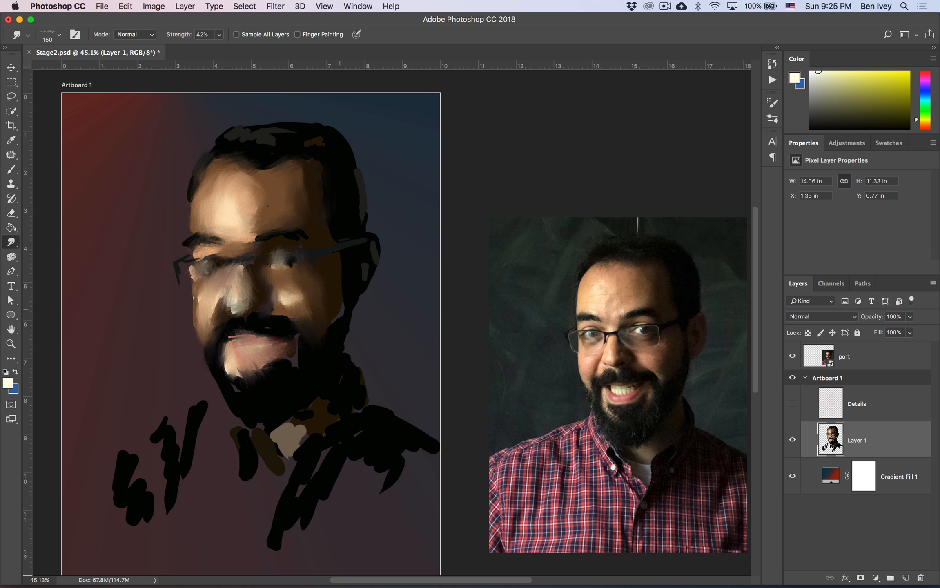
{"action": "mouse_move", "coordinate": [338, 328]}
{"action": "left_mouse_down"}
{"action": "mouse_move", "coordinate": [340, 272]}
{"action": "mouse_move", "coordinate": [326, 179]}
{"action": "mouse_move", "coordinate": [305, 158]}
{"action": "mouse_move", "coordinate": [261, 158]}
{"action": "mouse_move", "coordinate": [253, 143]}
{"action": "mouse_move", "coordinate": [310, 120]}
{"action": "mouse_move", "coordinate": [339, 131]}
{"action": "mouse_move", "coordinate": [360, 172]}
{"action": "mouse_move", "coordinate": [367, 223]}
{"action": "left_mouse_up"}
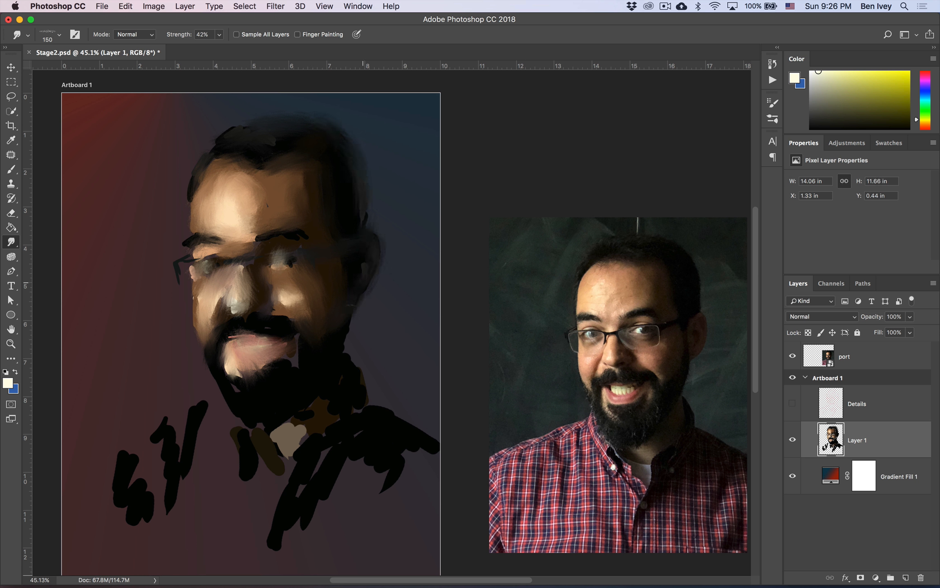
{"action": "mouse_move", "coordinate": [359, 292]}
{"action": "left_mouse_down"}
{"action": "mouse_move", "coordinate": [351, 349]}
{"action": "mouse_move", "coordinate": [366, 395]}
{"action": "left_mouse_up"}
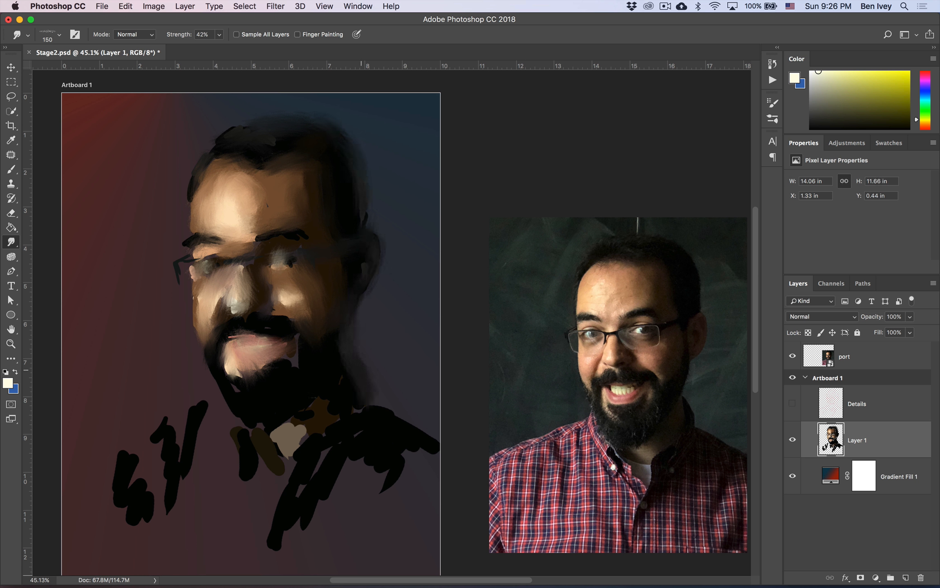
Step: Smudge the lower beard, the jaw edge and the black shoulder strokes on the portrait's left side
{"action": "left_click_drag", "start_coordinate": [304, 418], "coordinate": [234, 421]}
{"action": "left_click_drag", "start_coordinate": [207, 362], "coordinate": [227, 404]}
{"action": "mouse_move", "coordinate": [199, 408]}
{"action": "left_mouse_down"}
{"action": "mouse_move", "coordinate": [187, 468]}
{"action": "mouse_move", "coordinate": [177, 417]}
{"action": "mouse_move", "coordinate": [159, 447]}
{"action": "mouse_move", "coordinate": [129, 467]}
{"action": "mouse_move", "coordinate": [134, 482]}
{"action": "left_mouse_up"}
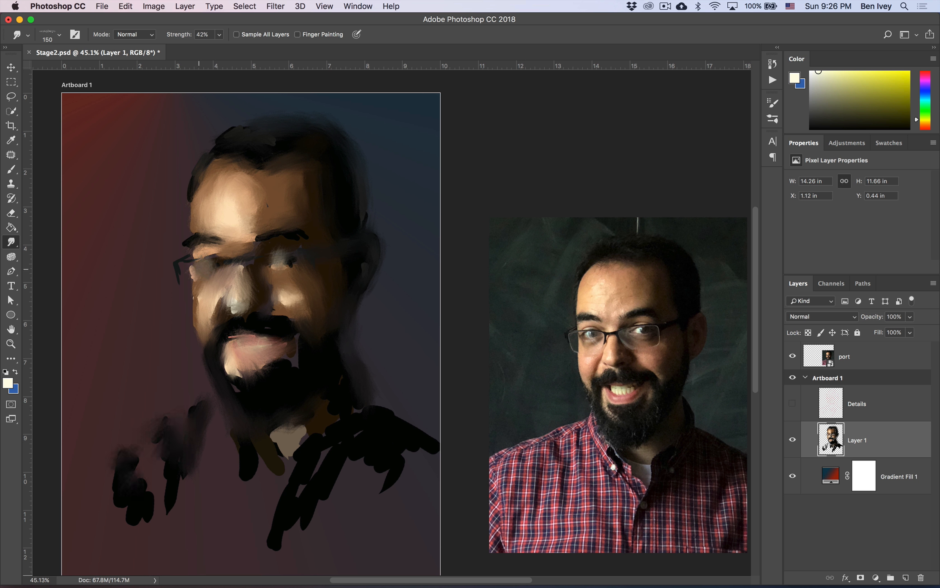
Step: Smudge the outer left edge of the glasses, then blend the neck colors and the dark collar strokes
{"action": "left_click_drag", "start_coordinate": [199, 269], "coordinate": [187, 272]}
{"action": "mouse_move", "coordinate": [300, 432]}
{"action": "left_mouse_down"}
{"action": "mouse_move", "coordinate": [298, 450]}
{"action": "mouse_move", "coordinate": [274, 429]}
{"action": "mouse_move", "coordinate": [288, 474]}
{"action": "left_mouse_up"}
{"action": "left_click_drag", "start_coordinate": [271, 438], "coordinate": [268, 432]}
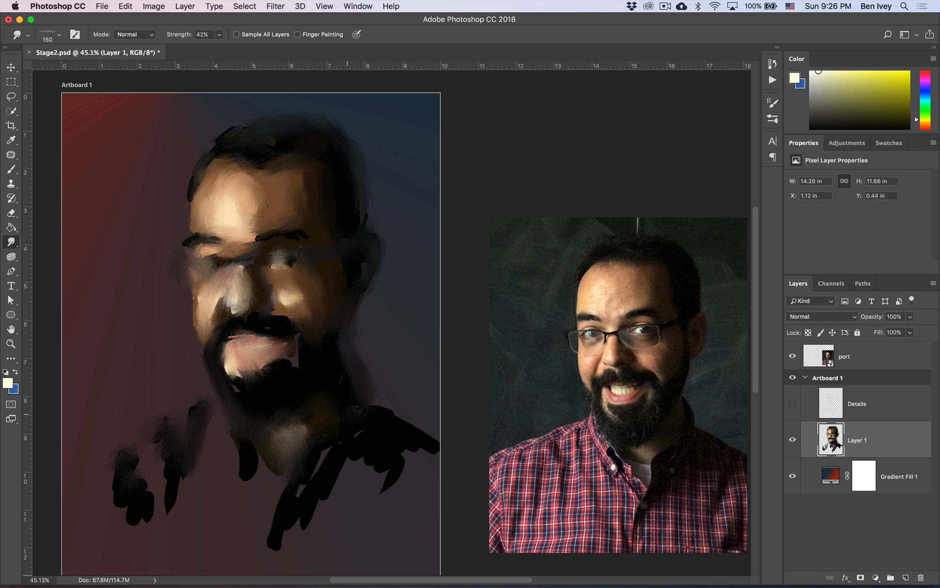
{"action": "left_click_drag", "start_coordinate": [344, 444], "coordinate": [317, 465]}
{"action": "mouse_move", "coordinate": [276, 498]}
{"action": "left_mouse_down"}
{"action": "mouse_move", "coordinate": [270, 514]}
{"action": "mouse_move", "coordinate": [286, 504]}
{"action": "left_mouse_up"}
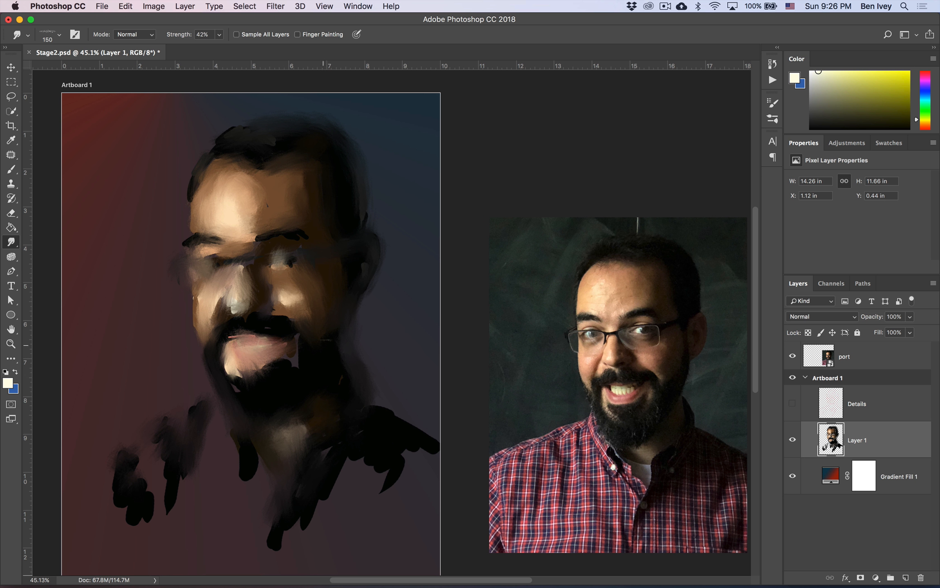
Step: Smudge the mouth corner and mustache, and soften the right shoulder's upper edge and the right-hand eye
{"action": "left_click_drag", "start_coordinate": [299, 361], "coordinate": [284, 347]}
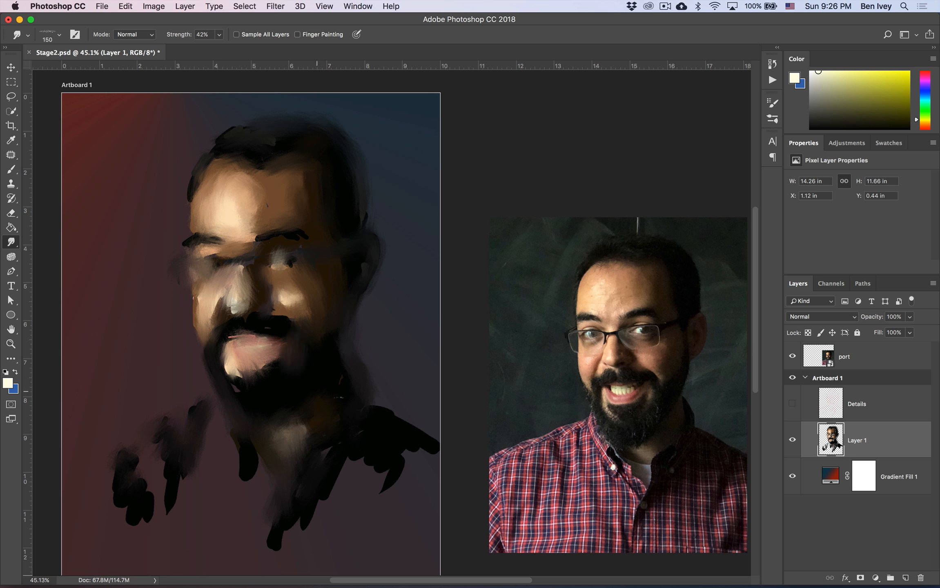
{"action": "mouse_move", "coordinate": [281, 293]}
{"action": "left_mouse_down"}
{"action": "mouse_move", "coordinate": [259, 296]}
{"action": "mouse_move", "coordinate": [276, 320]}
{"action": "mouse_move", "coordinate": [296, 315]}
{"action": "mouse_move", "coordinate": [284, 309]}
{"action": "mouse_move", "coordinate": [278, 343]}
{"action": "left_mouse_up"}
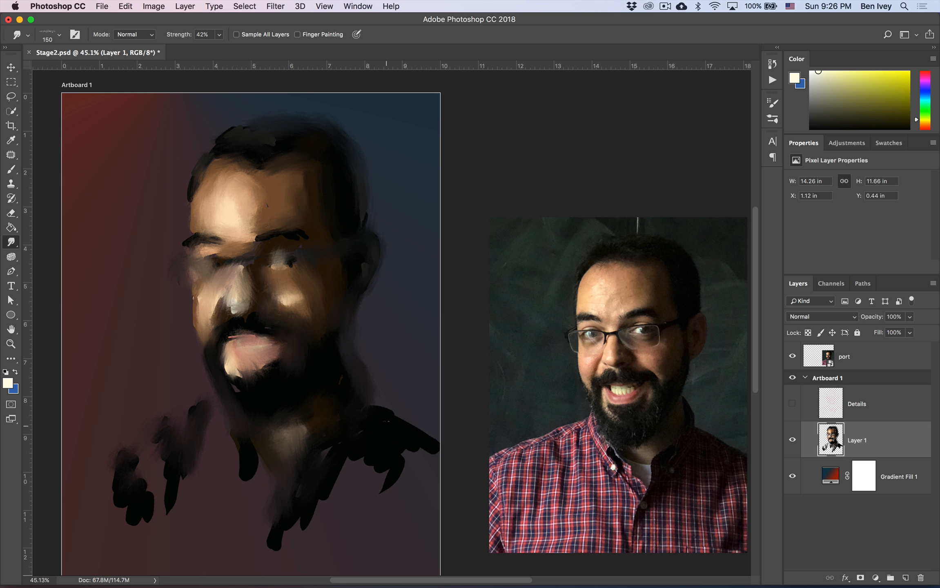
{"action": "left_click_drag", "start_coordinate": [364, 407], "coordinate": [399, 422]}
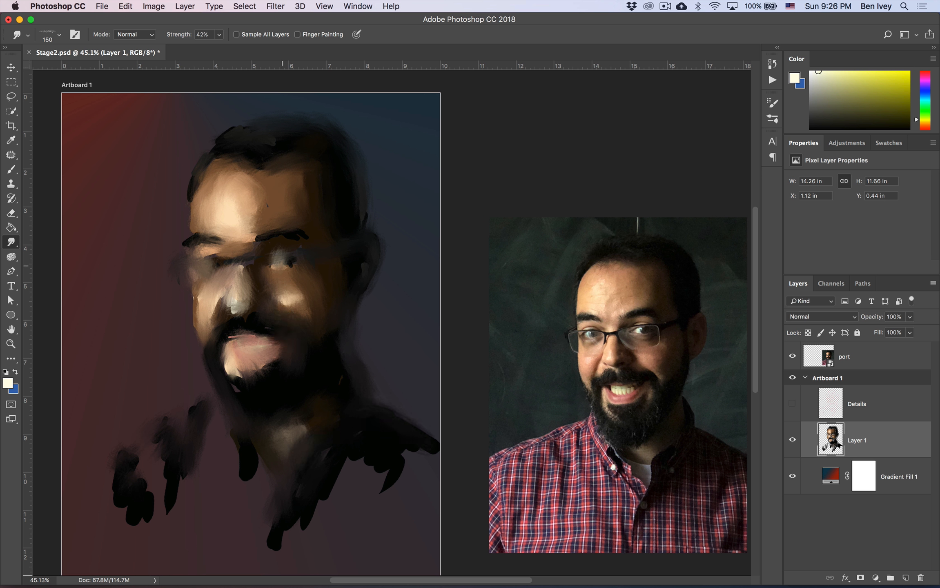
{"action": "left_click_drag", "start_coordinate": [267, 255], "coordinate": [291, 268]}
Step: Show and hide the Details guide lines to compare them with the blended portrait, and smudge the mouth further
{"action": "left_click", "coordinate": [791, 405]}
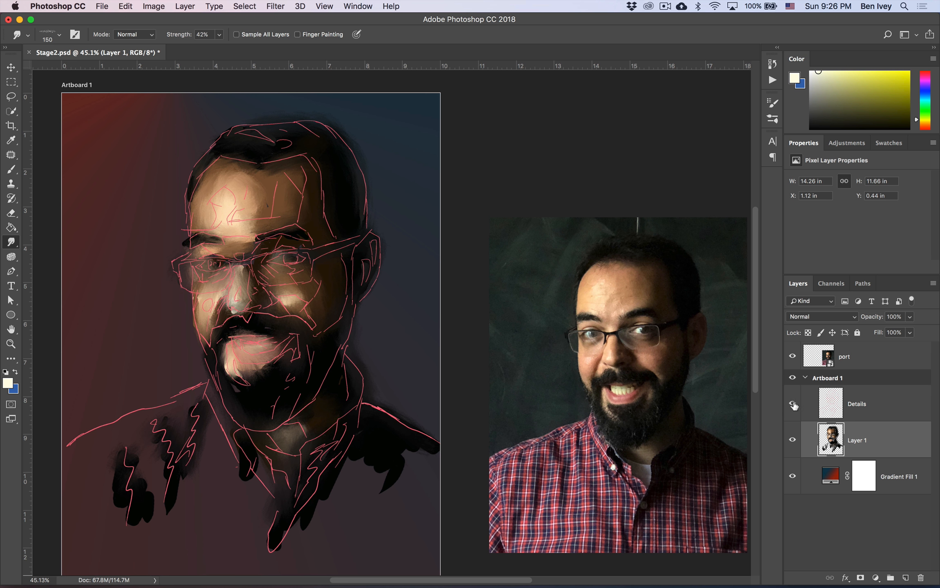
{"action": "left_click", "coordinate": [792, 404]}
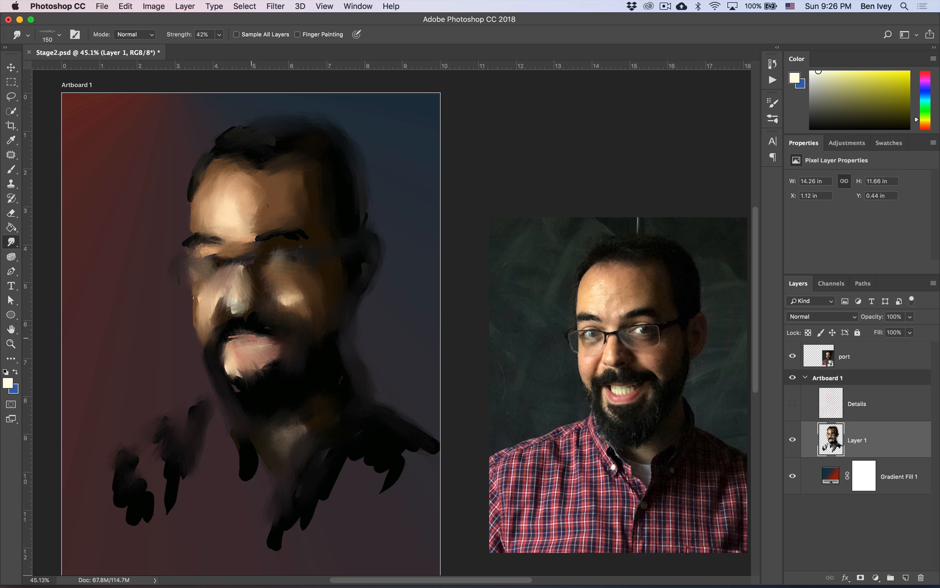
{"action": "left_click_drag", "start_coordinate": [230, 342], "coordinate": [253, 334]}
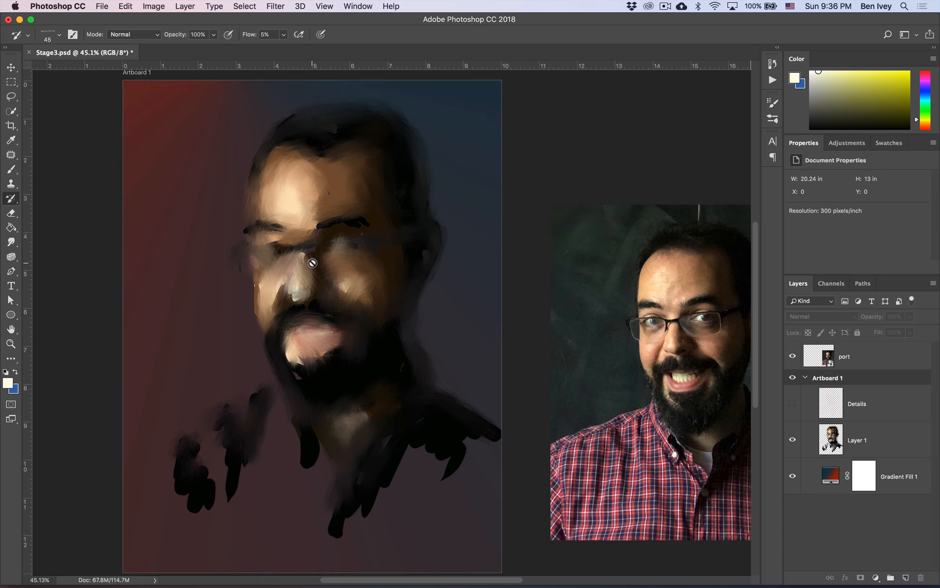
Step: Add a new empty layer above Layer 1 and fully lock Layer 1
{"action": "scroll", "coordinate": [340, 268], "scroll_direction": "right", "scroll_amount": 3}
{"action": "scroll", "coordinate": [341, 269], "scroll_direction": "right", "scroll_amount": 1}
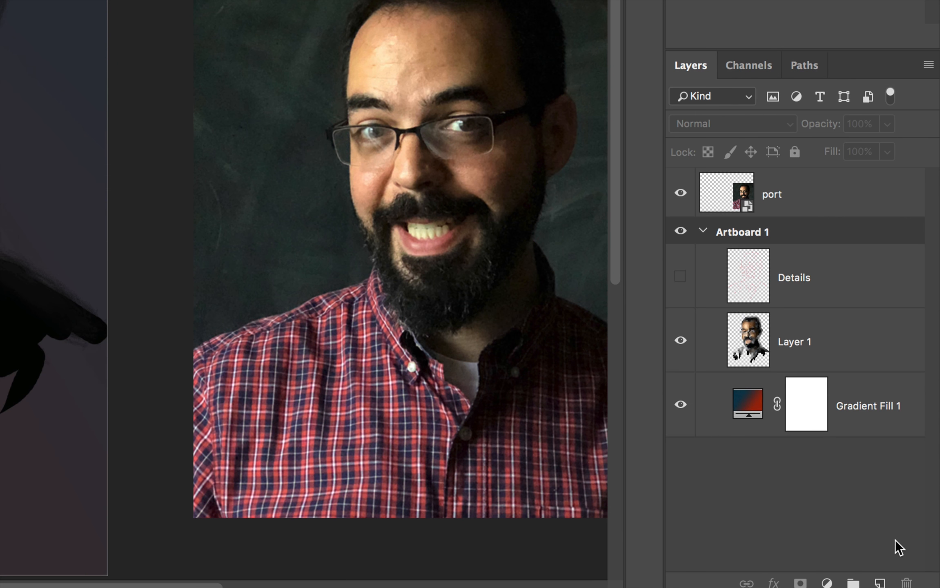
{"action": "left_click", "coordinate": [867, 360]}
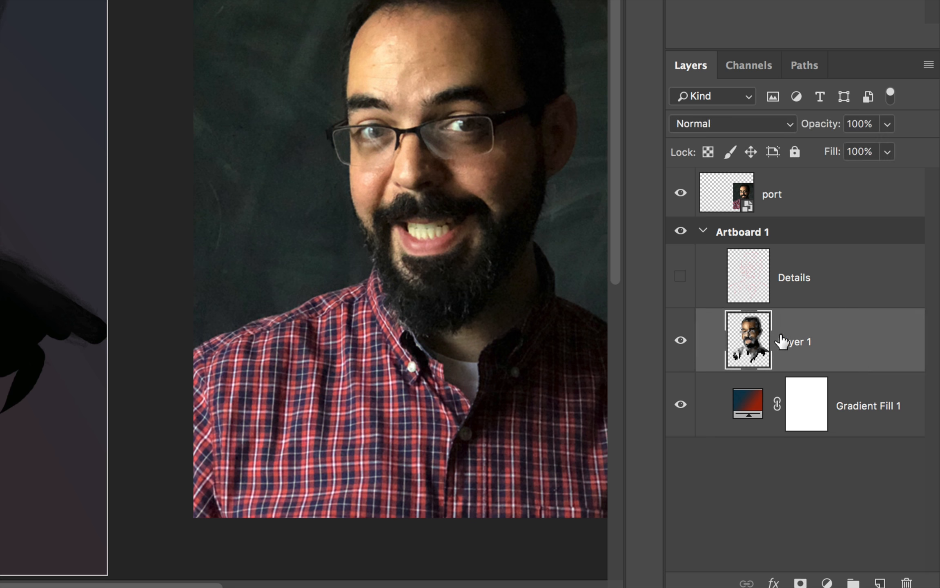
{"action": "left_click", "coordinate": [882, 581]}
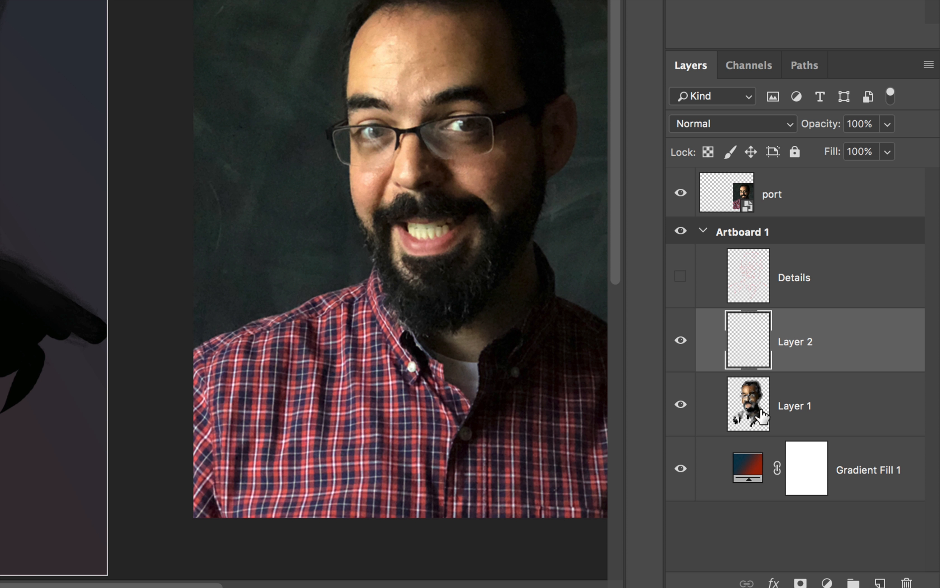
{"action": "left_click", "coordinate": [856, 422]}
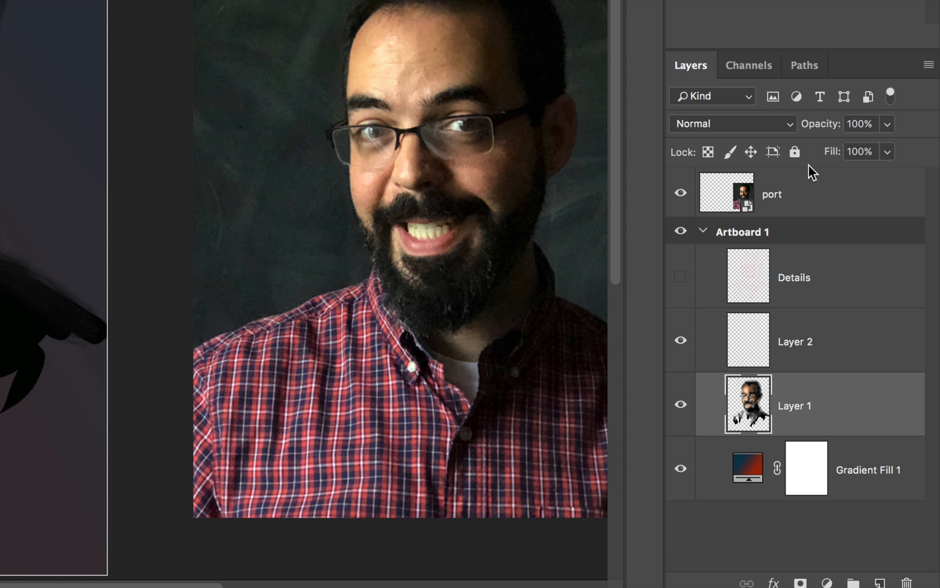
{"action": "left_click", "coordinate": [794, 152]}
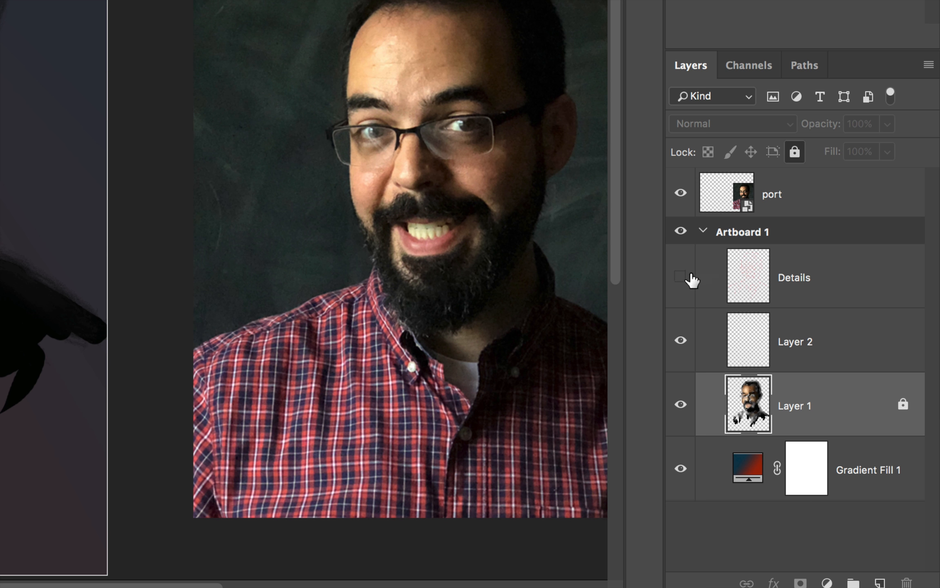
Step: Show the Details guide layer and select the port photo layer
{"action": "left_click", "coordinate": [680, 276]}
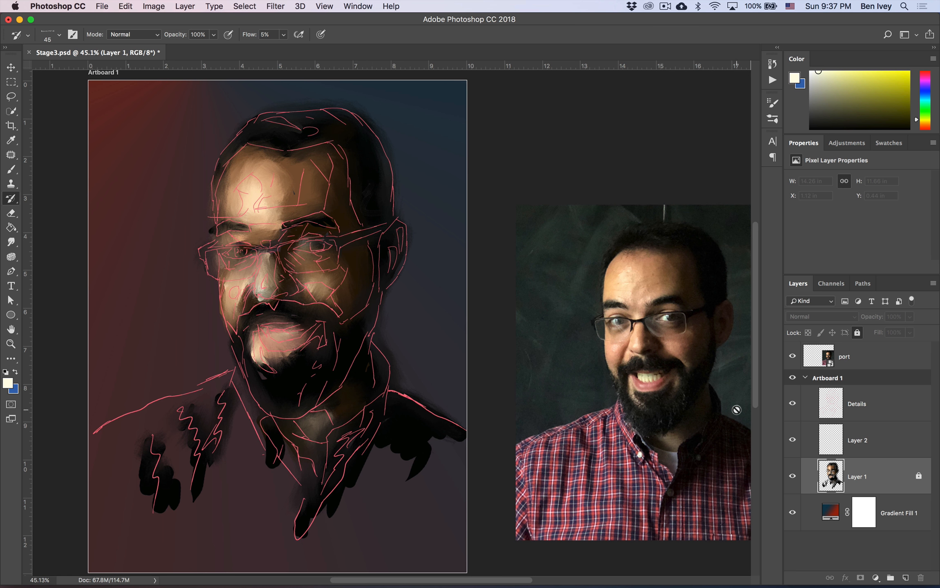
{"action": "left_click", "coordinate": [864, 359]}
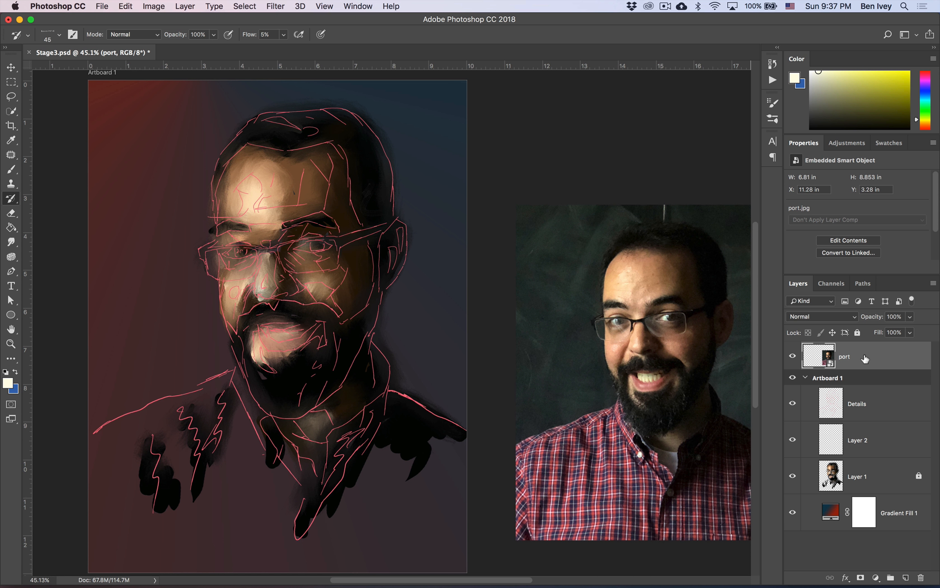
Step: Move the port photo onto the artboard, scale it to about 44%, and place it just below the painted mouth
{"action": "key", "text": "v"}
{"action": "mouse_move", "coordinate": [684, 300]}
{"action": "left_mouse_down"}
{"action": "mouse_move", "coordinate": [532, 341]}
{"action": "mouse_move", "coordinate": [465, 334]}
{"action": "left_mouse_up"}
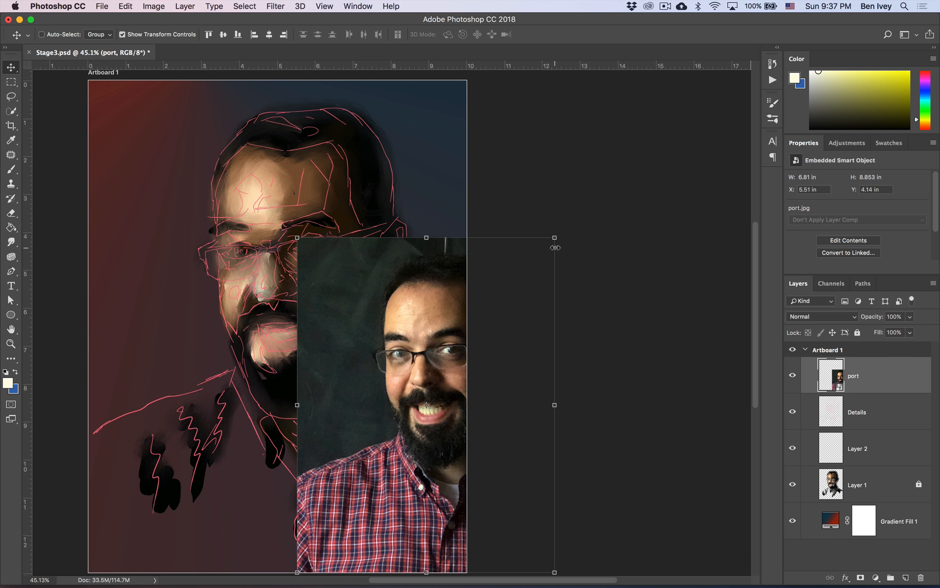
{"action": "left_click_drag", "start_coordinate": [554, 248], "coordinate": [450, 350]}
{"action": "scroll", "coordinate": [220, 386], "scroll_direction": "up", "scroll_amount": 5}
{"action": "scroll", "coordinate": [221, 386], "scroll_direction": "left", "scroll_amount": 2}
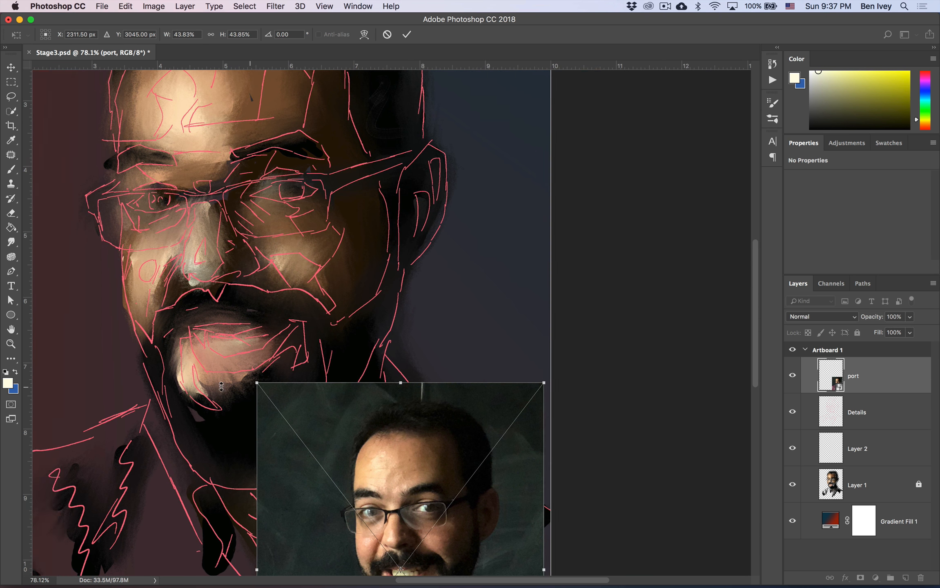
{"action": "scroll", "coordinate": [221, 386], "scroll_direction": "left", "scroll_amount": 5}
{"action": "key", "text": "Return"}
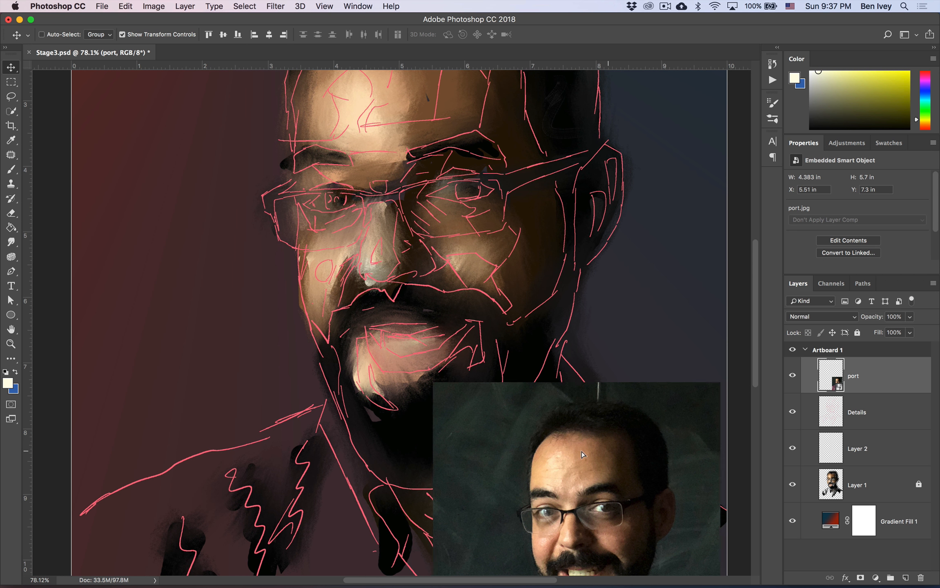
{"action": "left_click_drag", "start_coordinate": [582, 451], "coordinate": [414, 419]}
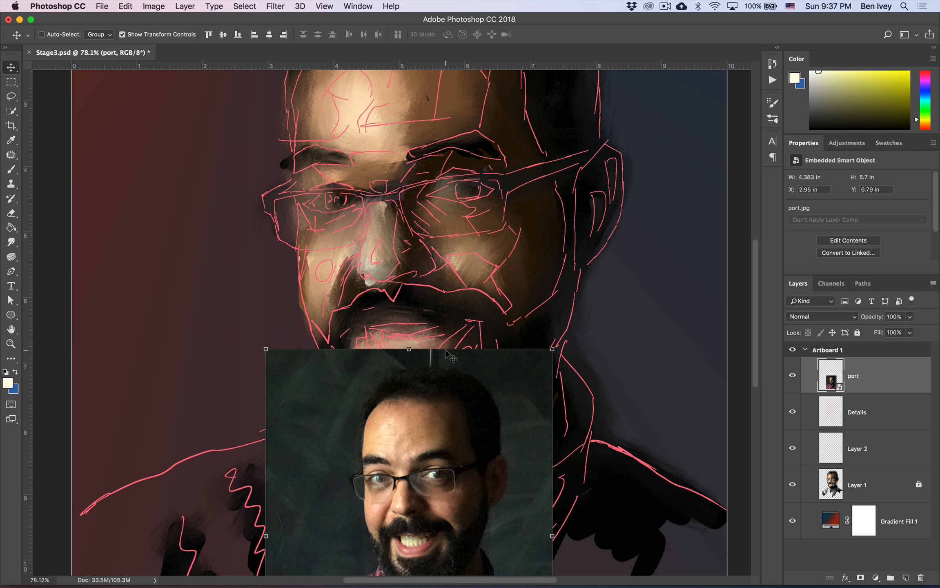
Step: Select Layer 2 and the Brush tool, test and undo a stroke beside the face, and reduce the brush to 80 px
{"action": "left_click", "coordinate": [883, 453]}
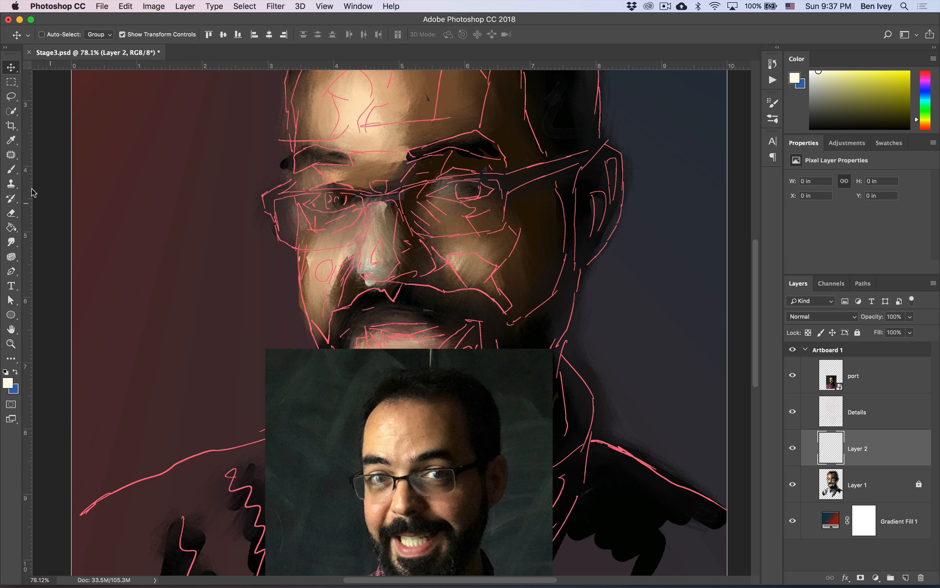
{"action": "left_click", "coordinate": [11, 172]}
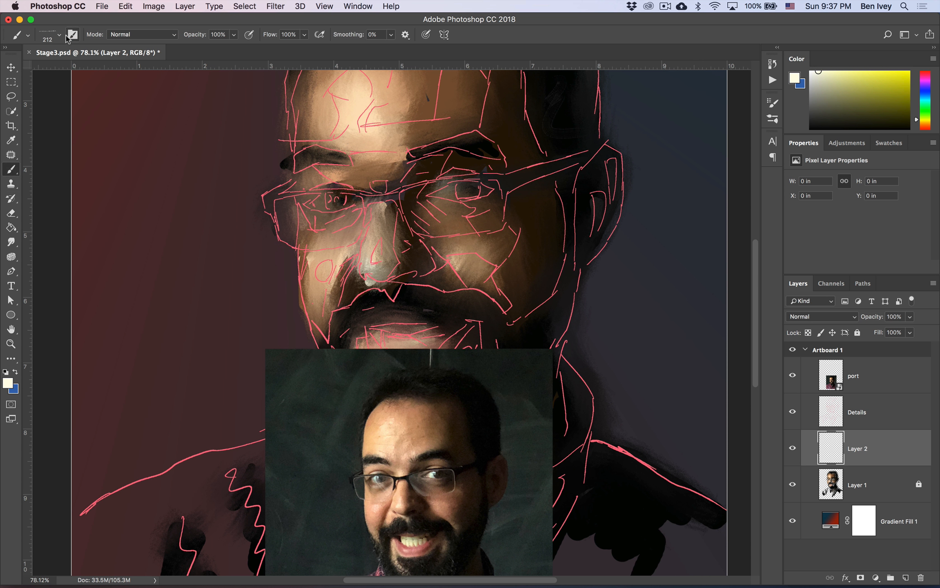
{"action": "mouse_move", "coordinate": [201, 152]}
{"action": "left_mouse_down"}
{"action": "mouse_move", "coordinate": [218, 234]}
{"action": "mouse_move", "coordinate": [174, 261]}
{"action": "left_mouse_up"}
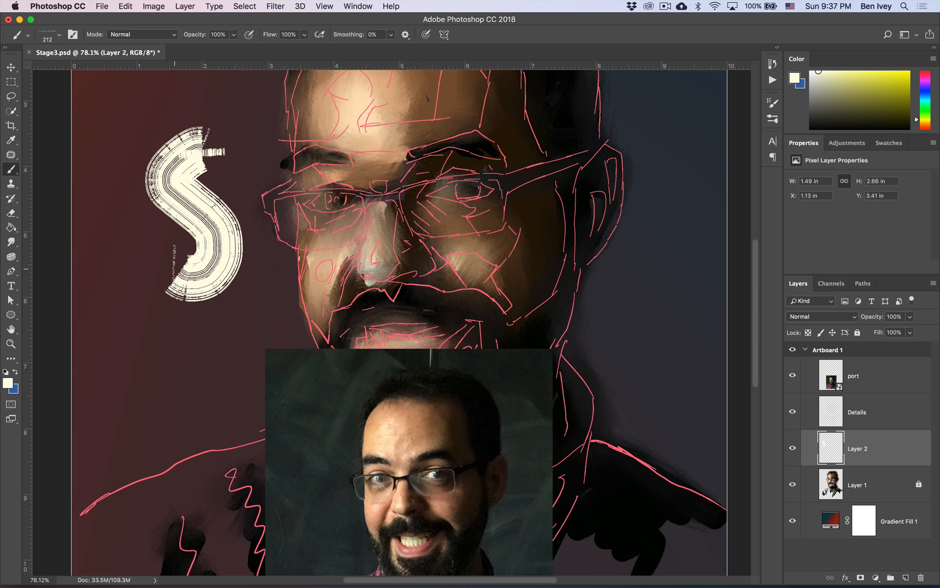
{"action": "key", "text": "super+z"}
{"action": "key", "text": "bracketleft"}
{"action": "key", "text": "bracketleft"}
{"action": "key", "text": "bracketleft"}
{"action": "key", "text": "bracketleft"}
{"action": "key", "text": "bracketleft"}
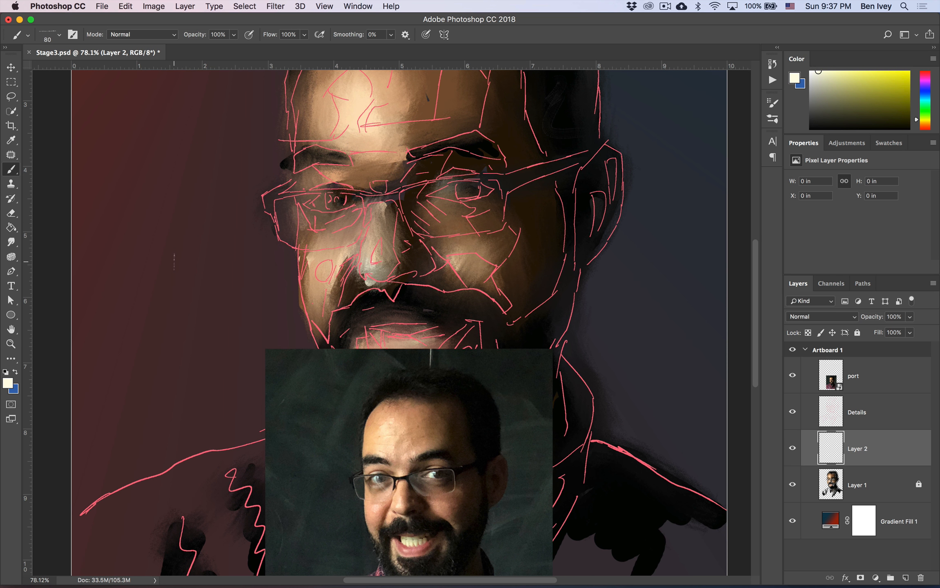
Step: Reduce the brush to 40 px and turn on pen pressure for size, undoing each test stroke beside the face
{"action": "left_click_drag", "start_coordinate": [174, 261], "coordinate": [165, 306]}
{"action": "key", "text": "super+z"}
{"action": "key", "text": "bracketleft"}
{"action": "key", "text": "bracketleft"}
{"action": "left_click_drag", "start_coordinate": [200, 150], "coordinate": [186, 209]}
{"action": "key", "text": "super+z"}
{"action": "left_click", "coordinate": [426, 35]}
{"action": "mouse_move", "coordinate": [174, 141]}
{"action": "left_mouse_down"}
{"action": "mouse_move", "coordinate": [158, 156]}
{"action": "mouse_move", "coordinate": [163, 255]}
{"action": "left_mouse_up"}
{"action": "key", "text": "super+z"}
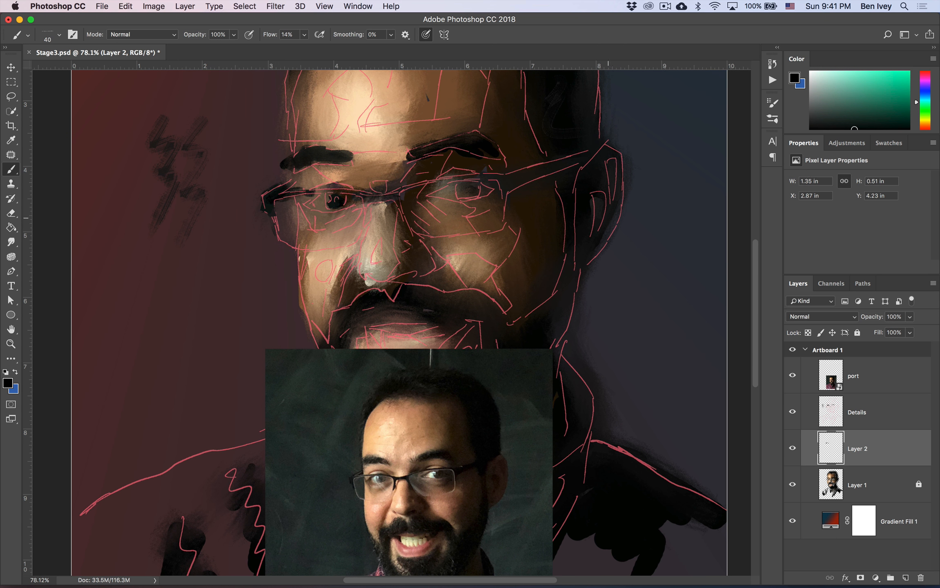
Step: Fully lock the Details layer and reselect Layer 2
{"action": "left_click", "coordinate": [868, 413]}
{"action": "left_click", "coordinate": [856, 333]}
{"action": "left_click", "coordinate": [870, 449]}
Step: Paint the glasses' temple arm, the right-hand top rim and pupil, and the nose-side rim in black
{"action": "left_click_drag", "start_coordinate": [503, 182], "coordinate": [532, 173]}
{"action": "left_click_drag", "start_coordinate": [542, 169], "coordinate": [581, 160]}
{"action": "left_click_drag", "start_coordinate": [505, 183], "coordinate": [437, 187]}
{"action": "left_click_drag", "start_coordinate": [459, 188], "coordinate": [477, 192]}
{"action": "mouse_move", "coordinate": [364, 199]}
{"action": "left_mouse_down"}
{"action": "mouse_move", "coordinate": [392, 199]}
{"action": "mouse_move", "coordinate": [363, 217]}
{"action": "left_mouse_up"}
{"action": "left_click_drag", "start_coordinate": [364, 204], "coordinate": [363, 210]}
Step: Refine the glasses' black rims with a 25 px brush, and undo the accidental layer reordering
{"action": "key", "text": "super+plus"}
{"action": "key", "text": "super+plus"}
{"action": "left_click_drag", "start_coordinate": [415, 138], "coordinate": [431, 278]}
{"action": "key", "text": "bracketleft"}
{"action": "key", "text": "bracketleft"}
{"action": "key", "text": "bracketleft"}
{"action": "mouse_move", "coordinate": [312, 120]}
{"action": "left_mouse_down"}
{"action": "mouse_move", "coordinate": [213, 127]}
{"action": "mouse_move", "coordinate": [263, 128]}
{"action": "left_mouse_up"}
{"action": "key", "text": "super+bracketleft"}
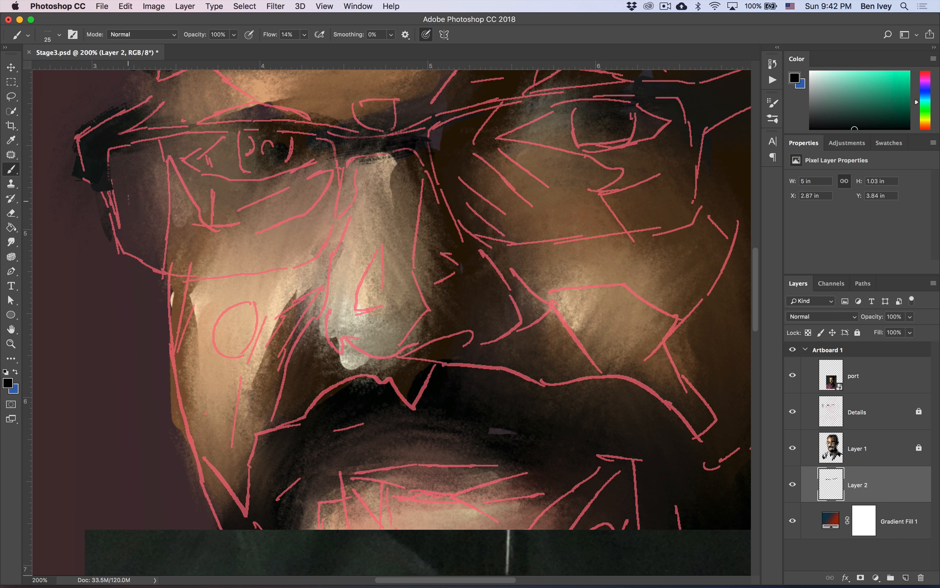
{"action": "key", "text": "super+z"}
Step: Sample dark brown beside the painted nose and shade the nose's shadowed side with it
{"action": "key", "text": "super+minus"}
{"action": "left_click_drag", "start_coordinate": [415, 231], "coordinate": [398, 158]}
{"action": "left_click", "coordinate": [408, 203], "text": "alt"}
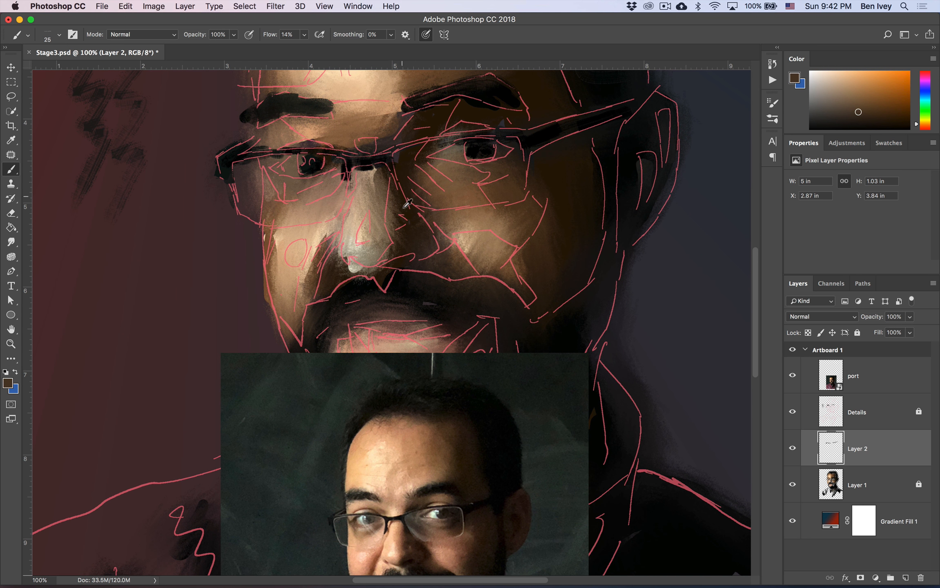
{"action": "left_click", "coordinate": [412, 232], "text": "alt"}
{"action": "left_click_drag", "start_coordinate": [391, 199], "coordinate": [393, 240]}
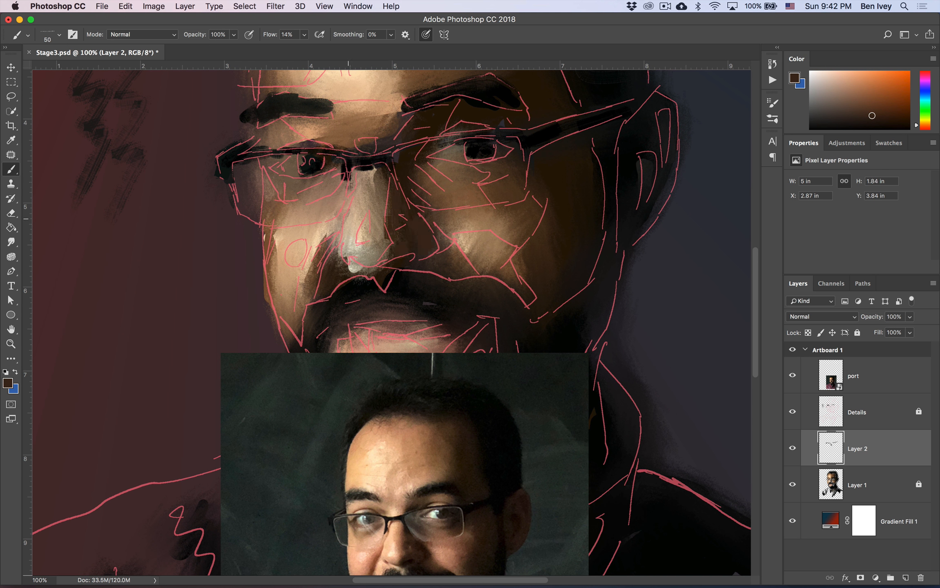
Step: Sample the eye-white gray from the photo, paint the whites of both eyes, and choose pure white for highlights
{"action": "left_click", "coordinate": [361, 517], "text": "alt"}
{"action": "left_click", "coordinate": [359, 517], "text": "alt"}
{"action": "left_click", "coordinate": [361, 516], "text": "alt"}
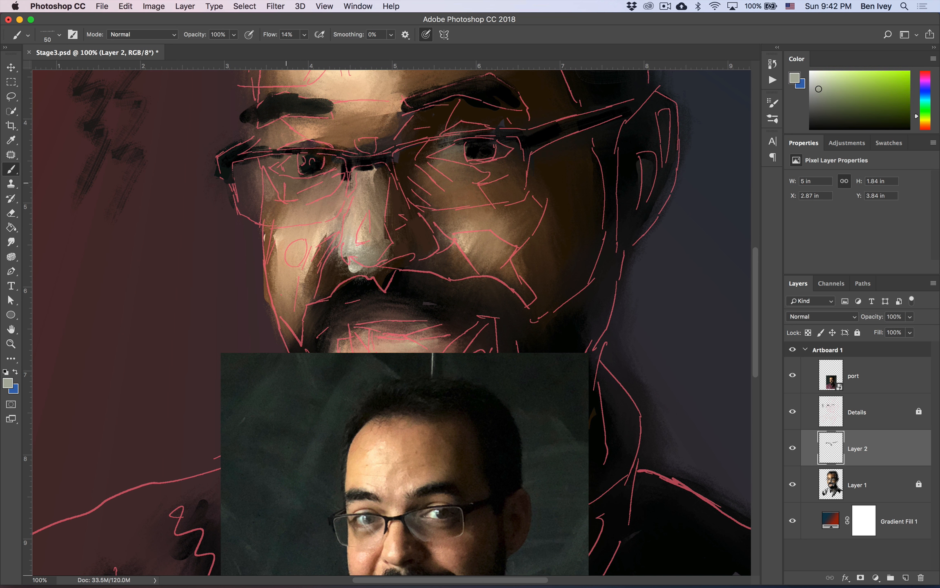
{"action": "left_click_drag", "start_coordinate": [291, 162], "coordinate": [286, 176]}
{"action": "left_click_drag", "start_coordinate": [458, 151], "coordinate": [444, 157]}
{"action": "mouse_move", "coordinate": [461, 162]}
{"action": "left_mouse_down"}
{"action": "mouse_move", "coordinate": [468, 165]}
{"action": "mouse_move", "coordinate": [465, 152]}
{"action": "left_mouse_up"}
{"action": "left_click_drag", "start_coordinate": [468, 146], "coordinate": [471, 152]}
{"action": "left_click_drag", "start_coordinate": [300, 157], "coordinate": [303, 161]}
{"action": "left_click", "coordinate": [809, 71]}
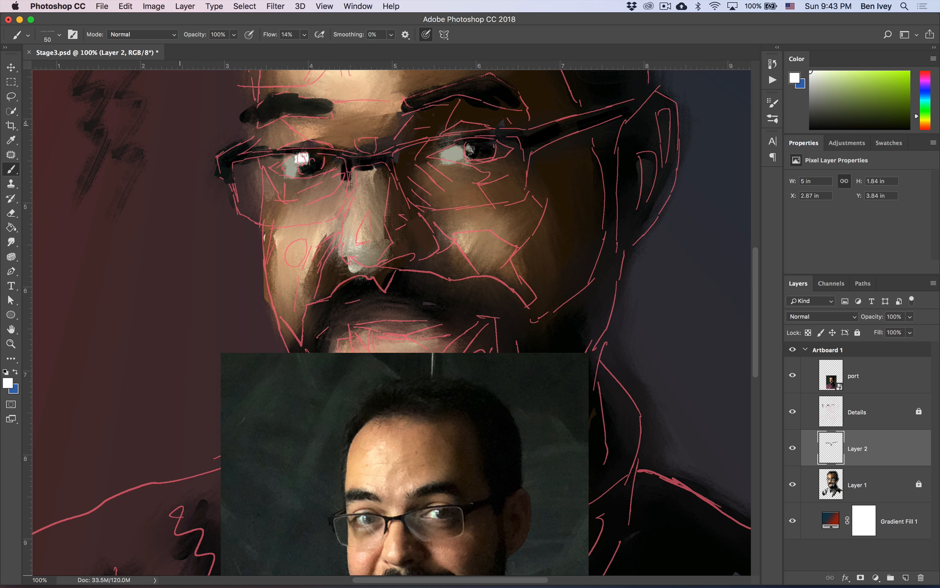
Step: Try the Kyle's Rakes - Zen brush and adjust its brush settings, and switch to a textured brush preset instead
{"action": "left_click", "coordinate": [59, 35]}
{"action": "left_click", "coordinate": [113, 163]}
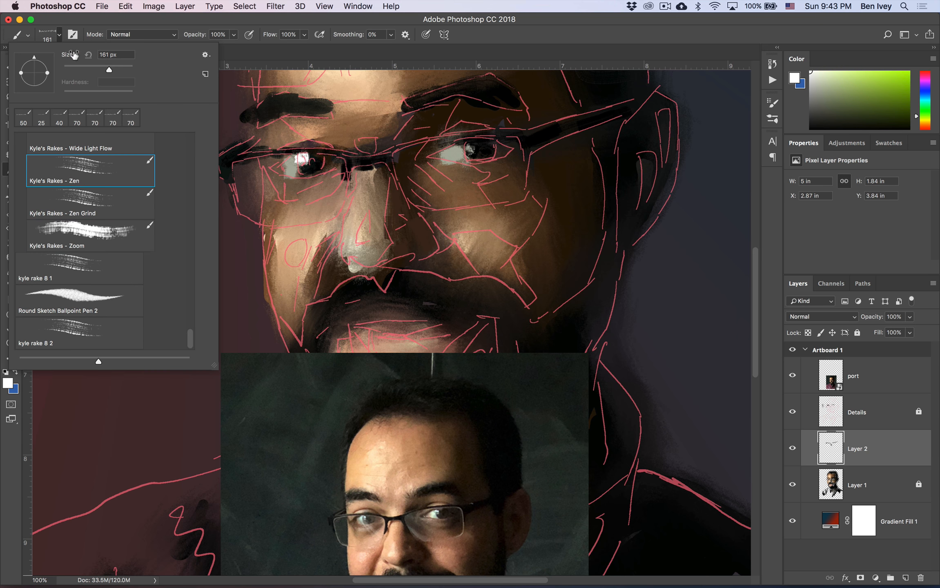
{"action": "key", "text": "F5"}
{"action": "left_click_drag", "start_coordinate": [689, 144], "coordinate": [637, 145]}
{"action": "left_click", "coordinate": [60, 36]}
{"action": "double_click", "coordinate": [195, 336]}
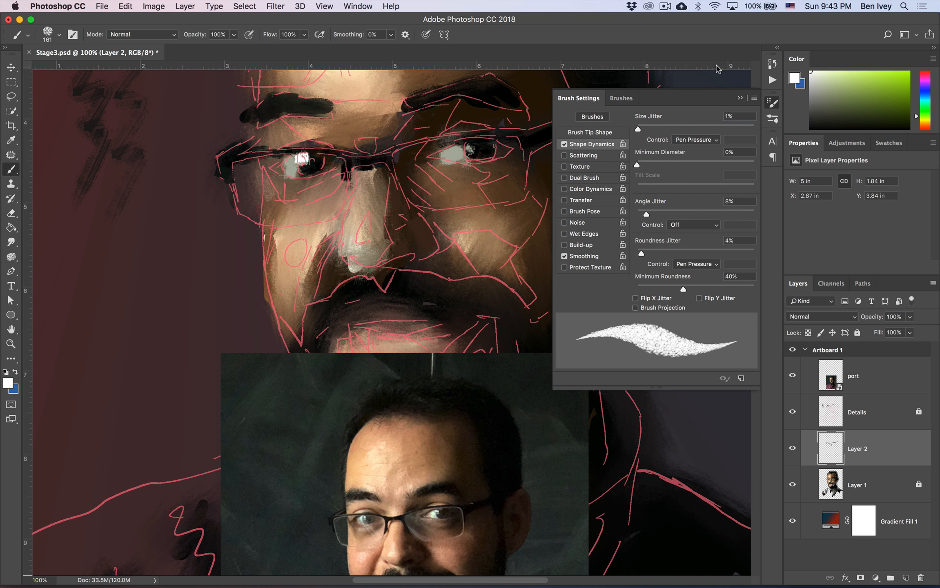
{"action": "left_click", "coordinate": [772, 103]}
Step: Reduce the brush to 10 px, sample a skin tone from the photo, and stroke it beside the upper nose
{"action": "key", "text": "bracketleft"}
{"action": "key", "text": "bracketleft"}
{"action": "key", "text": "bracketleft"}
{"action": "key", "text": "bracketleft"}
{"action": "key", "text": "bracketleft"}
{"action": "key", "text": "bracketleft"}
{"action": "key", "text": "bracketleft"}
{"action": "key", "text": "bracketleft"}
{"action": "key", "text": "bracketleft"}
{"action": "key", "text": "bracketleft"}
{"action": "key", "text": "bracketleft"}
{"action": "key", "text": "bracketleft"}
{"action": "key", "text": "bracketleft"}
{"action": "key", "text": "bracketleft"}
{"action": "left_click", "coordinate": [390, 509], "text": "alt"}
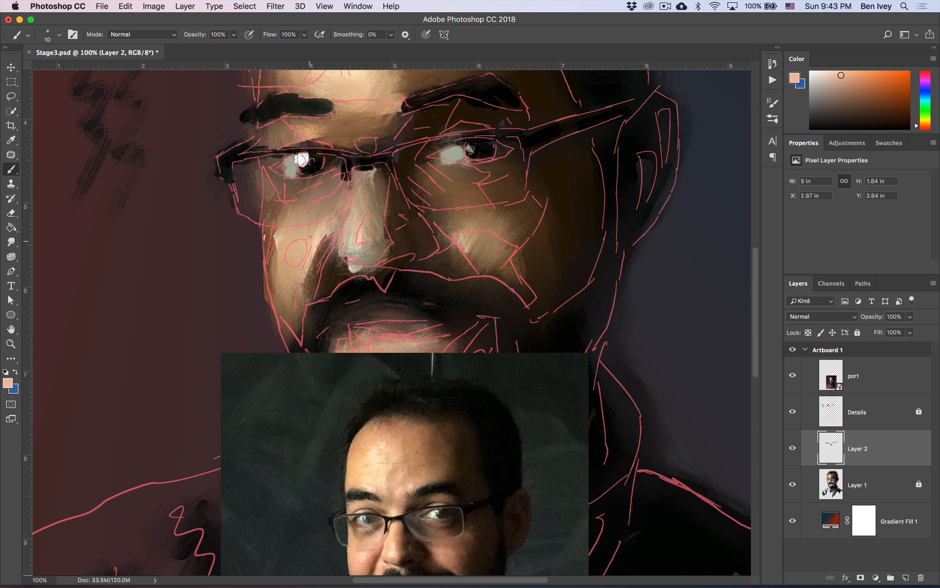
{"action": "left_click_drag", "start_coordinate": [342, 186], "coordinate": [327, 206]}
Step: Set the brush to 50 px with 22% flow, test it on the background, and paint light skin below the left-hand eye
{"action": "key", "text": "bracketright"}
{"action": "key", "text": "bracketright"}
{"action": "key", "text": "bracketright"}
{"action": "key", "text": "shift+2"}
{"action": "key", "text": "shift+2"}
{"action": "left_click_drag", "start_coordinate": [177, 105], "coordinate": [157, 190]}
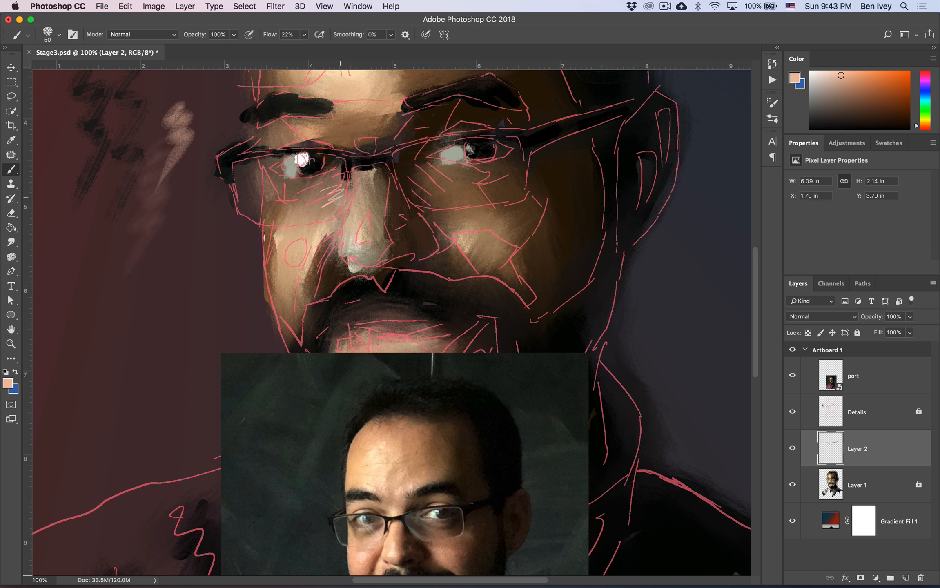
{"action": "mouse_move", "coordinate": [303, 207]}
{"action": "left_mouse_down"}
{"action": "mouse_move", "coordinate": [285, 213]}
{"action": "mouse_move", "coordinate": [264, 182]}
{"action": "left_mouse_up"}
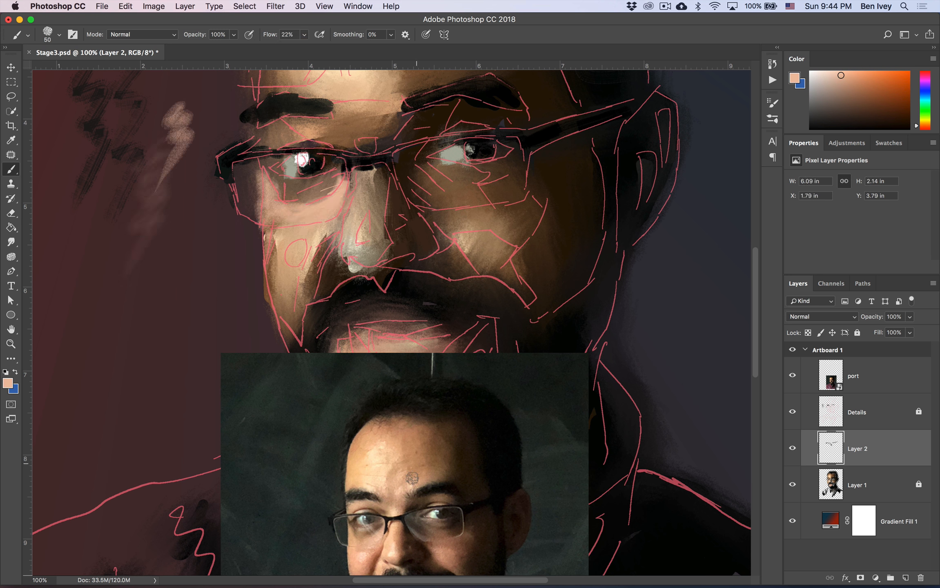
Step: Paint highlights sampled from the photo on the nose and under the left-hand eyebrow, and compare with Details and Layer 2 hidden
{"action": "left_click", "coordinate": [392, 547], "text": "alt"}
{"action": "mouse_move", "coordinate": [361, 209]}
{"action": "left_mouse_down"}
{"action": "mouse_move", "coordinate": [357, 247]}
{"action": "mouse_move", "coordinate": [370, 232]}
{"action": "left_mouse_up"}
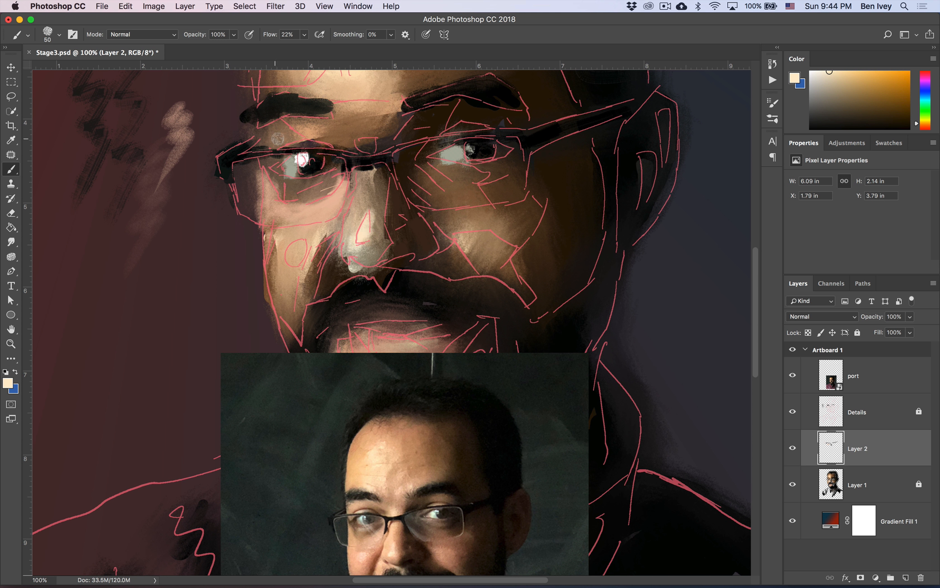
{"action": "left_click_drag", "start_coordinate": [274, 135], "coordinate": [283, 137]}
{"action": "left_click", "coordinate": [792, 412]}
{"action": "left_click", "coordinate": [792, 448]}
{"action": "left_click", "coordinate": [792, 448]}
{"action": "left_click", "coordinate": [792, 412]}
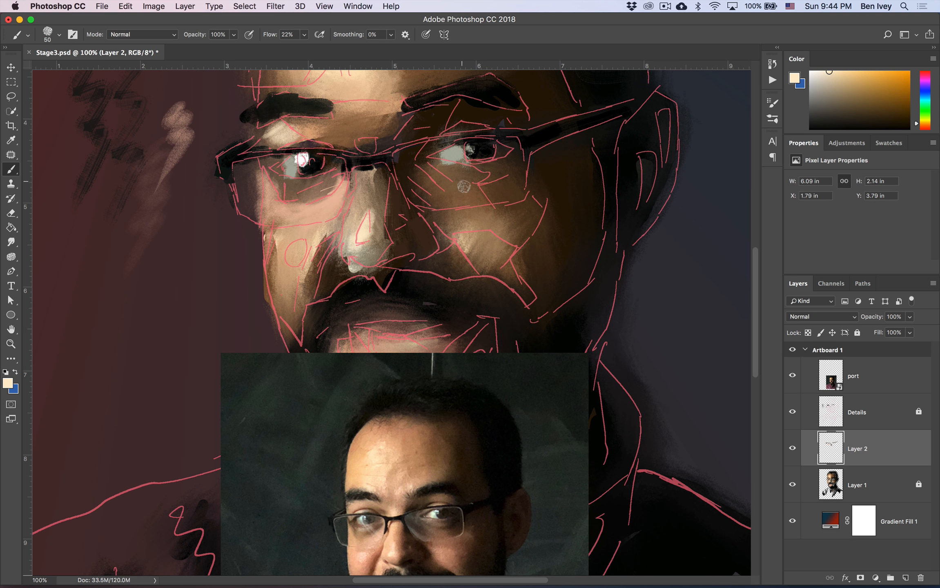
Step: Sample the photo's skin tones and paint the right-hand cheek highlight, the nose, and the shadow under the left-hand eye
{"action": "left_click", "coordinate": [440, 544], "text": "alt"}
{"action": "left_click_drag", "start_coordinate": [468, 236], "coordinate": [502, 259]}
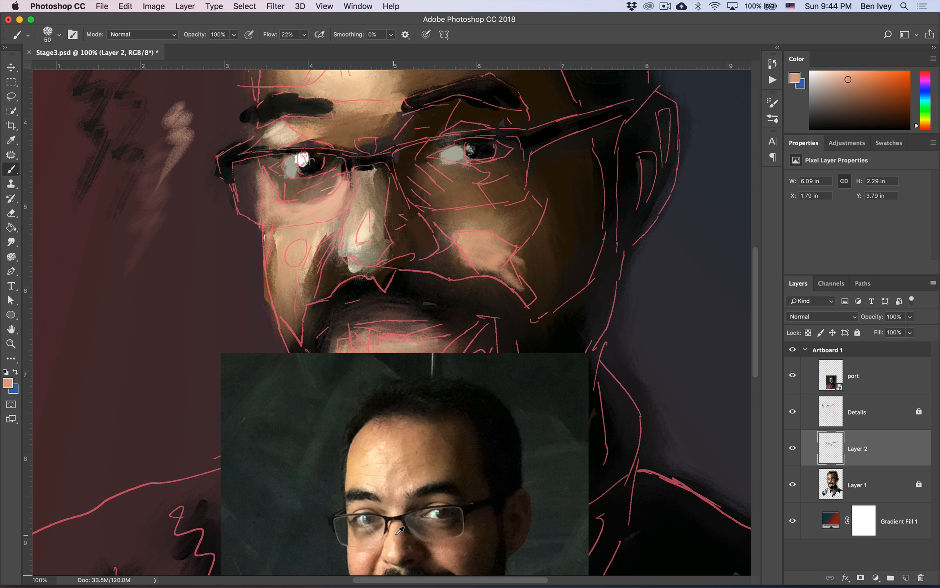
{"action": "mouse_move", "coordinate": [380, 226]}
{"action": "left_mouse_down"}
{"action": "mouse_move", "coordinate": [373, 246]}
{"action": "mouse_move", "coordinate": [378, 186]}
{"action": "mouse_move", "coordinate": [304, 199]}
{"action": "left_mouse_up"}
{"action": "left_click", "coordinate": [376, 526], "text": "alt"}
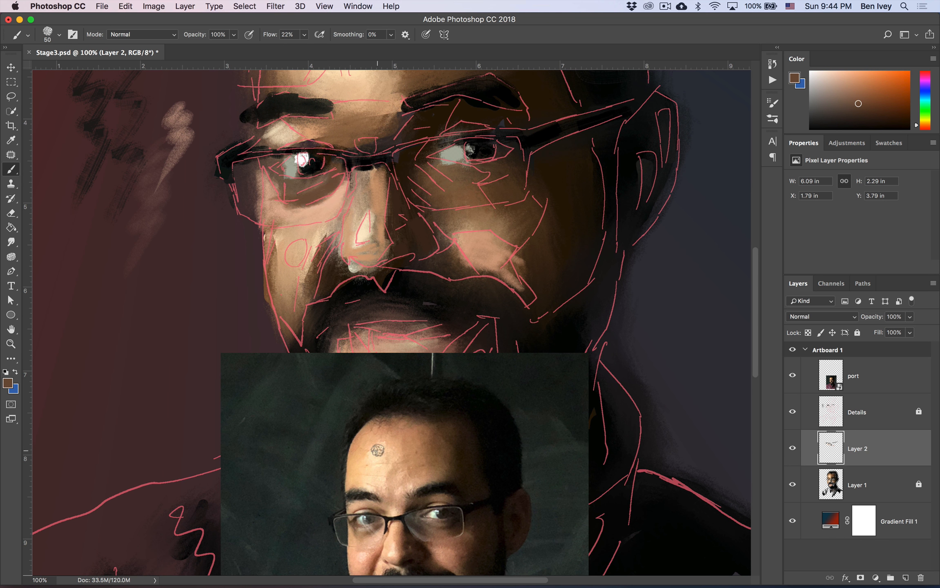
Step: Sample darker skin tones from the photo and paint the shadows around and below the right-hand eye
{"action": "scroll", "coordinate": [425, 473], "scroll_direction": "right", "scroll_amount": 2}
{"action": "scroll", "coordinate": [426, 473], "scroll_direction": "down", "scroll_amount": 1}
{"action": "left_click", "coordinate": [406, 488], "text": "alt"}
{"action": "mouse_move", "coordinate": [427, 128]}
{"action": "left_mouse_down"}
{"action": "mouse_move", "coordinate": [423, 141]}
{"action": "mouse_move", "coordinate": [455, 162]}
{"action": "mouse_move", "coordinate": [458, 178]}
{"action": "left_mouse_up"}
{"action": "left_click", "coordinate": [424, 492], "text": "alt"}
{"action": "left_click", "coordinate": [381, 512], "text": "alt"}
{"action": "mouse_move", "coordinate": [371, 150]}
{"action": "left_mouse_down"}
{"action": "mouse_move", "coordinate": [396, 174]}
{"action": "mouse_move", "coordinate": [425, 179]}
{"action": "left_mouse_up"}
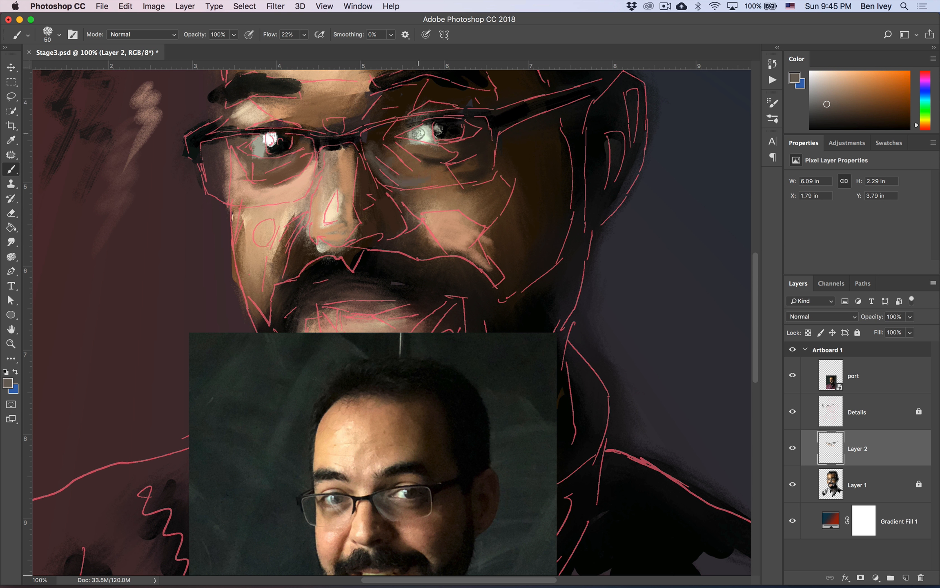
Step: Paint sampled skin tones between the eyebrows and above the glasses' bridge, and compare the portrait without the Details guides
{"action": "left_click", "coordinate": [381, 485], "text": "alt"}
{"action": "left_click_drag", "start_coordinate": [378, 110], "coordinate": [340, 102]}
{"action": "left_click", "coordinate": [333, 211], "text": "alt"}
{"action": "mouse_move", "coordinate": [321, 124]}
{"action": "left_mouse_down"}
{"action": "mouse_move", "coordinate": [339, 124]}
{"action": "mouse_move", "coordinate": [332, 120]}
{"action": "left_mouse_up"}
{"action": "mouse_move", "coordinate": [304, 117]}
{"action": "left_mouse_down"}
{"action": "mouse_move", "coordinate": [329, 98]}
{"action": "mouse_move", "coordinate": [359, 95]}
{"action": "left_mouse_up"}
{"action": "left_click", "coordinate": [360, 482], "text": "alt"}
{"action": "key", "text": "super+minus"}
{"action": "left_click", "coordinate": [792, 412]}
{"action": "left_click", "coordinate": [792, 412]}
Step: Undo the accidental shift of Layer 2, move the port photo down to uncover the mouth, and reselect Layer 2
{"action": "key", "text": "v"}
{"action": "left_click_drag", "start_coordinate": [462, 384], "coordinate": [465, 405]}
{"action": "key", "text": "super+z"}
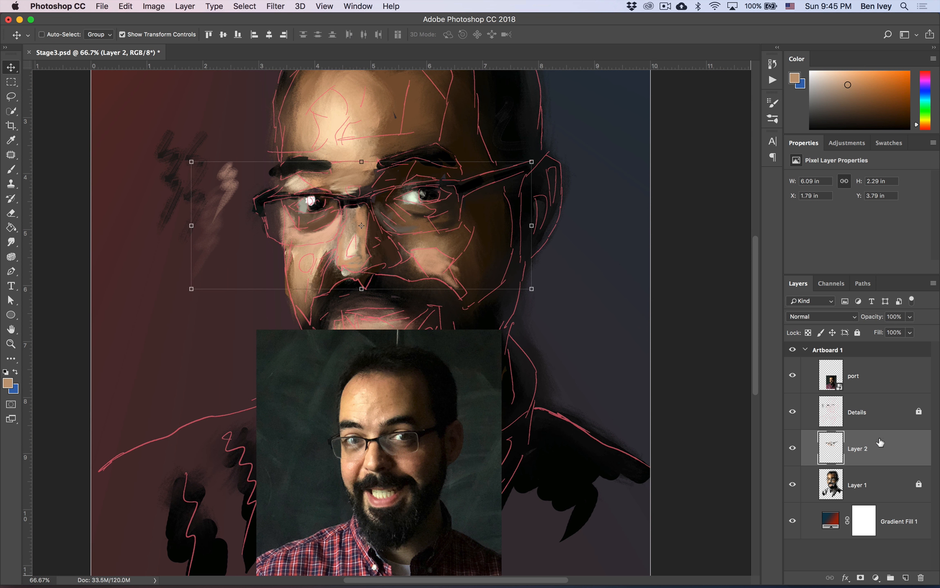
{"action": "left_click", "coordinate": [872, 380]}
{"action": "left_click_drag", "start_coordinate": [466, 364], "coordinate": [481, 431]}
{"action": "scroll", "coordinate": [481, 432], "scroll_direction": "down", "scroll_amount": 5}
{"action": "left_click", "coordinate": [843, 441]}
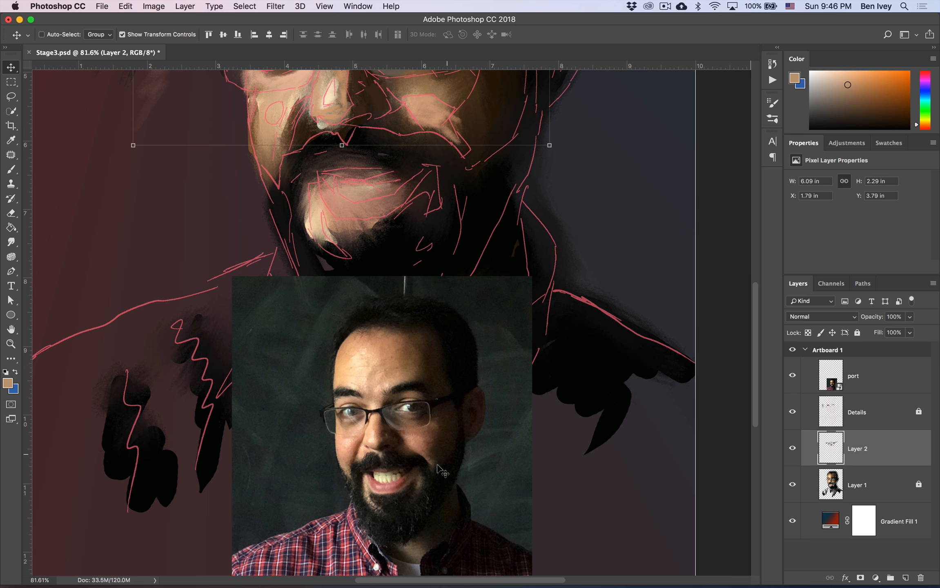
Step: Sample the teeth color from the photo and paint the teeth, and pick a dark red from the photo's mouth
{"action": "key", "text": "b"}
{"action": "left_click", "coordinate": [383, 478], "text": "alt"}
{"action": "mouse_move", "coordinate": [362, 190]}
{"action": "left_mouse_down"}
{"action": "mouse_move", "coordinate": [339, 192]}
{"action": "mouse_move", "coordinate": [326, 175]}
{"action": "mouse_move", "coordinate": [379, 192]}
{"action": "mouse_move", "coordinate": [322, 176]}
{"action": "mouse_move", "coordinate": [333, 184]}
{"action": "left_mouse_up"}
{"action": "left_click", "coordinate": [373, 472], "text": "alt"}
{"action": "left_click", "coordinate": [856, 105]}
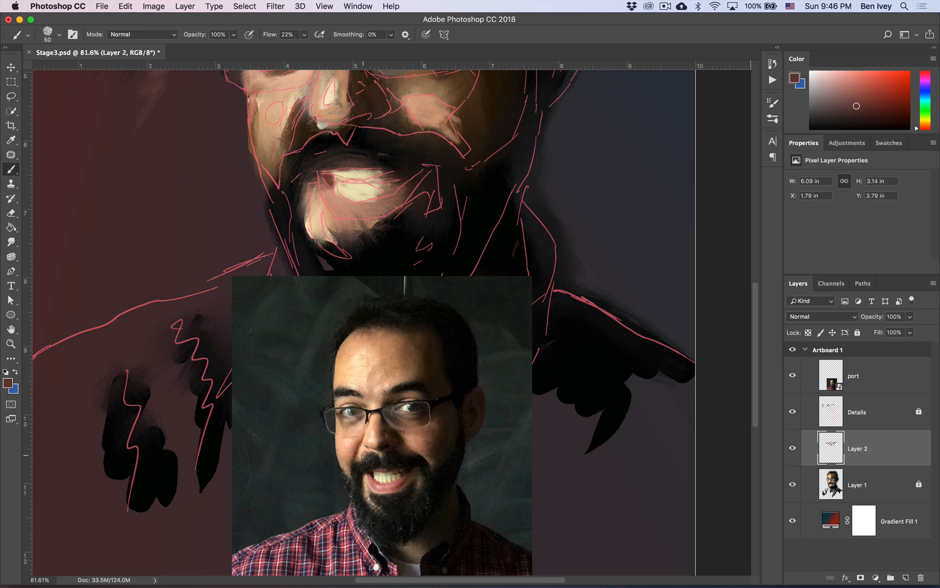
Step: Sample the dark mustache color from the photo and paint the left-hand half of the mustache
{"action": "left_click", "coordinate": [375, 452], "text": "alt"}
{"action": "mouse_move", "coordinate": [326, 142]}
{"action": "left_mouse_down"}
{"action": "mouse_move", "coordinate": [293, 159]}
{"action": "mouse_move", "coordinate": [285, 180]}
{"action": "left_mouse_up"}
{"action": "left_click_drag", "start_coordinate": [333, 139], "coordinate": [306, 157]}
Step: Paint the left-hand cheek with light pinkish skin tones sampled from the photo, and compare the portrait without the Details guides
{"action": "left_click", "coordinate": [343, 448], "text": "alt"}
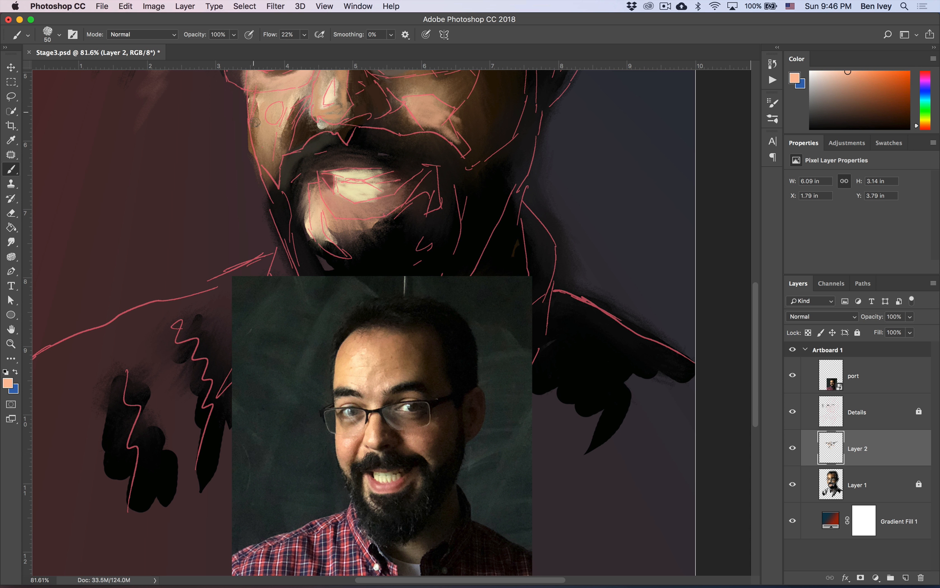
{"action": "left_click_drag", "start_coordinate": [255, 117], "coordinate": [270, 164]}
{"action": "left_click_drag", "start_coordinate": [250, 98], "coordinate": [271, 168]}
{"action": "left_click", "coordinate": [345, 427], "text": "alt"}
{"action": "left_click_drag", "start_coordinate": [275, 103], "coordinate": [271, 137]}
{"action": "mouse_move", "coordinate": [271, 137]}
{"action": "left_mouse_down"}
{"action": "mouse_move", "coordinate": [259, 109]}
{"action": "mouse_move", "coordinate": [281, 164]}
{"action": "left_mouse_up"}
{"action": "scroll", "coordinate": [282, 155], "scroll_direction": "down", "scroll_amount": 2}
{"action": "left_click_drag", "start_coordinate": [299, 90], "coordinate": [282, 156]}
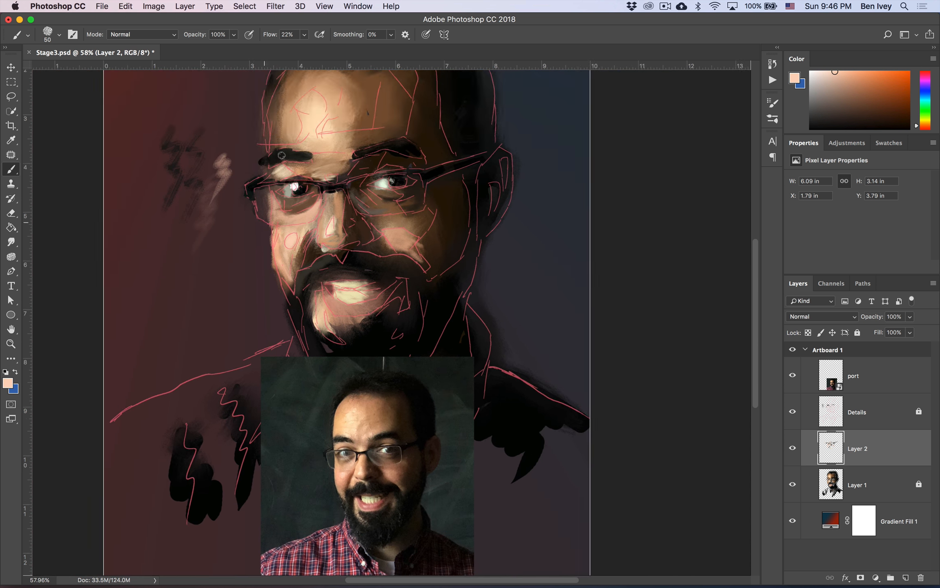
{"action": "left_click", "coordinate": [792, 412]}
{"action": "left_click", "coordinate": [792, 412]}
{"action": "scroll", "coordinate": [498, 196], "scroll_direction": "up", "scroll_amount": 1}
Step: Sample brown skin tones from the photo and shade around the right-hand cheek with them
{"action": "left_click", "coordinate": [409, 491], "text": "alt"}
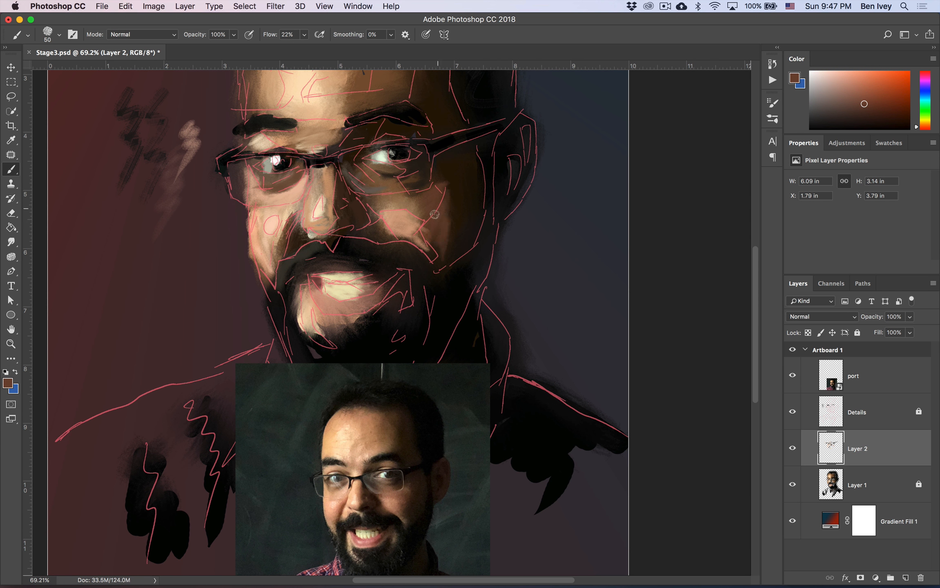
{"action": "left_click", "coordinate": [384, 488], "text": "alt"}
{"action": "mouse_move", "coordinate": [339, 281]}
{"action": "left_mouse_down"}
{"action": "mouse_move", "coordinate": [348, 221]}
{"action": "mouse_move", "coordinate": [340, 215]}
{"action": "mouse_move", "coordinate": [320, 233]}
{"action": "mouse_move", "coordinate": [379, 232]}
{"action": "mouse_move", "coordinate": [391, 216]}
{"action": "left_mouse_up"}
Step: Sample lip reds from the photo's mouth and paint the lips around the teeth
{"action": "left_click", "coordinate": [357, 469], "text": "alt"}
{"action": "left_click", "coordinate": [382, 468], "text": "alt"}
{"action": "left_click", "coordinate": [376, 470], "text": "alt"}
{"action": "left_click", "coordinate": [377, 470]}
{"action": "left_click", "coordinate": [385, 467], "text": "alt"}
{"action": "left_click_drag", "start_coordinate": [339, 246], "coordinate": [361, 244]}
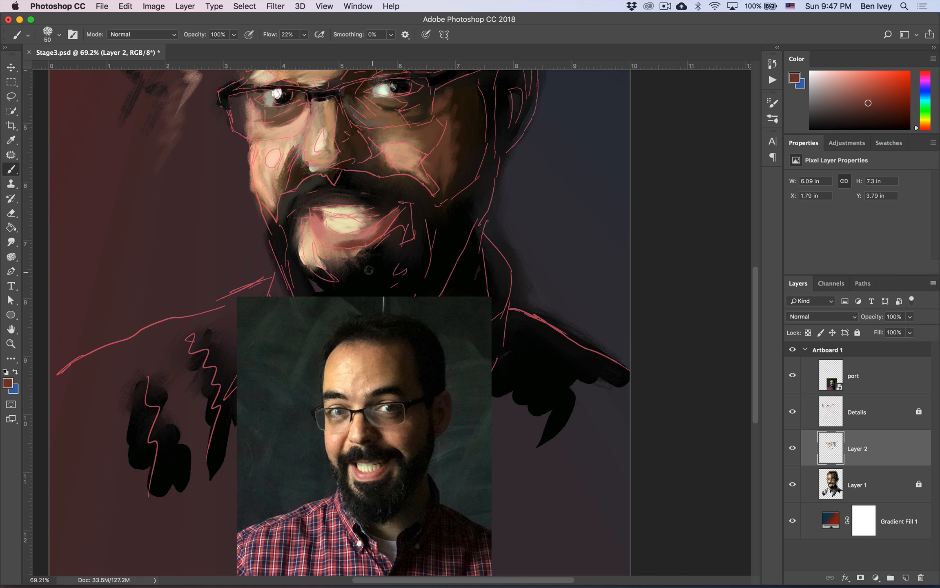
Step: Move the port photo beside the left-hand side of the painted face, and compare the portrait without the Details guides
{"action": "scroll", "coordinate": [382, 234], "scroll_direction": "down", "scroll_amount": 5}
{"action": "scroll", "coordinate": [383, 234], "scroll_direction": "up", "scroll_amount": 5}
{"action": "key", "text": "v"}
{"action": "left_click", "coordinate": [407, 497], "text": "super"}
{"action": "left_click_drag", "start_coordinate": [407, 497], "coordinate": [193, 236]}
{"action": "left_click_drag", "start_coordinate": [396, 325], "coordinate": [421, 325]}
{"action": "left_click", "coordinate": [792, 411]}
{"action": "left_click", "coordinate": [792, 412]}
{"action": "left_click_drag", "start_coordinate": [371, 284], "coordinate": [445, 293]}
{"action": "key", "text": "b"}
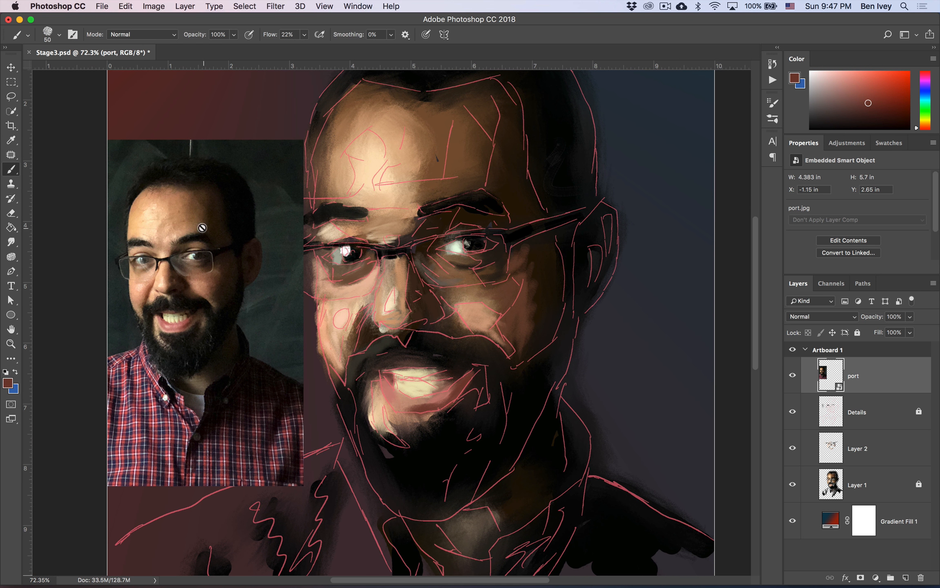
Step: Sample a light cream tone from the portrait's forehead and paint it over the forehead's bright left-hand side
{"action": "left_click", "coordinate": [367, 149], "text": "alt"}
{"action": "left_click", "coordinate": [371, 151], "text": "super"}
{"action": "left_click_drag", "start_coordinate": [373, 147], "coordinate": [352, 174]}
{"action": "left_click_drag", "start_coordinate": [356, 164], "coordinate": [336, 198]}
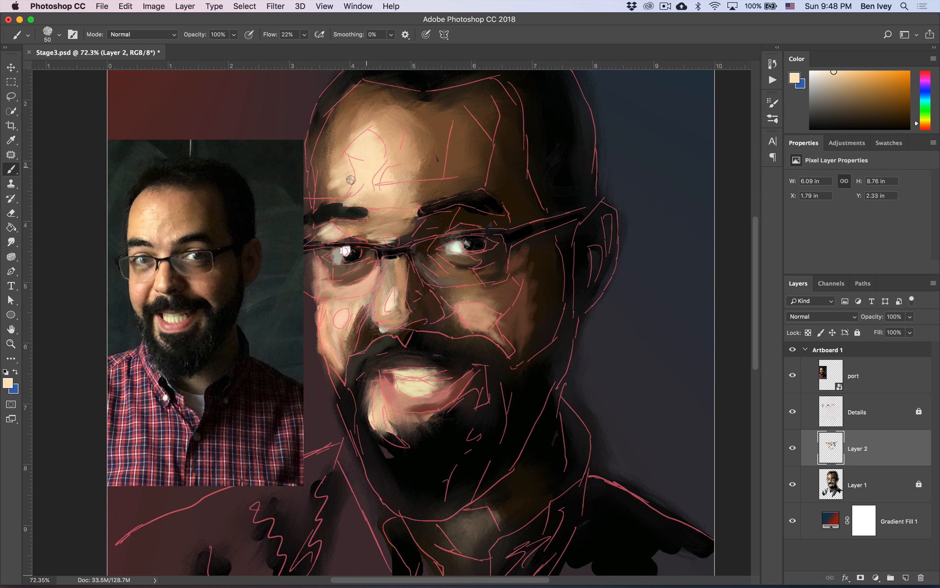
{"action": "left_click_drag", "start_coordinate": [381, 131], "coordinate": [394, 159]}
Step: Sample brown and tan skin tones from the portrait and the photo, and blend them across the middle of the forehead
{"action": "left_click", "coordinate": [464, 111], "text": "alt"}
{"action": "left_click_drag", "start_coordinate": [463, 109], "coordinate": [472, 101]}
{"action": "mouse_move", "coordinate": [424, 141]}
{"action": "left_mouse_down"}
{"action": "mouse_move", "coordinate": [411, 124]}
{"action": "mouse_move", "coordinate": [409, 141]}
{"action": "left_mouse_up"}
{"action": "left_click", "coordinate": [186, 198], "text": "alt"}
{"action": "mouse_move", "coordinate": [429, 139]}
{"action": "left_mouse_down"}
{"action": "mouse_move", "coordinate": [399, 179]}
{"action": "mouse_move", "coordinate": [423, 186]}
{"action": "left_mouse_up"}
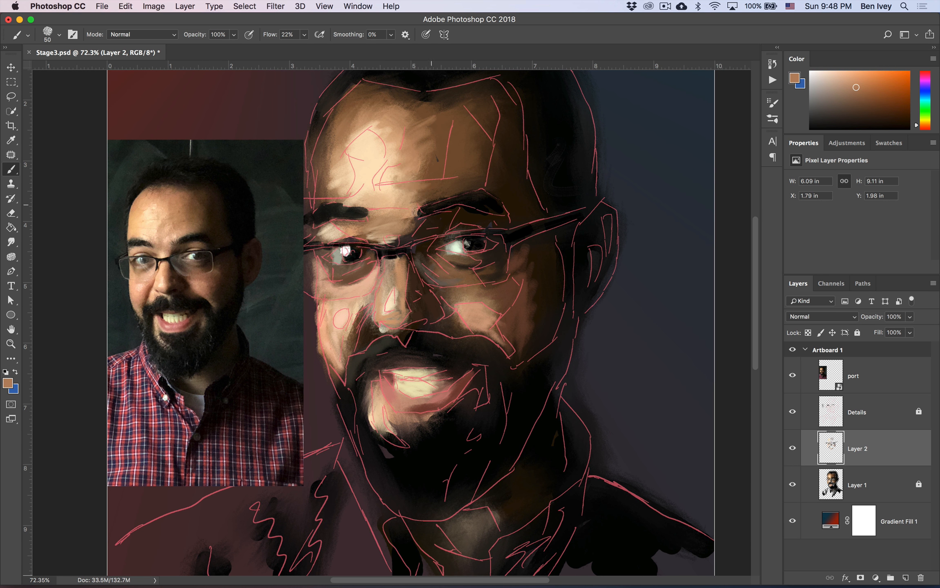
Step: Compare the portrait without the Details guides, and darken the right-hand eyebrow and the hairline with a sampled near-black
{"action": "left_click", "coordinate": [793, 412]}
{"action": "left_click", "coordinate": [792, 412]}
{"action": "left_click", "coordinate": [480, 195], "text": "alt"}
{"action": "left_click_drag", "start_coordinate": [478, 195], "coordinate": [461, 196]}
{"action": "mouse_move", "coordinate": [312, 176]}
{"action": "left_mouse_down"}
{"action": "mouse_move", "coordinate": [327, 106]}
{"action": "mouse_move", "coordinate": [350, 92]}
{"action": "left_mouse_up"}
{"action": "mouse_move", "coordinate": [341, 82]}
{"action": "left_mouse_down"}
{"action": "mouse_move", "coordinate": [342, 114]}
{"action": "mouse_move", "coordinate": [429, 137]}
{"action": "mouse_move", "coordinate": [476, 116]}
{"action": "left_mouse_up"}
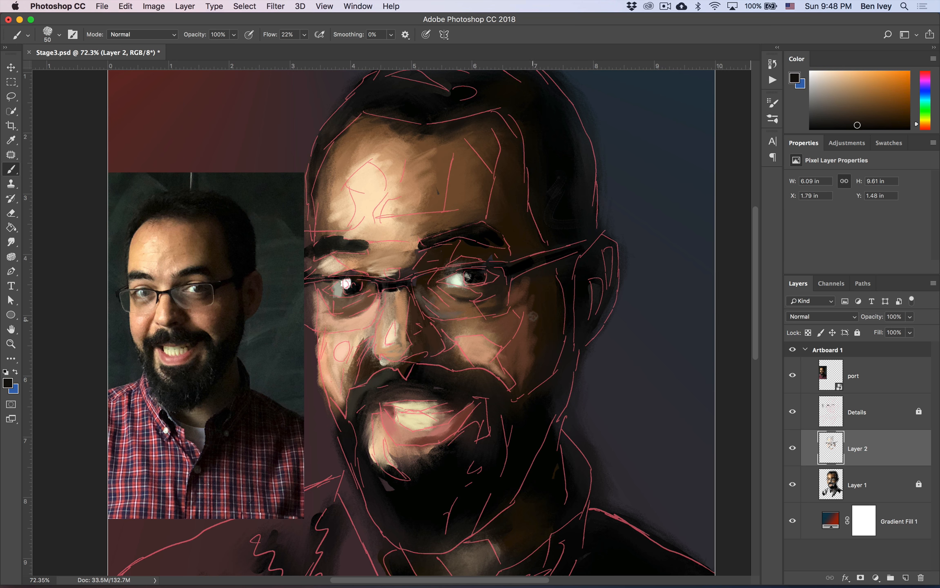
Step: Soften the area around the right-hand eye lightly with the History Brush
{"action": "key", "text": "y"}
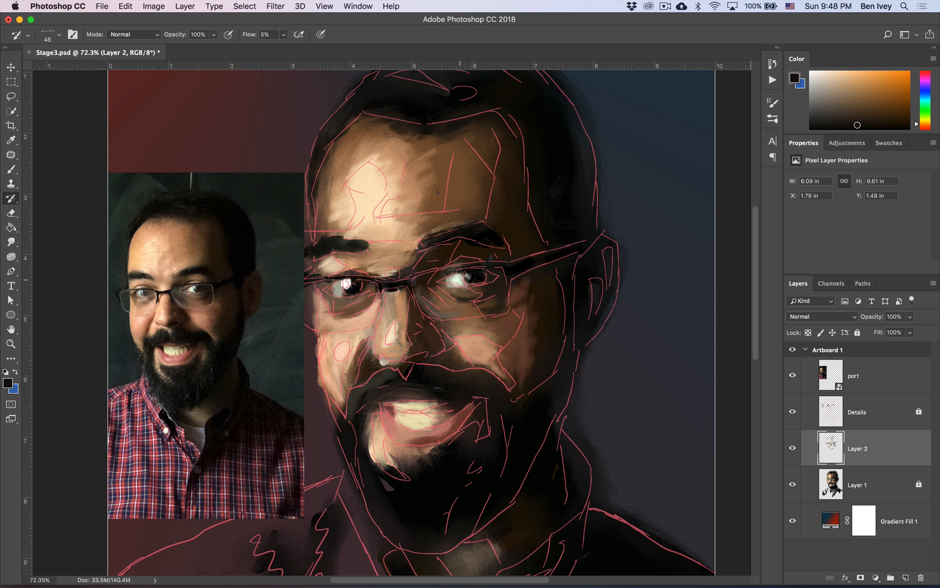
{"action": "mouse_move", "coordinate": [460, 280]}
{"action": "left_mouse_down"}
{"action": "mouse_move", "coordinate": [447, 278]}
{"action": "mouse_move", "coordinate": [465, 286]}
{"action": "mouse_move", "coordinate": [433, 283]}
{"action": "mouse_move", "coordinate": [434, 272]}
{"action": "left_mouse_up"}
{"action": "key", "text": "b"}
Step: Sample dark browns from the photo's ear area and shade the portrait's right-hand ear
{"action": "scroll", "coordinate": [526, 200], "scroll_direction": "down", "scroll_amount": 2}
{"action": "scroll", "coordinate": [526, 200], "scroll_direction": "right", "scroll_amount": 1}
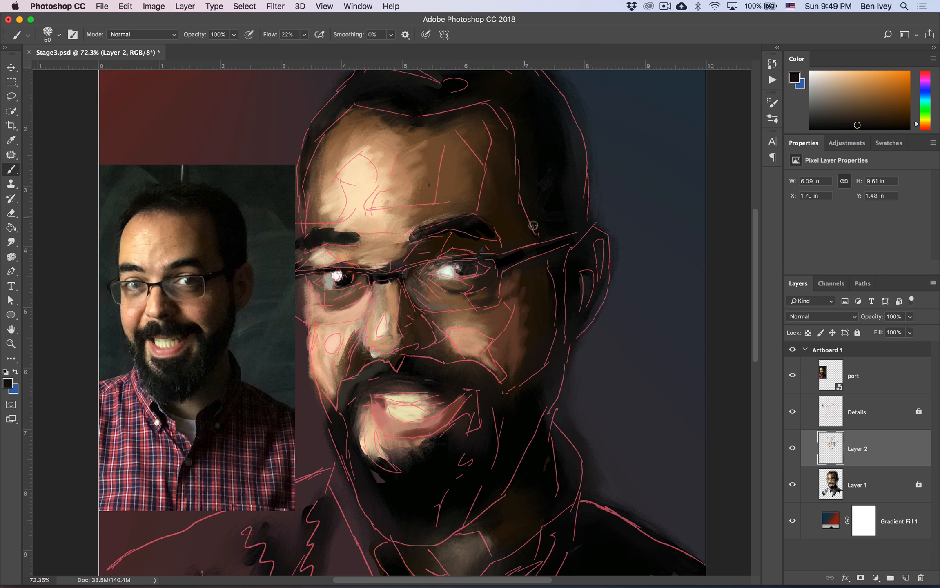
{"action": "left_click", "coordinate": [231, 256], "text": "alt"}
{"action": "mouse_move", "coordinate": [572, 220]}
{"action": "left_mouse_down"}
{"action": "mouse_move", "coordinate": [566, 270]}
{"action": "mouse_move", "coordinate": [609, 233]}
{"action": "mouse_move", "coordinate": [560, 284]}
{"action": "mouse_move", "coordinate": [592, 244]}
{"action": "mouse_move", "coordinate": [579, 210]}
{"action": "mouse_move", "coordinate": [581, 271]}
{"action": "left_mouse_up"}
{"action": "left_click", "coordinate": [204, 266], "text": "alt"}
Step: Choose the kyle rake 8 2 brush and enlarge it to 100 px
{"action": "left_click", "coordinate": [58, 35]}
{"action": "left_click", "coordinate": [97, 341]}
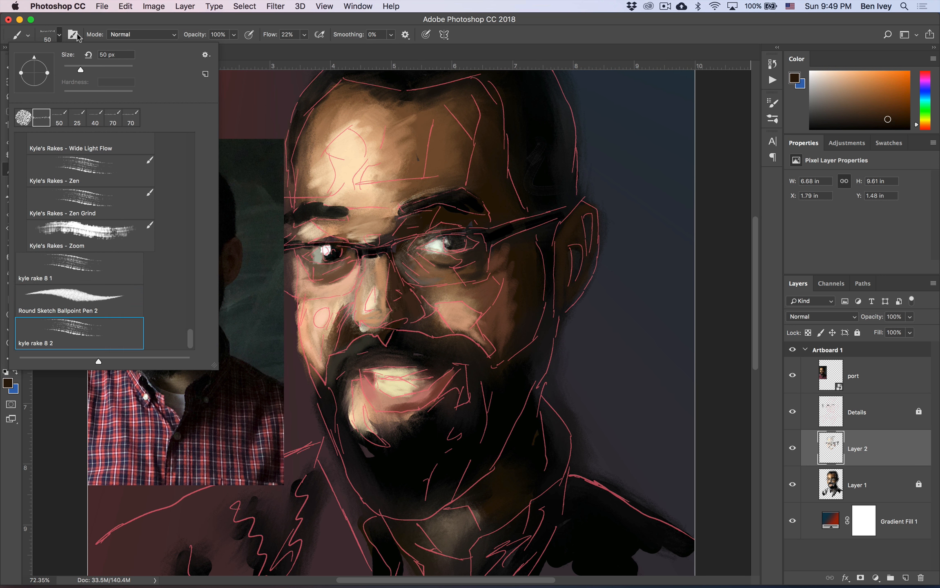
{"action": "left_click", "coordinate": [74, 35]}
{"action": "left_click", "coordinate": [739, 97]}
{"action": "key", "text": "bracketright"}
{"action": "key", "text": "bracketright"}
{"action": "key", "text": "bracketright"}
{"action": "key", "text": "bracketright"}
{"action": "key", "text": "bracketright"}
Step: Hatch sampled cream highlights along the forehead's left-hand edge and sampled pinkish skin tone on the right-hand cheek
{"action": "left_click", "coordinate": [347, 157], "text": "alt"}
{"action": "left_click_drag", "start_coordinate": [314, 133], "coordinate": [350, 114]}
{"action": "left_click_drag", "start_coordinate": [307, 175], "coordinate": [369, 125]}
{"action": "left_click", "coordinate": [451, 310], "text": "alt"}
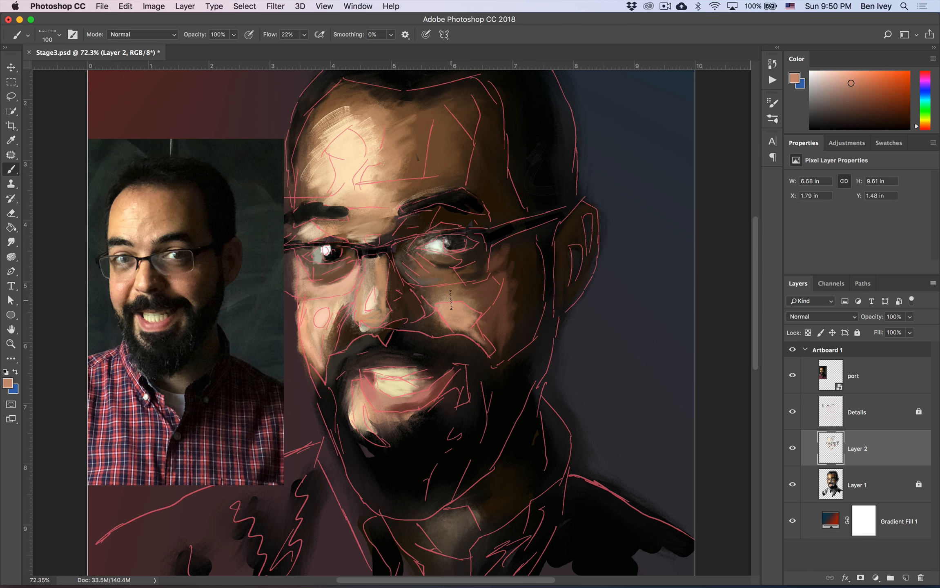
{"action": "mouse_move", "coordinate": [443, 302]}
{"action": "left_mouse_down"}
{"action": "mouse_move", "coordinate": [470, 294]}
{"action": "mouse_move", "coordinate": [448, 314]}
{"action": "mouse_move", "coordinate": [490, 342]}
{"action": "left_mouse_up"}
{"action": "left_click", "coordinate": [157, 316], "text": "alt"}
{"action": "key", "text": "super+z"}
Step: Hatch the neck and undershirt inside the open collar with light tones sampled from the photo
{"action": "left_click_drag", "start_coordinate": [361, 320], "coordinate": [348, 240]}
{"action": "key", "text": "super+r"}
{"action": "left_click", "coordinate": [164, 301], "text": "alt"}
{"action": "left_click_drag", "start_coordinate": [408, 437], "coordinate": [457, 482]}
{"action": "left_click_drag", "start_coordinate": [398, 344], "coordinate": [391, 243]}
{"action": "left_click", "coordinate": [126, 216], "text": "alt"}
{"action": "left_click_drag", "start_coordinate": [412, 386], "coordinate": [441, 414]}
{"action": "left_click_drag", "start_coordinate": [441, 377], "coordinate": [440, 453]}
Step: Hatch more of the white undershirt with pressure-controlled brush size, and compare the portrait without the Details guides
{"action": "left_click", "coordinate": [425, 34]}
{"action": "left_click_drag", "start_coordinate": [445, 417], "coordinate": [435, 463]}
{"action": "left_click_drag", "start_coordinate": [443, 392], "coordinate": [441, 459]}
{"action": "key", "text": "super+minus"}
{"action": "key", "text": "super+minus"}
{"action": "left_click_drag", "start_coordinate": [483, 318], "coordinate": [513, 445]}
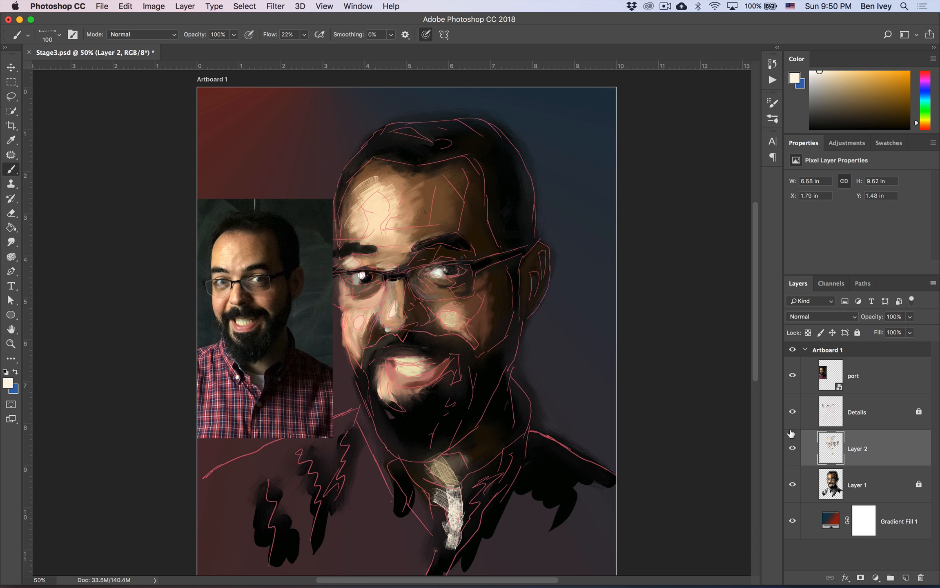
{"action": "left_click", "coordinate": [792, 412]}
{"action": "key", "text": "super+plus"}
{"action": "left_click", "coordinate": [793, 412]}
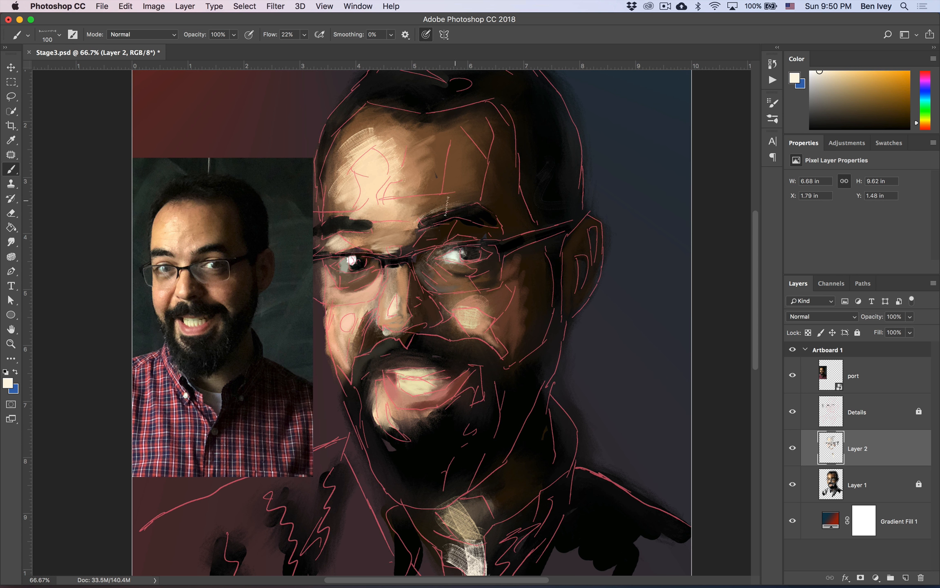
Step: Set the painting color to white and choose another Kyle's Rakes brush
{"action": "left_click", "coordinate": [810, 71]}
{"action": "left_click", "coordinate": [59, 34]}
{"action": "scroll", "coordinate": [117, 240], "scroll_direction": "up", "scroll_amount": 5}
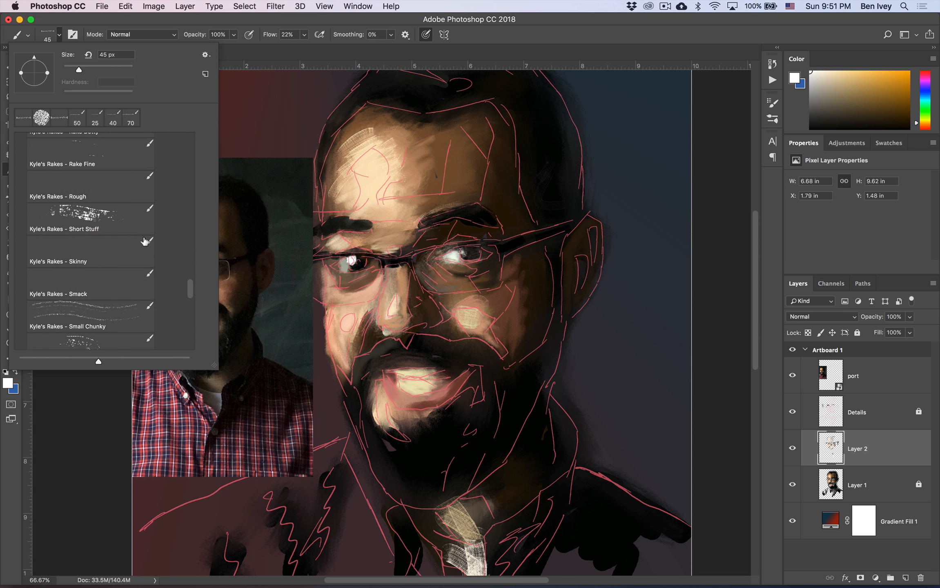
{"action": "double_click", "coordinate": [118, 240]}
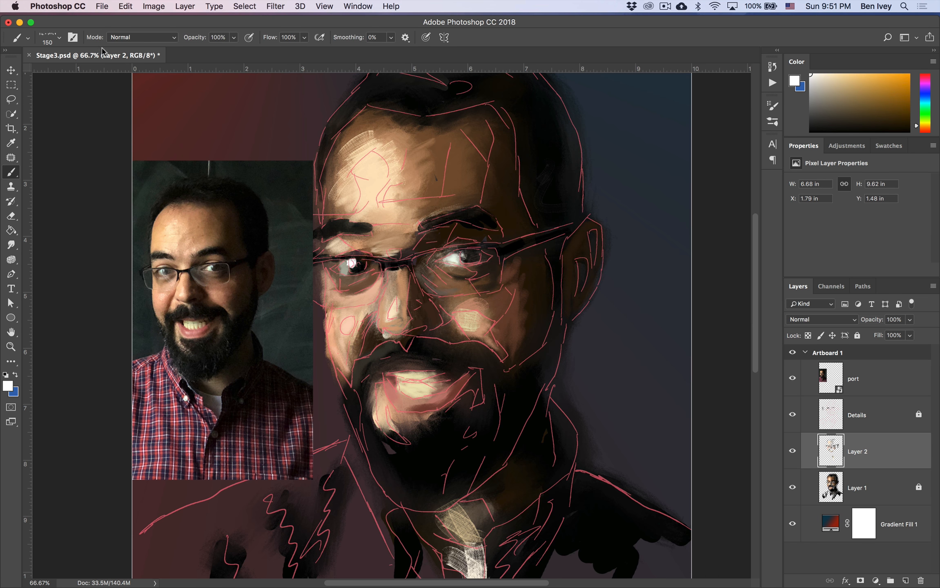
Step: Set the brush's Size Jitter to 33%, and try a stroke over the red background
{"action": "left_click", "coordinate": [73, 34]}
{"action": "left_click_drag", "start_coordinate": [736, 167], "coordinate": [612, 169]}
{"action": "left_click_drag", "start_coordinate": [639, 132], "coordinate": [666, 132]}
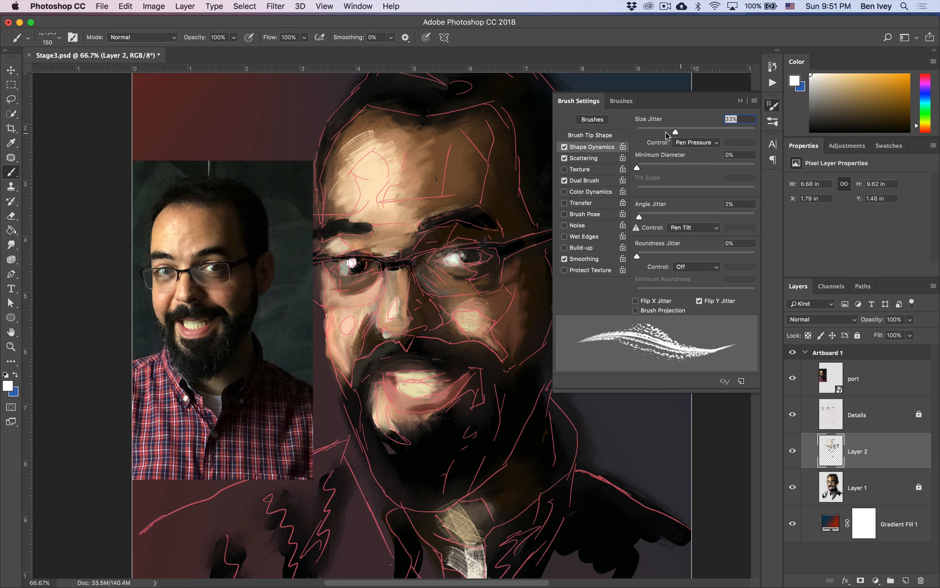
{"action": "left_click", "coordinate": [769, 105]}
{"action": "mouse_move", "coordinate": [182, 101]}
{"action": "left_mouse_down"}
{"action": "mouse_move", "coordinate": [184, 115]}
{"action": "mouse_move", "coordinate": [254, 116]}
{"action": "left_mouse_up"}
{"action": "key", "text": "super+z"}
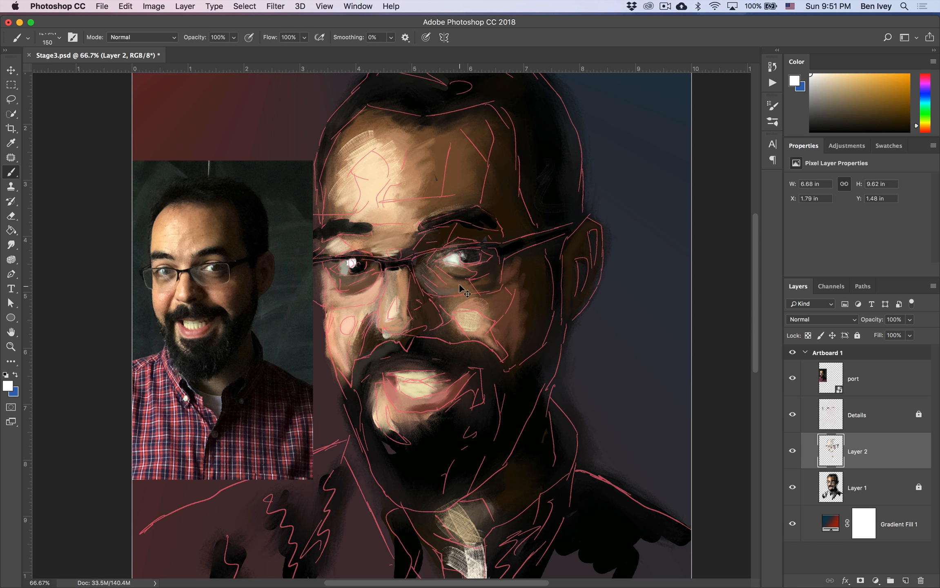
Step: Reduce the brush to 45 px and paint the rims of both eyeglass lenses in sampled and lighter tan tones
{"action": "key", "text": "bracketleft"}
{"action": "key", "text": "bracketleft"}
{"action": "key", "text": "bracketleft"}
{"action": "key", "text": "bracketleft"}
{"action": "key", "text": "bracketleft"}
{"action": "key", "text": "bracketleft"}
{"action": "key", "text": "bracketleft"}
{"action": "key", "text": "bracketleft"}
{"action": "left_click", "coordinate": [283, 247], "text": "alt"}
{"action": "left_click", "coordinate": [475, 245], "text": "alt"}
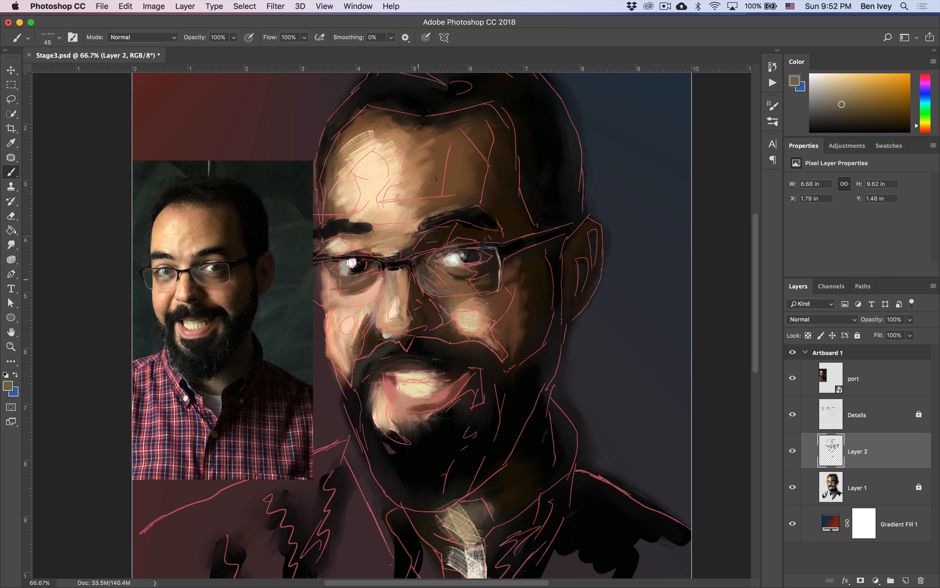
{"action": "left_click", "coordinate": [838, 87]}
{"action": "left_click_drag", "start_coordinate": [446, 296], "coordinate": [360, 258]}
Step: Move the port photo to the artboard's right-hand side, and smudge the upper rim of the left-hand lens without the Details guides
{"action": "left_click_drag", "start_coordinate": [223, 319], "coordinate": [605, 334]}
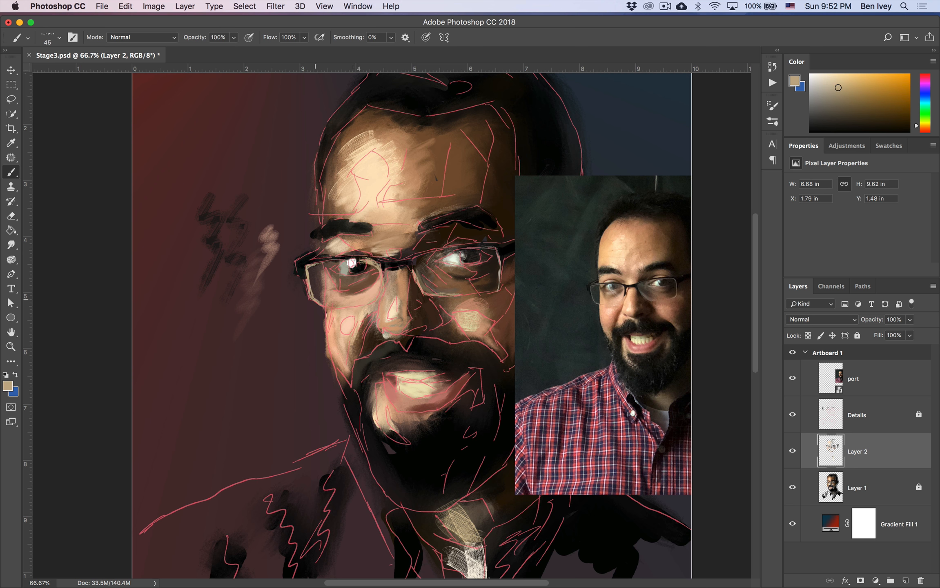
{"action": "left_click_drag", "start_coordinate": [323, 254], "coordinate": [320, 221]}
{"action": "left_click", "coordinate": [792, 414]}
{"action": "left_click_drag", "start_coordinate": [418, 239], "coordinate": [348, 245]}
{"action": "key", "text": "r"}
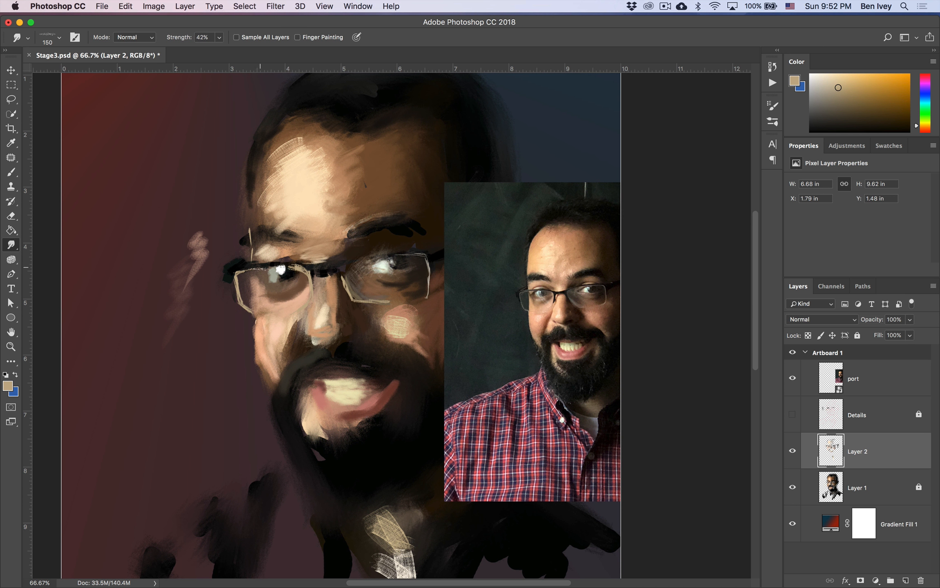
{"action": "left_click_drag", "start_coordinate": [260, 268], "coordinate": [287, 264]}
{"action": "key", "text": "b"}
{"action": "left_click", "coordinate": [794, 415]}
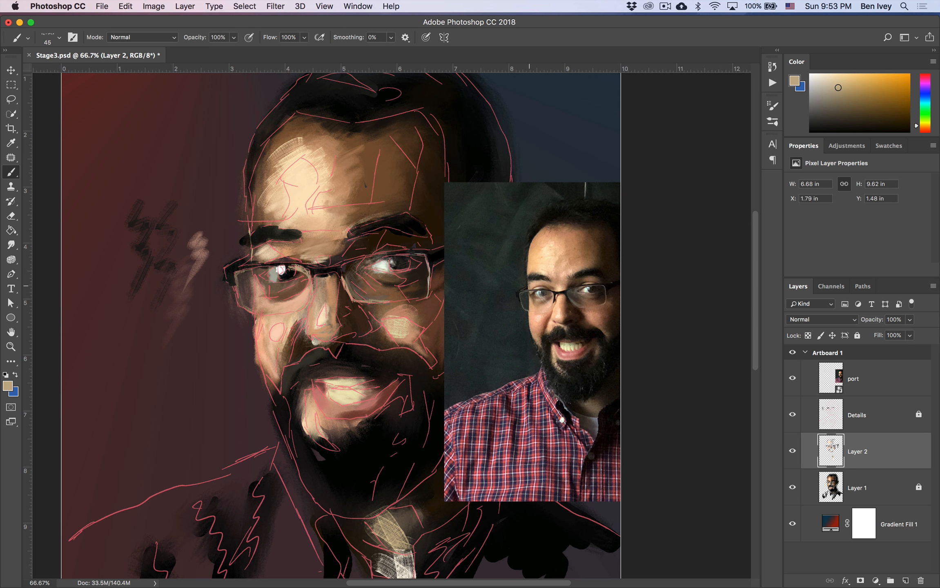
Step: Add a skin tone sampled from the photo around the left-hand lens, and near-white highlights on the forehead
{"action": "left_click", "coordinate": [545, 287], "text": "alt"}
{"action": "mouse_move", "coordinate": [254, 248]}
{"action": "left_mouse_down"}
{"action": "mouse_move", "coordinate": [265, 261]}
{"action": "mouse_move", "coordinate": [264, 350]}
{"action": "mouse_move", "coordinate": [268, 332]}
{"action": "left_mouse_up"}
{"action": "left_click", "coordinate": [816, 75]}
{"action": "left_click_drag", "start_coordinate": [304, 184], "coordinate": [295, 214]}
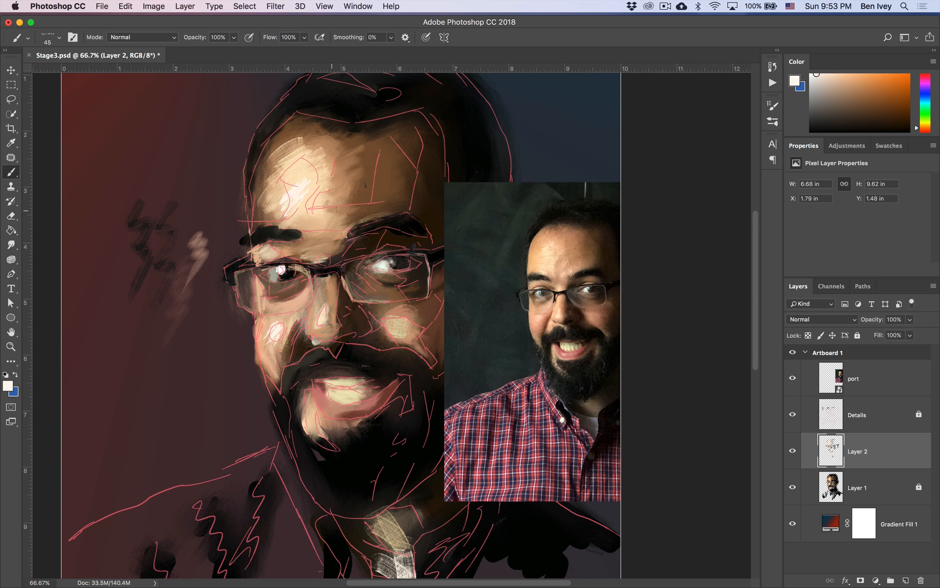
Step: Enlarge the brush to 100 px and hatch near-white highlights on the forehead and above the nose bridge, trying one on the nose
{"action": "key", "text": "]"}
{"action": "key", "text": "]"}
{"action": "key", "text": "]"}
{"action": "key", "text": "]"}
{"action": "key", "text": "]"}
{"action": "key", "text": "]"}
{"action": "mouse_move", "coordinate": [304, 162]}
{"action": "left_mouse_down"}
{"action": "mouse_move", "coordinate": [285, 184]}
{"action": "mouse_move", "coordinate": [300, 216]}
{"action": "left_mouse_up"}
{"action": "left_click_drag", "start_coordinate": [313, 256], "coordinate": [307, 260]}
{"action": "left_click_drag", "start_coordinate": [323, 302], "coordinate": [323, 321]}
{"action": "key", "text": "super+z"}
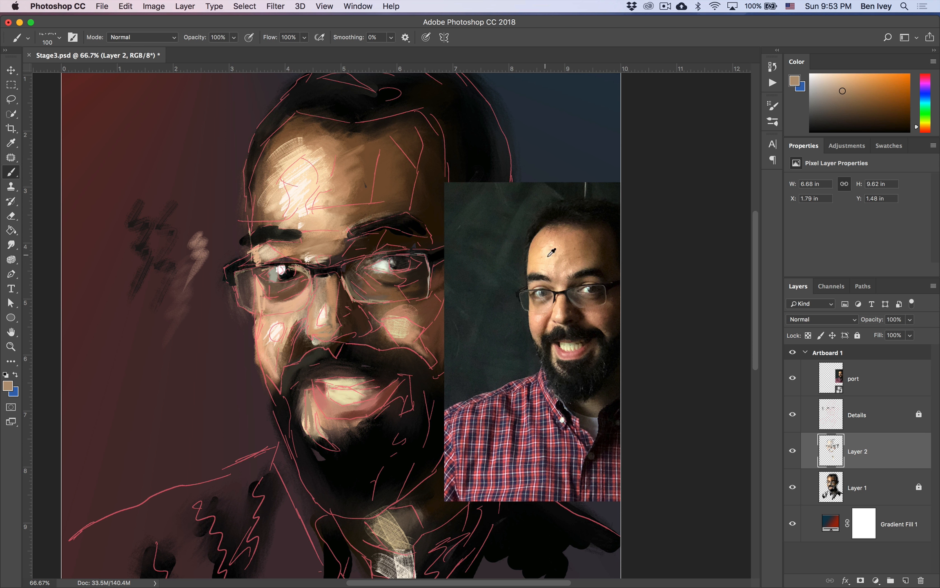
Step: Sample a light skin tone from the photo's forehead and hatch it beside the left-hand corner of the mouth
{"action": "left_click", "coordinate": [552, 241], "text": "alt"}
{"action": "left_click", "coordinate": [552, 244], "text": "alt"}
{"action": "mouse_move", "coordinate": [310, 394]}
{"action": "left_mouse_down"}
{"action": "mouse_move", "coordinate": [309, 427]}
{"action": "mouse_move", "coordinate": [327, 448]}
{"action": "left_mouse_up"}
Step: Pick dark greys and hatch hair strokes along the beard's left-hand edge and its lower right-hand part
{"action": "left_click", "coordinate": [816, 94]}
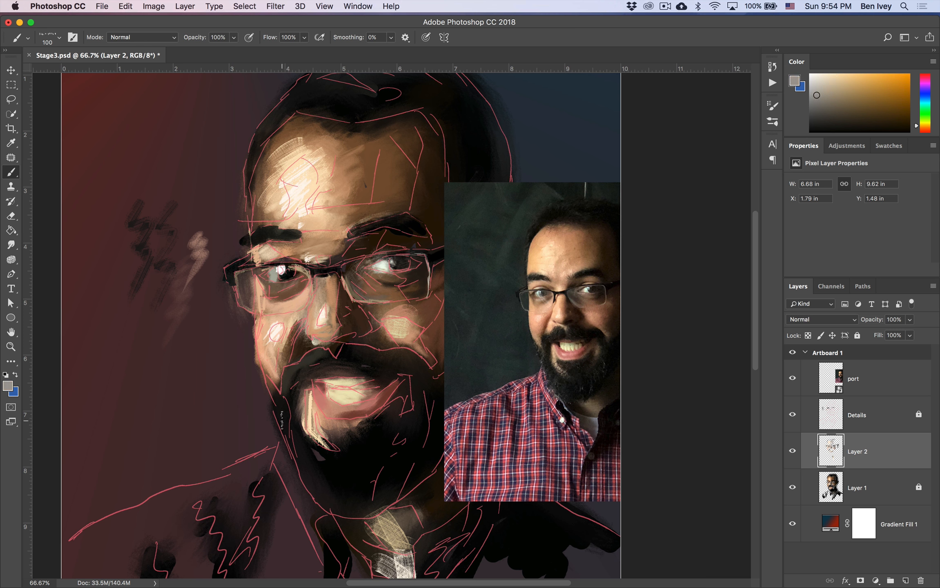
{"action": "left_click", "coordinate": [820, 114]}
{"action": "mouse_move", "coordinate": [278, 405]}
{"action": "left_mouse_down"}
{"action": "mouse_move", "coordinate": [288, 444]}
{"action": "mouse_move", "coordinate": [282, 432]}
{"action": "left_mouse_up"}
{"action": "mouse_move", "coordinate": [285, 408]}
{"action": "left_mouse_down"}
{"action": "mouse_move", "coordinate": [291, 452]}
{"action": "mouse_move", "coordinate": [314, 494]}
{"action": "left_mouse_up"}
{"action": "left_click_drag", "start_coordinate": [314, 493], "coordinate": [337, 507]}
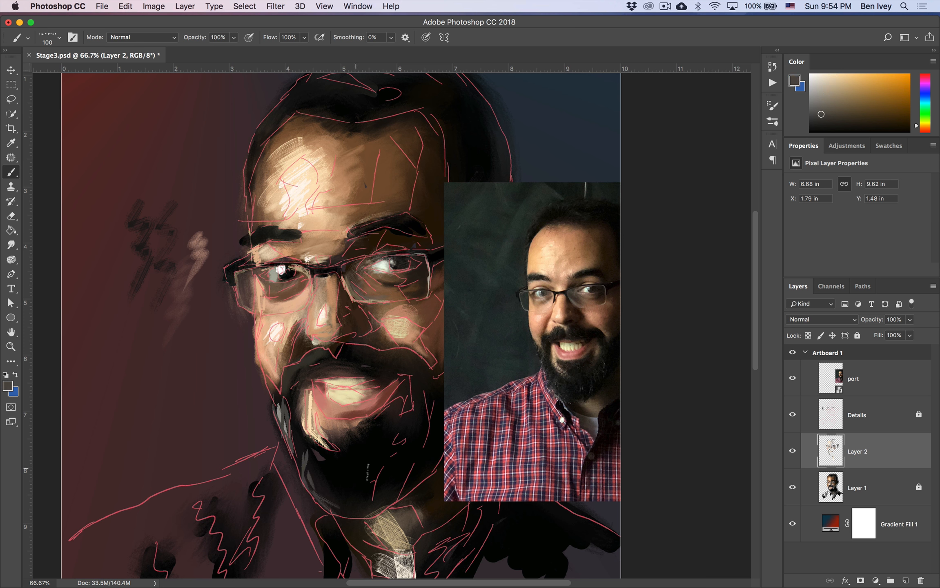
{"action": "left_click_drag", "start_coordinate": [381, 444], "coordinate": [385, 473]}
{"action": "left_click_drag", "start_coordinate": [394, 425], "coordinate": [404, 469]}
{"action": "mouse_move", "coordinate": [415, 426]}
{"action": "left_mouse_down"}
{"action": "mouse_move", "coordinate": [382, 453]}
{"action": "mouse_move", "coordinate": [374, 478]}
{"action": "left_mouse_up"}
{"action": "left_click_drag", "start_coordinate": [382, 457], "coordinate": [367, 497]}
Step: Hide the Details guides and smudge the grey strokes into the beard
{"action": "left_click", "coordinate": [792, 414]}
{"action": "left_click", "coordinate": [11, 245]}
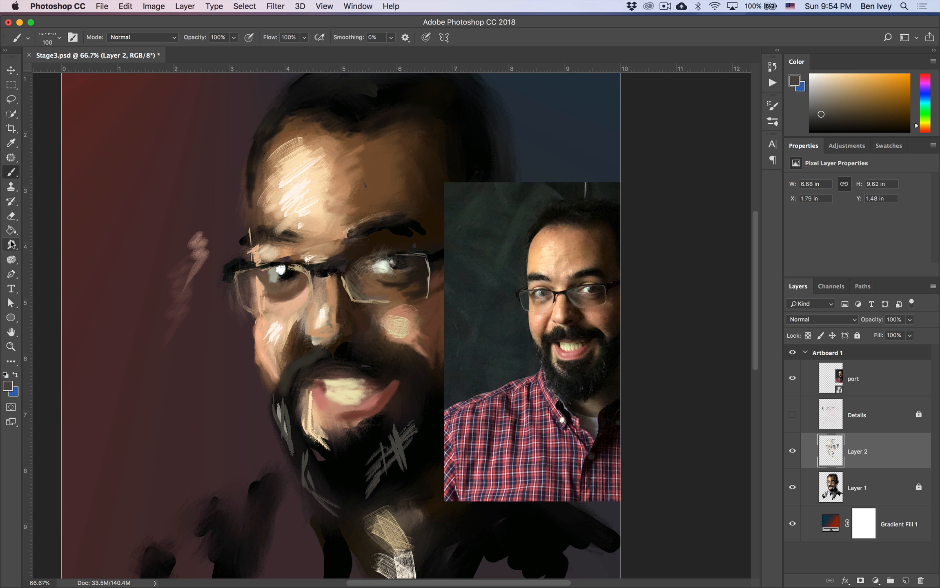
{"action": "left_click_drag", "start_coordinate": [397, 434], "coordinate": [370, 464]}
{"action": "left_click_drag", "start_coordinate": [409, 425], "coordinate": [354, 480]}
{"action": "left_click_drag", "start_coordinate": [309, 456], "coordinate": [330, 510]}
{"action": "left_click_drag", "start_coordinate": [373, 296], "coordinate": [272, 322]}
Step: Move the port photo back to the artboard's left-hand side and make Layer 2 active again
{"action": "key", "text": "v"}
{"action": "mouse_move", "coordinate": [449, 286]}
{"action": "left_mouse_down"}
{"action": "mouse_move", "coordinate": [472, 198]}
{"action": "mouse_move", "coordinate": [225, 228]}
{"action": "left_mouse_up"}
{"action": "left_click", "coordinate": [862, 383]}
{"action": "left_click_drag", "start_coordinate": [371, 264], "coordinate": [216, 248]}
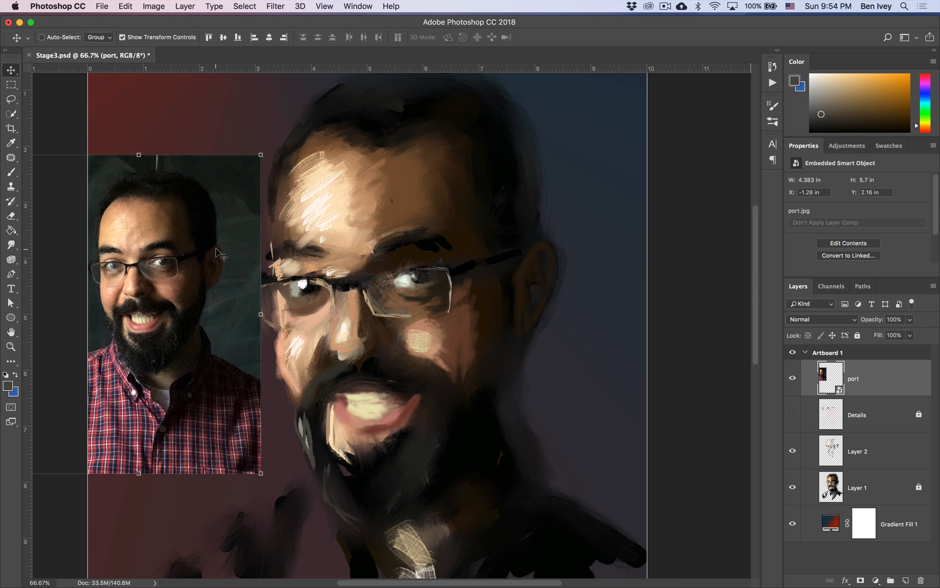
{"action": "left_click_drag", "start_coordinate": [411, 245], "coordinate": [405, 313]}
{"action": "left_click", "coordinate": [862, 452]}
Step: Try the History Brush on the hair and give it a rake brush preset
{"action": "left_click", "coordinate": [11, 202]}
{"action": "mouse_move", "coordinate": [380, 171]}
{"action": "left_mouse_down"}
{"action": "mouse_move", "coordinate": [389, 160]}
{"action": "mouse_move", "coordinate": [438, 159]}
{"action": "mouse_move", "coordinate": [425, 179]}
{"action": "left_mouse_up"}
{"action": "left_click", "coordinate": [59, 37]}
{"action": "scroll", "coordinate": [94, 345], "scroll_direction": "down", "scroll_amount": 2}
{"action": "left_click", "coordinate": [97, 339]}
Step: Try hatching over the top of the hair with the History Brush, and undo the strokes
{"action": "left_click_drag", "start_coordinate": [336, 188], "coordinate": [359, 180]}
{"action": "left_click_drag", "start_coordinate": [367, 184], "coordinate": [400, 163]}
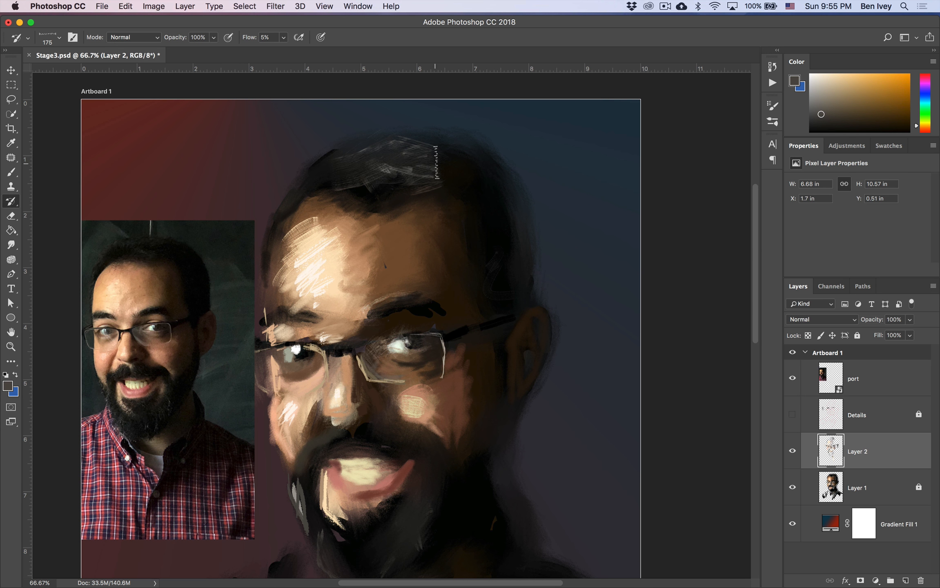
{"action": "mouse_move", "coordinate": [455, 186]}
{"action": "left_mouse_down"}
{"action": "mouse_move", "coordinate": [468, 184]}
{"action": "mouse_move", "coordinate": [461, 176]}
{"action": "left_mouse_up"}
{"action": "key", "text": "alt+super+z"}
{"action": "key", "text": "alt+super+z"}
{"action": "key", "text": "alt+super+z"}
{"action": "key", "text": "alt+super+z"}
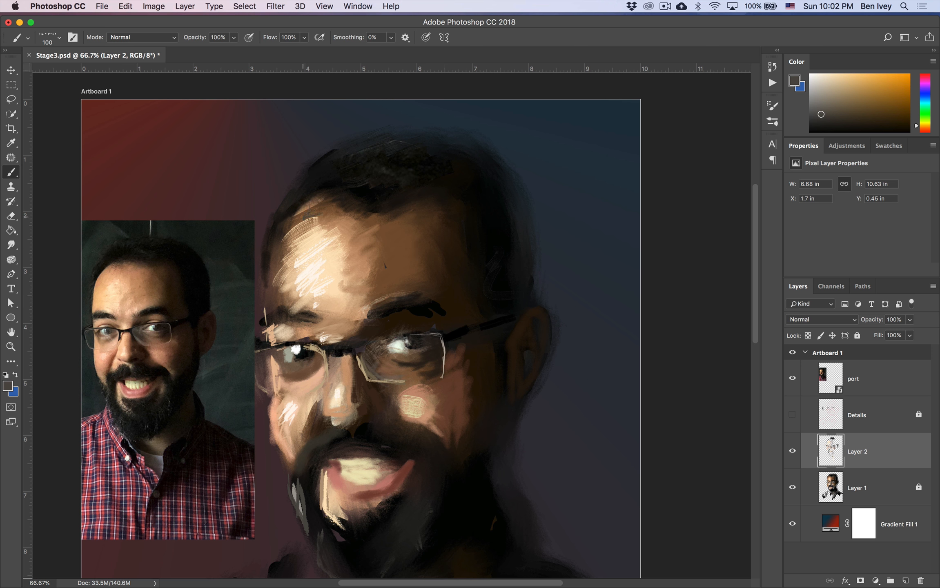
Step: Try hatching sampled cream along the forehead's left-hand edge, and undo the strokes
{"action": "left_click", "coordinate": [312, 236], "text": "alt"}
{"action": "mouse_move", "coordinate": [320, 204]}
{"action": "left_mouse_down"}
{"action": "mouse_move", "coordinate": [284, 240]}
{"action": "mouse_move", "coordinate": [266, 287]}
{"action": "left_mouse_up"}
{"action": "key", "text": "super+space"}
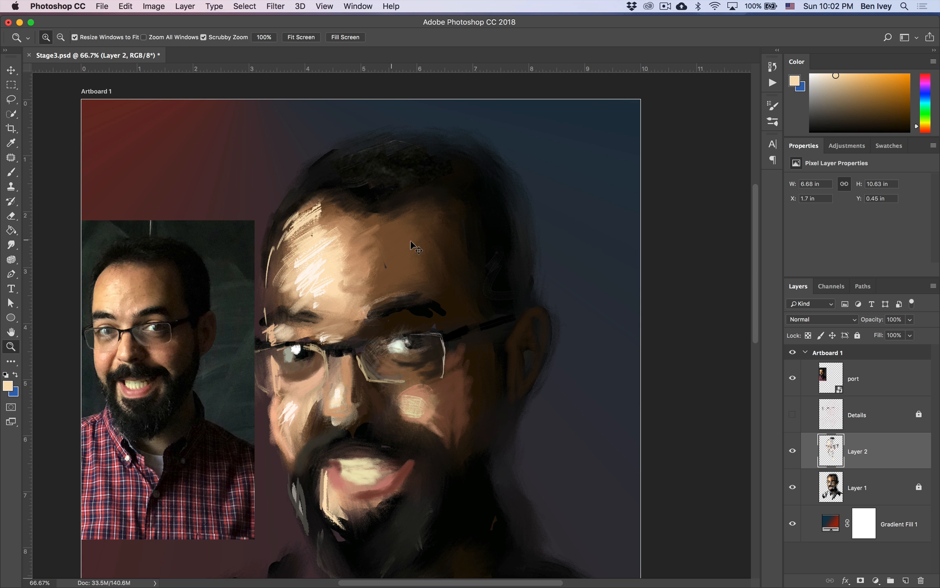
{"action": "key", "text": "alt+super+z"}
{"action": "key", "text": "alt+super+z"}
{"action": "key", "text": "alt+super+z"}
{"action": "key", "text": "alt+super+z"}
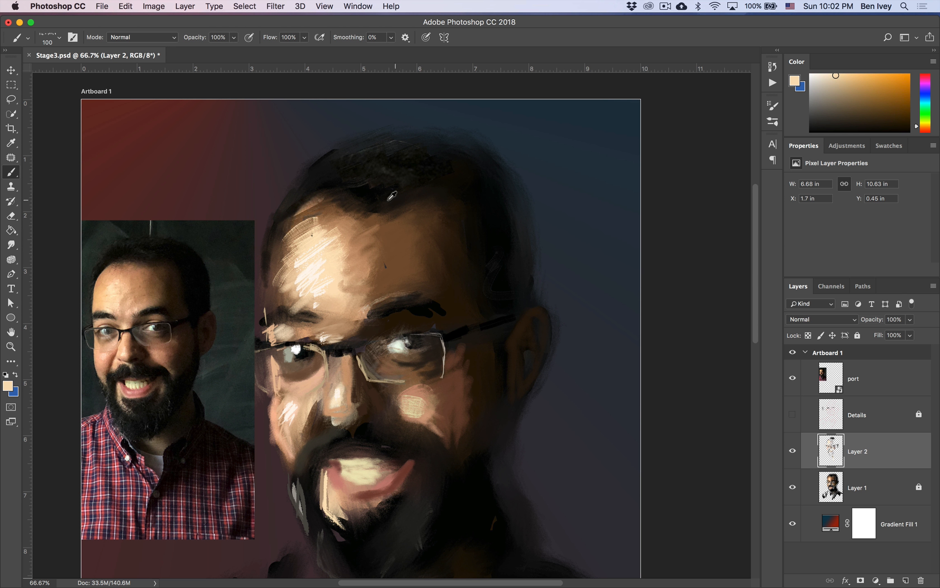
Step: Sample black from the hairline and hatch hair strands over the top of the head, setting the brush's flow to 50%
{"action": "left_click", "coordinate": [388, 200], "text": "alt"}
{"action": "left_click_drag", "start_coordinate": [387, 170], "coordinate": [365, 180]}
{"action": "left_click_drag", "start_coordinate": [389, 144], "coordinate": [340, 159]}
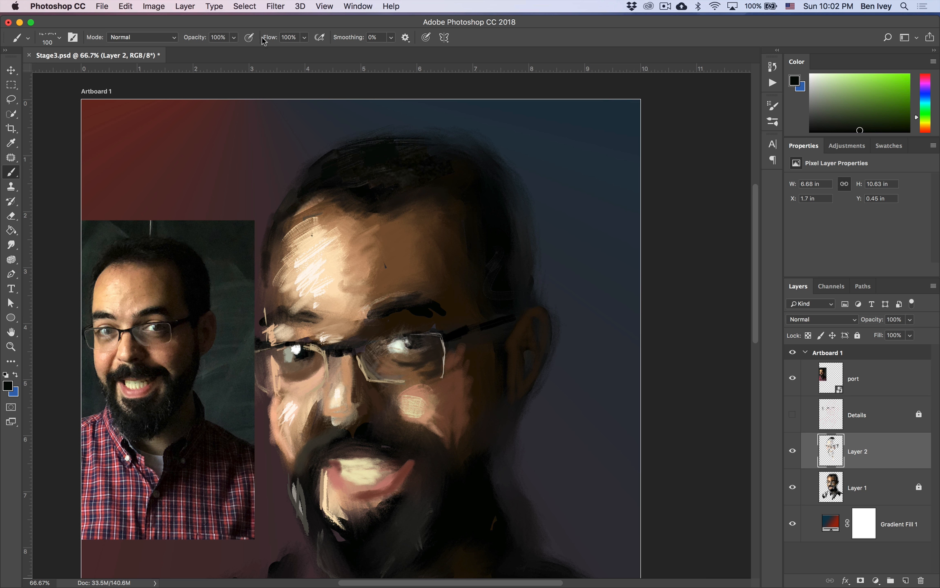
{"action": "key", "text": "shift+5"}
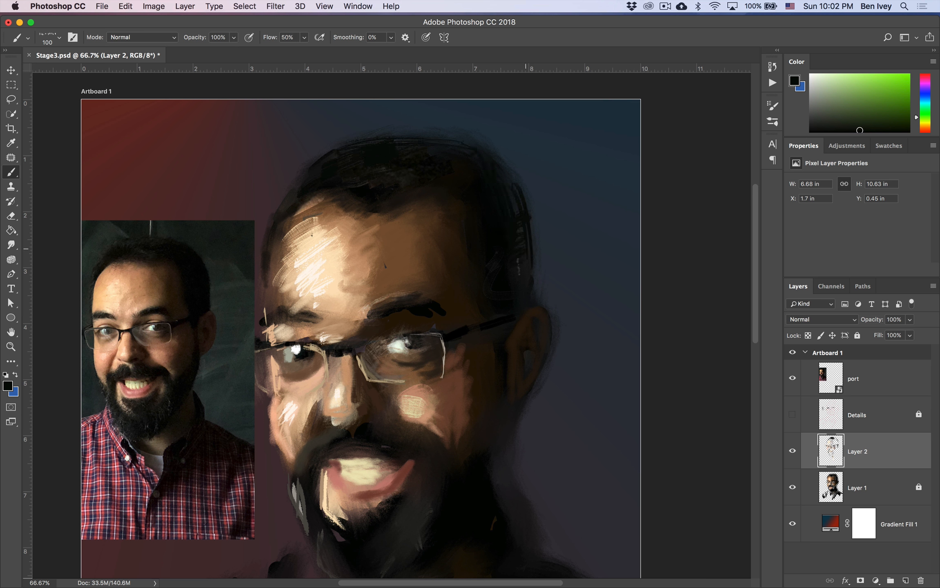
Step: Blend the hatching in the beard and around the lower lip with the History Brush at 40% opacity
{"action": "scroll", "coordinate": [531, 277], "scroll_direction": "down", "scroll_amount": 5}
{"action": "key", "text": "y"}
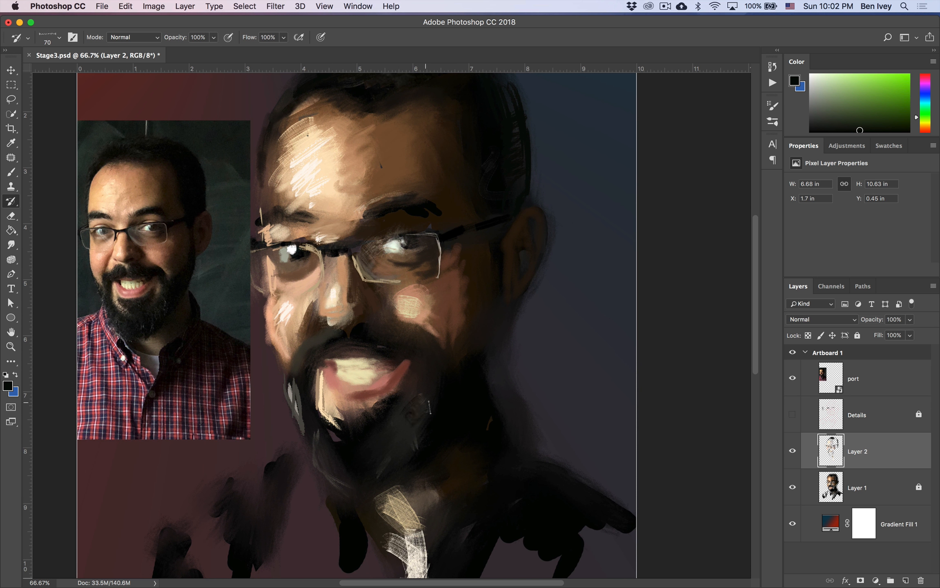
{"action": "left_click_drag", "start_coordinate": [428, 408], "coordinate": [410, 435]}
{"action": "key", "text": "4"}
{"action": "mouse_move", "coordinate": [406, 365]}
{"action": "left_mouse_down"}
{"action": "mouse_move", "coordinate": [390, 402]}
{"action": "mouse_move", "coordinate": [339, 439]}
{"action": "mouse_move", "coordinate": [345, 453]}
{"action": "left_mouse_up"}
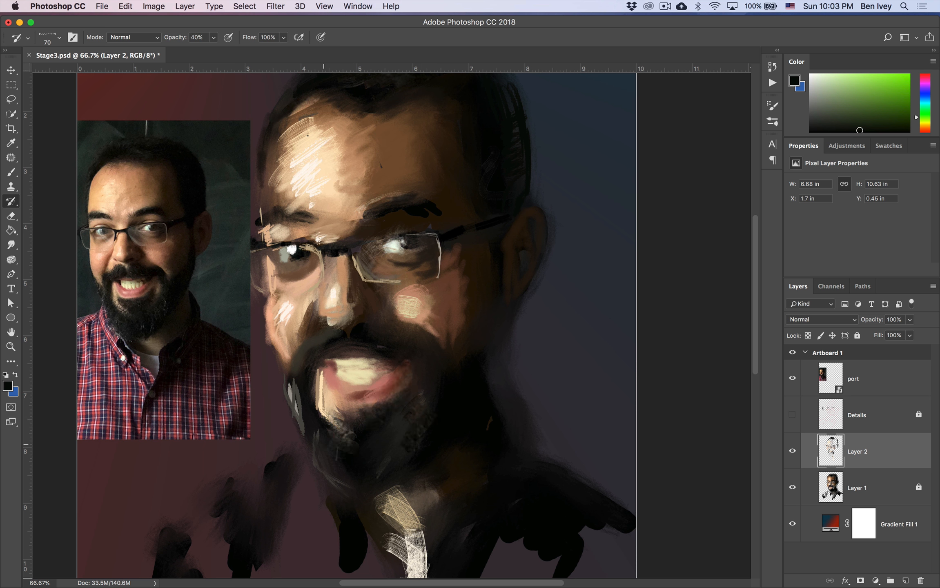
Step: Sample a dark beard tone, and soften the right-hand eye and the forehead and left-hand cheek highlights with the History Brush
{"action": "key", "text": "b"}
{"action": "left_click", "coordinate": [424, 390], "text": "alt"}
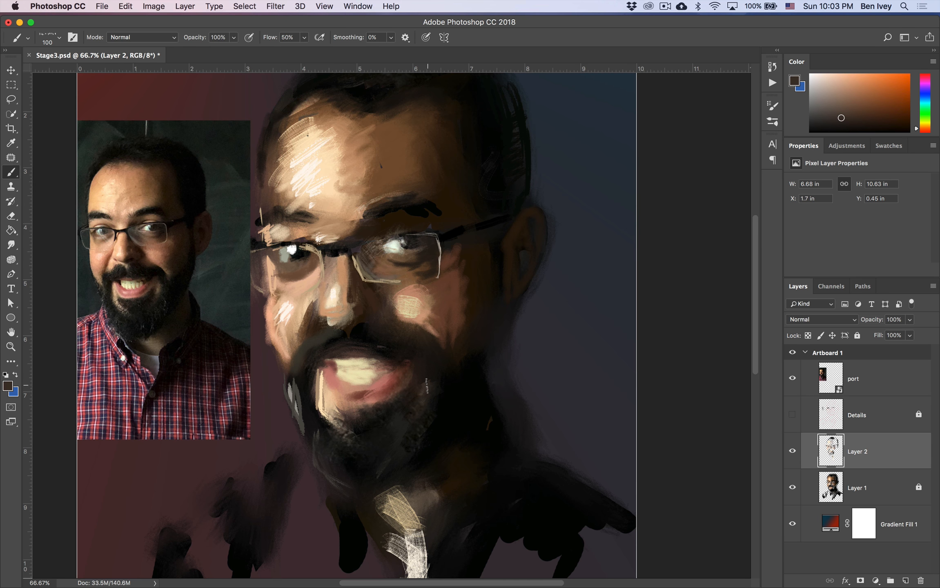
{"action": "scroll", "coordinate": [388, 322], "scroll_direction": "up", "scroll_amount": 2}
{"action": "key", "text": "y"}
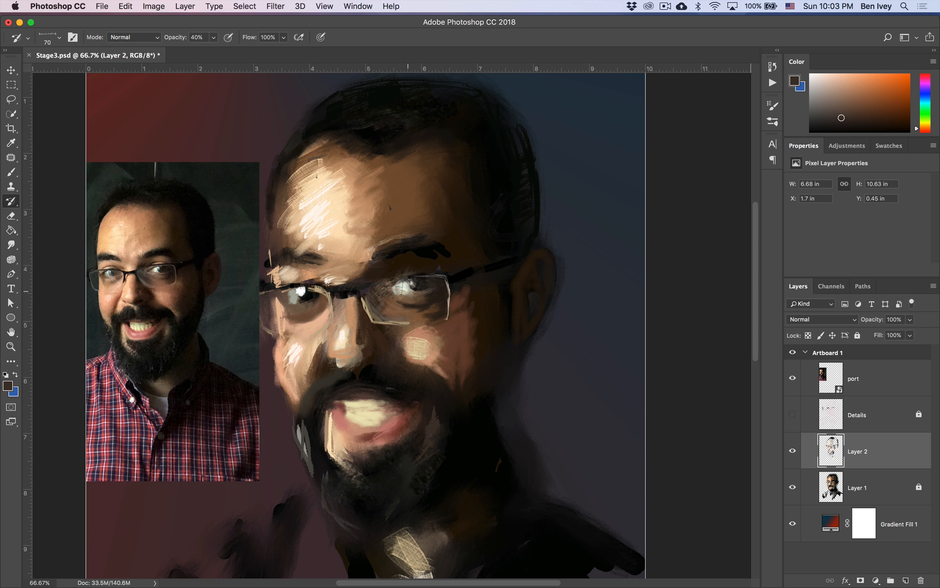
{"action": "mouse_move", "coordinate": [403, 288]}
{"action": "left_mouse_down"}
{"action": "mouse_move", "coordinate": [416, 284]}
{"action": "mouse_move", "coordinate": [408, 287]}
{"action": "left_mouse_up"}
{"action": "mouse_move", "coordinate": [292, 245]}
{"action": "left_mouse_down"}
{"action": "mouse_move", "coordinate": [287, 168]}
{"action": "mouse_move", "coordinate": [322, 156]}
{"action": "mouse_move", "coordinate": [296, 241]}
{"action": "mouse_move", "coordinate": [330, 160]}
{"action": "mouse_move", "coordinate": [290, 343]}
{"action": "mouse_move", "coordinate": [293, 386]}
{"action": "left_mouse_up"}
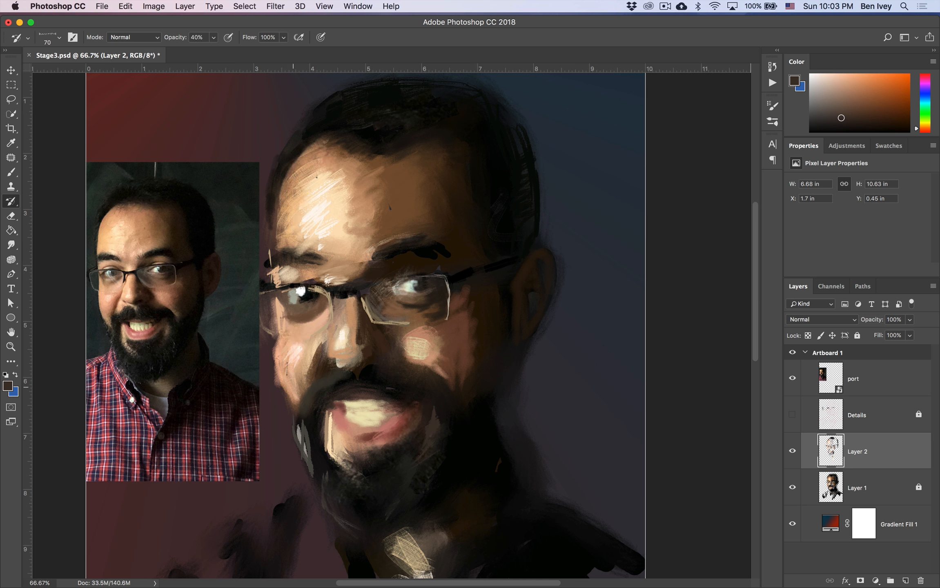
Step: Soften the nose tip, the forehead and the right-hand cheek on Layer 2 with the History Brush at 40% opacity
{"action": "left_click_drag", "start_coordinate": [345, 339], "coordinate": [343, 327]}
{"action": "mouse_move", "coordinate": [371, 220]}
{"action": "left_mouse_down"}
{"action": "mouse_move", "coordinate": [380, 178]}
{"action": "mouse_move", "coordinate": [393, 217]}
{"action": "left_mouse_up"}
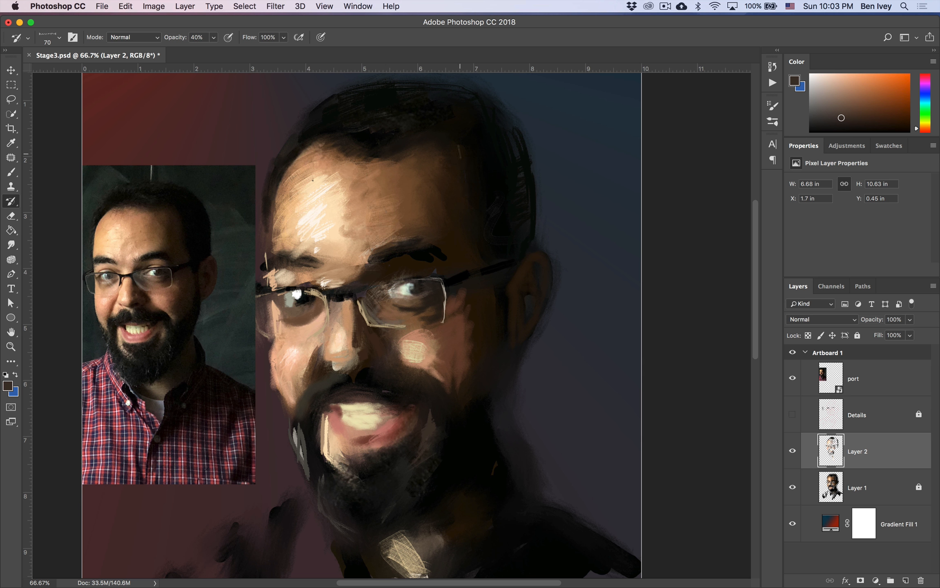
{"action": "left_click_drag", "start_coordinate": [470, 322], "coordinate": [463, 370]}
{"action": "mouse_move", "coordinate": [456, 303]}
{"action": "left_mouse_down"}
{"action": "mouse_move", "coordinate": [427, 339]}
{"action": "mouse_move", "coordinate": [432, 373]}
{"action": "left_mouse_up"}
Step: Sample cream and brighten the right-hand cheek highlight with the Brush, and fit the whole artboard in view
{"action": "key", "text": "b"}
{"action": "left_click", "coordinate": [419, 345], "text": "alt"}
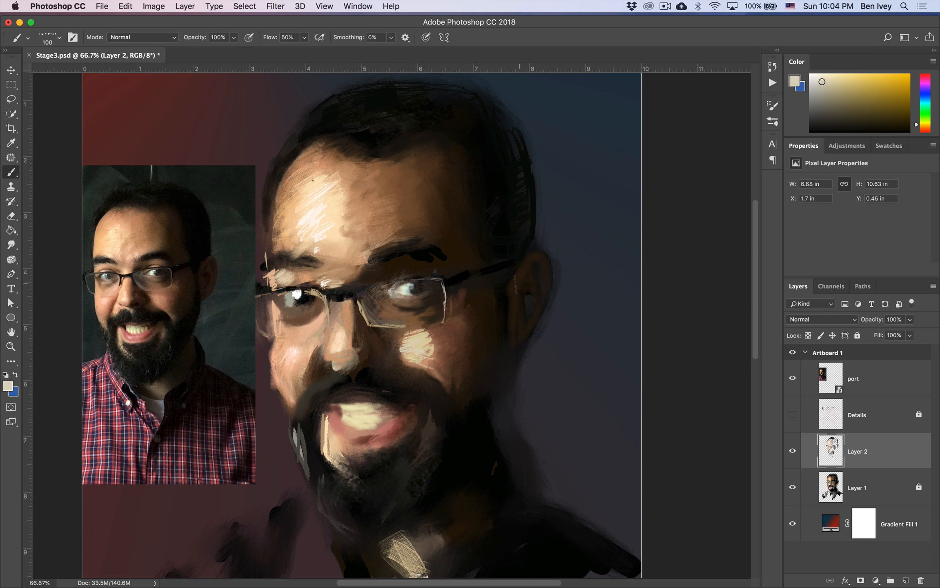
{"action": "key", "text": "shift+b"}
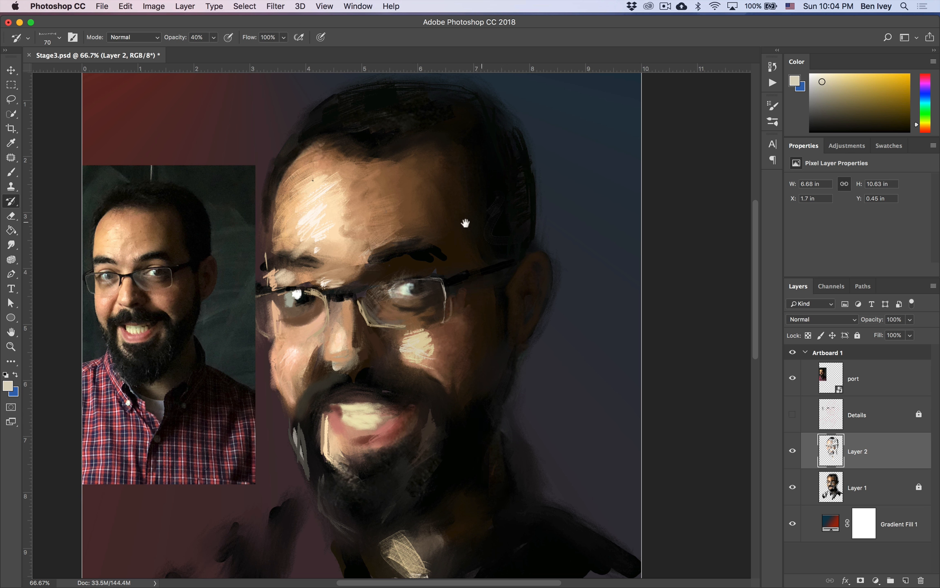
{"action": "left_click_drag", "start_coordinate": [465, 223], "coordinate": [515, 223]}
{"action": "key", "text": "0"}
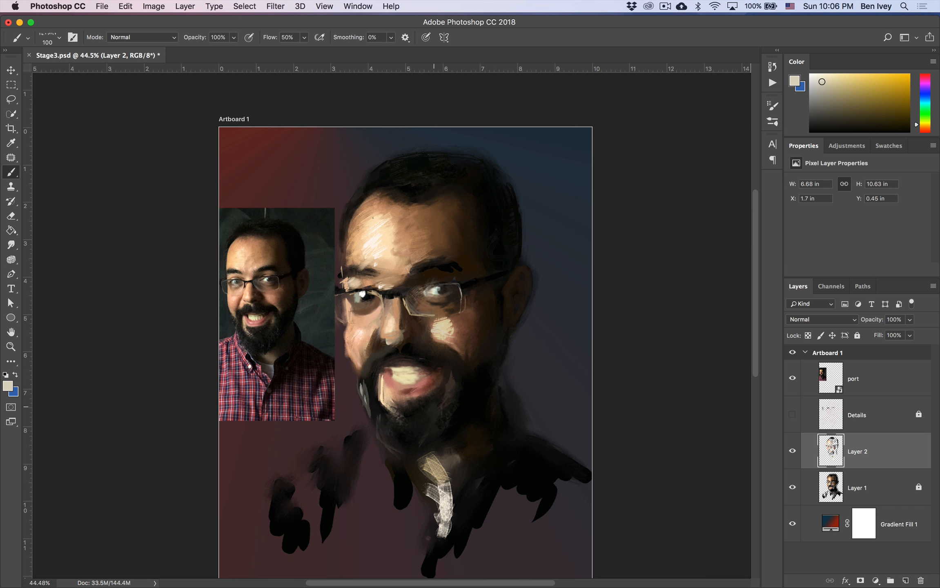
Step: Paint near-black strokes on the upper-left background and over the neck highlight at 87% flow, and lower the brush's flow to 45%
{"action": "left_click_drag", "start_coordinate": [821, 84], "coordinate": [816, 75]}
{"action": "left_click", "coordinate": [864, 125]}
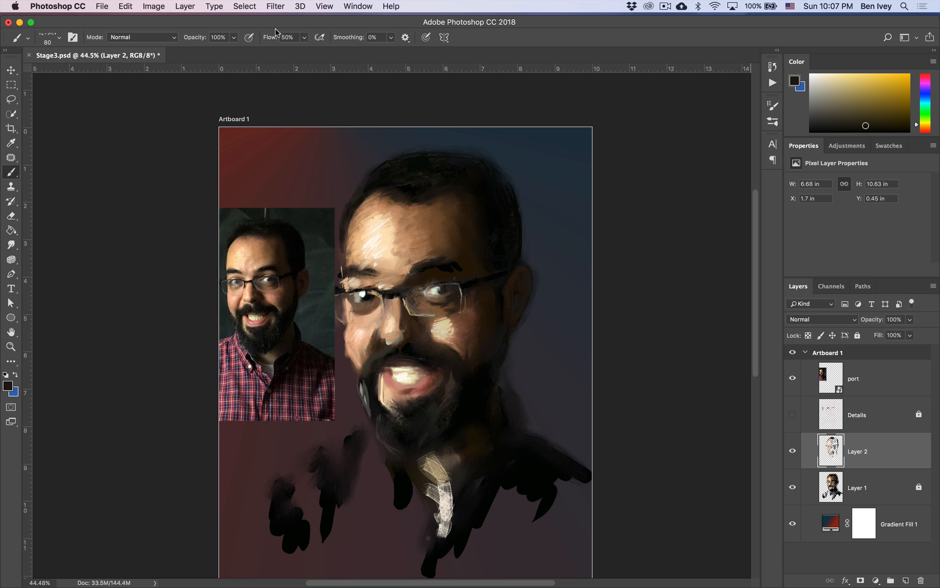
{"action": "left_click_drag", "start_coordinate": [279, 40], "coordinate": [281, 42]}
{"action": "left_click_drag", "start_coordinate": [249, 146], "coordinate": [261, 196]}
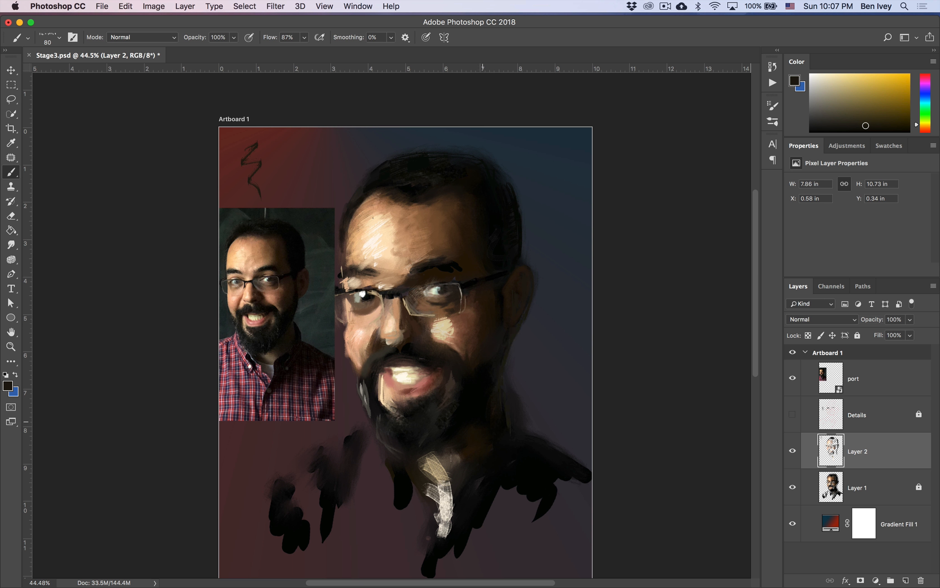
{"action": "mouse_move", "coordinate": [465, 509]}
{"action": "left_mouse_down"}
{"action": "mouse_move", "coordinate": [443, 510]}
{"action": "mouse_move", "coordinate": [445, 531]}
{"action": "mouse_move", "coordinate": [445, 492]}
{"action": "left_mouse_up"}
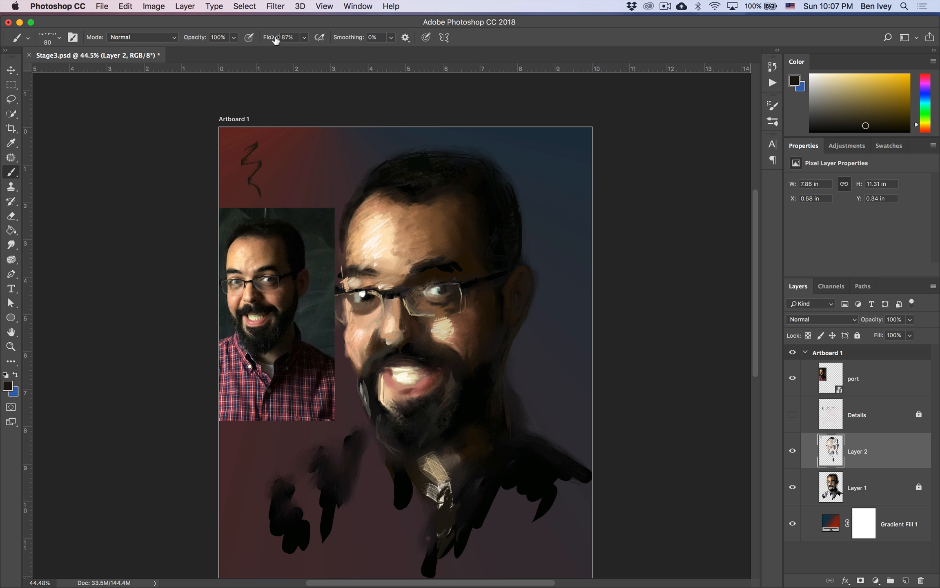
{"action": "left_click_drag", "start_coordinate": [276, 40], "coordinate": [259, 39]}
Step: Turn on Auto-Select, hide the transform controls, and move the reference photo off the artboard to its left
{"action": "left_click", "coordinate": [11, 70]}
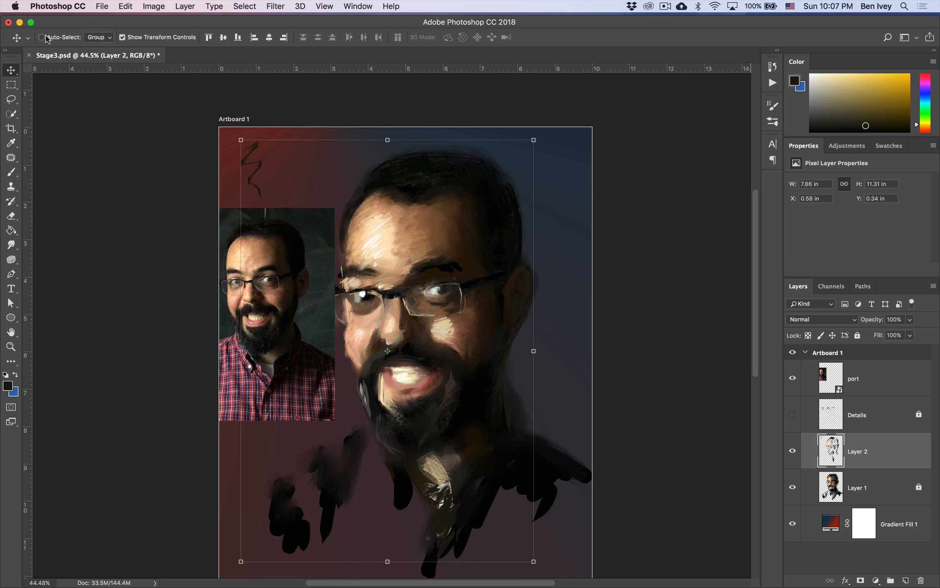
{"action": "left_click", "coordinate": [61, 40]}
{"action": "left_click", "coordinate": [235, 223]}
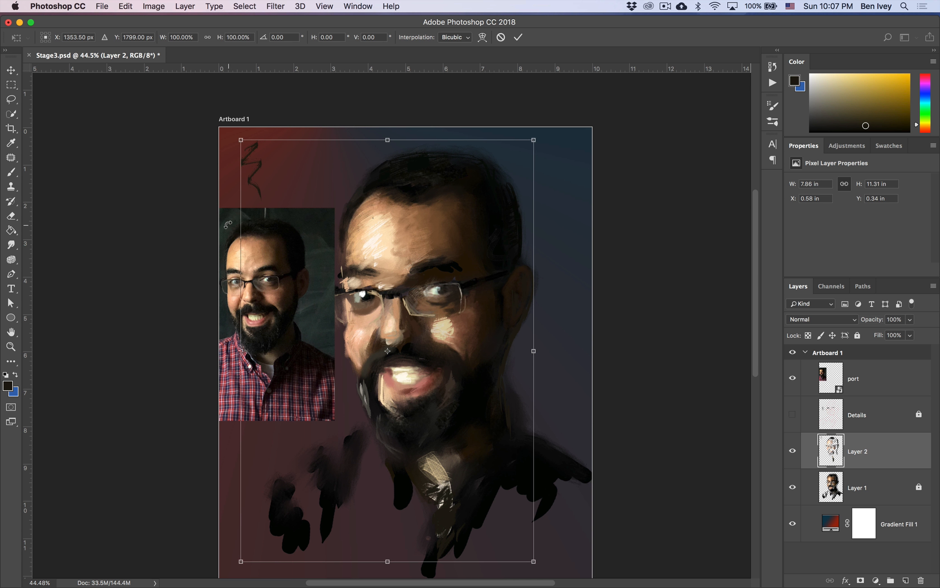
{"action": "key", "text": "Escape"}
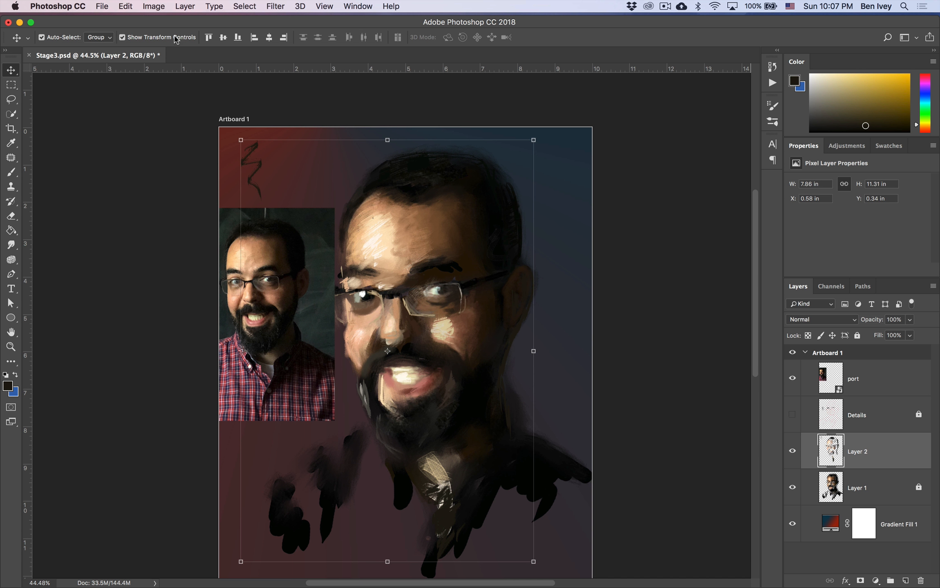
{"action": "left_click", "coordinate": [121, 37]}
{"action": "left_click_drag", "start_coordinate": [293, 241], "coordinate": [156, 266]}
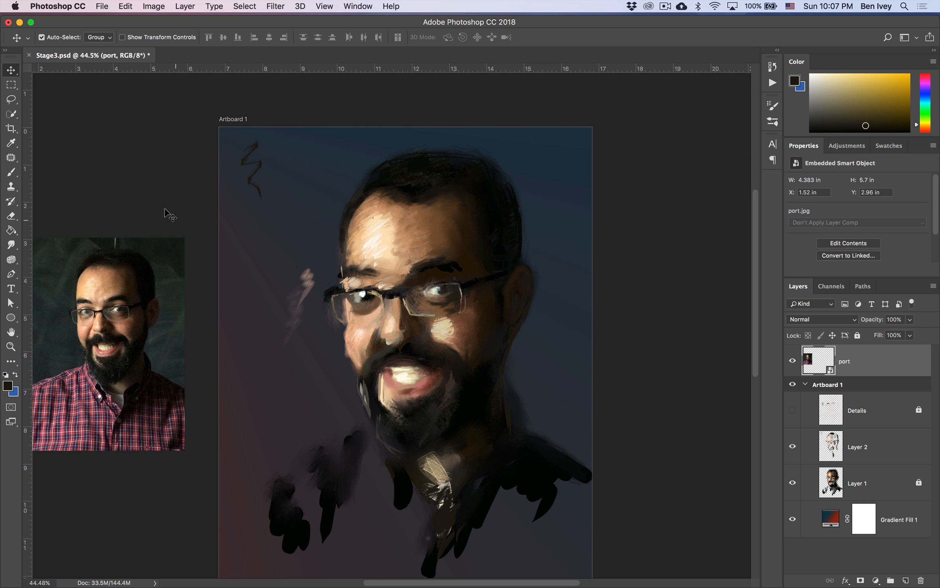
{"action": "scroll", "coordinate": [249, 290], "scroll_direction": "down", "scroll_amount": 5}
{"action": "scroll", "coordinate": [249, 291], "scroll_direction": "left", "scroll_amount": 4}
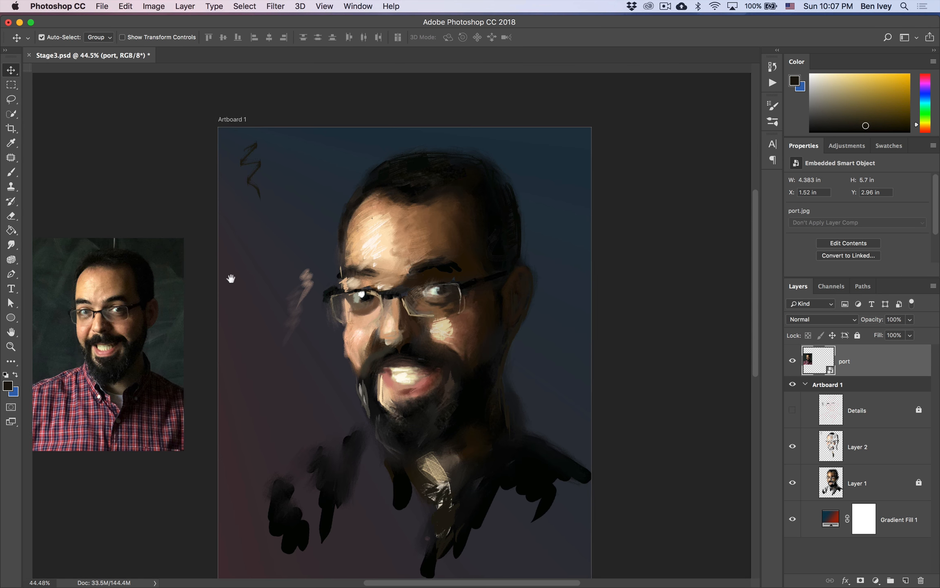
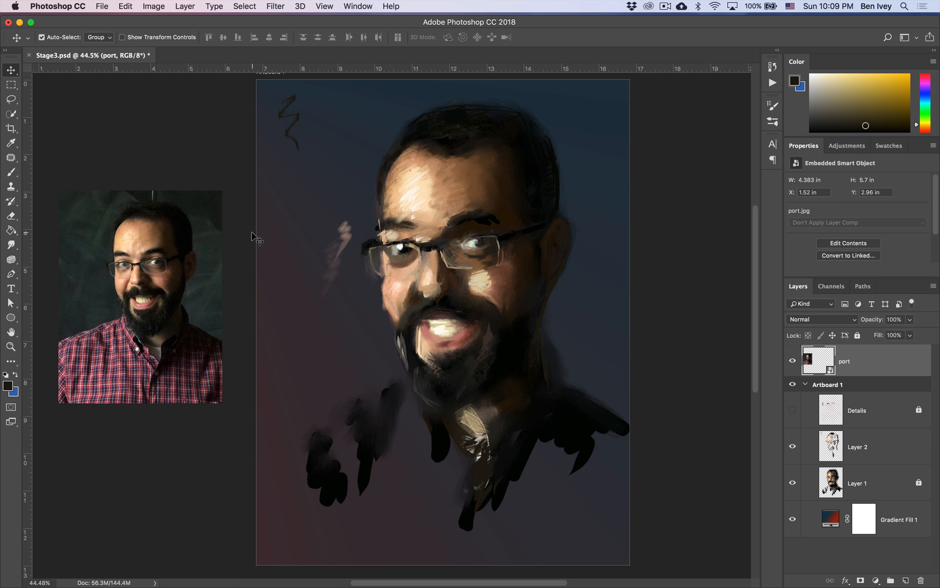
Step: Add a new layer and place it between Layer 1 and Gradient Fill 1
{"action": "left_click", "coordinate": [868, 481]}
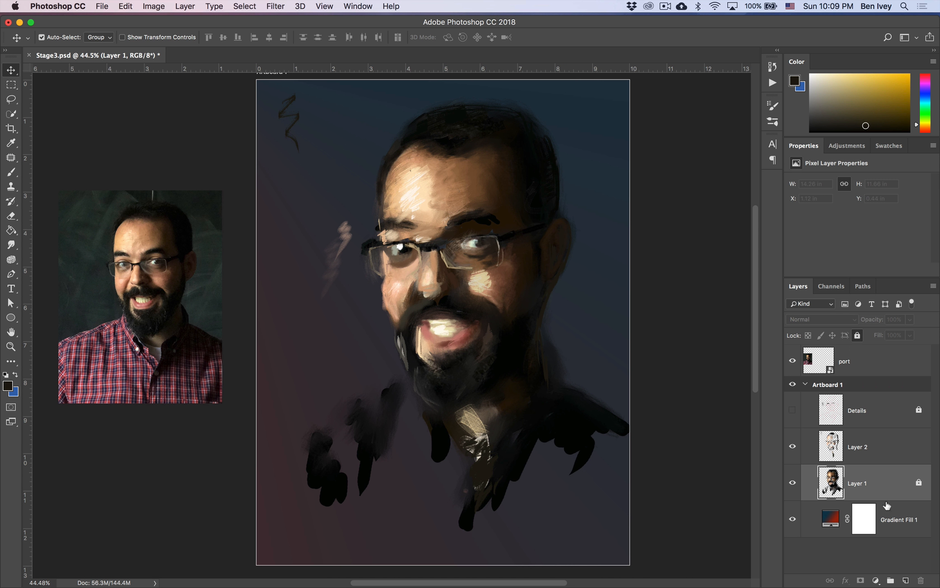
{"action": "left_click", "coordinate": [905, 581]}
{"action": "double_click", "coordinate": [874, 487]}
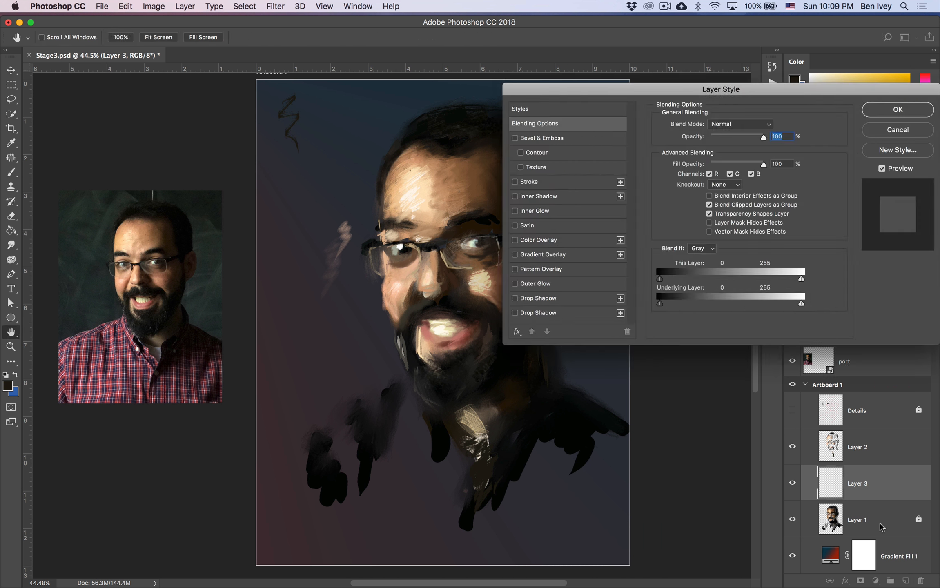
{"action": "left_click", "coordinate": [884, 133]}
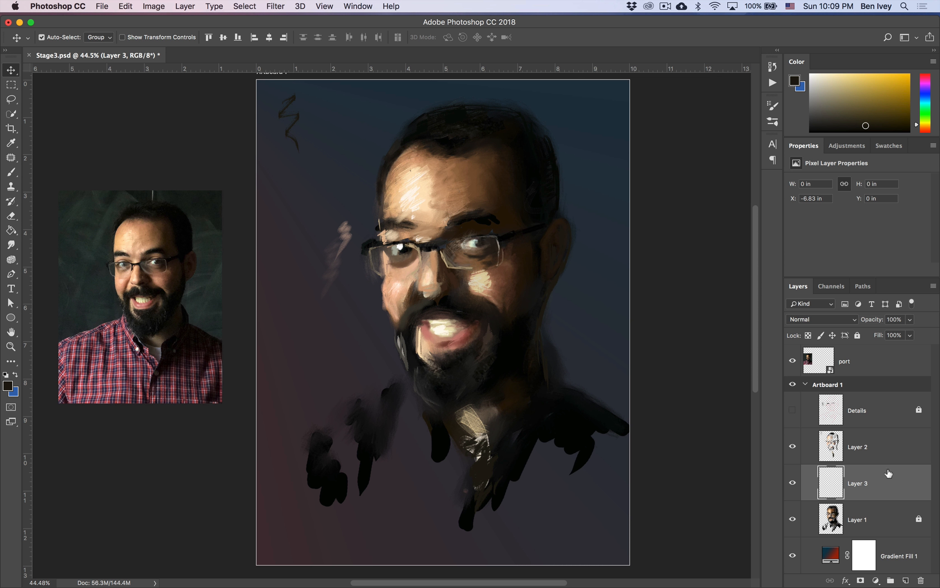
{"action": "left_click_drag", "start_coordinate": [885, 473], "coordinate": [878, 523]}
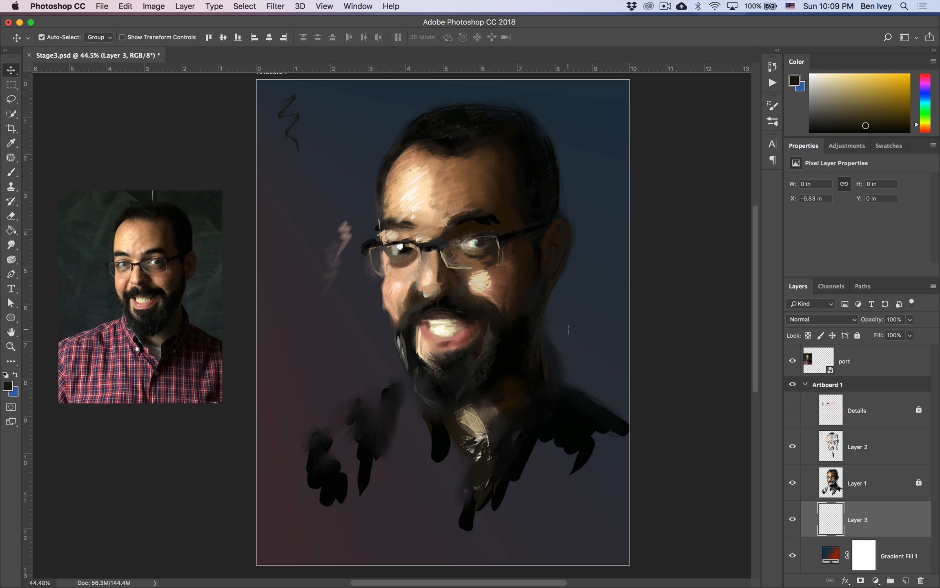
Step: Enlarge the brush to 300, sample a plum tone from the reference shirt, and block in the left-hand shoulder on Layer 3
{"action": "key", "text": "b"}
{"action": "key", "text": "bracketright"}
{"action": "key", "text": "bracketright"}
{"action": "key", "text": "bracketright"}
{"action": "key", "text": "bracketright"}
{"action": "key", "text": "bracketright"}
{"action": "key", "text": "bracketright"}
{"action": "key", "text": "bracketright"}
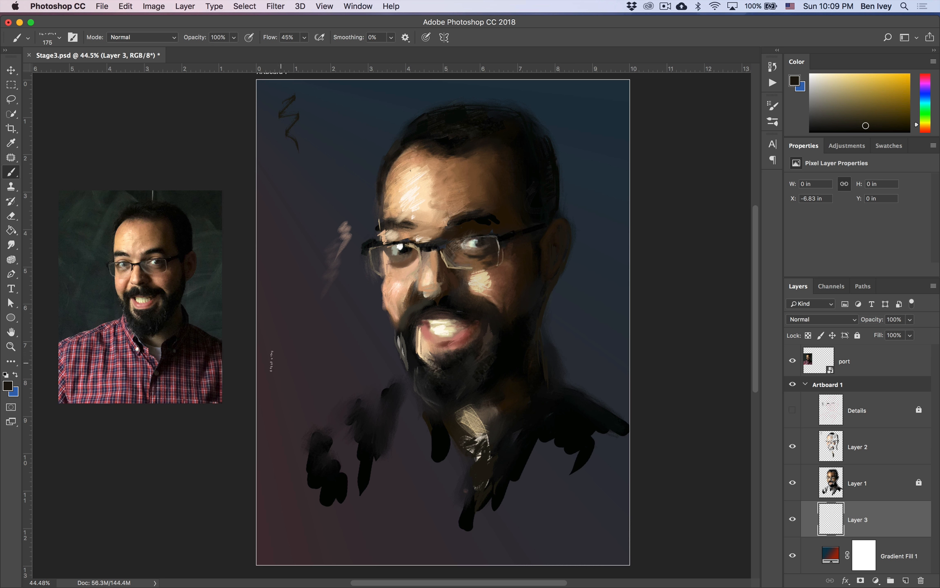
{"action": "left_click", "coordinate": [185, 364], "text": "alt"}
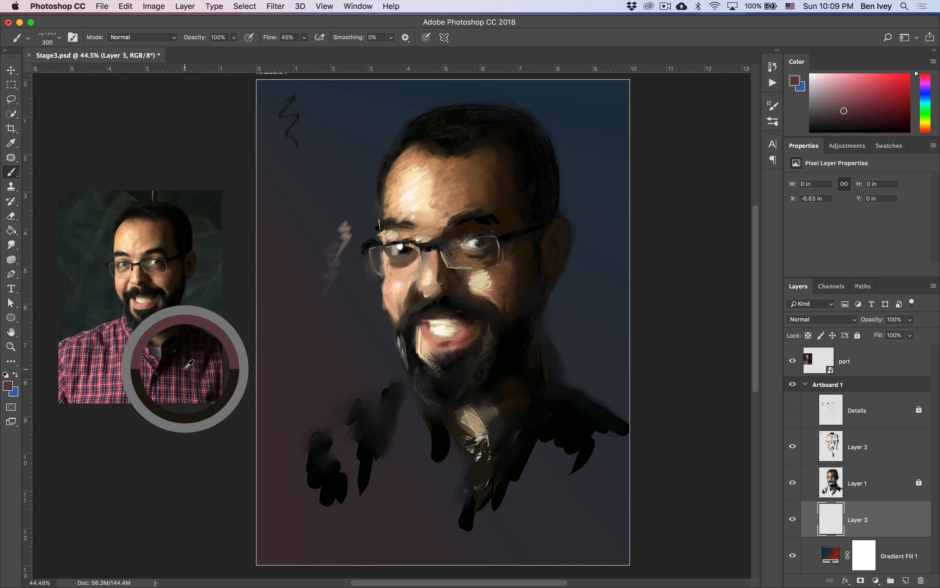
{"action": "left_click", "coordinate": [122, 364], "text": "alt"}
{"action": "left_click_drag", "start_coordinate": [123, 362], "coordinate": [126, 337]}
{"action": "left_click", "coordinate": [129, 336], "text": "alt"}
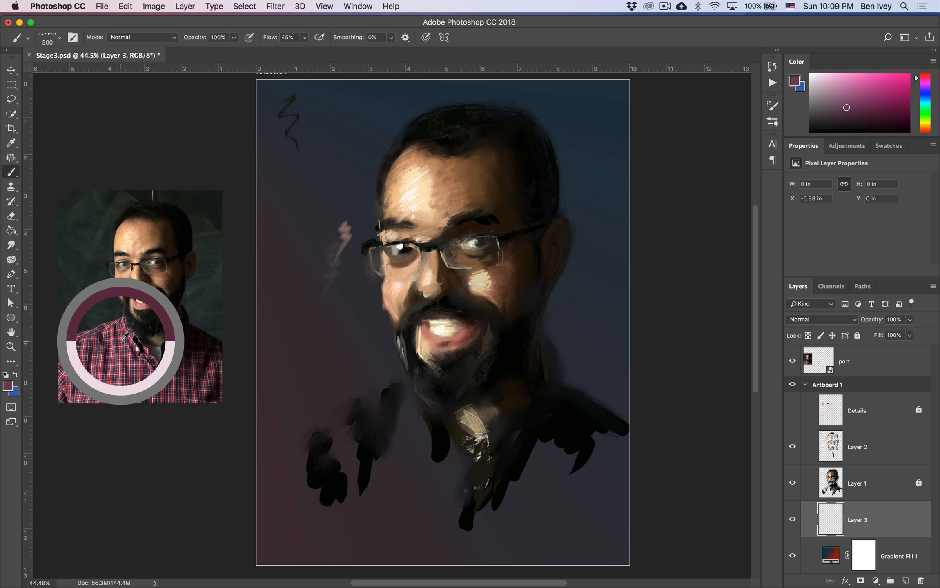
{"action": "mouse_move", "coordinate": [324, 469]}
{"action": "left_mouse_down"}
{"action": "mouse_move", "coordinate": [316, 453]}
{"action": "mouse_move", "coordinate": [286, 502]}
{"action": "left_mouse_up"}
{"action": "mouse_move", "coordinate": [357, 442]}
{"action": "left_mouse_down"}
{"action": "mouse_move", "coordinate": [341, 496]}
{"action": "mouse_move", "coordinate": [335, 474]}
{"action": "mouse_move", "coordinate": [333, 487]}
{"action": "mouse_move", "coordinate": [356, 478]}
{"action": "mouse_move", "coordinate": [338, 474]}
{"action": "mouse_move", "coordinate": [390, 417]}
{"action": "mouse_move", "coordinate": [383, 468]}
{"action": "mouse_move", "coordinate": [402, 451]}
{"action": "mouse_move", "coordinate": [384, 433]}
{"action": "mouse_move", "coordinate": [394, 413]}
{"action": "left_mouse_up"}
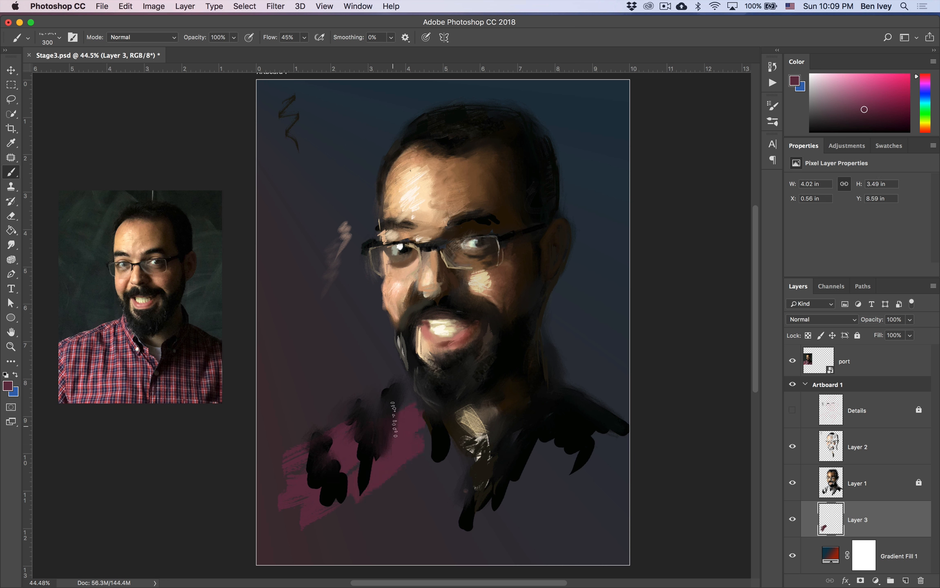
Step: Show the Details sketch layer and fill both sides of the shirt with plum, following the shoulder outlines
{"action": "left_click", "coordinate": [792, 409]}
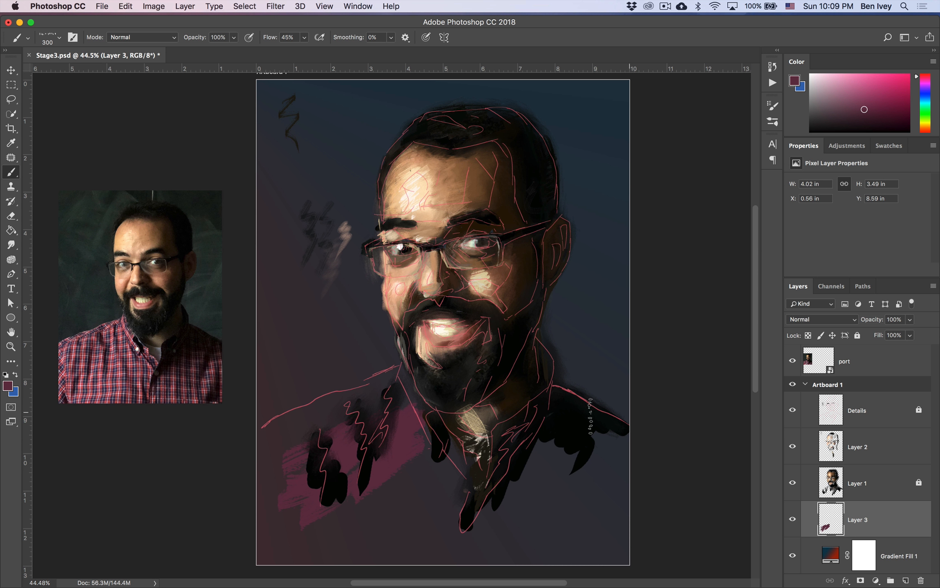
{"action": "left_click_drag", "start_coordinate": [386, 382], "coordinate": [282, 433]}
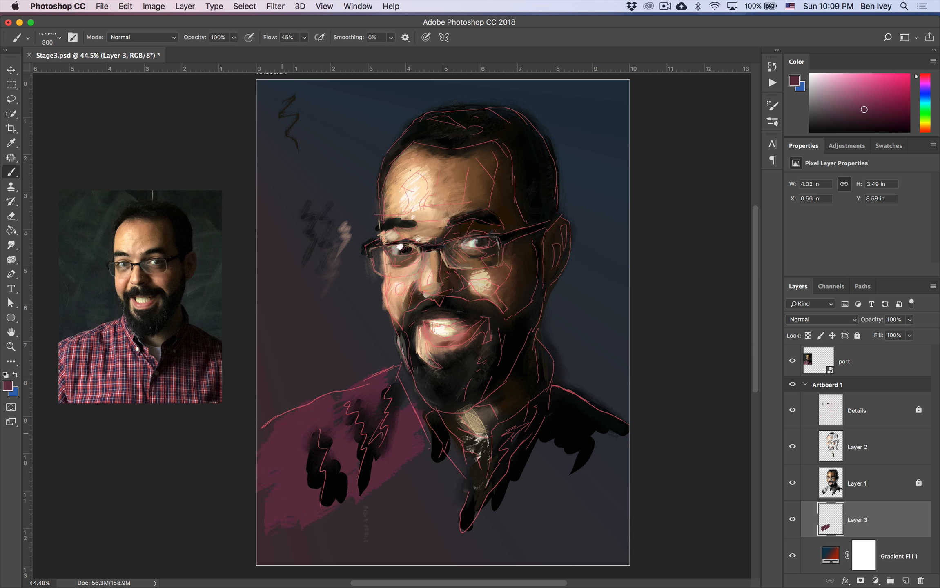
{"action": "mouse_move", "coordinate": [366, 524]}
{"action": "left_mouse_down"}
{"action": "mouse_move", "coordinate": [421, 482]}
{"action": "mouse_move", "coordinate": [433, 465]}
{"action": "left_mouse_up"}
{"action": "left_click_drag", "start_coordinate": [416, 429], "coordinate": [432, 485]}
{"action": "mouse_move", "coordinate": [396, 380]}
{"action": "left_mouse_down"}
{"action": "mouse_move", "coordinate": [396, 400]}
{"action": "mouse_move", "coordinate": [437, 447]}
{"action": "mouse_move", "coordinate": [405, 407]}
{"action": "left_mouse_up"}
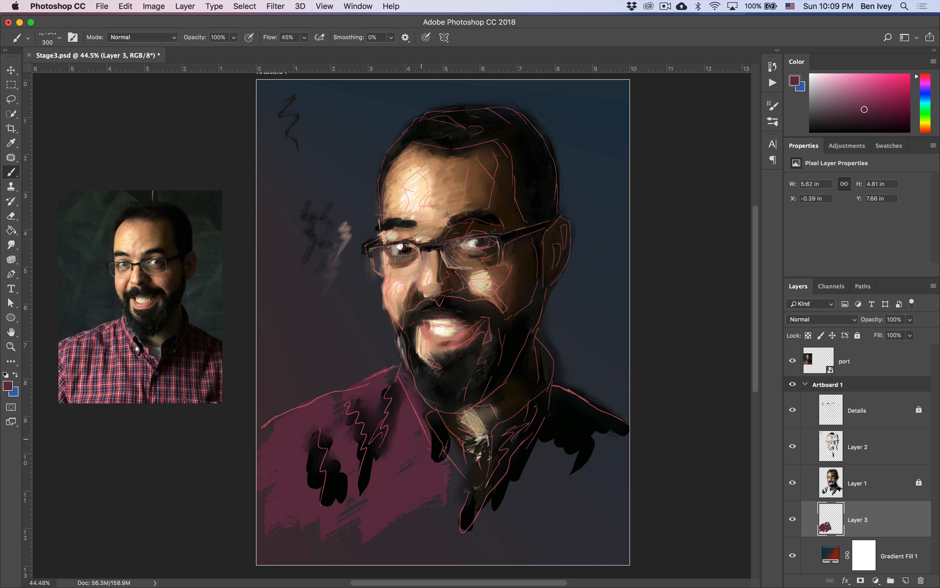
{"action": "mouse_move", "coordinate": [550, 451]}
{"action": "left_mouse_down"}
{"action": "mouse_move", "coordinate": [583, 431]}
{"action": "mouse_move", "coordinate": [516, 463]}
{"action": "mouse_move", "coordinate": [522, 500]}
{"action": "mouse_move", "coordinate": [570, 445]}
{"action": "mouse_move", "coordinate": [608, 451]}
{"action": "mouse_move", "coordinate": [616, 439]}
{"action": "mouse_move", "coordinate": [585, 438]}
{"action": "mouse_move", "coordinate": [621, 449]}
{"action": "left_mouse_up"}
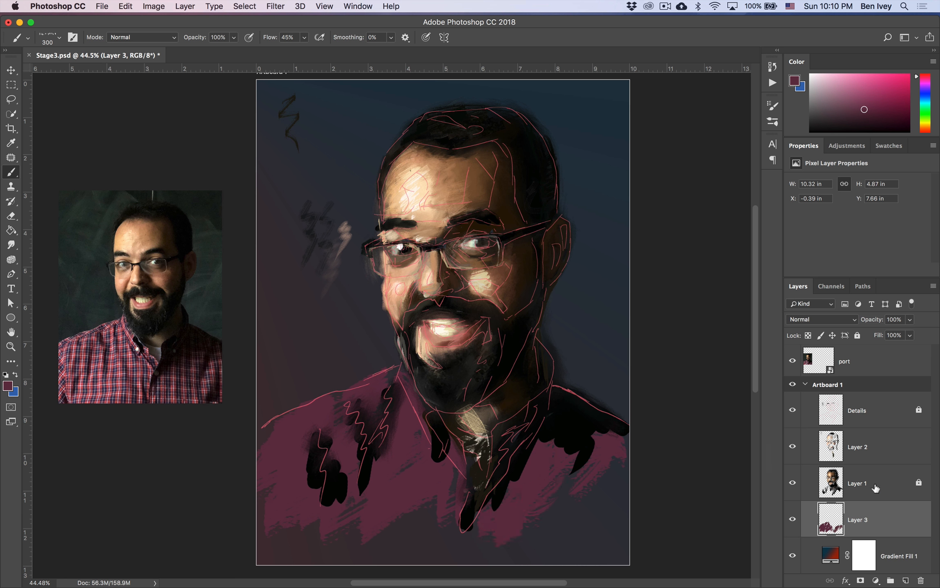
Step: Add a new layer directly above Layer 2
{"action": "left_click", "coordinate": [874, 487]}
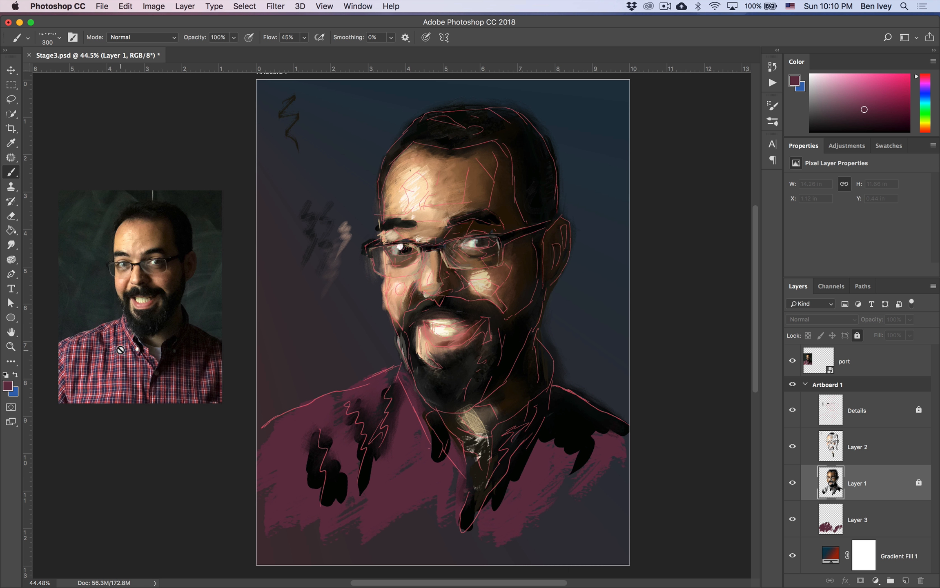
{"action": "left_click", "coordinate": [857, 512]}
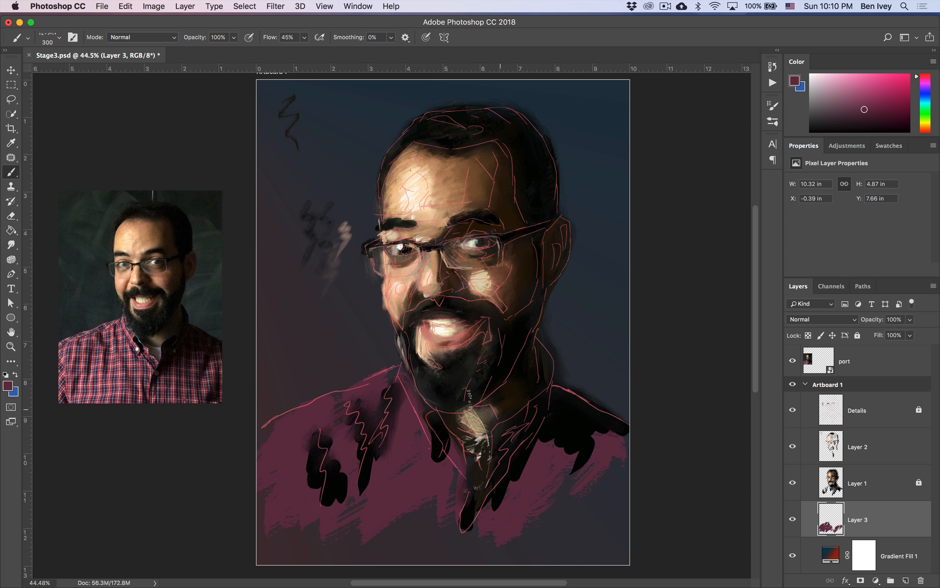
{"action": "left_click", "coordinate": [871, 490]}
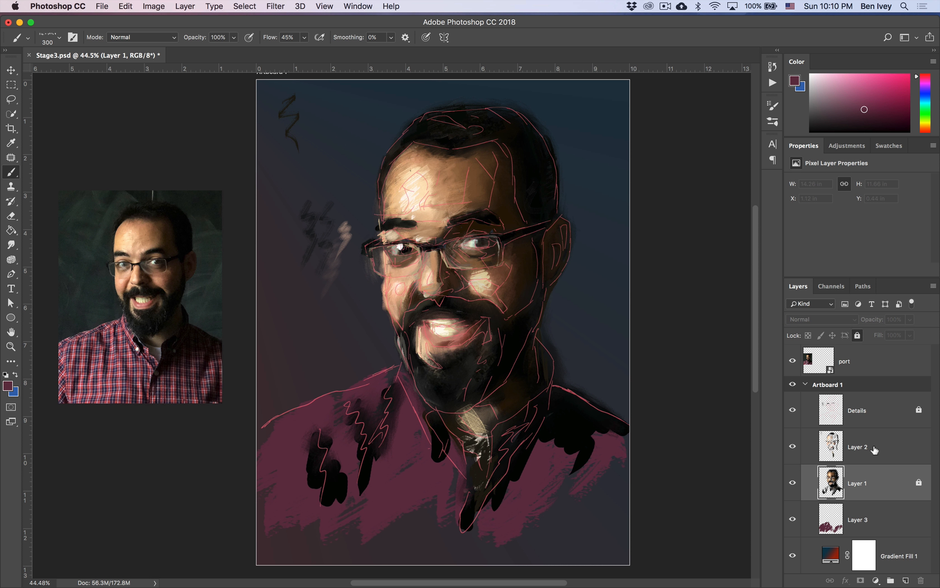
{"action": "left_click", "coordinate": [873, 449]}
{"action": "left_click", "coordinate": [905, 580]}
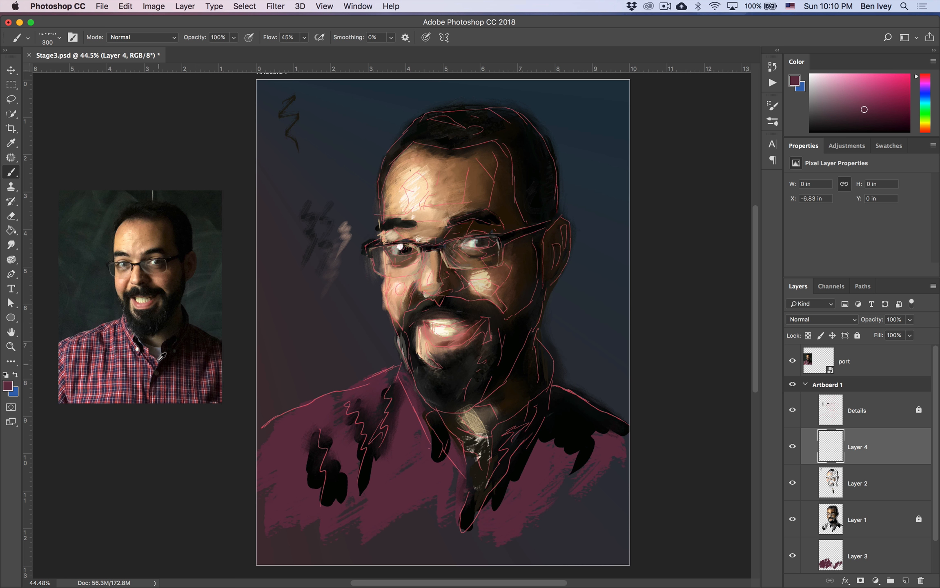
Step: Sample near-black from the reference shirt and shade the right-hand side of the painted shirt on Layer 4, lowering the flow to 8%
{"action": "mouse_move", "coordinate": [202, 340]}
{"action": "left_mouse_down"}
{"action": "mouse_move", "coordinate": [189, 340]}
{"action": "mouse_move", "coordinate": [200, 332]}
{"action": "left_mouse_up"}
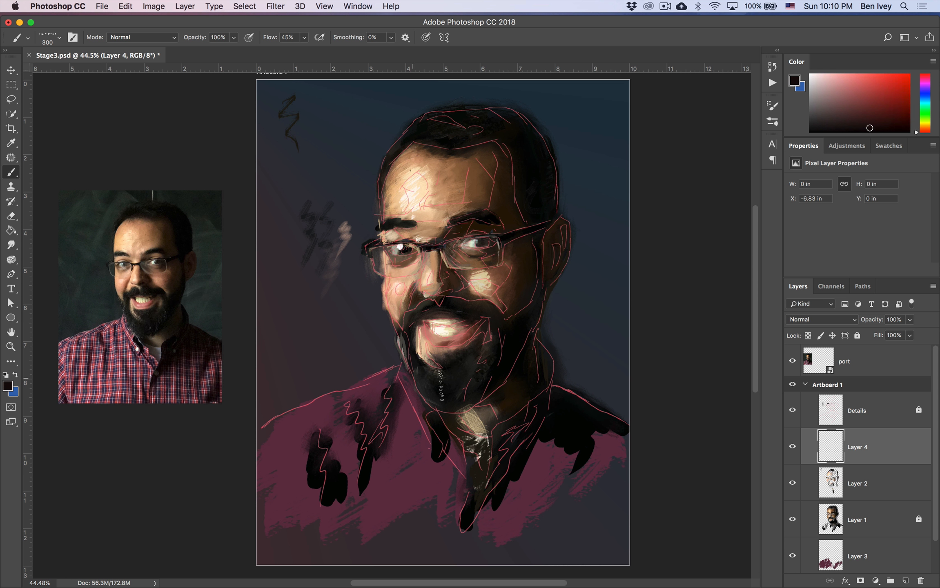
{"action": "mouse_move", "coordinate": [558, 446]}
{"action": "left_mouse_down"}
{"action": "mouse_move", "coordinate": [530, 453]}
{"action": "mouse_move", "coordinate": [548, 469]}
{"action": "left_mouse_up"}
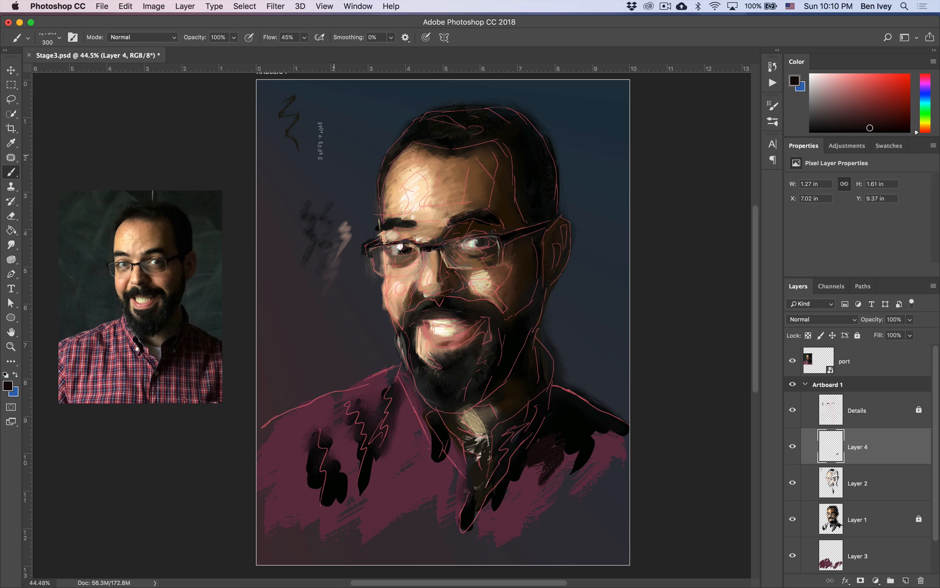
{"action": "left_click_drag", "start_coordinate": [269, 39], "coordinate": [246, 43]}
{"action": "mouse_move", "coordinate": [588, 465]}
{"action": "left_mouse_down"}
{"action": "mouse_move", "coordinate": [582, 458]}
{"action": "mouse_move", "coordinate": [589, 467]}
{"action": "mouse_move", "coordinate": [574, 482]}
{"action": "mouse_move", "coordinate": [540, 492]}
{"action": "left_mouse_up"}
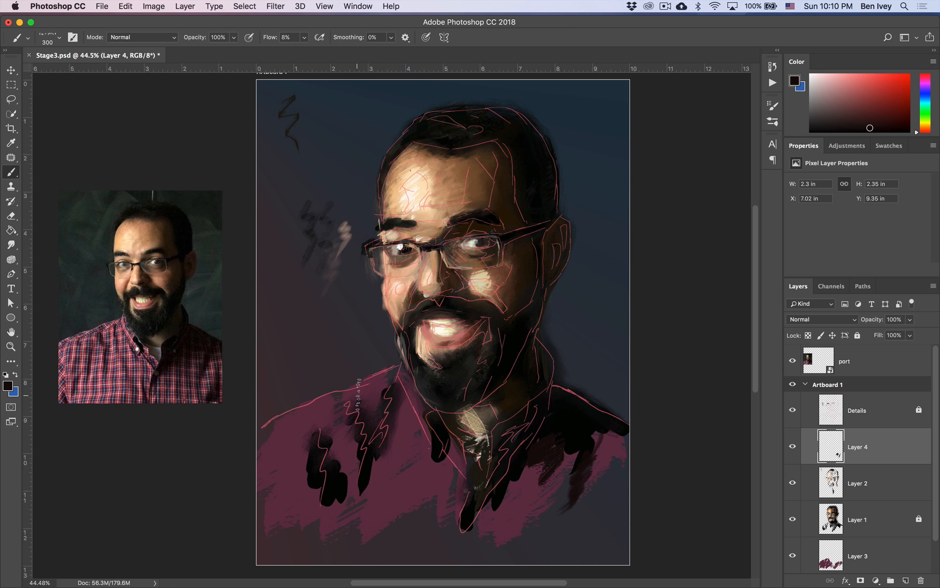
Step: Sample a lighter red from the reference's shoulder and paint vertical fold highlights on the left-hand side of the shirt
{"action": "left_click", "coordinate": [107, 335], "text": "alt"}
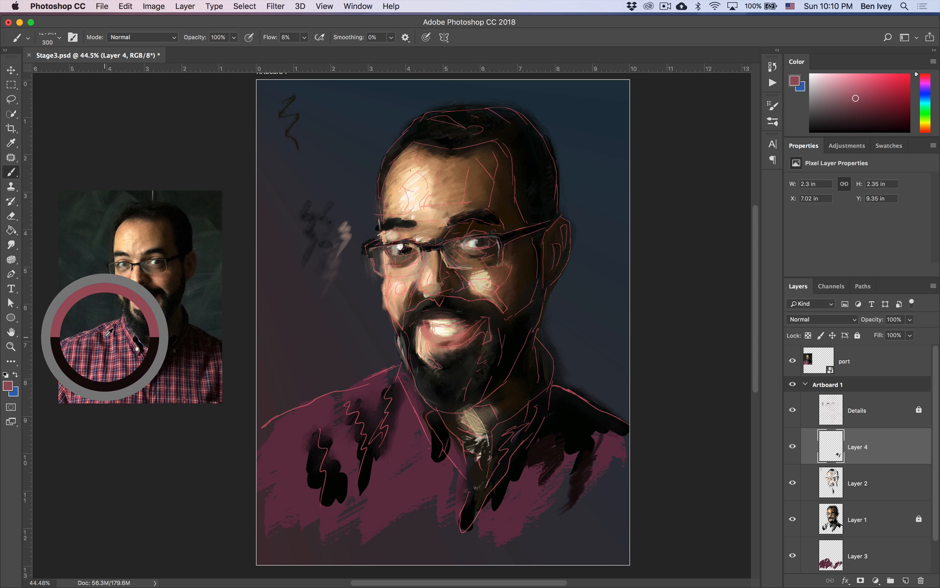
{"action": "left_click_drag", "start_coordinate": [108, 332], "coordinate": [111, 333]}
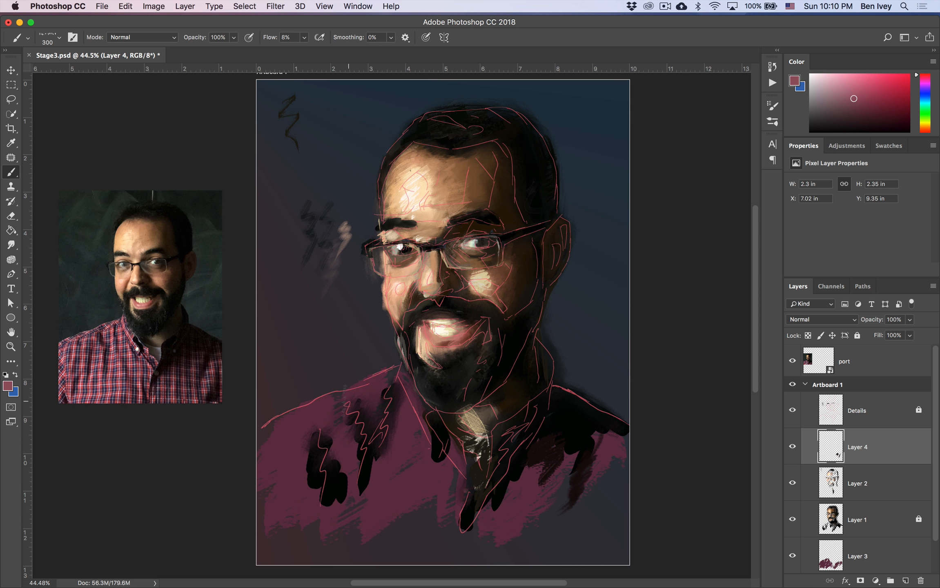
{"action": "left_click_drag", "start_coordinate": [344, 398], "coordinate": [370, 402]}
{"action": "mouse_move", "coordinate": [359, 453]}
{"action": "left_mouse_down"}
{"action": "mouse_move", "coordinate": [367, 445]}
{"action": "mouse_move", "coordinate": [396, 514]}
{"action": "left_mouse_up"}
{"action": "mouse_move", "coordinate": [316, 404]}
{"action": "left_mouse_down"}
{"action": "mouse_move", "coordinate": [332, 425]}
{"action": "mouse_move", "coordinate": [345, 522]}
{"action": "left_mouse_up"}
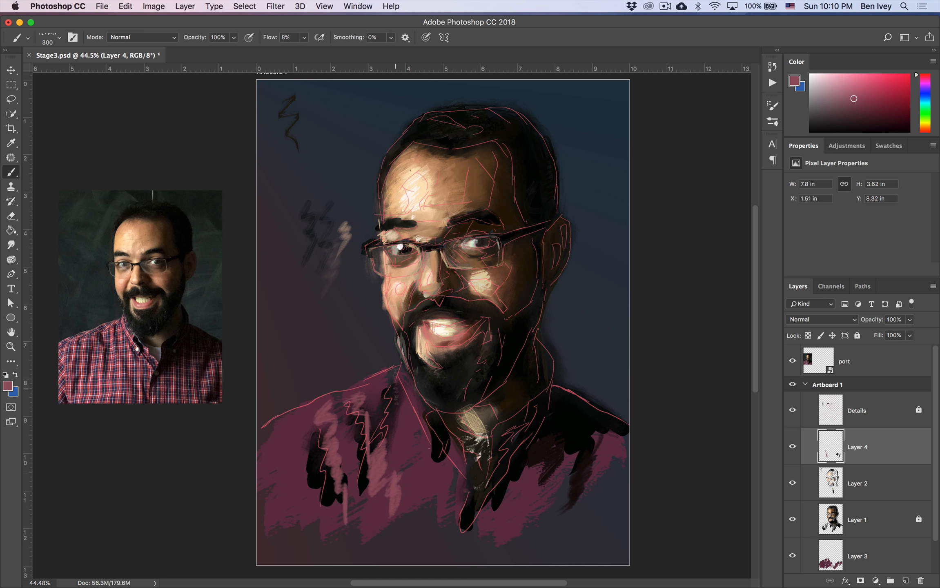
Step: Continue the lighter red fold strokes down the left-hand side of the collar and shirt front on Layer 4
{"action": "left_click_drag", "start_coordinate": [390, 370], "coordinate": [407, 444]}
{"action": "left_click_drag", "start_coordinate": [413, 411], "coordinate": [424, 498]}
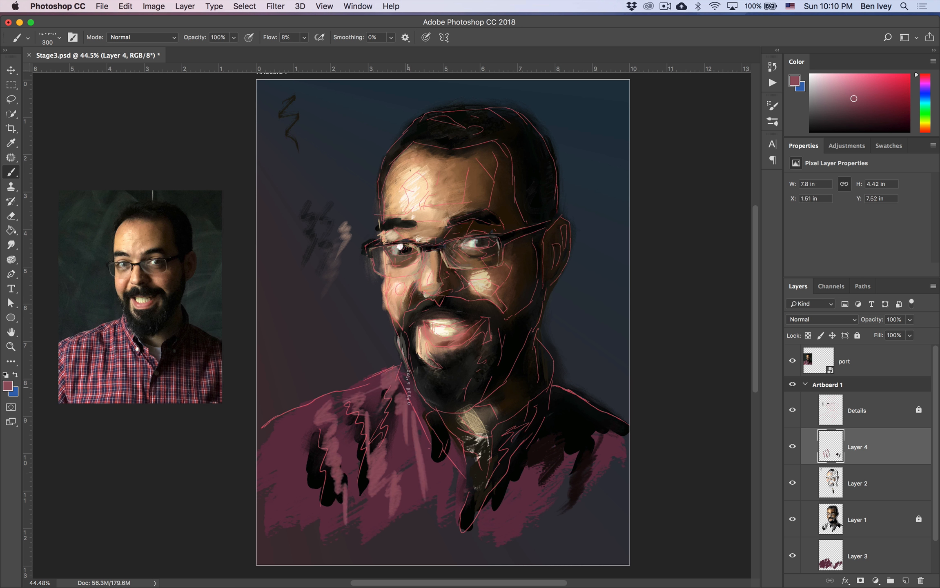
{"action": "left_click_drag", "start_coordinate": [405, 377], "coordinate": [422, 425]}
Step: Pick a light pink and paint highlights along the collar, the button placket, the right-hand shirt front and the left-hand shoulder
{"action": "left_click", "coordinate": [836, 79]}
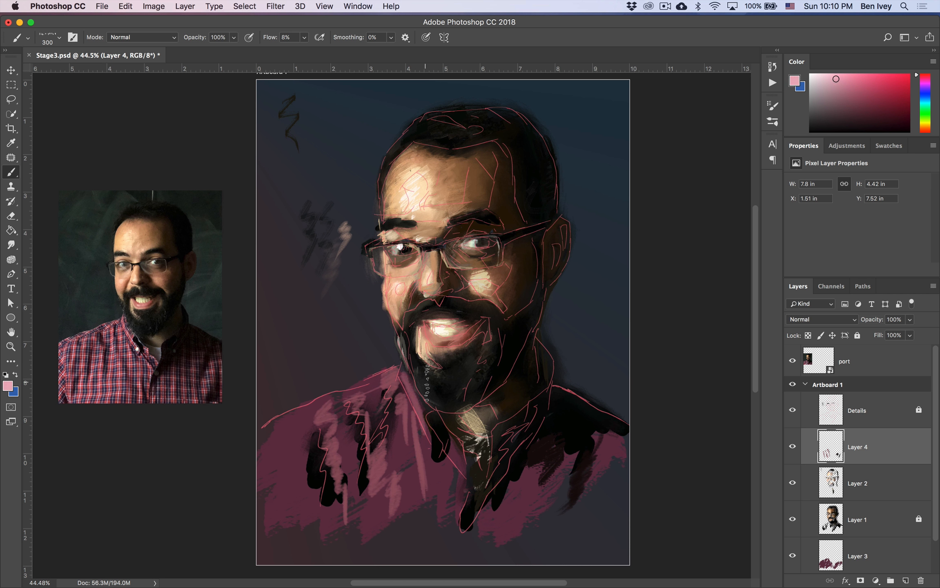
{"action": "mouse_move", "coordinate": [403, 367]}
{"action": "left_mouse_down"}
{"action": "mouse_move", "coordinate": [432, 427]}
{"action": "mouse_move", "coordinate": [423, 421]}
{"action": "mouse_move", "coordinate": [458, 468]}
{"action": "left_mouse_up"}
{"action": "left_click_drag", "start_coordinate": [442, 420], "coordinate": [489, 551]}
{"action": "left_click_drag", "start_coordinate": [515, 490], "coordinate": [506, 553]}
{"action": "mouse_move", "coordinate": [525, 491]}
{"action": "left_mouse_down"}
{"action": "mouse_move", "coordinate": [516, 539]}
{"action": "mouse_move", "coordinate": [500, 509]}
{"action": "mouse_move", "coordinate": [504, 557]}
{"action": "left_mouse_up"}
{"action": "mouse_move", "coordinate": [360, 401]}
{"action": "left_mouse_down"}
{"action": "mouse_move", "coordinate": [281, 435]}
{"action": "mouse_move", "coordinate": [286, 421]}
{"action": "mouse_move", "coordinate": [281, 437]}
{"action": "mouse_move", "coordinate": [306, 444]}
{"action": "mouse_move", "coordinate": [307, 510]}
{"action": "left_mouse_up"}
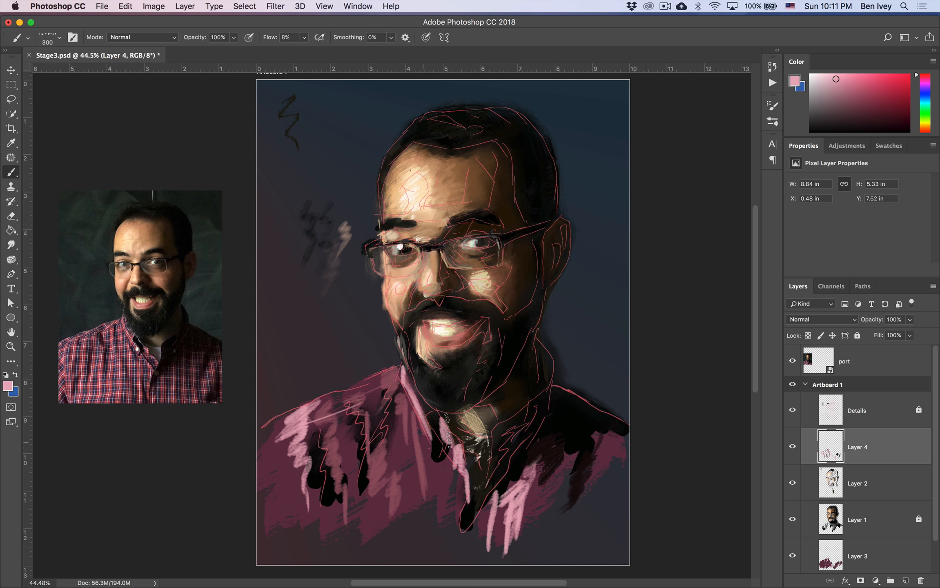
Step: Hide the Details sketch layer, sample a muted brown from the reference's neckline and paint it over the lower neck
{"action": "left_click", "coordinate": [791, 413]}
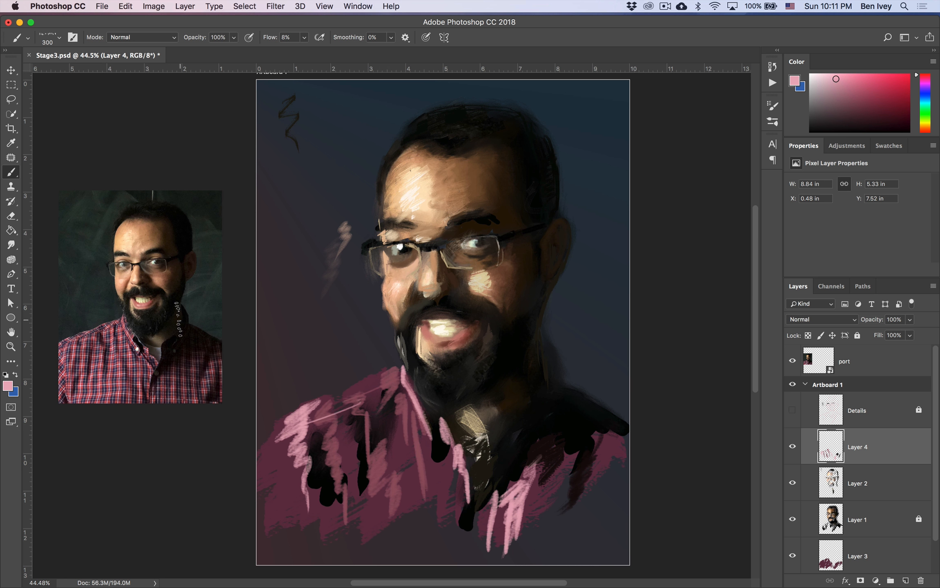
{"action": "left_click", "coordinate": [163, 334], "text": "alt"}
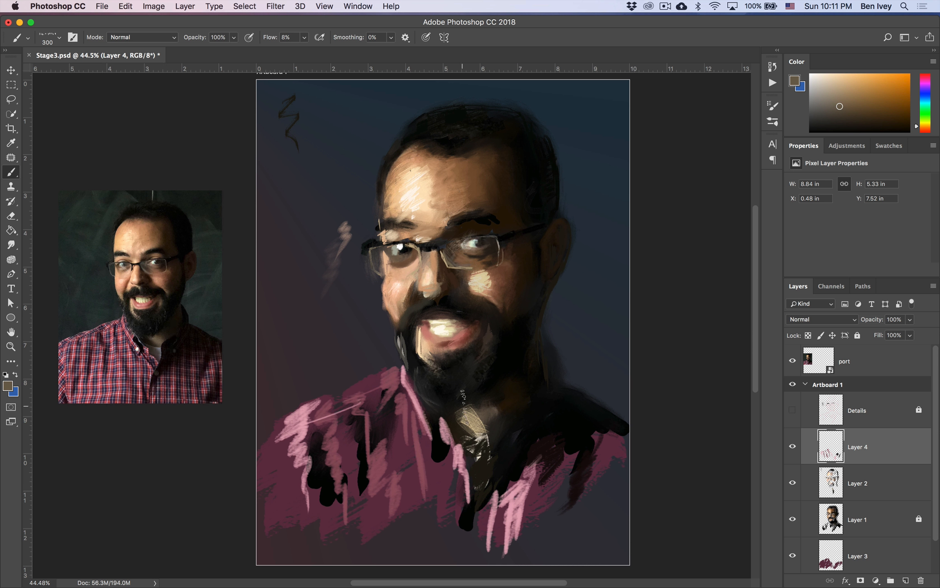
{"action": "mouse_move", "coordinate": [483, 408]}
{"action": "left_mouse_down"}
{"action": "mouse_move", "coordinate": [473, 420]}
{"action": "mouse_move", "coordinate": [478, 446]}
{"action": "left_mouse_up"}
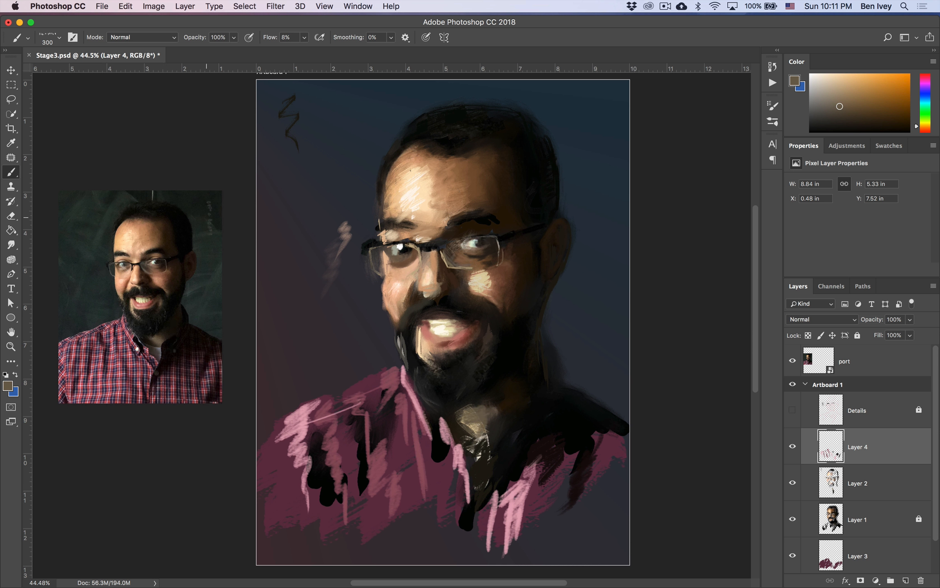
Step: Sample a peach skin tone from the reference and paint the outer edge of the left-hand cheek, reducing the brush to 175 px
{"action": "left_click", "coordinate": [123, 283], "text": "alt"}
{"action": "left_click_drag", "start_coordinate": [385, 292], "coordinate": [388, 301]}
{"action": "key", "text": "bracketleft"}
{"action": "key", "text": "bracketleft"}
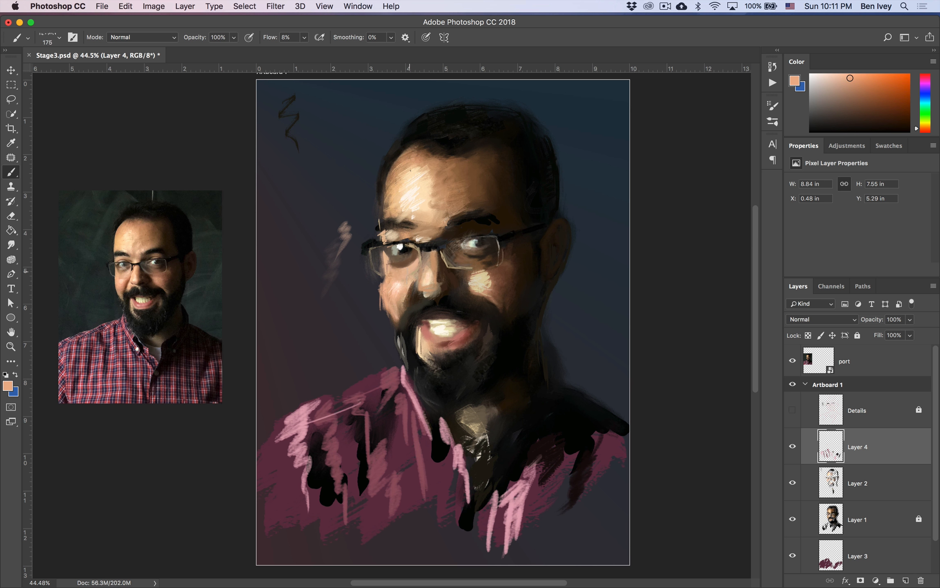
Step: Switch to the Mixer Brush, enable Sample All Layers and choose a different textured brush preset at 200 px
{"action": "mouse_move", "coordinate": [11, 172]}
{"action": "left_mouse_down"}
{"action": "mouse_move", "coordinate": [61, 194]}
{"action": "mouse_move", "coordinate": [61, 206]}
{"action": "left_mouse_up"}
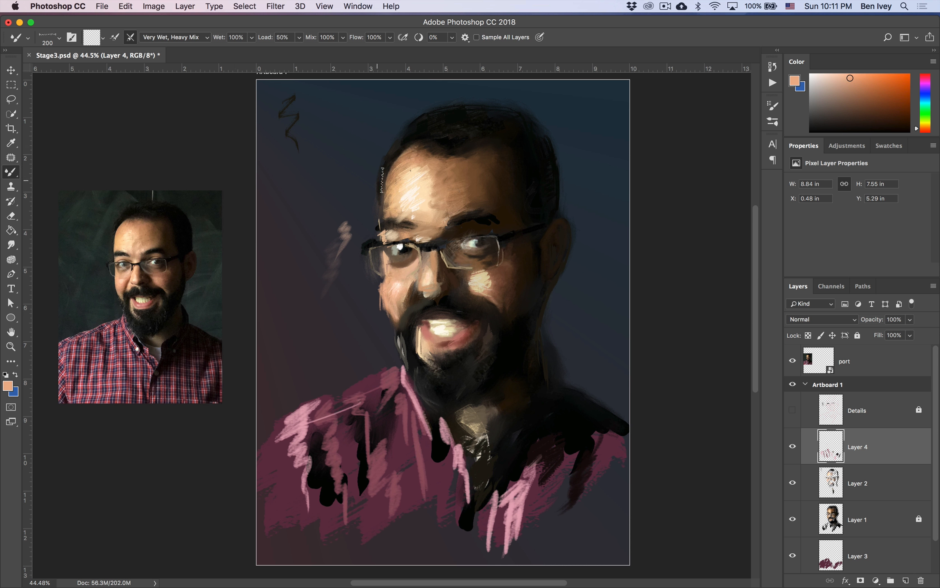
{"action": "left_click", "coordinate": [477, 37]}
{"action": "left_click", "coordinate": [48, 38]}
{"action": "scroll", "coordinate": [77, 294], "scroll_direction": "down", "scroll_amount": 10}
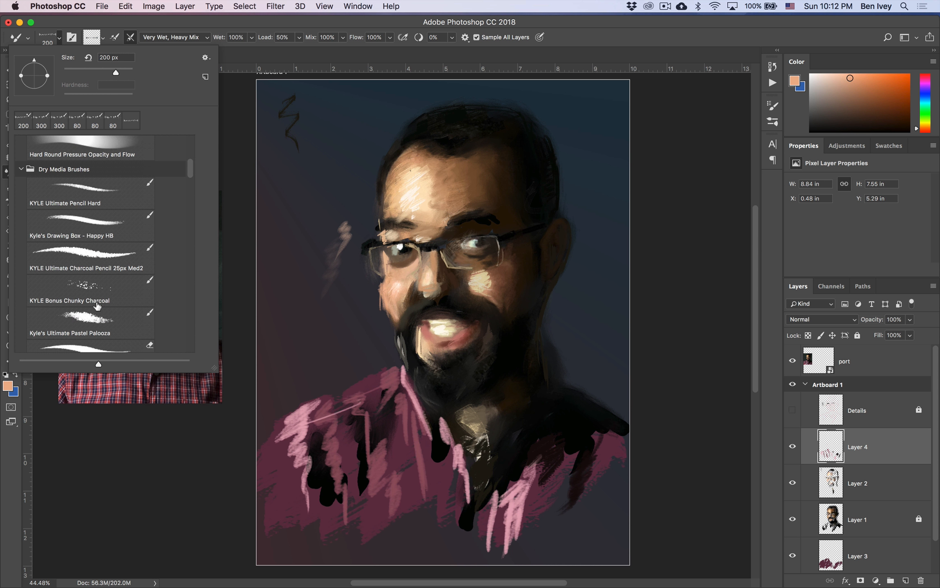
{"action": "double_click", "coordinate": [41, 269]}
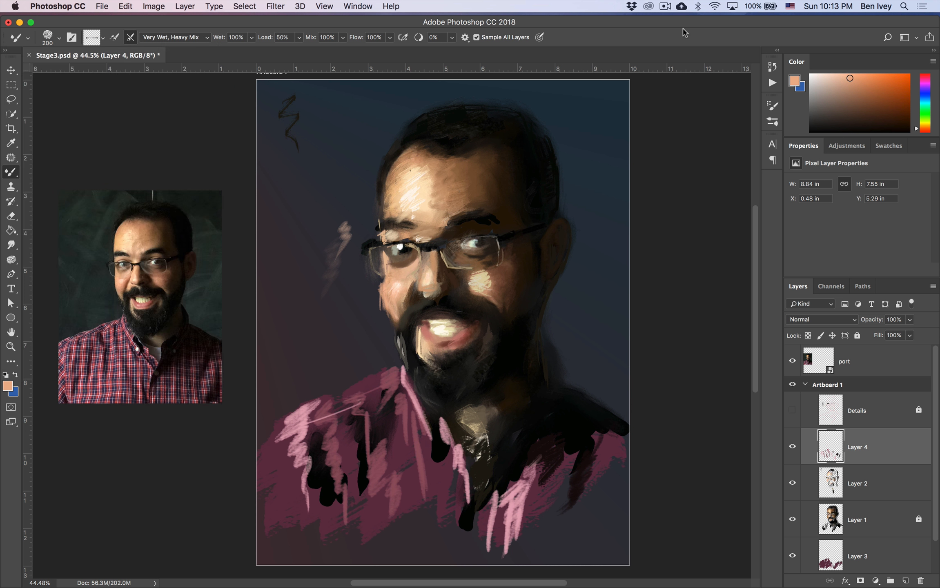
Step: Blend the outer edges of the cheek and hair with the Mixer Brush at 80 px and 52% wetness
{"action": "key", "text": "super+z"}
{"action": "mouse_move", "coordinate": [378, 287]}
{"action": "left_mouse_down"}
{"action": "mouse_move", "coordinate": [384, 312]}
{"action": "mouse_move", "coordinate": [380, 288]}
{"action": "left_mouse_up"}
{"action": "key", "text": "bracketleft"}
{"action": "key", "text": "bracketleft"}
{"action": "key", "text": "bracketleft"}
{"action": "left_click", "coordinate": [192, 37]}
{"action": "left_click", "coordinate": [244, 27]}
{"action": "left_click_drag", "start_coordinate": [251, 38], "coordinate": [226, 53]}
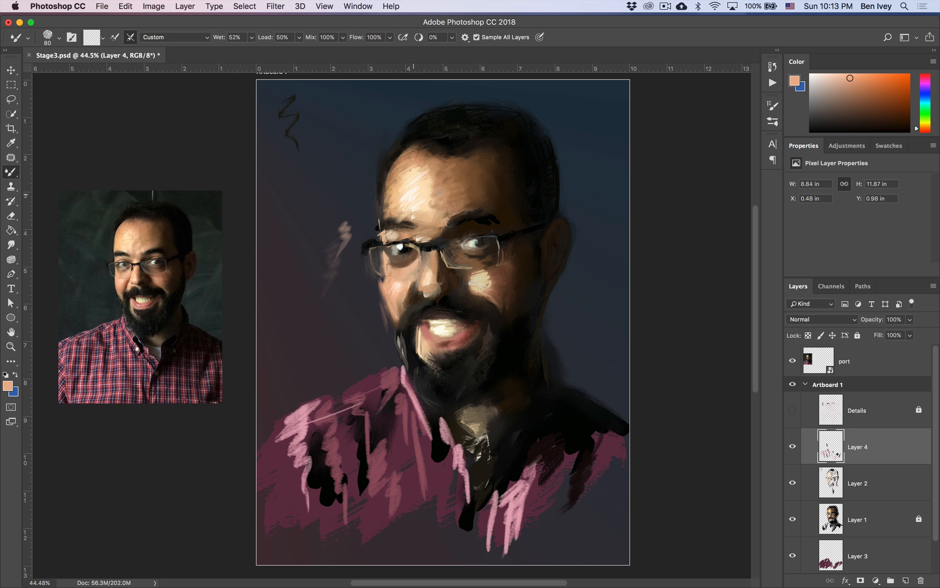
{"action": "left_click_drag", "start_coordinate": [557, 142], "coordinate": [561, 177]}
{"action": "key", "text": "shift+b"}
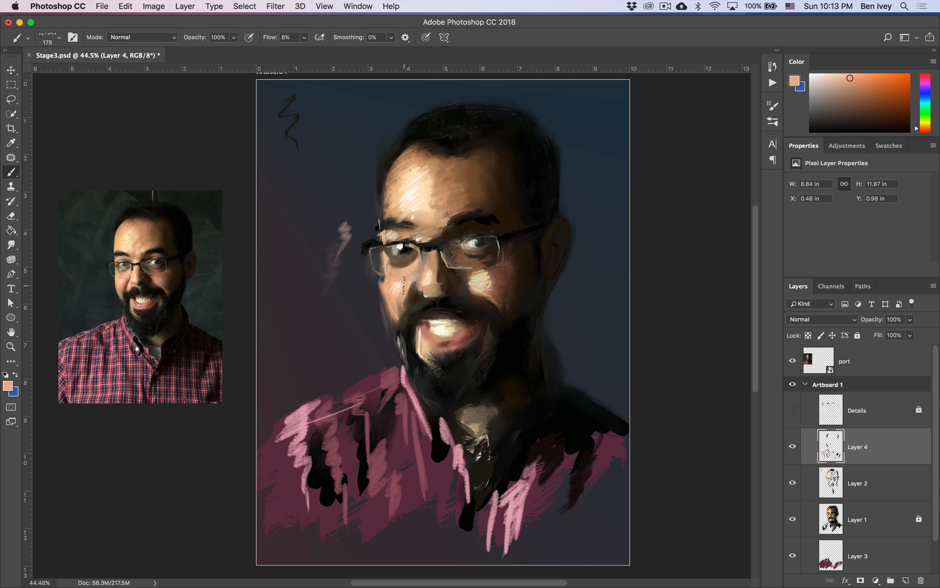
Step: Sample near-black from the reference, define the underside of the nose with a 90 px brush at 31% flow, and show the Details sketch
{"action": "left_click", "coordinate": [142, 286], "text": "alt"}
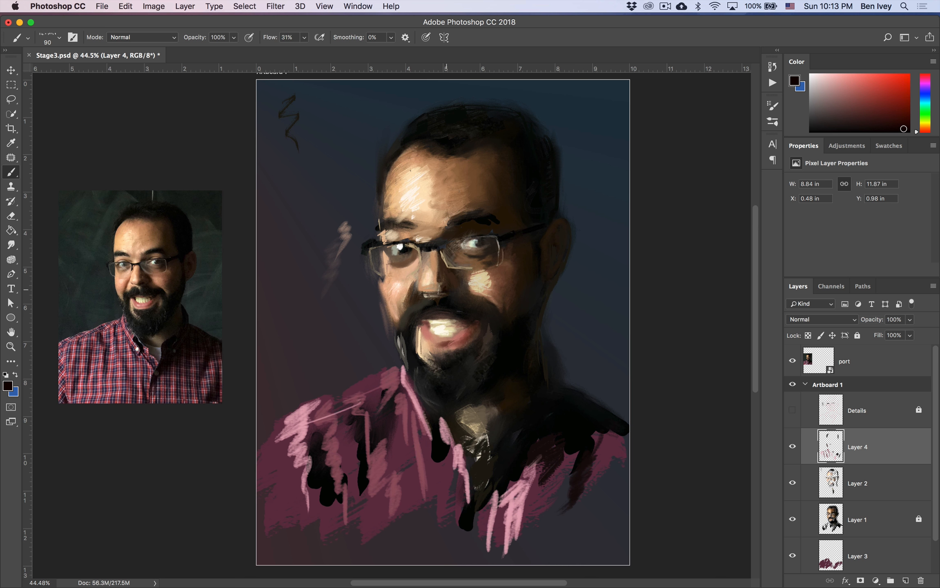
{"action": "left_click_drag", "start_coordinate": [783, 410], "coordinate": [785, 410]}
{"action": "left_click", "coordinate": [792, 410]}
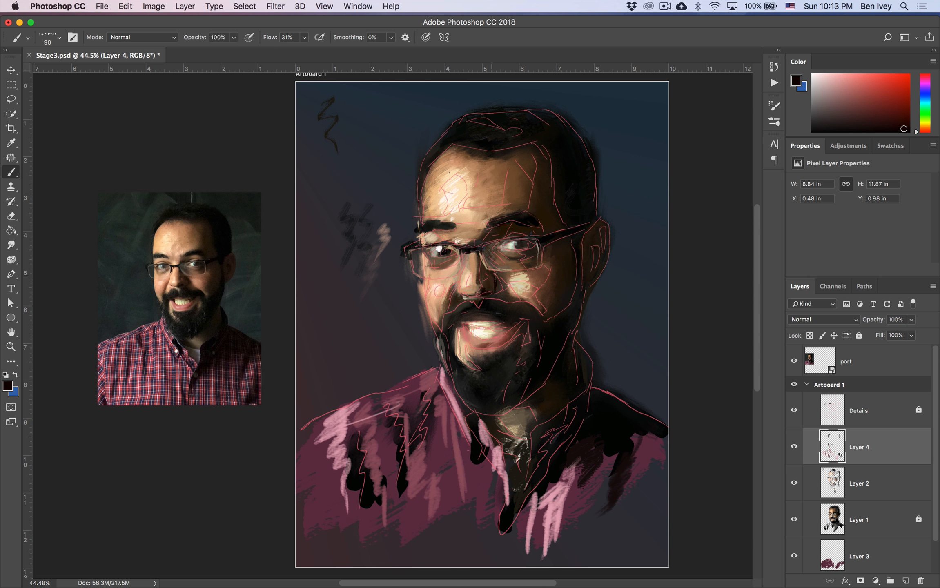
Step: Hide the Details sketch, sample cream from the right-hand cheek highlight and brighten the skin, setting brush opacity to 20%
{"action": "left_click", "coordinate": [794, 410]}
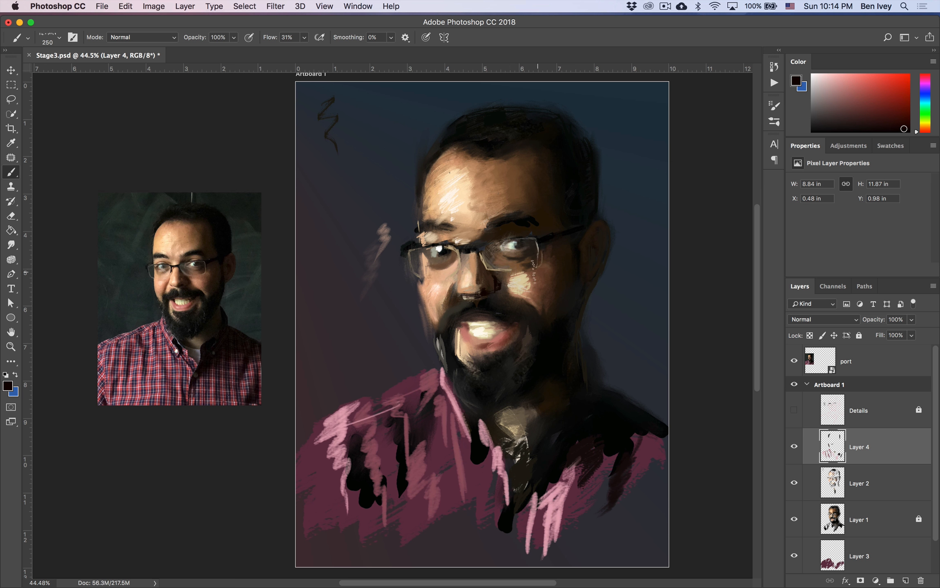
{"action": "left_click", "coordinate": [534, 272], "text": "alt"}
{"action": "key", "text": "2"}
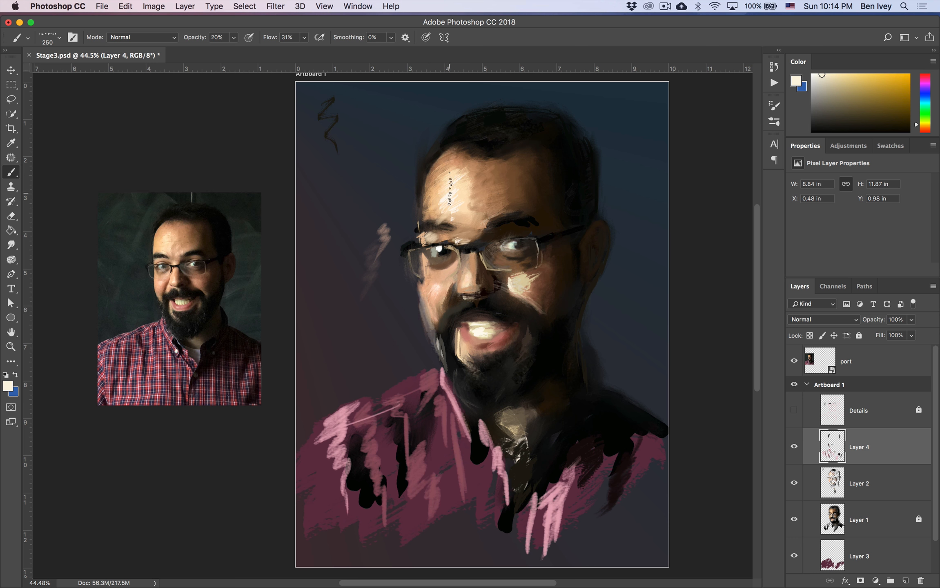
Step: On Layer 3, sample a dark green-black and paint loose strokes across the upper and right-hand background at 80% opacity
{"action": "key", "text": "alt+bracketleft"}
{"action": "key", "text": "alt+bracketleft"}
{"action": "key", "text": "alt+bracketleft"}
{"action": "left_click", "coordinate": [317, 166], "text": "alt"}
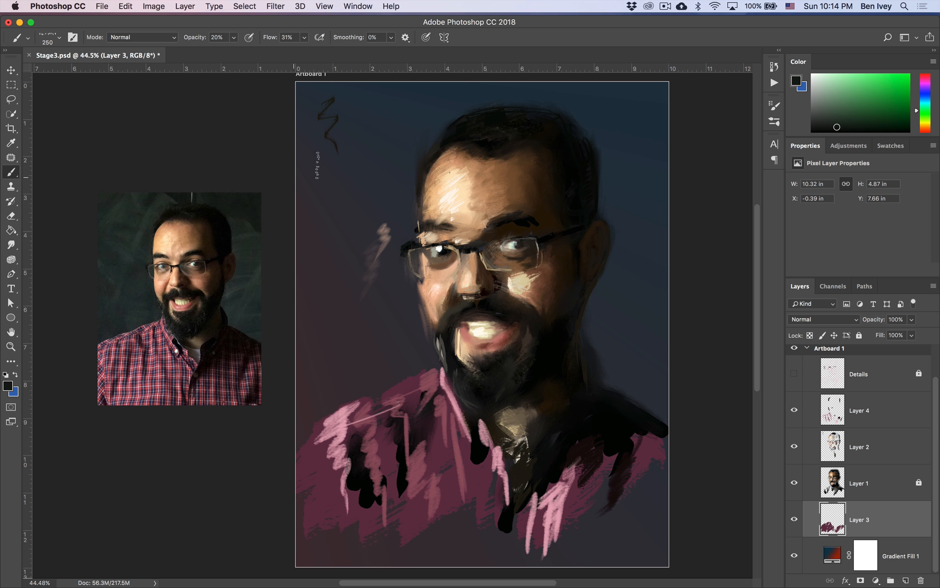
{"action": "key", "text": "8"}
{"action": "mouse_move", "coordinate": [547, 86]}
{"action": "left_mouse_down"}
{"action": "mouse_move", "coordinate": [653, 118]}
{"action": "mouse_move", "coordinate": [637, 229]}
{"action": "mouse_move", "coordinate": [641, 355]}
{"action": "mouse_move", "coordinate": [420, 104]}
{"action": "mouse_move", "coordinate": [327, 138]}
{"action": "mouse_move", "coordinate": [368, 126]}
{"action": "left_mouse_up"}
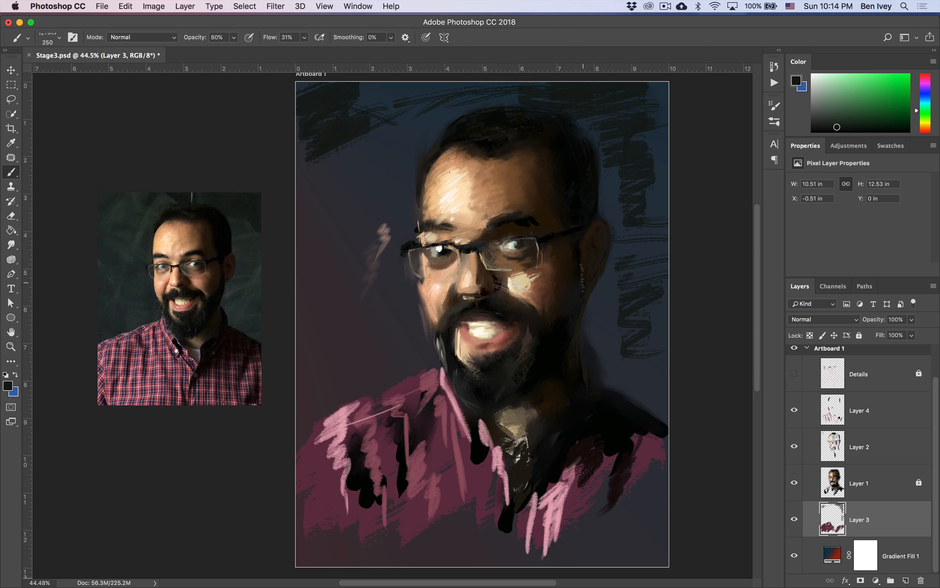
{"action": "mouse_move", "coordinate": [606, 112]}
{"action": "left_mouse_down"}
{"action": "mouse_move", "coordinate": [616, 174]}
{"action": "mouse_move", "coordinate": [655, 216]}
{"action": "mouse_move", "coordinate": [612, 223]}
{"action": "left_mouse_up"}
Step: Pick a lighter grey-green and paint broad chalky strokes over the background on both sides of the head
{"action": "left_click", "coordinate": [826, 102]}
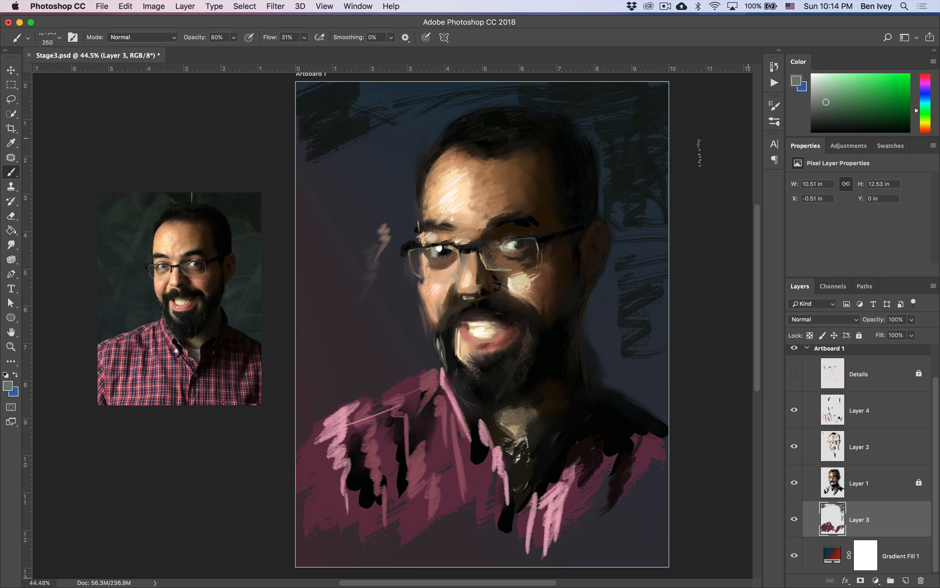
{"action": "mouse_move", "coordinate": [359, 139]}
{"action": "left_mouse_down"}
{"action": "mouse_move", "coordinate": [310, 229]}
{"action": "mouse_move", "coordinate": [498, 123]}
{"action": "mouse_move", "coordinate": [591, 139]}
{"action": "mouse_move", "coordinate": [679, 206]}
{"action": "left_mouse_up"}
{"action": "mouse_move", "coordinate": [604, 190]}
{"action": "left_mouse_down"}
{"action": "mouse_move", "coordinate": [602, 214]}
{"action": "mouse_move", "coordinate": [625, 281]}
{"action": "mouse_move", "coordinate": [617, 362]}
{"action": "left_mouse_up"}
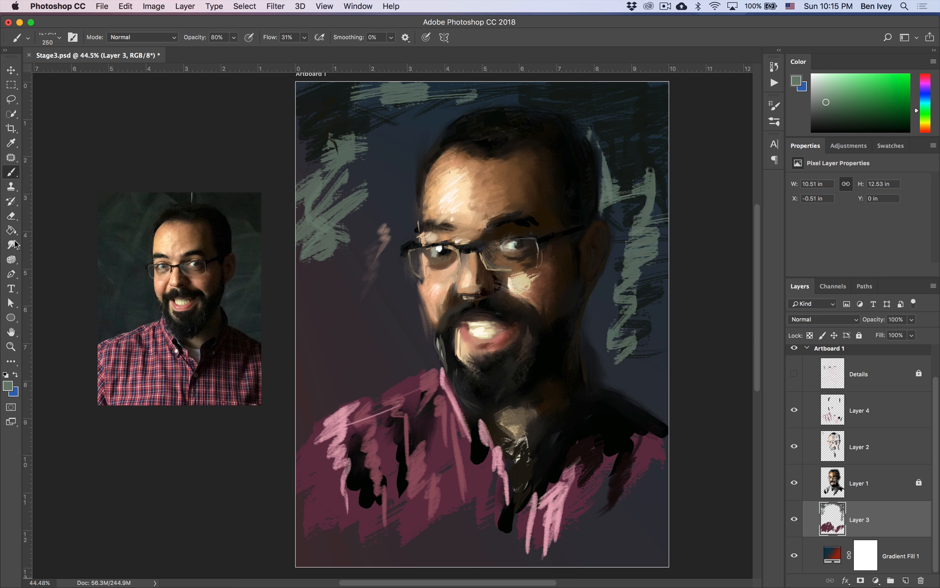
Step: Smudge the grey-green background strokes on both sides of the head at 42% strength with a 150 px brush
{"action": "left_click", "coordinate": [14, 243]}
{"action": "left_click_drag", "start_coordinate": [620, 192], "coordinate": [605, 134]}
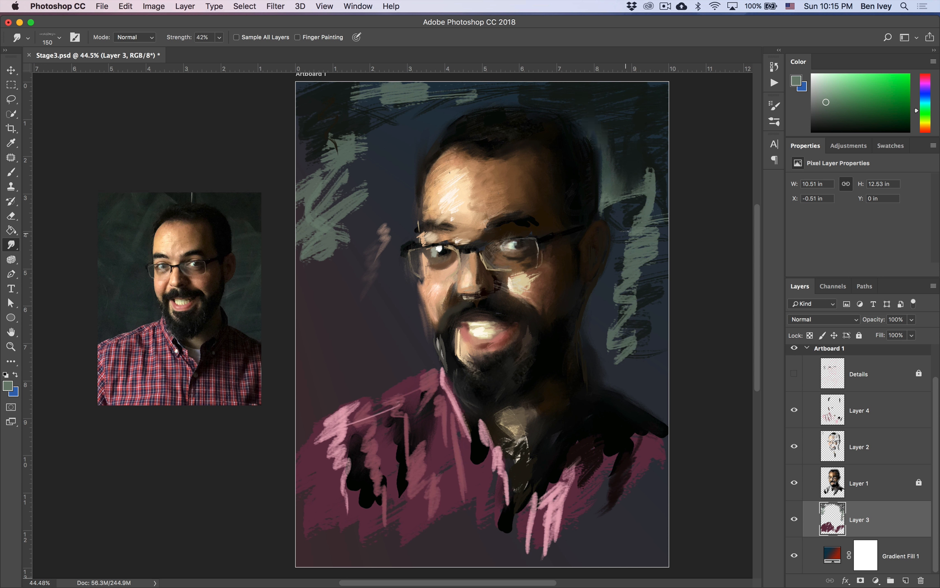
{"action": "mouse_move", "coordinate": [625, 234]}
{"action": "left_mouse_down"}
{"action": "mouse_move", "coordinate": [605, 245]}
{"action": "mouse_move", "coordinate": [623, 225]}
{"action": "mouse_move", "coordinate": [658, 303]}
{"action": "mouse_move", "coordinate": [624, 255]}
{"action": "mouse_move", "coordinate": [610, 316]}
{"action": "mouse_move", "coordinate": [626, 336]}
{"action": "mouse_move", "coordinate": [650, 253]}
{"action": "mouse_move", "coordinate": [607, 294]}
{"action": "mouse_move", "coordinate": [648, 224]}
{"action": "mouse_move", "coordinate": [646, 265]}
{"action": "left_mouse_up"}
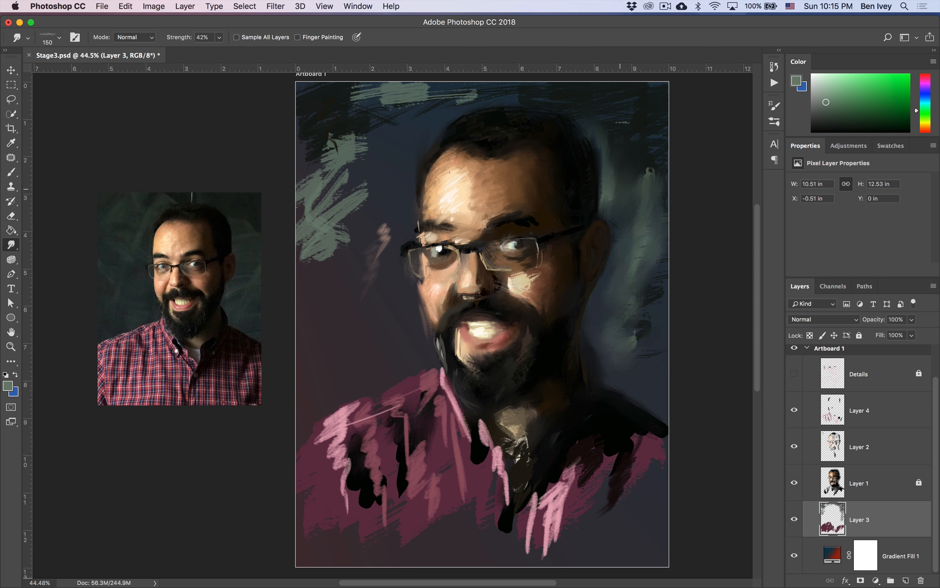
{"action": "mouse_move", "coordinate": [435, 83]}
{"action": "left_mouse_down"}
{"action": "mouse_move", "coordinate": [367, 100]}
{"action": "mouse_move", "coordinate": [323, 151]}
{"action": "mouse_move", "coordinate": [311, 220]}
{"action": "mouse_move", "coordinate": [376, 139]}
{"action": "left_mouse_up"}
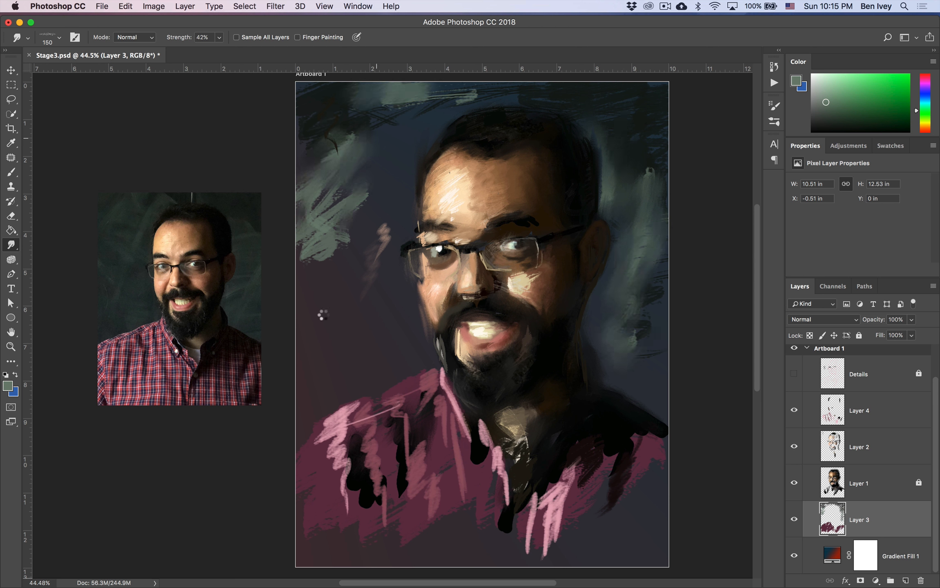
{"action": "mouse_move", "coordinate": [323, 315]}
{"action": "left_mouse_down"}
{"action": "mouse_move", "coordinate": [303, 237]}
{"action": "mouse_move", "coordinate": [369, 189]}
{"action": "mouse_move", "coordinate": [314, 207]}
{"action": "left_mouse_up"}
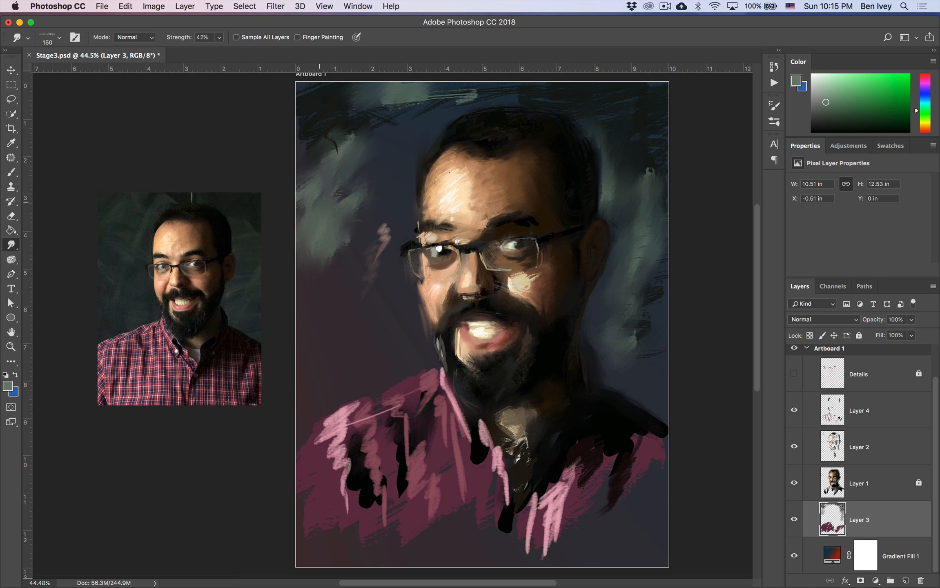
{"action": "mouse_move", "coordinate": [353, 140]}
{"action": "left_mouse_down"}
{"action": "mouse_move", "coordinate": [322, 157]}
{"action": "mouse_move", "coordinate": [321, 182]}
{"action": "mouse_move", "coordinate": [335, 203]}
{"action": "left_mouse_up"}
Step: Enlarge the Smudge brush to 700 px and soften the background strokes above and around the head
{"action": "key", "text": "bracketright"}
{"action": "key", "text": "bracketright"}
{"action": "key", "text": "bracketright"}
{"action": "key", "text": "bracketright"}
{"action": "key", "text": "bracketright"}
{"action": "key", "text": "bracketright"}
{"action": "key", "text": "bracketright"}
{"action": "key", "text": "bracketright"}
{"action": "key", "text": "bracketright"}
{"action": "key", "text": "bracketright"}
{"action": "key", "text": "bracketright"}
{"action": "key", "text": "bracketright"}
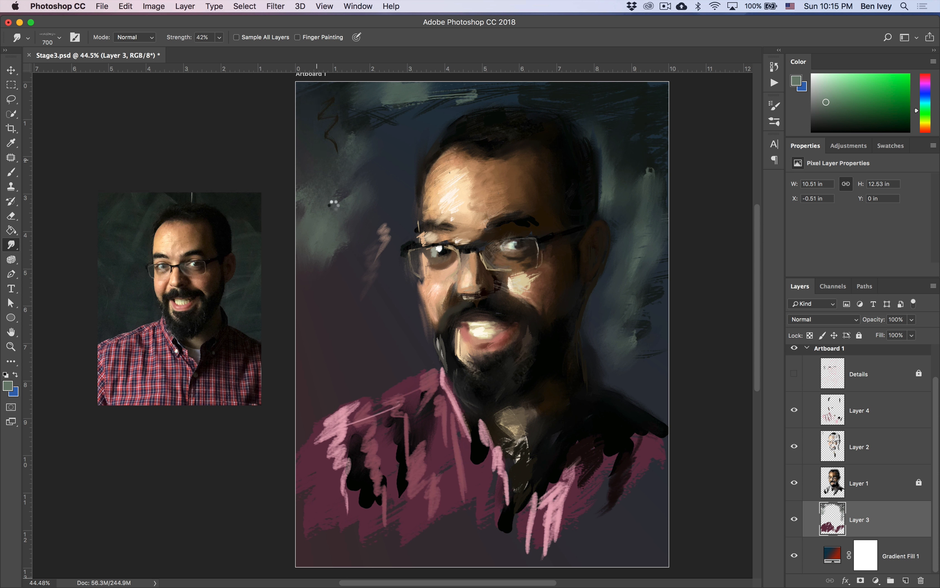
{"action": "mouse_move", "coordinate": [449, 107]}
{"action": "left_mouse_down"}
{"action": "mouse_move", "coordinate": [466, 101]}
{"action": "mouse_move", "coordinate": [447, 110]}
{"action": "left_mouse_up"}
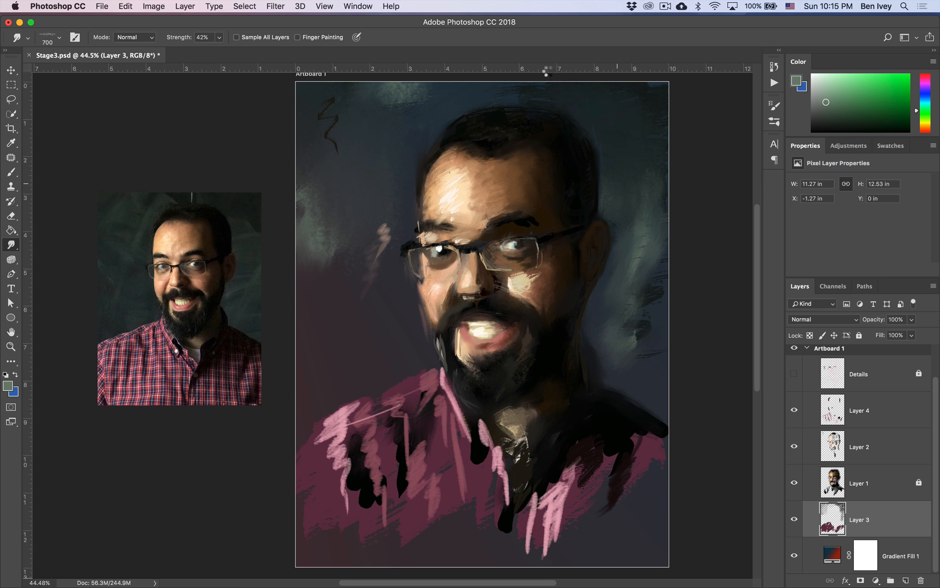
Step: Try the Multiply, Overlay and Soft Light blend modes on Layer 3 and return it to Normal
{"action": "left_click", "coordinate": [818, 319]}
{"action": "left_click", "coordinate": [812, 351]}
{"action": "left_click", "coordinate": [816, 319]}
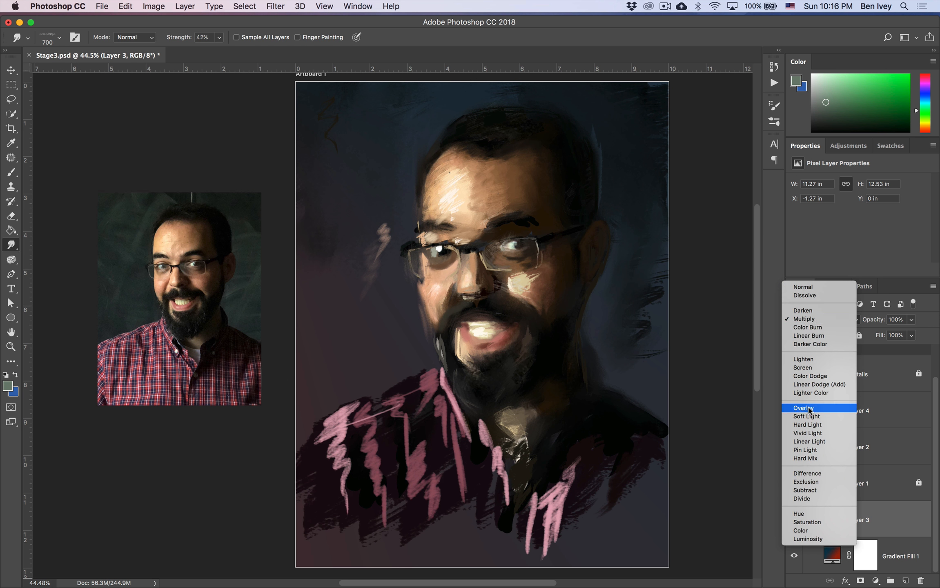
{"action": "left_click", "coordinate": [809, 408]}
{"action": "left_click", "coordinate": [816, 319]}
{"action": "left_click", "coordinate": [810, 328]}
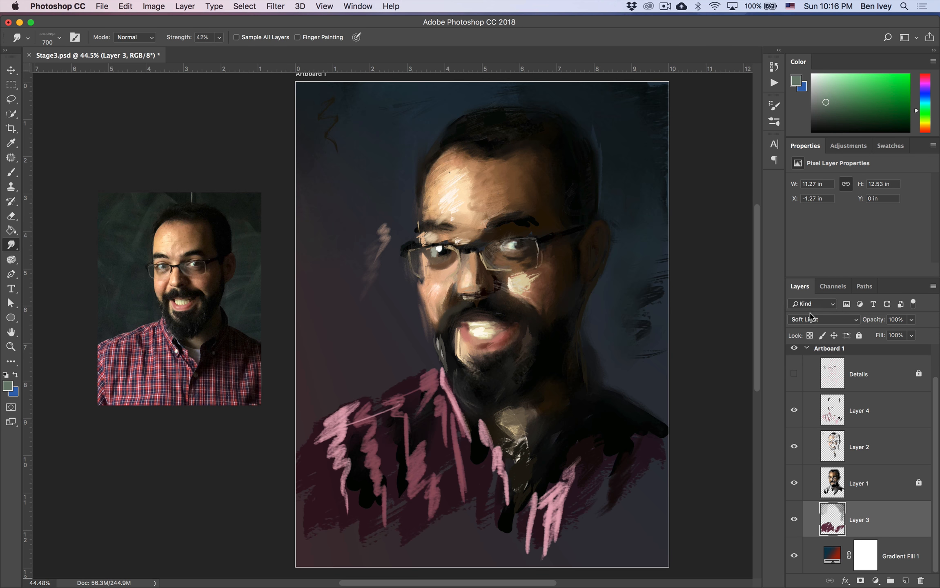
{"action": "left_click", "coordinate": [811, 320]}
{"action": "left_click", "coordinate": [810, 337]}
{"action": "left_click", "coordinate": [810, 319]}
{"action": "left_click", "coordinate": [808, 173]}
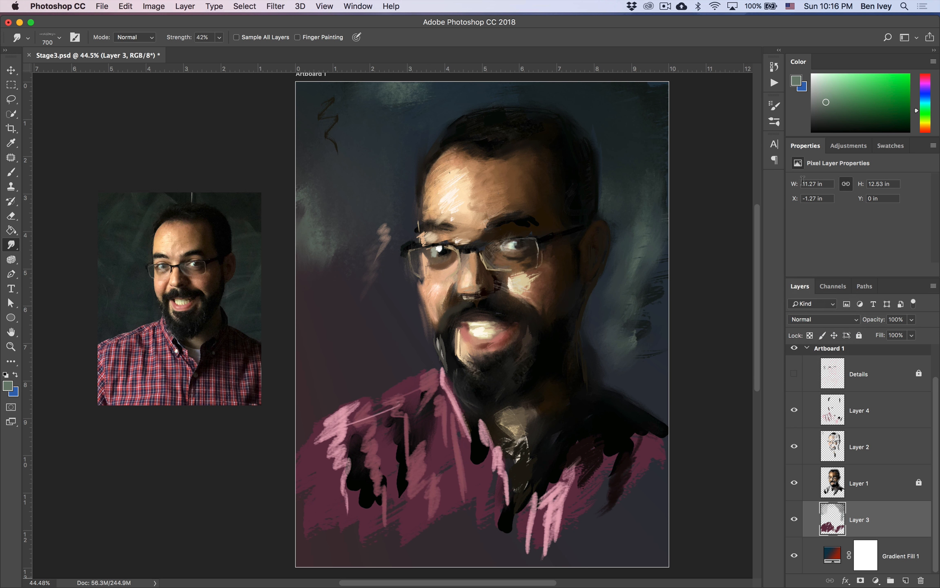
Step: Pick a darker green and brush loose strokes into the background's upper right-hand corner on Layer 3
{"action": "key", "text": "b"}
{"action": "left_click", "coordinate": [832, 114]}
{"action": "mouse_move", "coordinate": [634, 94]}
{"action": "left_mouse_down"}
{"action": "mouse_move", "coordinate": [605, 102]}
{"action": "mouse_move", "coordinate": [587, 82]}
{"action": "mouse_move", "coordinate": [665, 206]}
{"action": "left_mouse_up"}
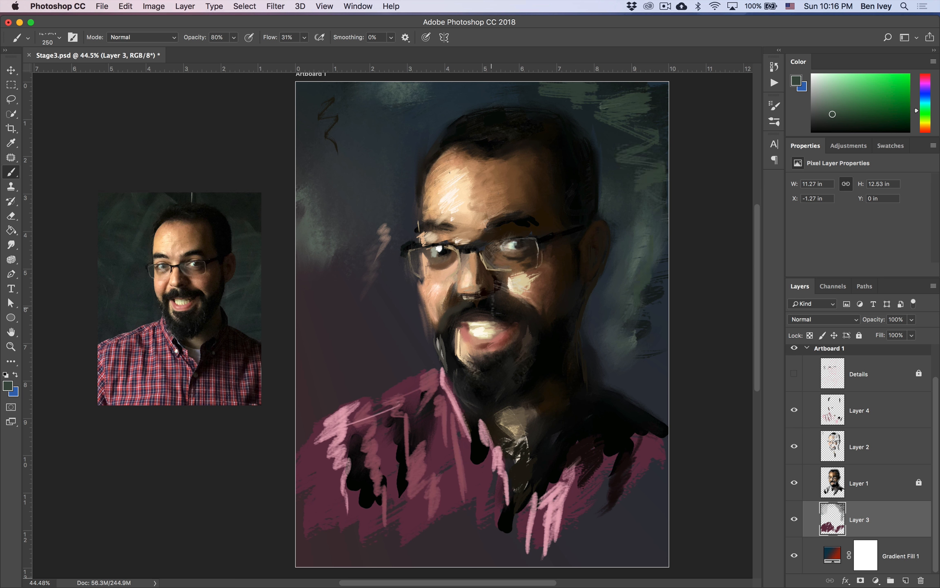
Step: On Layer 4, undo the stray green stroke by the jaw, then sample cream from the forehead and brighten its highlight
{"action": "left_click", "coordinate": [834, 416]}
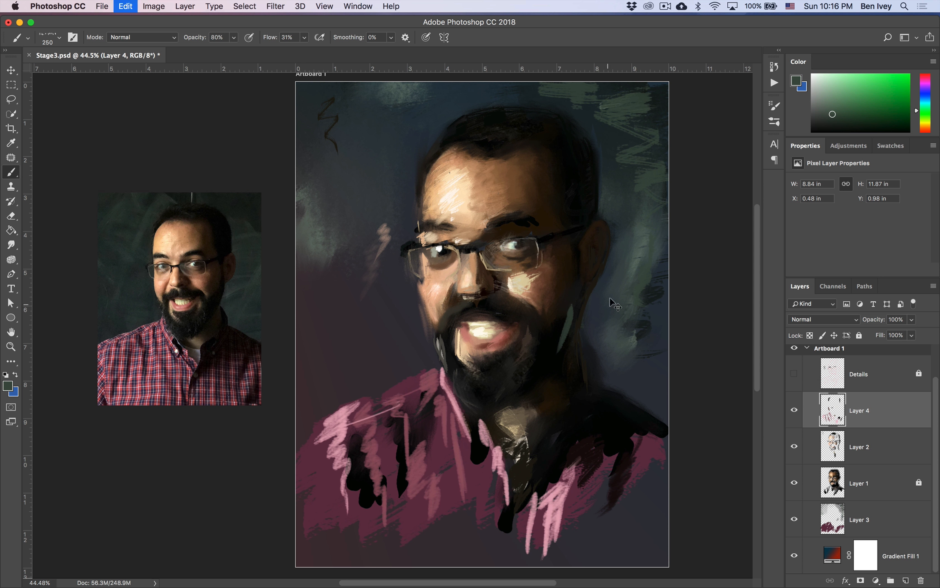
{"action": "mouse_move", "coordinate": [440, 206]}
{"action": "left_mouse_down"}
{"action": "mouse_move", "coordinate": [458, 189]}
{"action": "mouse_move", "coordinate": [444, 172]}
{"action": "mouse_move", "coordinate": [498, 173]}
{"action": "left_mouse_up"}
{"action": "key", "text": "super+z"}
{"action": "left_click", "coordinate": [458, 189], "text": "alt"}
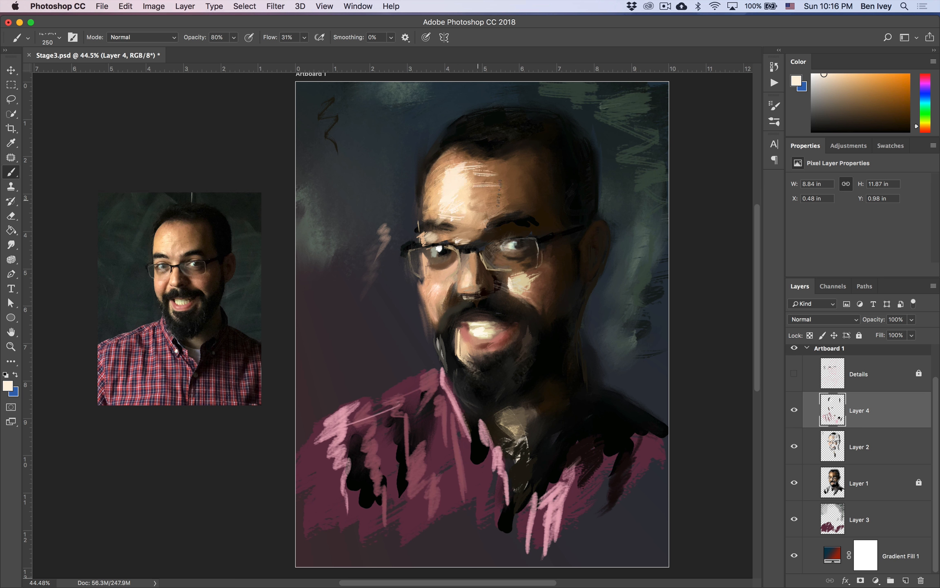
Step: Sample near-black from the hair and roughen its top outline, then sample a muted grey-green for lighter strands
{"action": "left_click", "coordinate": [463, 118], "text": "alt"}
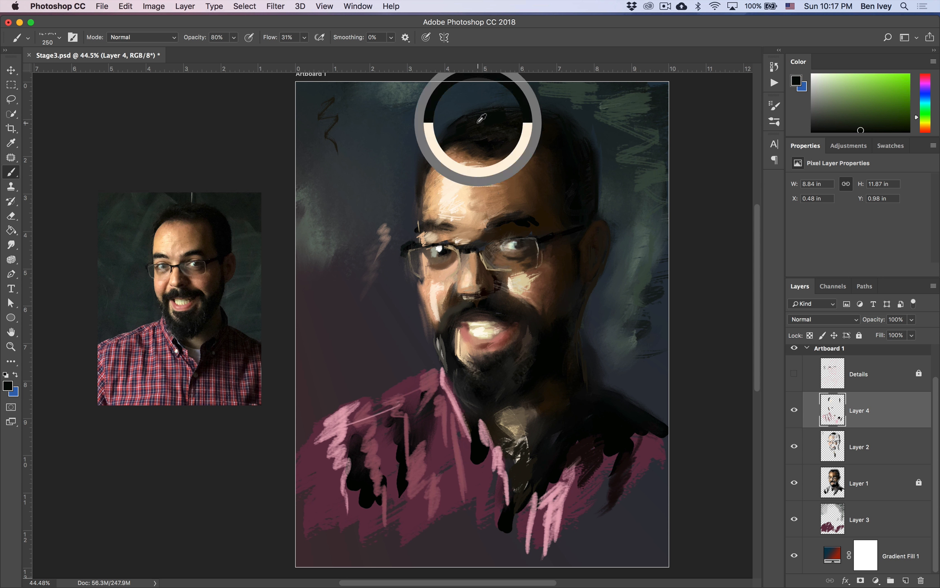
{"action": "mouse_move", "coordinate": [451, 114]}
{"action": "left_mouse_down"}
{"action": "mouse_move", "coordinate": [432, 143]}
{"action": "mouse_move", "coordinate": [538, 112]}
{"action": "mouse_move", "coordinate": [528, 114]}
{"action": "mouse_move", "coordinate": [559, 133]}
{"action": "left_mouse_up"}
{"action": "left_click", "coordinate": [515, 120], "text": "alt"}
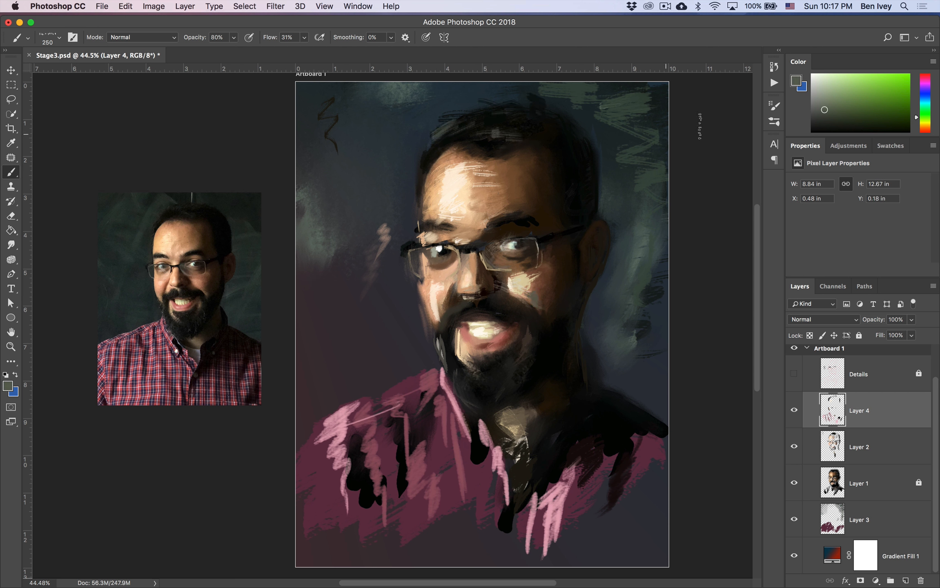
Step: Sample dark brown from the shaded side of the forehead and brush it over the ear on Layer 4
{"action": "left_click", "coordinate": [829, 99]}
{"action": "left_click", "coordinate": [546, 185], "text": "alt"}
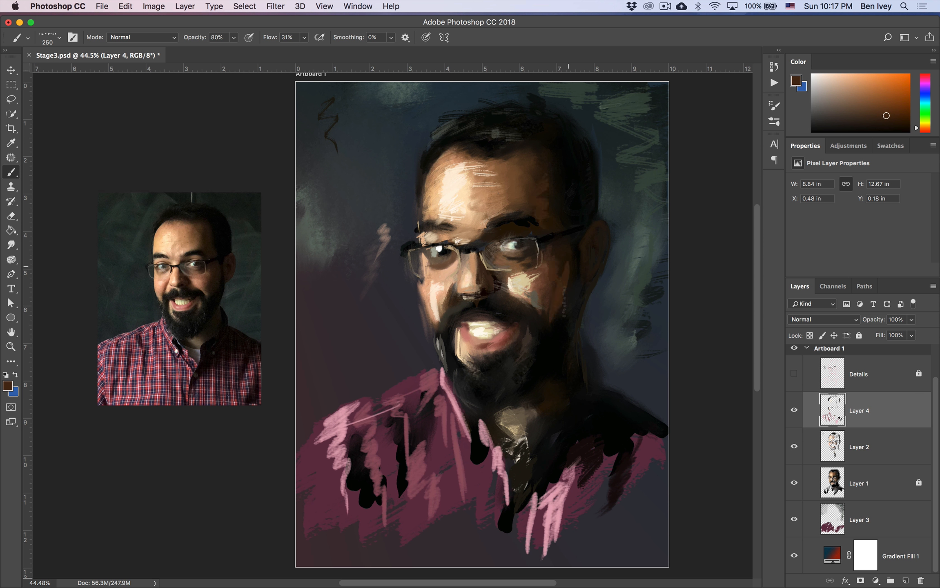
{"action": "left_click_drag", "start_coordinate": [588, 237], "coordinate": [607, 247]}
Step: Darken the brush colour to near-black and roughen the eyebrows with short strokes, undoing the stray one
{"action": "left_click", "coordinate": [877, 118]}
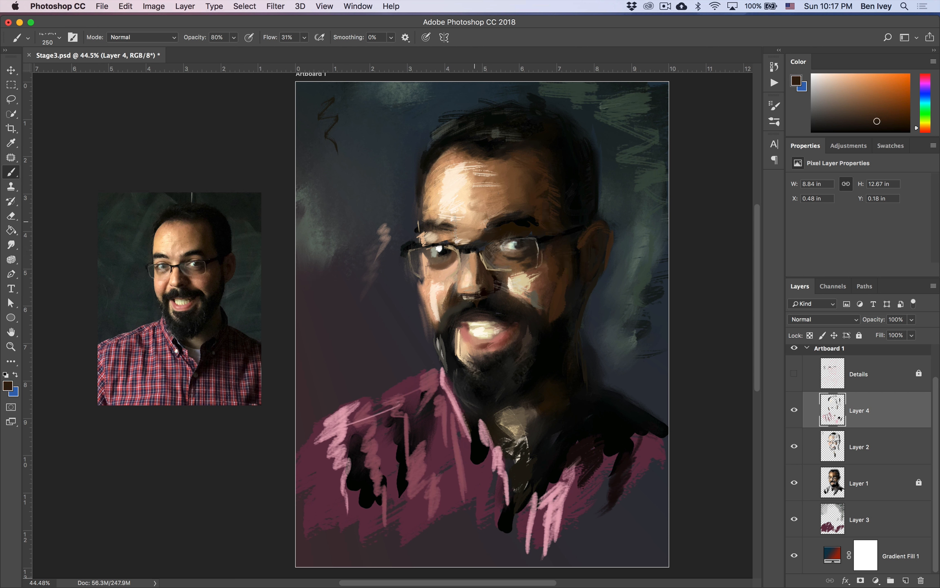
{"action": "left_click", "coordinate": [871, 129]}
{"action": "mouse_move", "coordinate": [432, 223]}
{"action": "left_mouse_down"}
{"action": "mouse_move", "coordinate": [418, 230]}
{"action": "mouse_move", "coordinate": [526, 215]}
{"action": "mouse_move", "coordinate": [516, 212]}
{"action": "left_mouse_up"}
{"action": "key", "text": "super+z"}
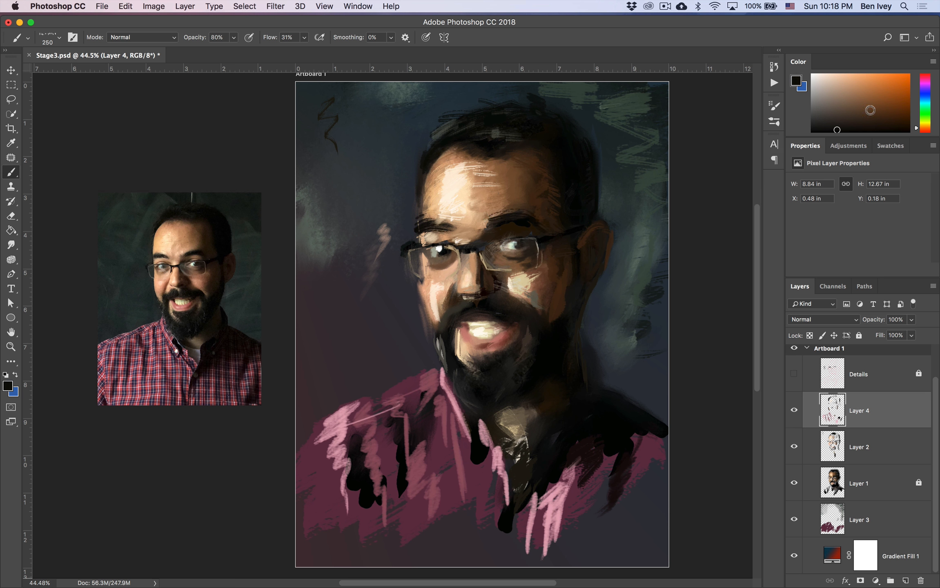
Step: Sample skin tones around the nose, pick a mid brown and brush strokes down the shaded cheek
{"action": "left_click", "coordinate": [483, 268], "text": "alt"}
{"action": "left_click", "coordinate": [472, 288], "text": "alt"}
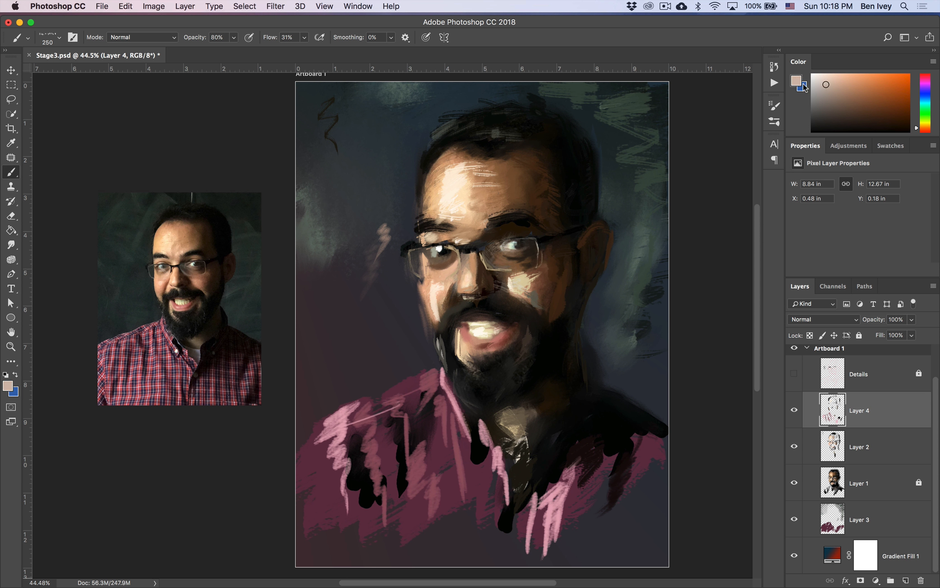
{"action": "left_click", "coordinate": [848, 101]}
{"action": "left_click_drag", "start_coordinate": [554, 267], "coordinate": [551, 317]}
Step: Try brown strokes on the forehead and undo them, then pick a golden ochre and tint its brightly lit side
{"action": "left_click", "coordinate": [857, 98]}
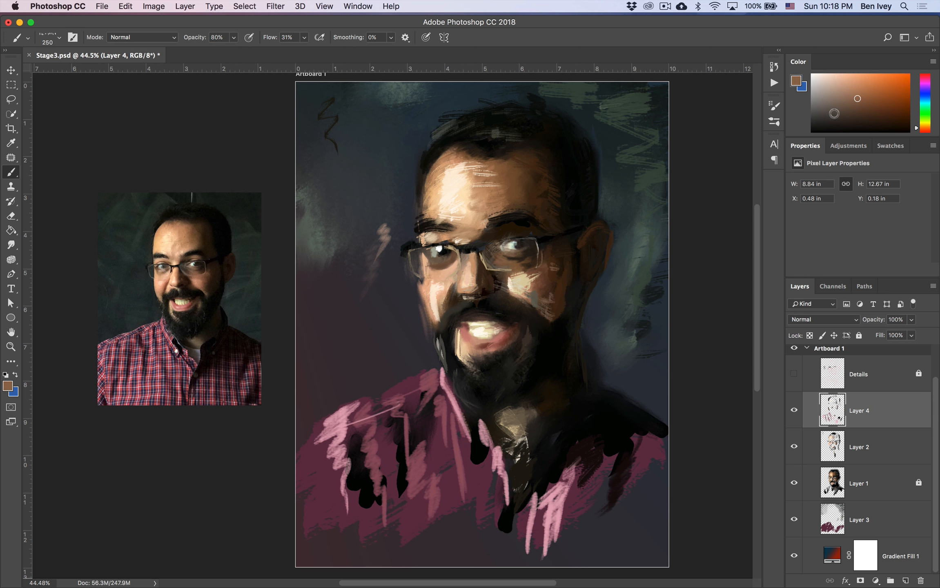
{"action": "left_click", "coordinate": [869, 116]}
{"action": "left_click", "coordinate": [886, 114]}
{"action": "mouse_move", "coordinate": [442, 182]}
{"action": "left_mouse_down"}
{"action": "mouse_move", "coordinate": [444, 163]}
{"action": "mouse_move", "coordinate": [445, 205]}
{"action": "mouse_move", "coordinate": [439, 194]}
{"action": "left_mouse_up"}
{"action": "key", "text": "super+z"}
{"action": "left_click", "coordinate": [863, 84]}
{"action": "key", "text": "super+z"}
{"action": "left_click", "coordinate": [924, 125]}
{"action": "left_click", "coordinate": [874, 87]}
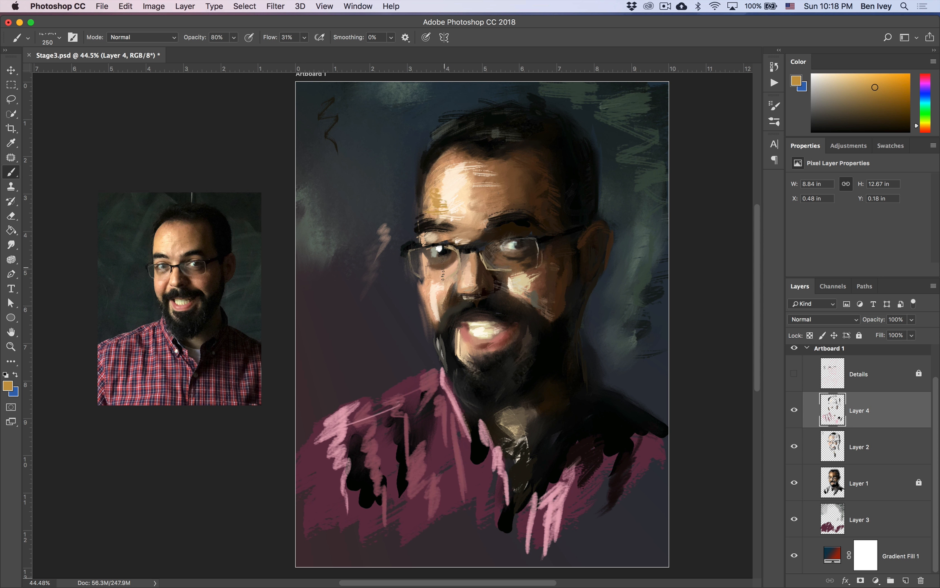
Step: Sample peach from the lit cheek, pick another textured brush preset and reduce it to 125 px, undoing the test stroke
{"action": "left_click", "coordinate": [425, 295], "text": "alt"}
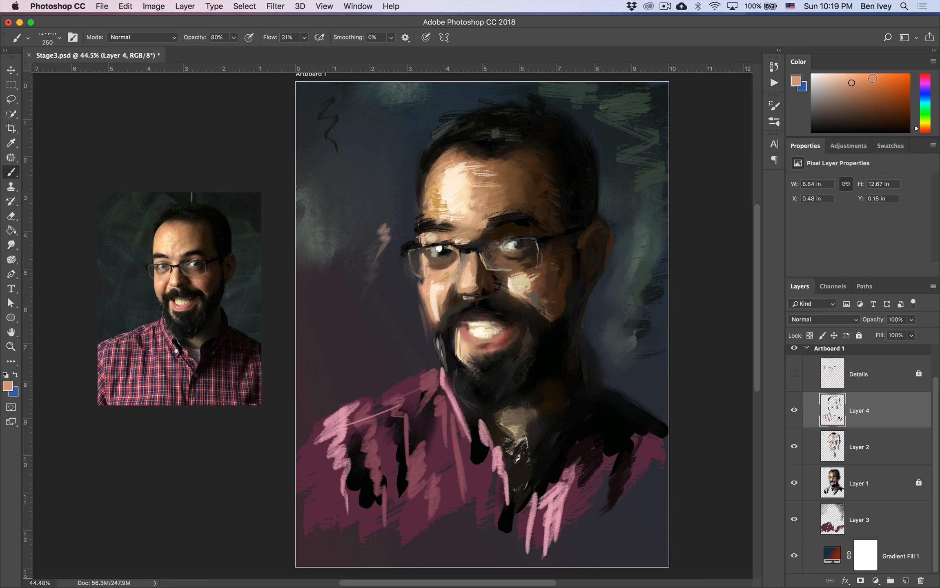
{"action": "left_click", "coordinate": [59, 38]}
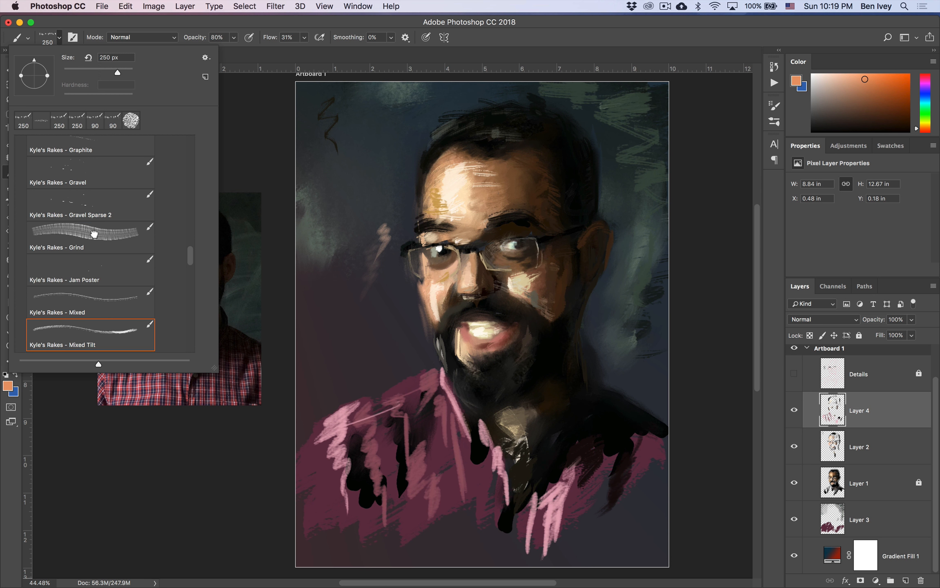
{"action": "left_click", "coordinate": [91, 230]}
{"action": "left_click_drag", "start_coordinate": [190, 256], "coordinate": [191, 271]}
{"action": "left_click", "coordinate": [180, 277]}
{"action": "left_click_drag", "start_coordinate": [413, 302], "coordinate": [432, 325]}
{"action": "key", "text": "super+z"}
{"action": "key", "text": "bracketleft"}
{"action": "key", "text": "bracketleft"}
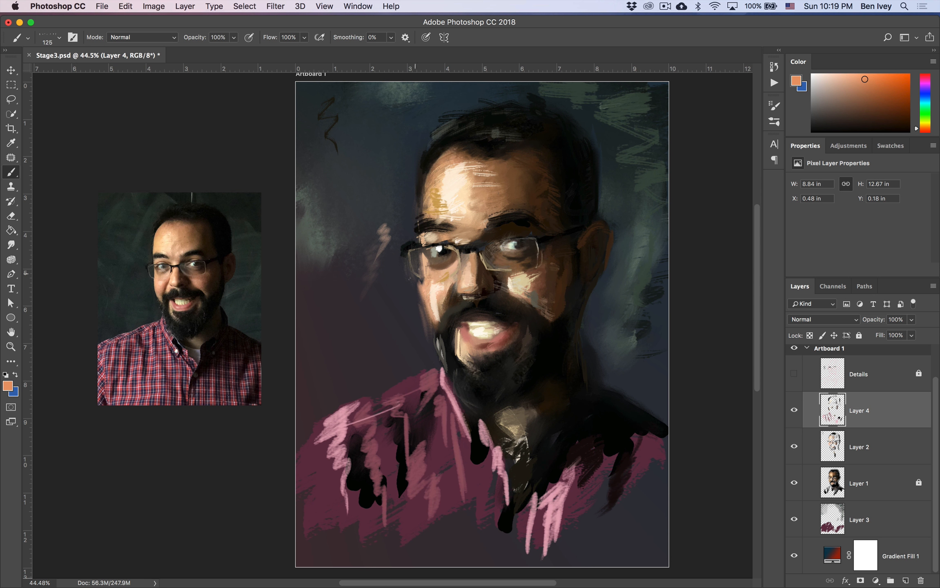
Step: Undo the oversized test strokes, reduce the brush to 70 px and hatch light skin tones along the lit cheek
{"action": "left_click_drag", "start_coordinate": [389, 281], "coordinate": [405, 323]}
{"action": "key", "text": "super+z"}
{"action": "left_click_drag", "start_coordinate": [418, 289], "coordinate": [414, 270]}
{"action": "key", "text": "super+z"}
{"action": "left_click", "coordinate": [432, 289], "text": "alt"}
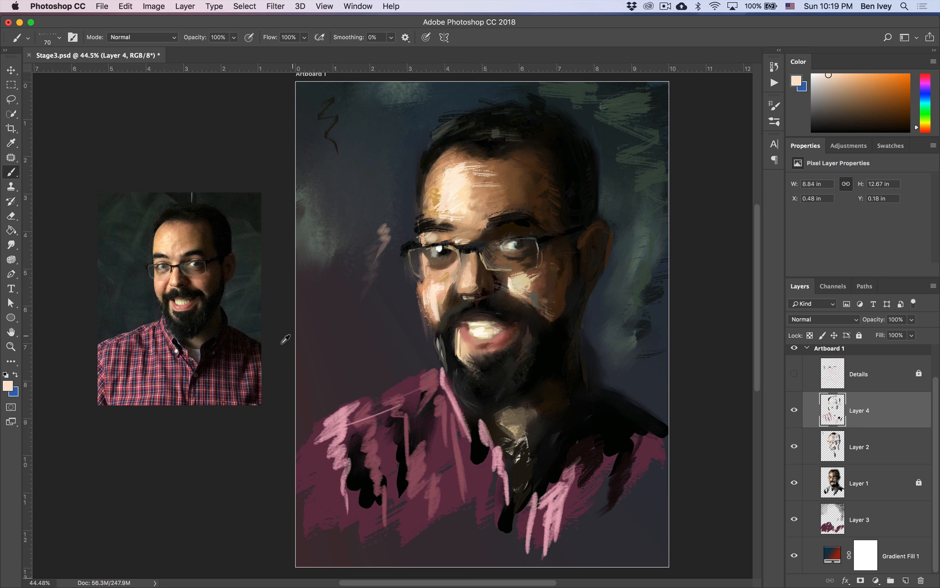
Step: Scribble loose red strokes down both shoulders of the shirt on Layer 4 with the 70 px brush
{"action": "mouse_move", "coordinate": [386, 444]}
{"action": "left_mouse_down"}
{"action": "mouse_move", "coordinate": [379, 487]}
{"action": "mouse_move", "coordinate": [397, 508]}
{"action": "left_mouse_up"}
{"action": "left_click_drag", "start_coordinate": [325, 445], "coordinate": [304, 510]}
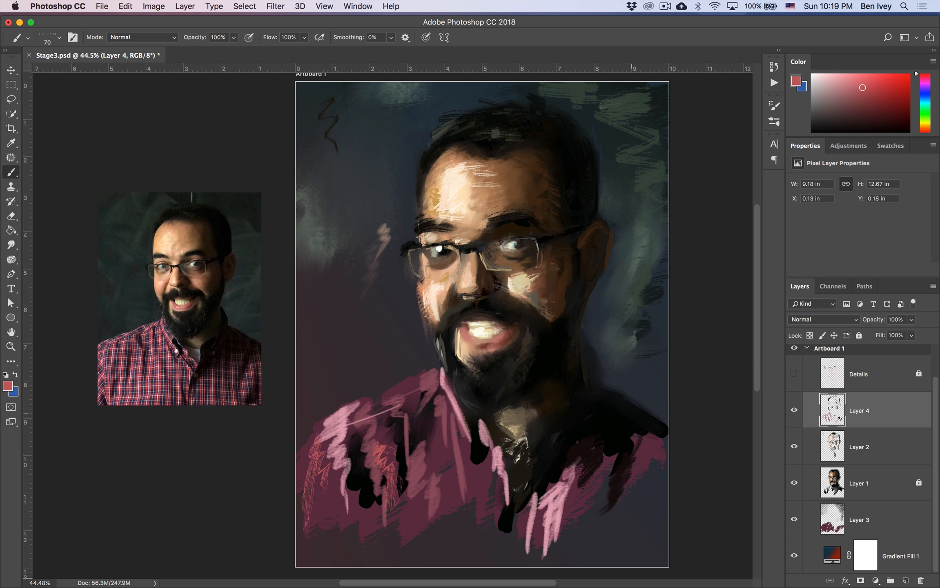
{"action": "left_click_drag", "start_coordinate": [638, 406], "coordinate": [632, 457]}
{"action": "left_click_drag", "start_coordinate": [615, 421], "coordinate": [605, 511]}
{"action": "left_click_drag", "start_coordinate": [594, 456], "coordinate": [579, 508]}
{"action": "left_click_drag", "start_coordinate": [644, 427], "coordinate": [639, 492]}
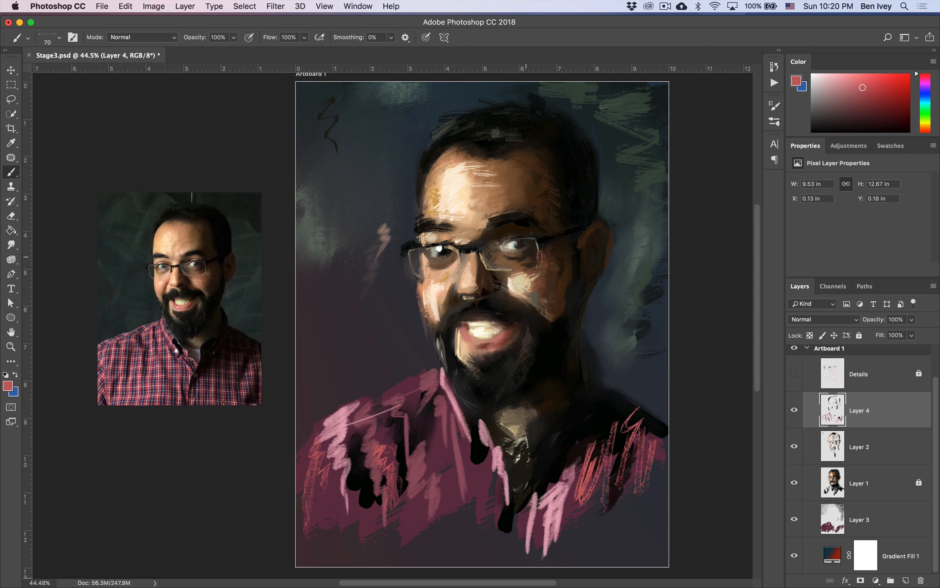
Step: Brush red strokes onto the shaded cheek, then sample brown from the temple and lighten it to an orange-brown
{"action": "left_click_drag", "start_coordinate": [541, 267], "coordinate": [534, 284]}
{"action": "left_click", "coordinate": [840, 103]}
{"action": "left_click", "coordinate": [563, 166], "text": "alt"}
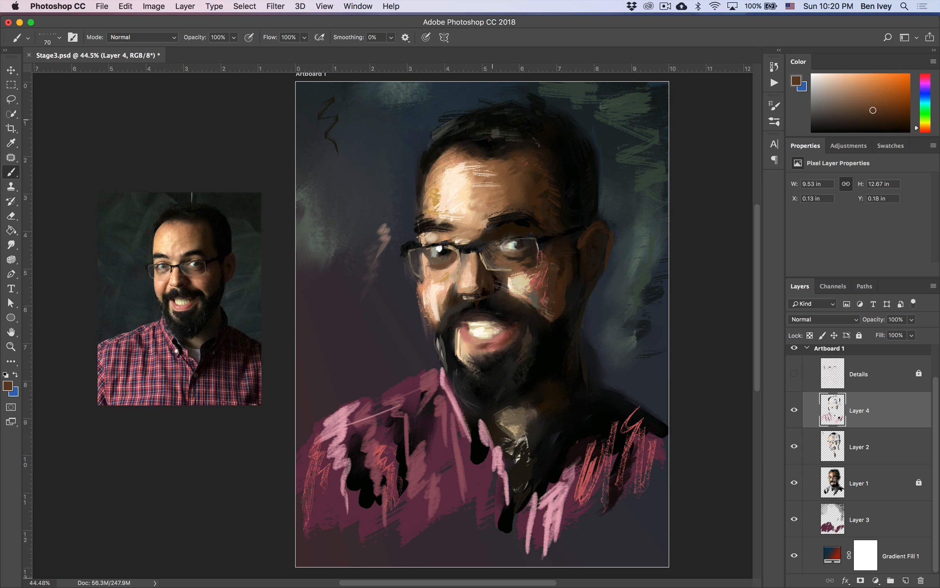
{"action": "left_click", "coordinate": [876, 95]}
Step: Sample a dark tone around the eyes, shade below the eye on the lit side, and sample near-black from the other eye
{"action": "key", "text": "super+equal"}
{"action": "key", "text": "super+equal"}
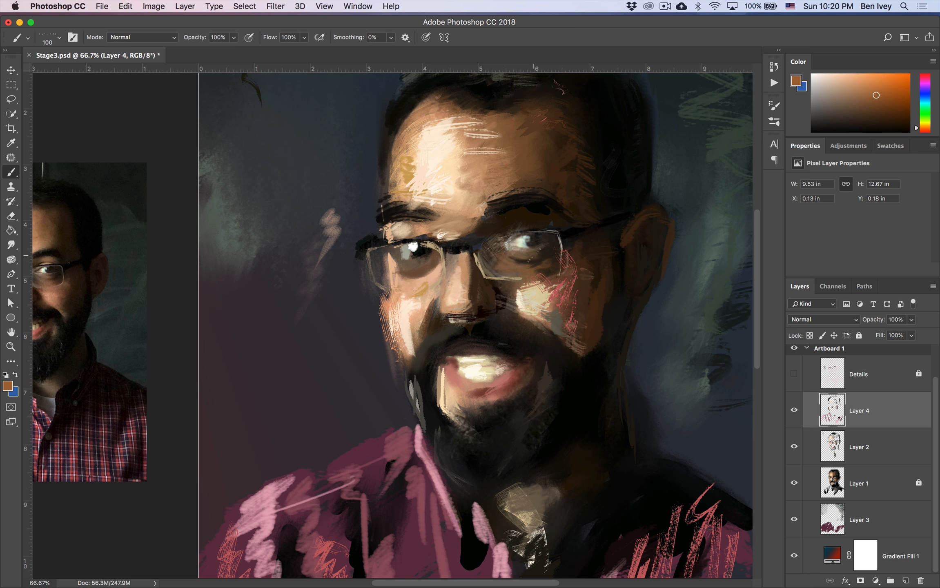
{"action": "left_click", "coordinate": [535, 255], "text": "alt"}
{"action": "left_click_drag", "start_coordinate": [402, 257], "coordinate": [403, 269]}
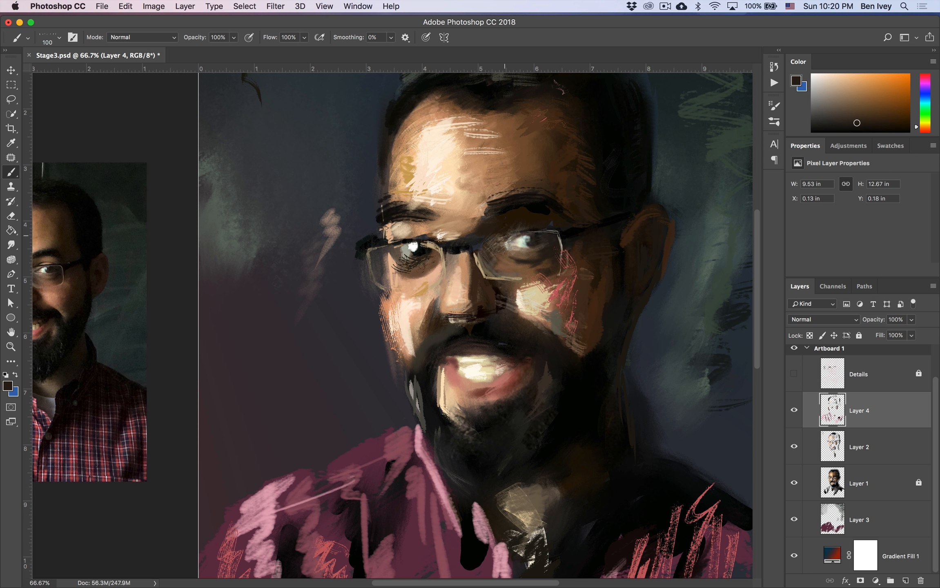
{"action": "left_click", "coordinate": [527, 242], "text": "alt"}
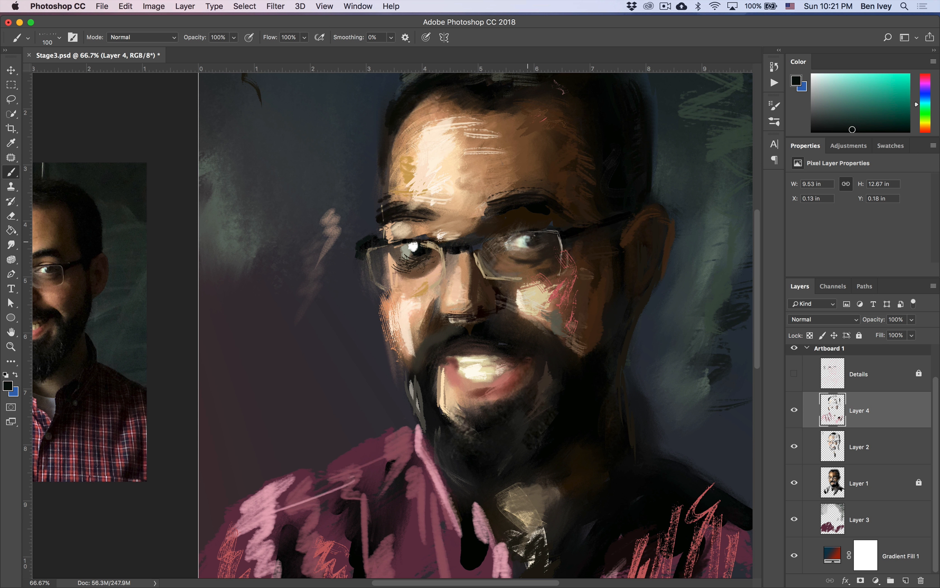
Step: Add a new layer in Overlay mode and brush near-white highlights on the forehead and beside the lit cheek, undoing the excess
{"action": "key", "text": "super+0"}
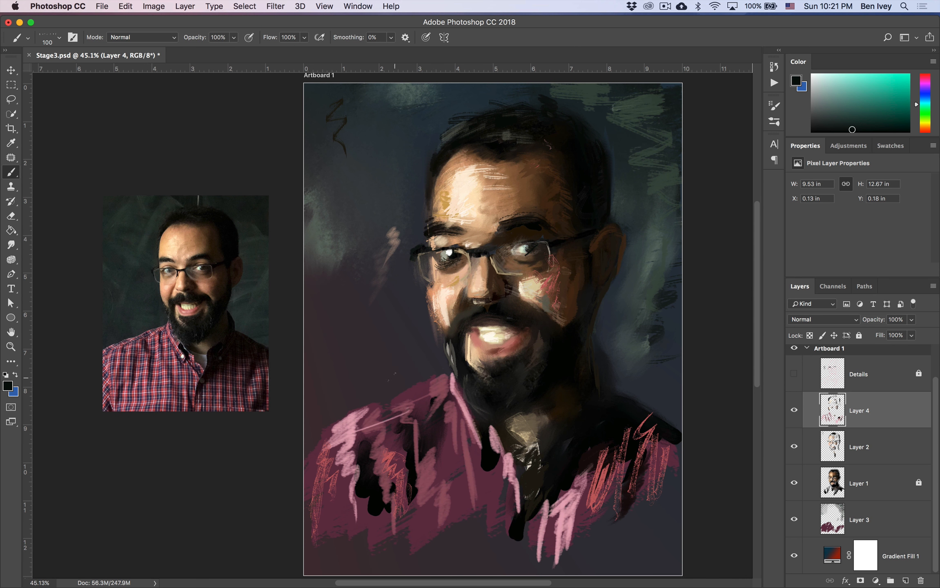
{"action": "left_click", "coordinate": [905, 580]}
{"action": "left_click", "coordinate": [822, 319]}
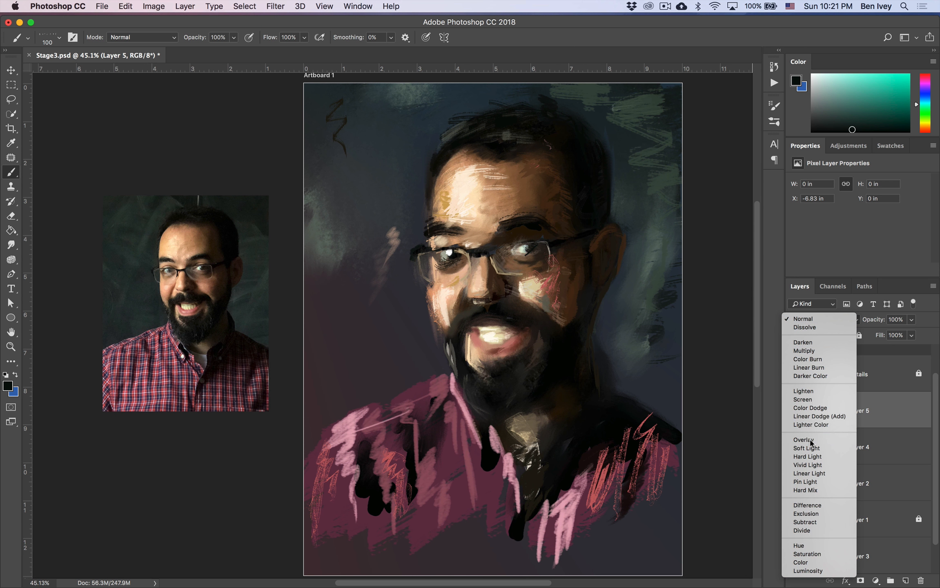
{"action": "left_click", "coordinate": [812, 432]}
{"action": "left_click", "coordinate": [819, 74]}
{"action": "left_click_drag", "start_coordinate": [465, 177], "coordinate": [452, 203]}
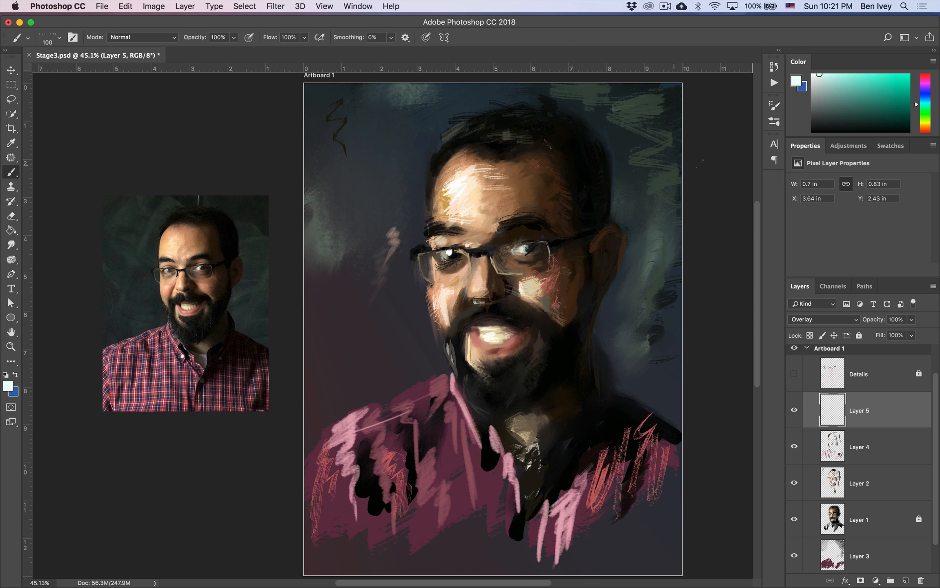
{"action": "left_click_drag", "start_coordinate": [417, 294], "coordinate": [440, 356]}
{"action": "key", "text": "super+z"}
Step: Pick a teal and scribble loose zigzag strokes into both upper corners of the background on Layer 5
{"action": "left_click", "coordinate": [855, 86]}
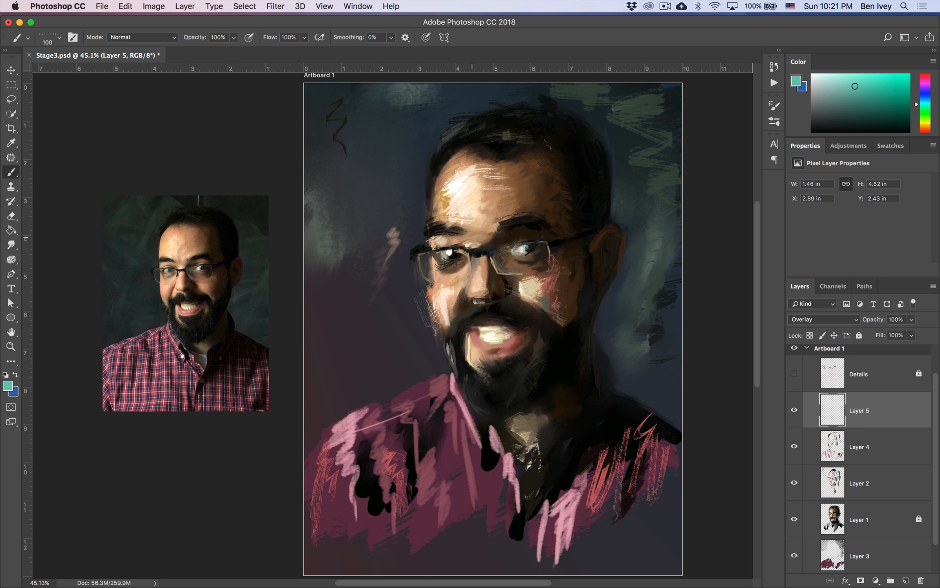
{"action": "mouse_move", "coordinate": [449, 86]}
{"action": "left_mouse_down"}
{"action": "mouse_move", "coordinate": [366, 108]}
{"action": "mouse_move", "coordinate": [305, 233]}
{"action": "left_mouse_up"}
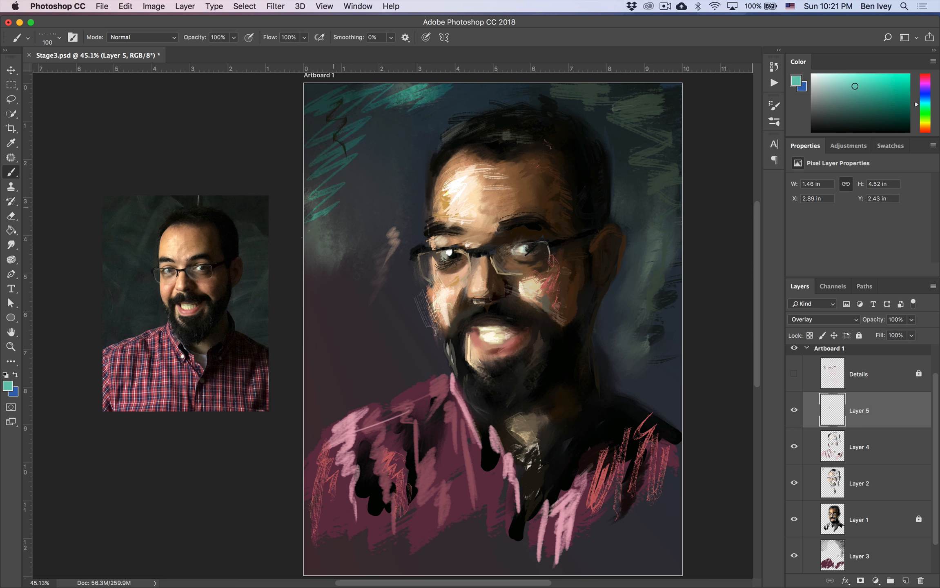
{"action": "mouse_move", "coordinate": [571, 94]}
{"action": "left_mouse_down"}
{"action": "mouse_move", "coordinate": [616, 151]}
{"action": "mouse_move", "coordinate": [655, 265]}
{"action": "mouse_move", "coordinate": [658, 243]}
{"action": "left_mouse_up"}
{"action": "left_click_drag", "start_coordinate": [655, 143], "coordinate": [665, 196]}
Step: Enlarge the brush to 300 px and sweep wavy teal strokes down the background's right-hand edge
{"action": "key", "text": "bracketright"}
{"action": "key", "text": "bracketright"}
{"action": "key", "text": "bracketright"}
{"action": "key", "text": "bracketright"}
{"action": "key", "text": "bracketright"}
{"action": "key", "text": "bracketright"}
{"action": "mouse_move", "coordinate": [657, 98]}
{"action": "left_mouse_down"}
{"action": "mouse_move", "coordinate": [674, 167]}
{"action": "mouse_move", "coordinate": [653, 339]}
{"action": "mouse_move", "coordinate": [669, 420]}
{"action": "mouse_move", "coordinate": [672, 379]}
{"action": "left_mouse_up"}
Step: Pick a dark green-teal and layer wavy strokes down the background's right-hand side and around the lower shoulder
{"action": "left_click", "coordinate": [872, 111]}
{"action": "left_click_drag", "start_coordinate": [643, 296], "coordinate": [667, 176]}
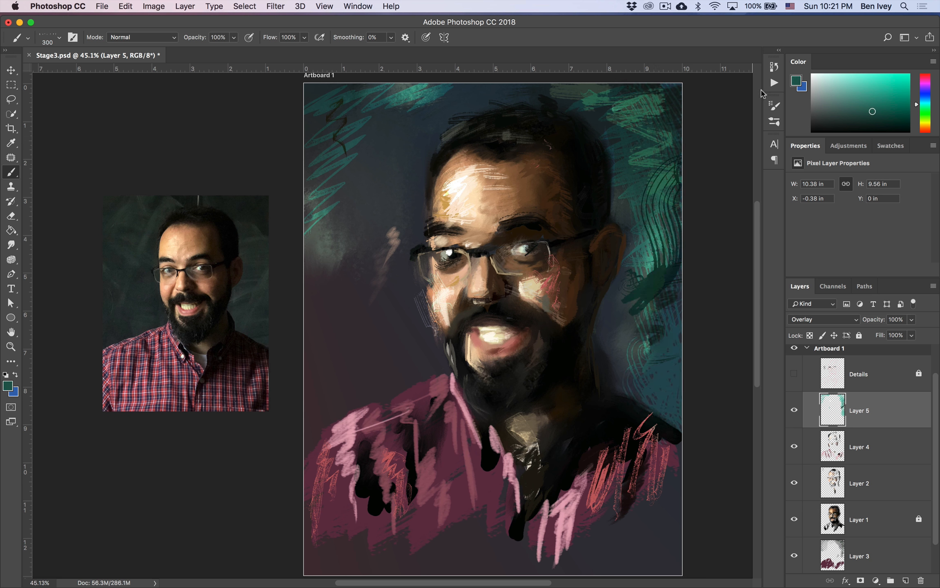
{"action": "left_click_drag", "start_coordinate": [631, 118], "coordinate": [649, 253]}
{"action": "mouse_move", "coordinate": [531, 91]}
{"action": "left_mouse_down"}
{"action": "mouse_move", "coordinate": [656, 175]}
{"action": "mouse_move", "coordinate": [649, 335]}
{"action": "left_mouse_up"}
{"action": "left_click_drag", "start_coordinate": [661, 367], "coordinate": [604, 517]}
{"action": "left_click_drag", "start_coordinate": [583, 473], "coordinate": [518, 565]}
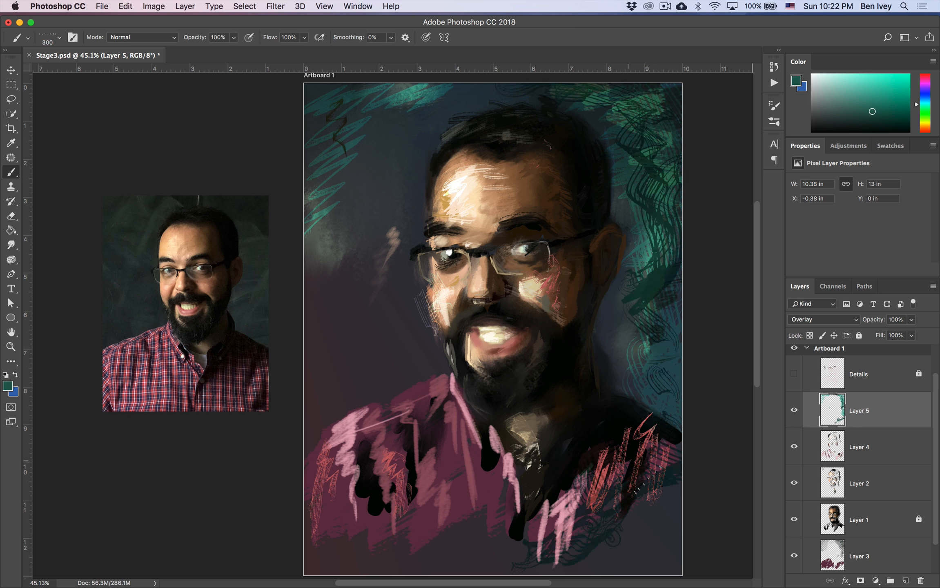
{"action": "left_click_drag", "start_coordinate": [642, 433], "coordinate": [660, 470]}
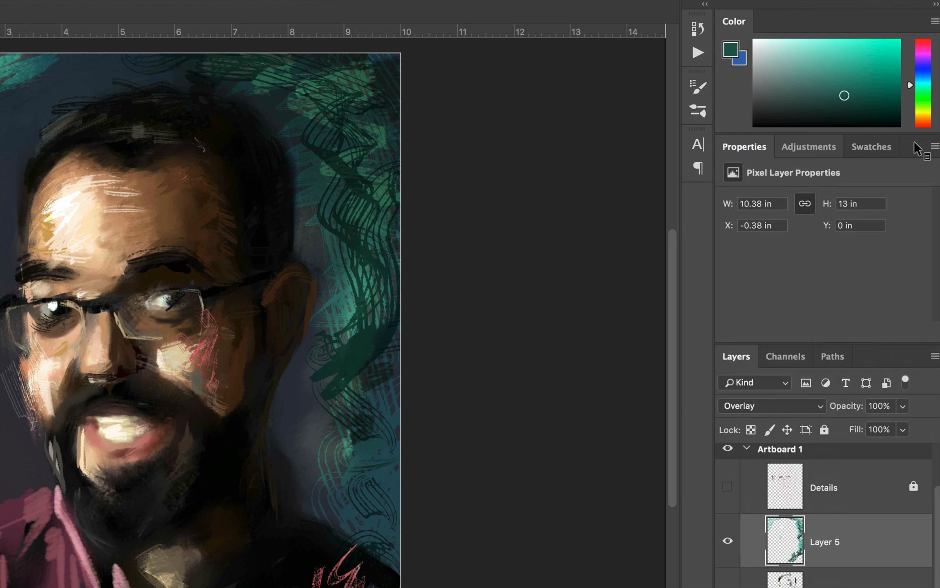
Step: Add a Gradient Map adjustment using the Black, White preset and toggle its visibility to compare values with the colour version
{"action": "left_click", "coordinate": [819, 144]}
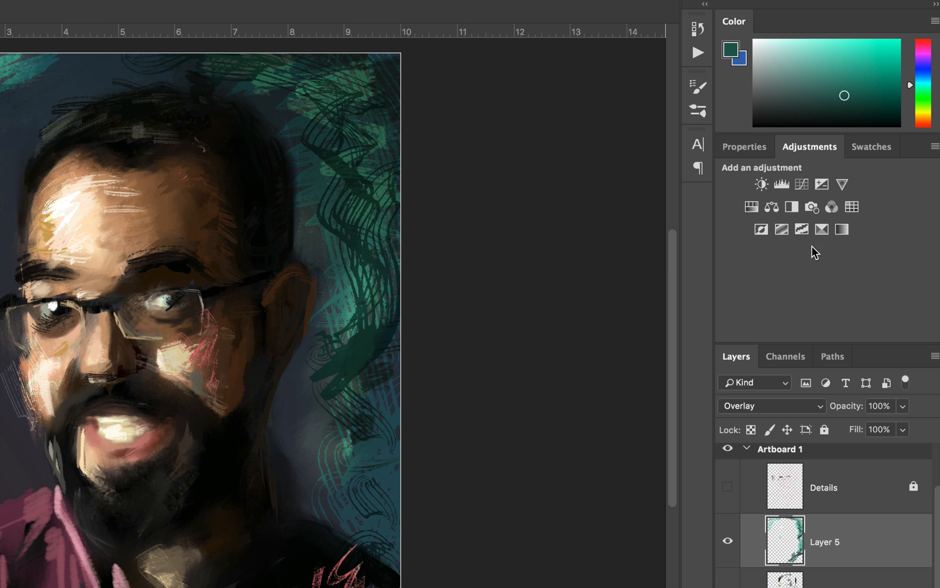
{"action": "left_click", "coordinate": [841, 229]}
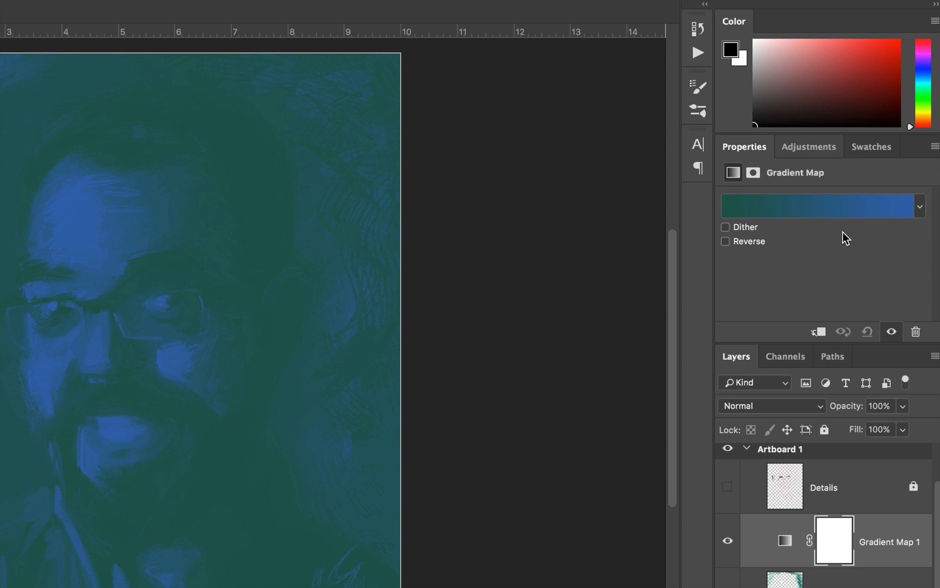
{"action": "left_click", "coordinate": [836, 208]}
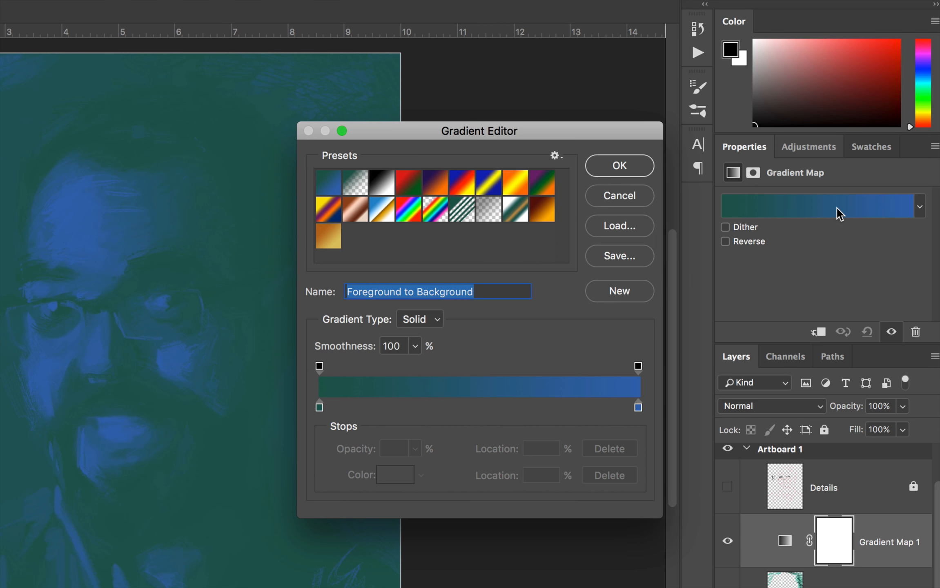
{"action": "left_click", "coordinate": [377, 184]}
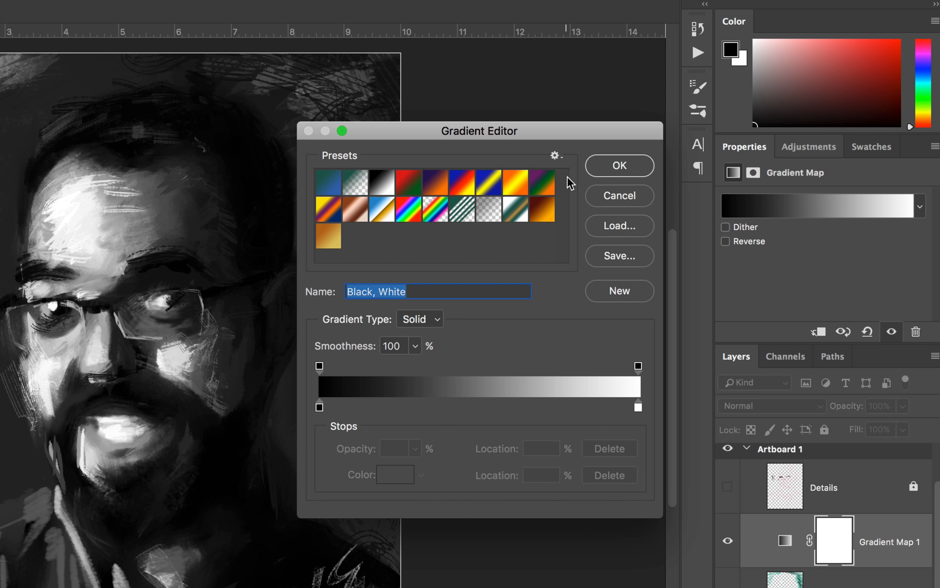
{"action": "left_click", "coordinate": [611, 166]}
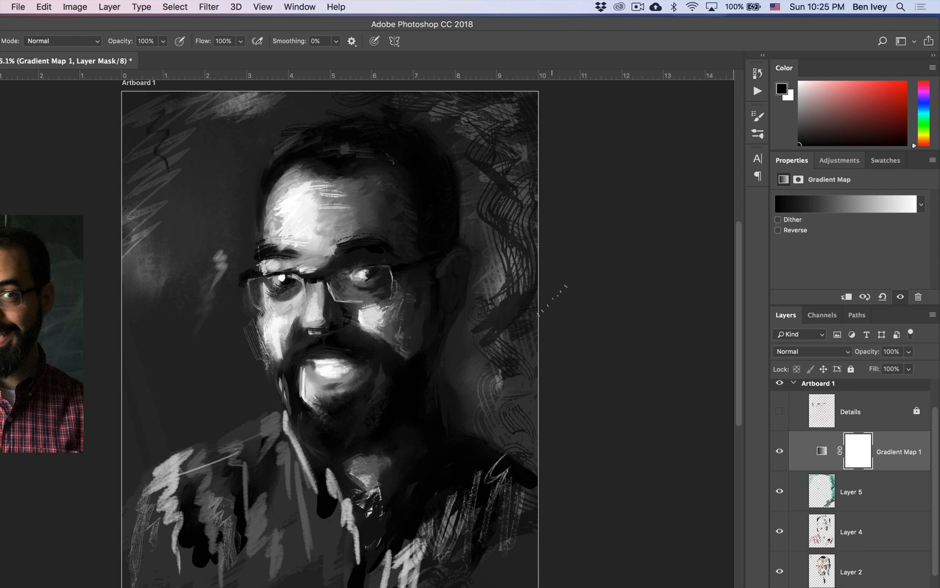
{"action": "left_click", "coordinate": [778, 451]}
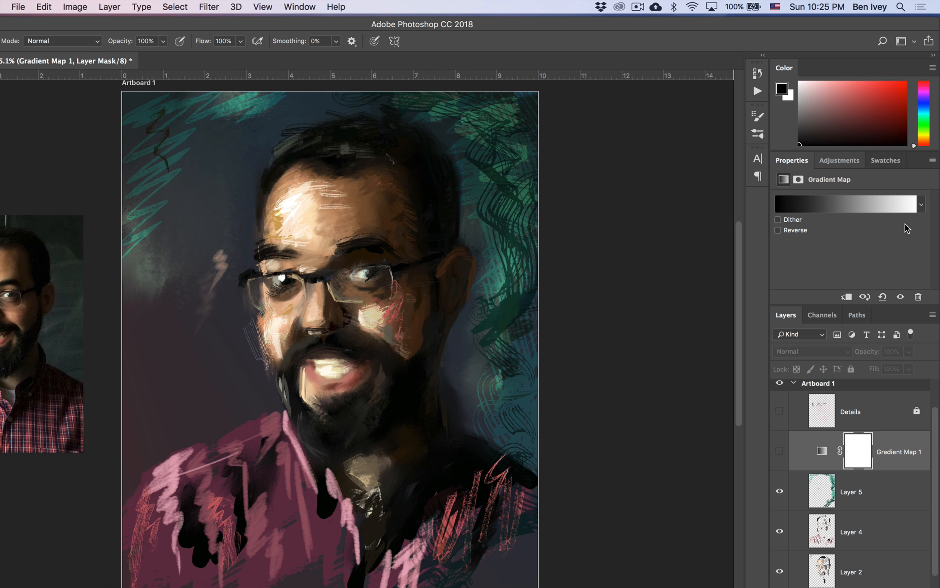
{"action": "left_click", "coordinate": [779, 450]}
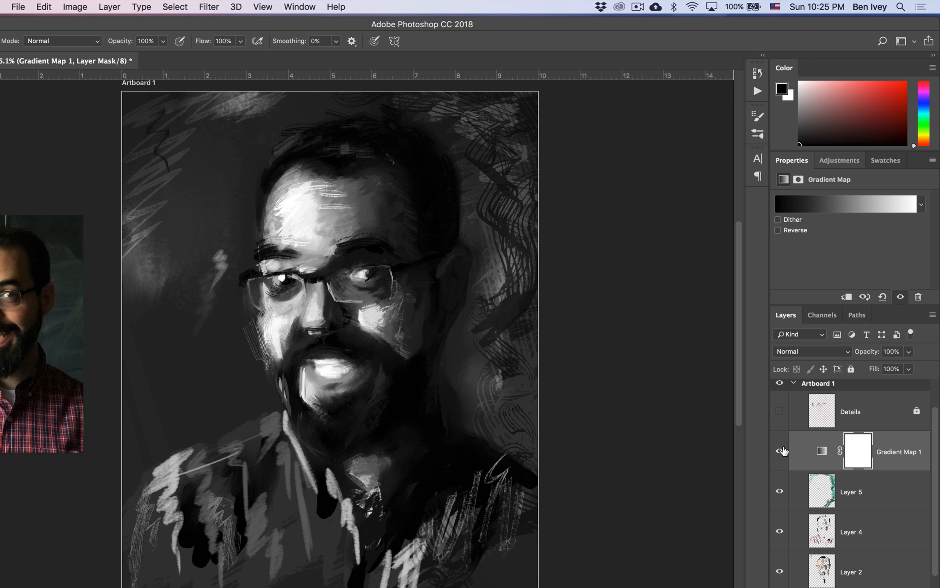
Step: Try the Red, Green preset on the Gradient Map and add a dark teal colour stop at 44%
{"action": "left_click", "coordinate": [858, 207]}
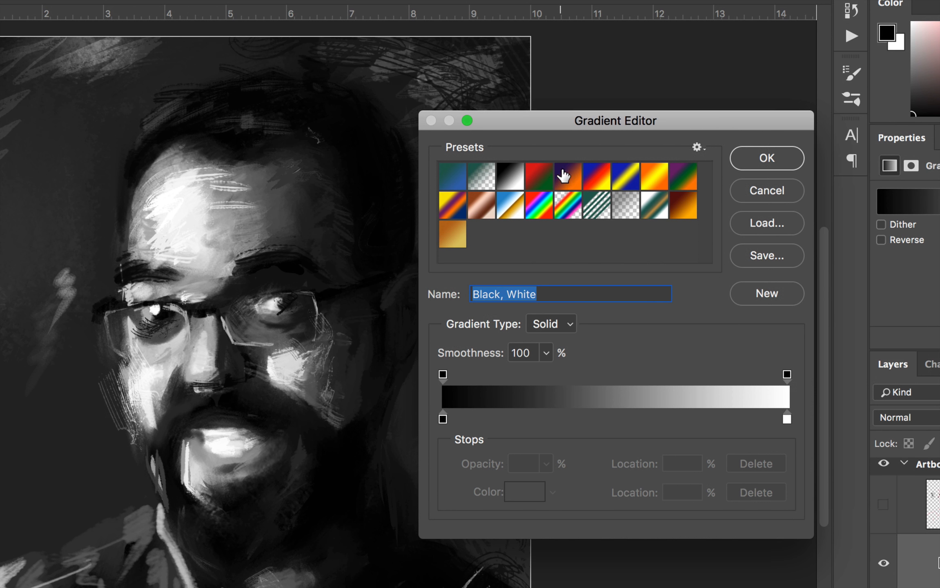
{"action": "left_click", "coordinate": [542, 188]}
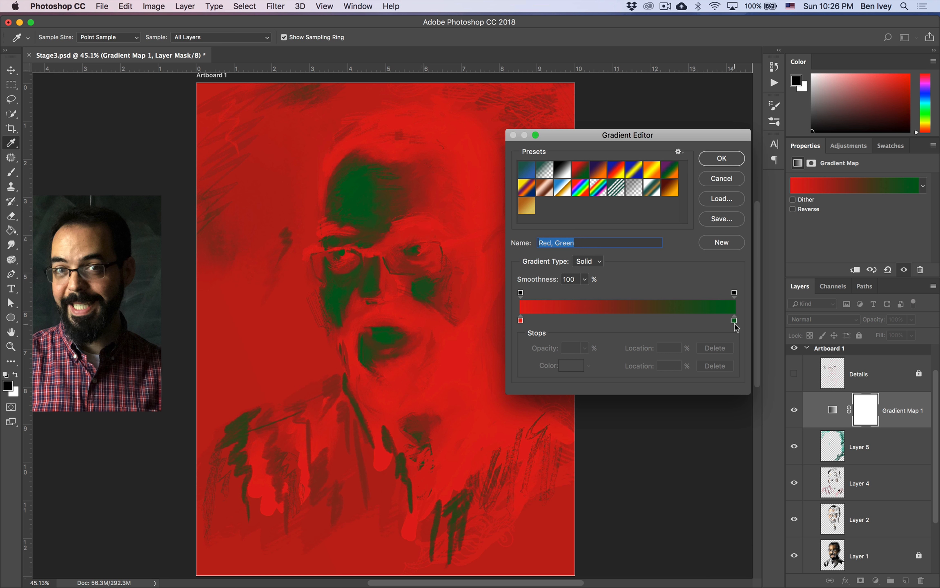
{"action": "left_click_drag", "start_coordinate": [712, 325], "coordinate": [615, 327]}
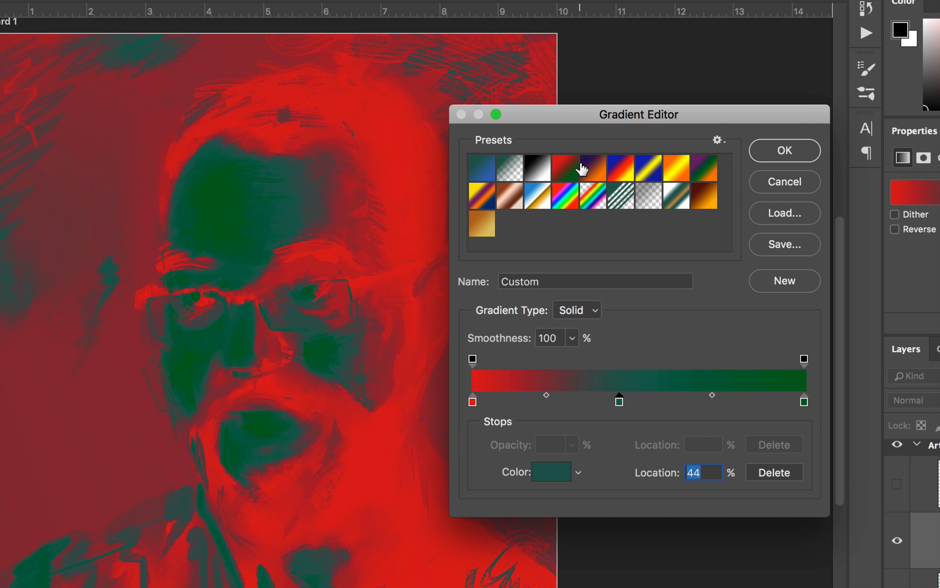
Step: Preview several other gradient presets on the portrait and apply the dark red to orange gradient to the Gradient Map
{"action": "left_click", "coordinate": [591, 168]}
{"action": "left_click", "coordinate": [621, 169]}
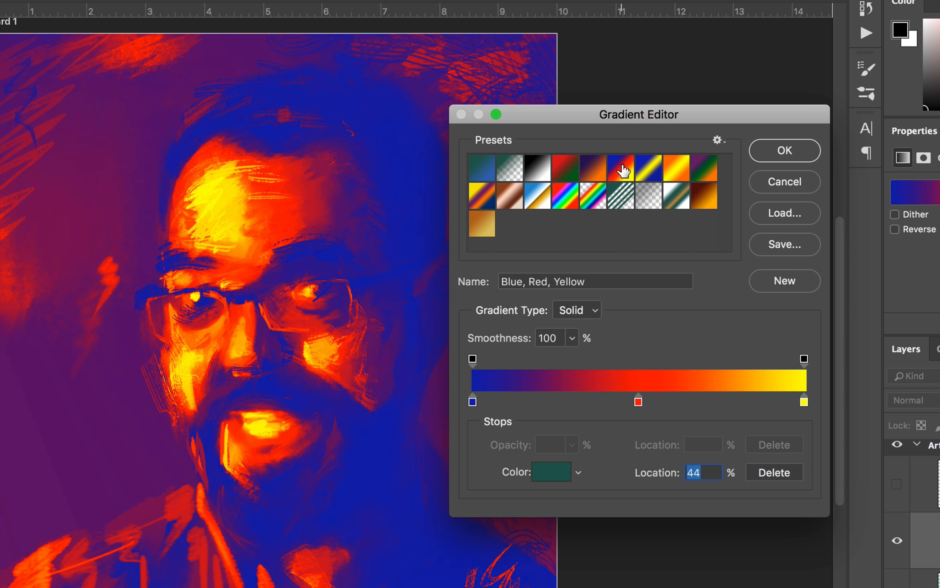
{"action": "left_click", "coordinate": [647, 169]}
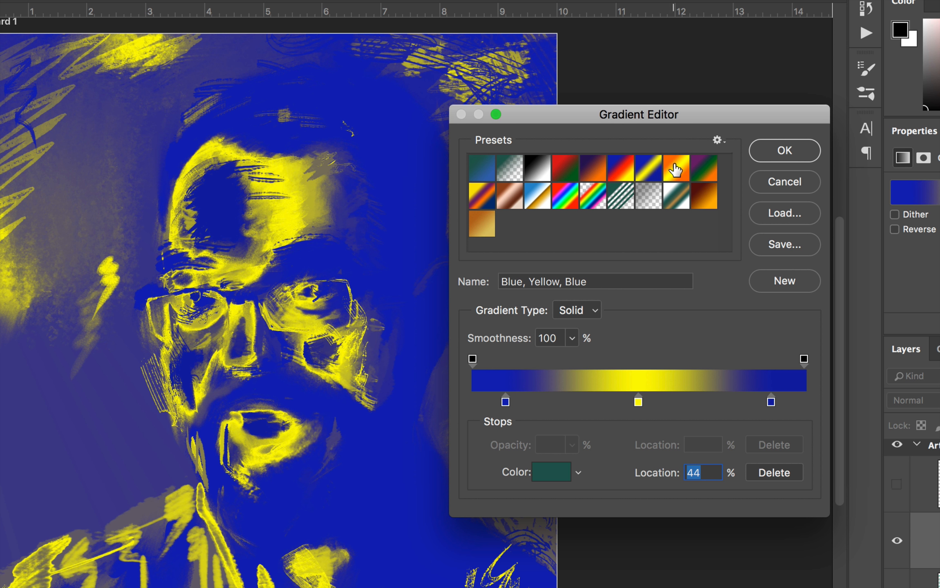
{"action": "left_click", "coordinate": [676, 168]}
{"action": "left_click", "coordinate": [703, 170]}
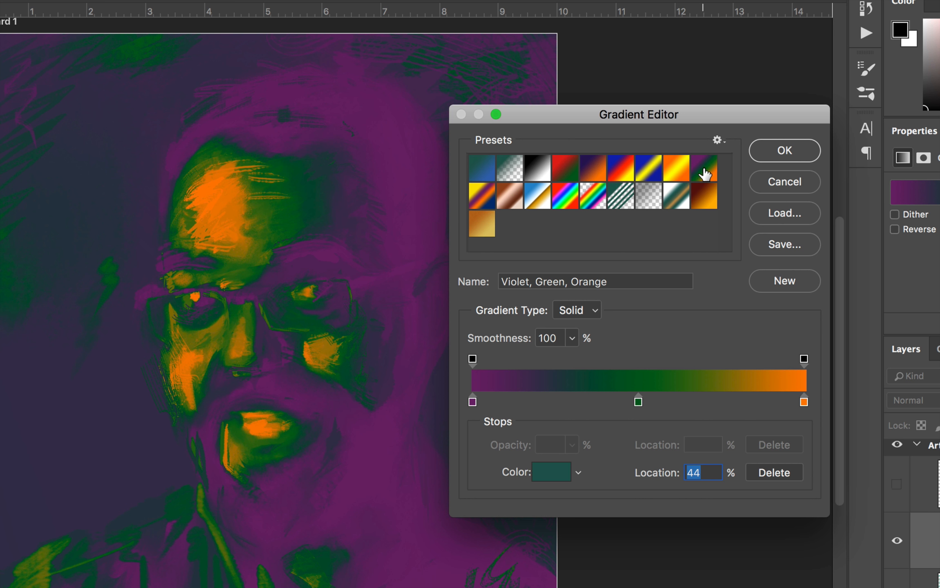
{"action": "left_click", "coordinate": [702, 204]}
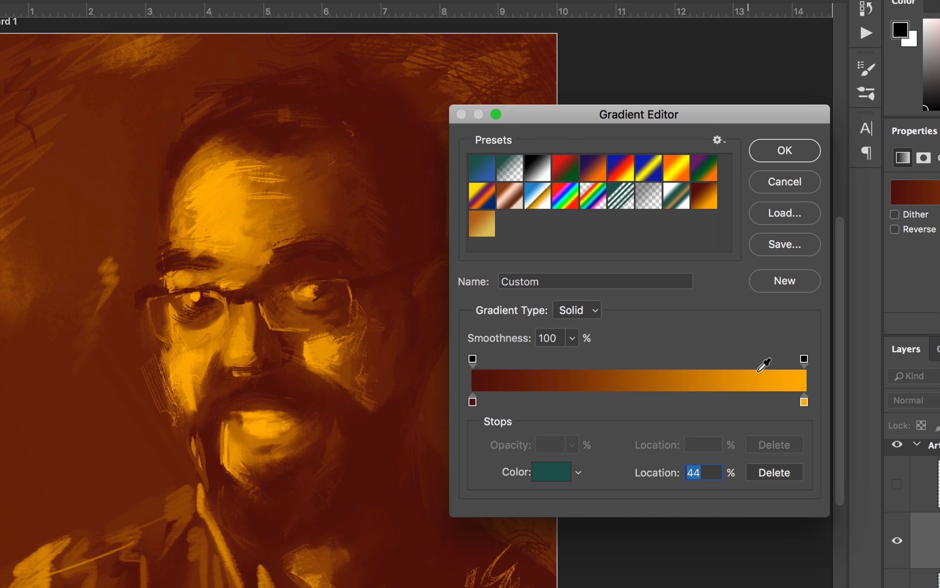
{"action": "key", "text": "Return"}
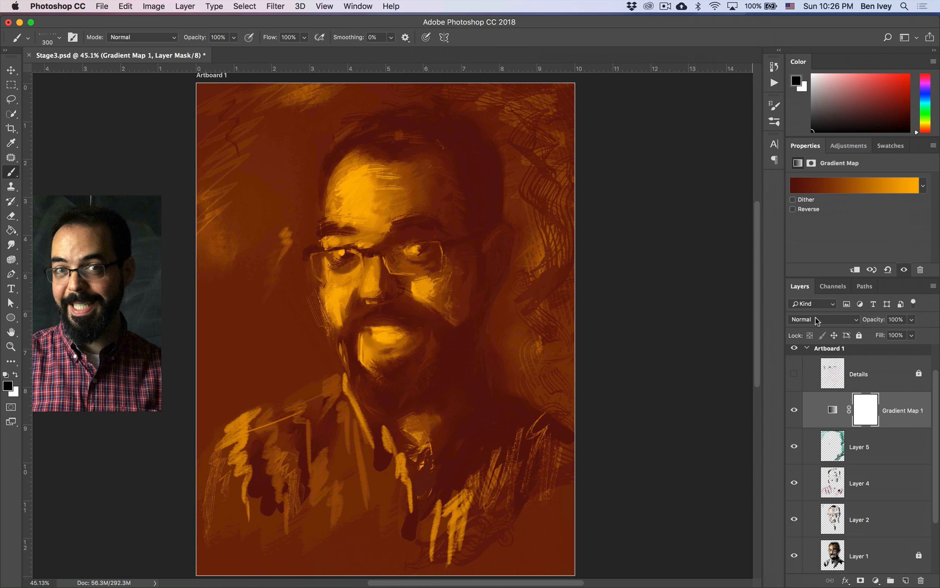
Step: Blend the Gradient Map layer in Overlay mode at 50% opacity
{"action": "left_click", "coordinate": [816, 320]}
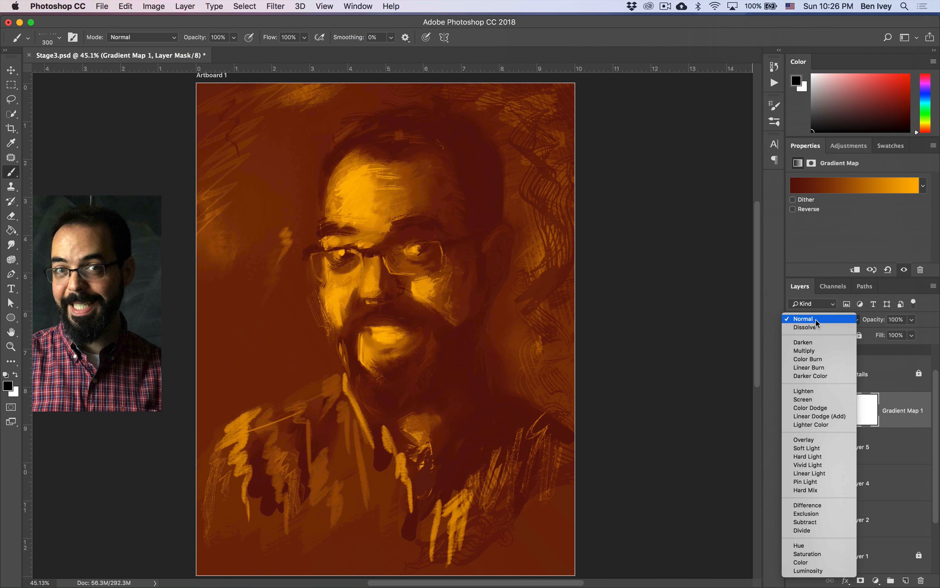
{"action": "left_click", "coordinate": [815, 440]}
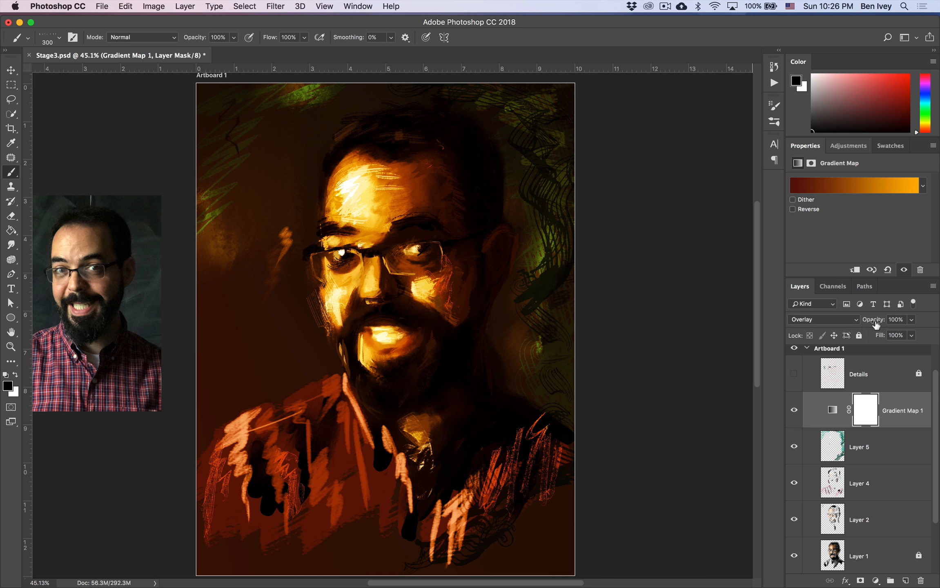
{"action": "left_click_drag", "start_coordinate": [875, 324], "coordinate": [846, 323]}
Step: Try the Soft Light and Hard Light blend modes on the Gradient Map and toggle its visibility to compare with the original colours
{"action": "left_click", "coordinate": [844, 322]}
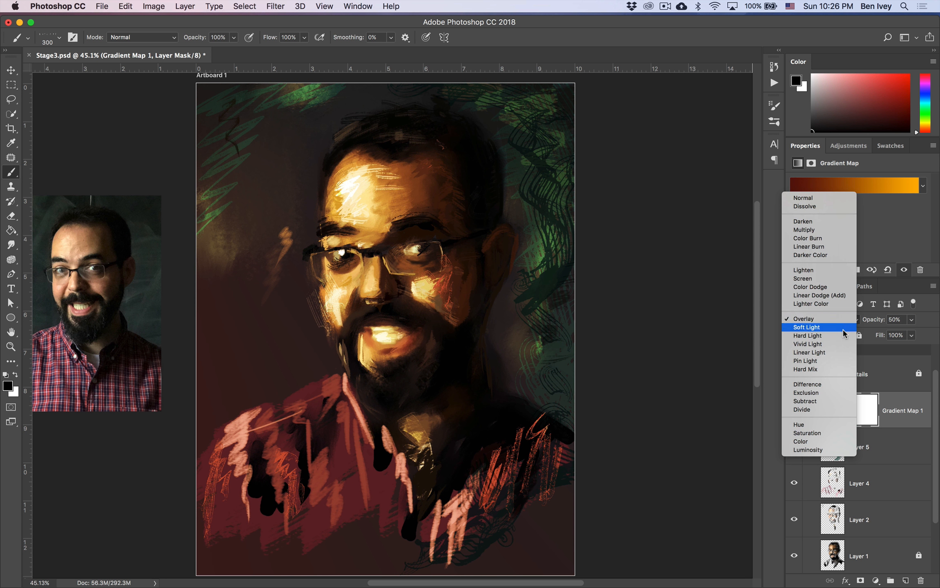
{"action": "left_click", "coordinate": [843, 330]}
{"action": "left_click", "coordinate": [843, 323]}
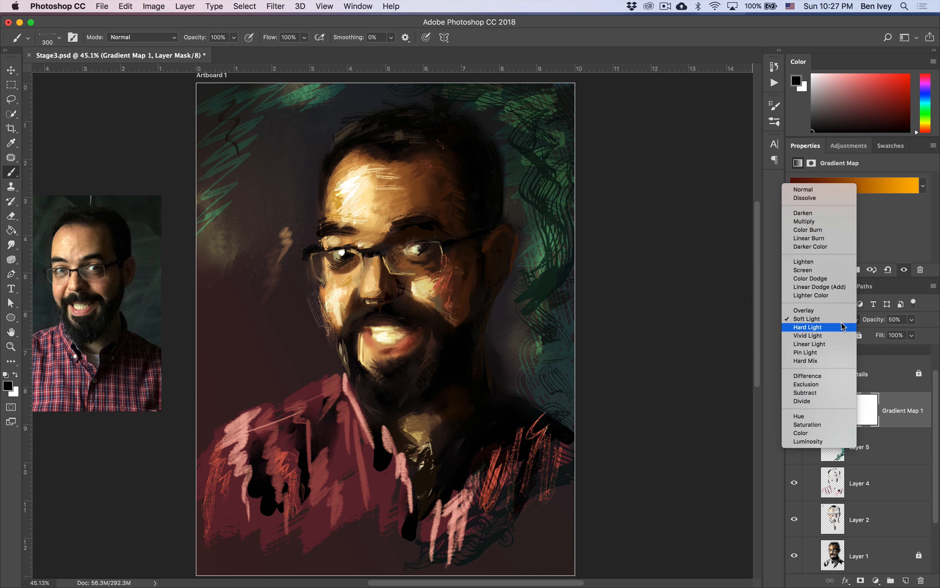
{"action": "left_click", "coordinate": [842, 328]}
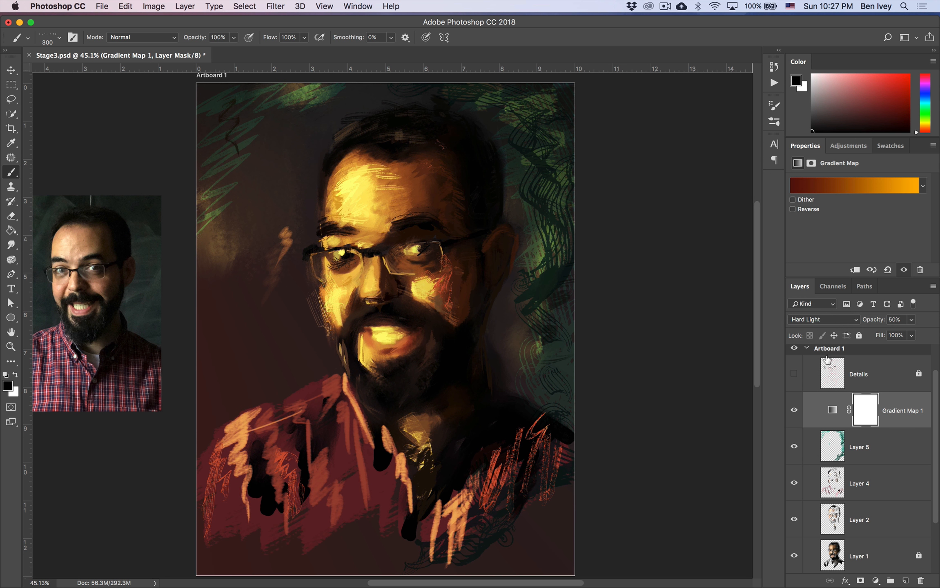
{"action": "left_click", "coordinate": [794, 411]}
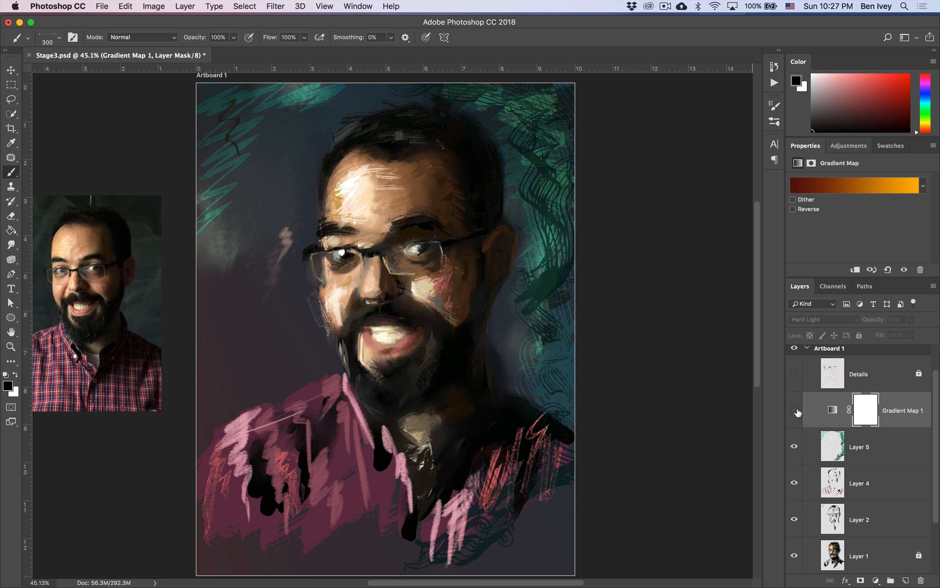
{"action": "left_click", "coordinate": [795, 411]}
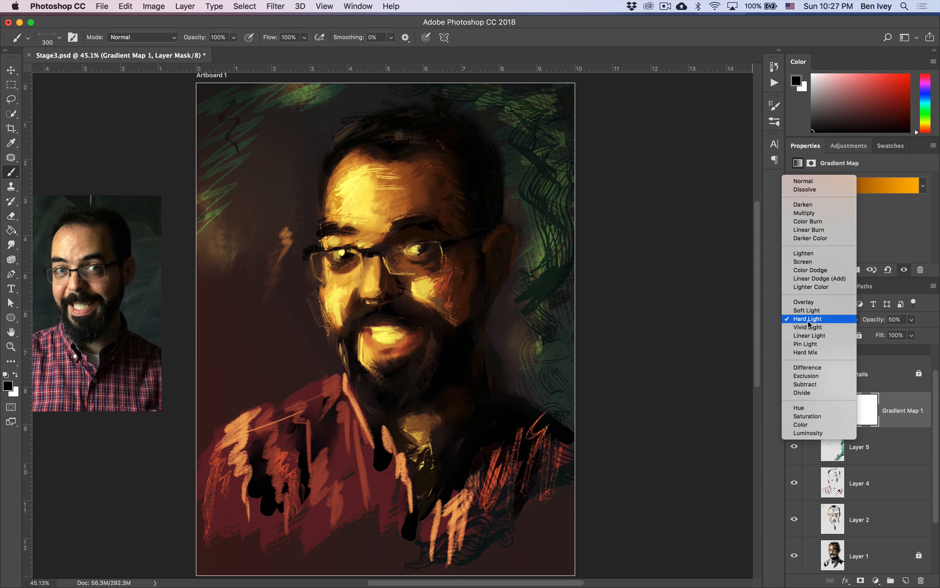
Step: Try the Screen, Multiply and Color Burn blend modes on the Gradient Map layer
{"action": "left_click", "coordinate": [806, 319]}
{"action": "left_click", "coordinate": [829, 266]}
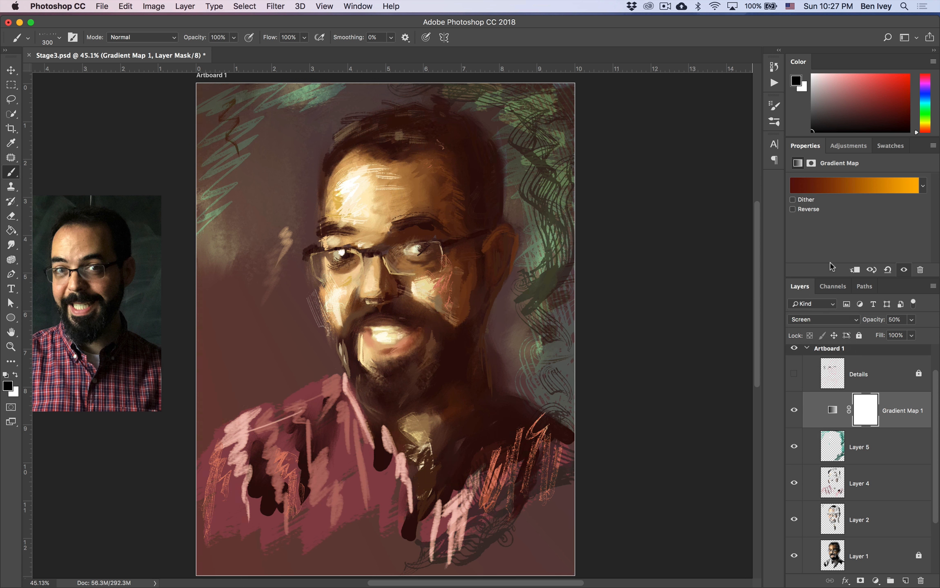
{"action": "left_click", "coordinate": [825, 322]}
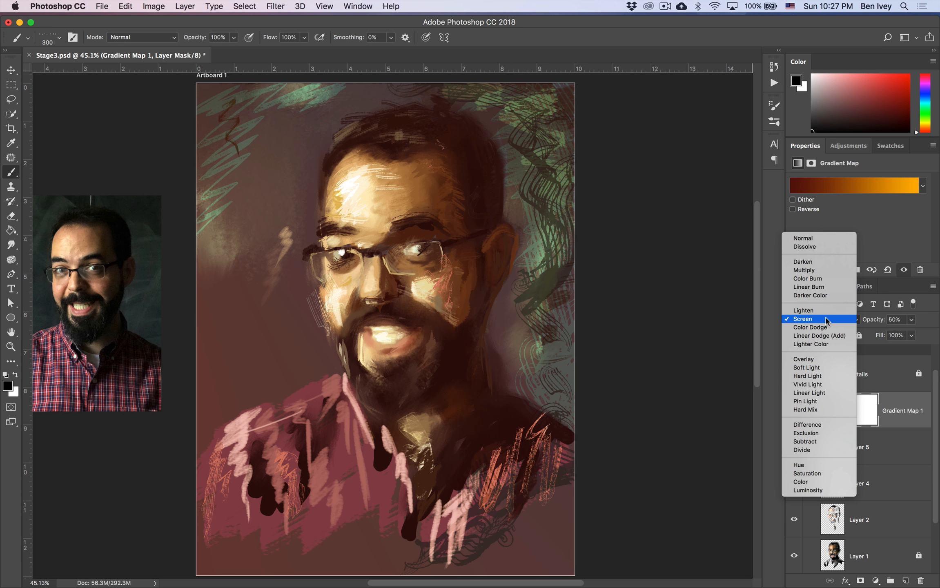
{"action": "left_click", "coordinate": [825, 269]}
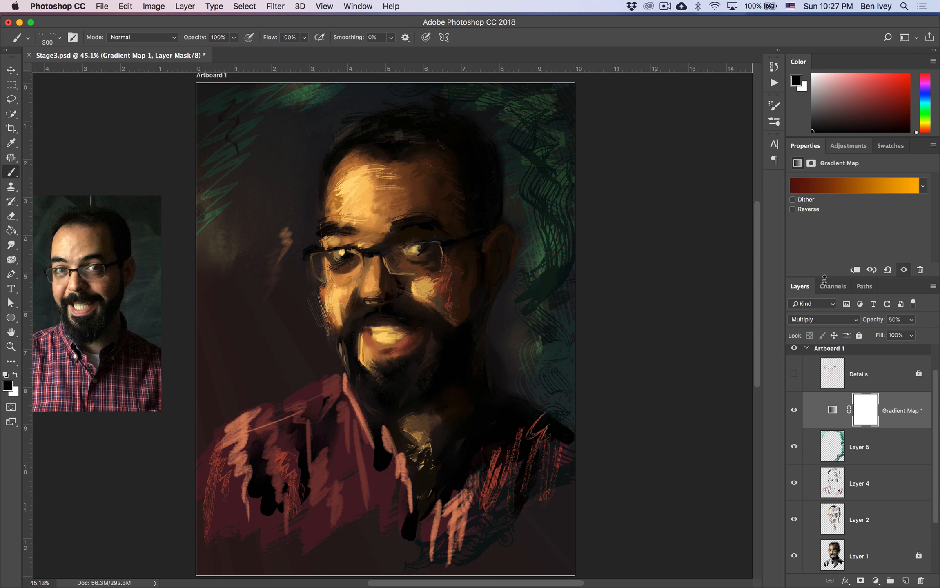
{"action": "left_click", "coordinate": [823, 321]}
{"action": "left_click", "coordinate": [821, 328]}
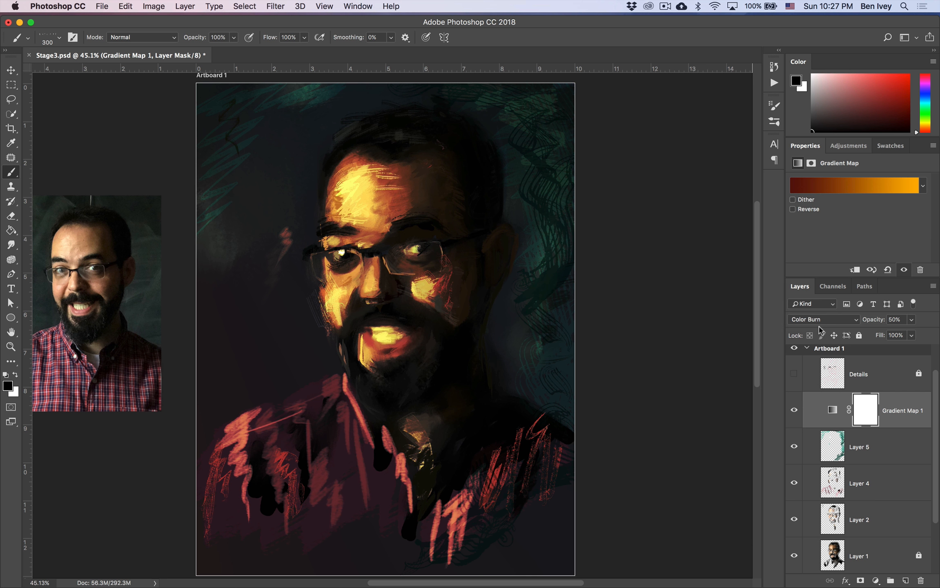
Step: Set the Gradient Map layer's blend mode to Hue and its opacity to 100%
{"action": "left_click", "coordinate": [818, 319]}
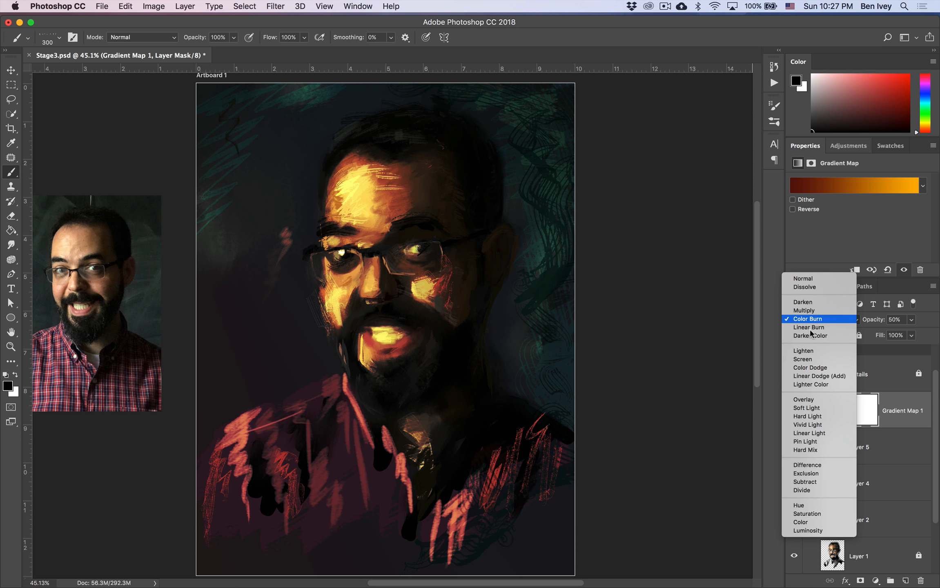
{"action": "left_click", "coordinate": [816, 506]}
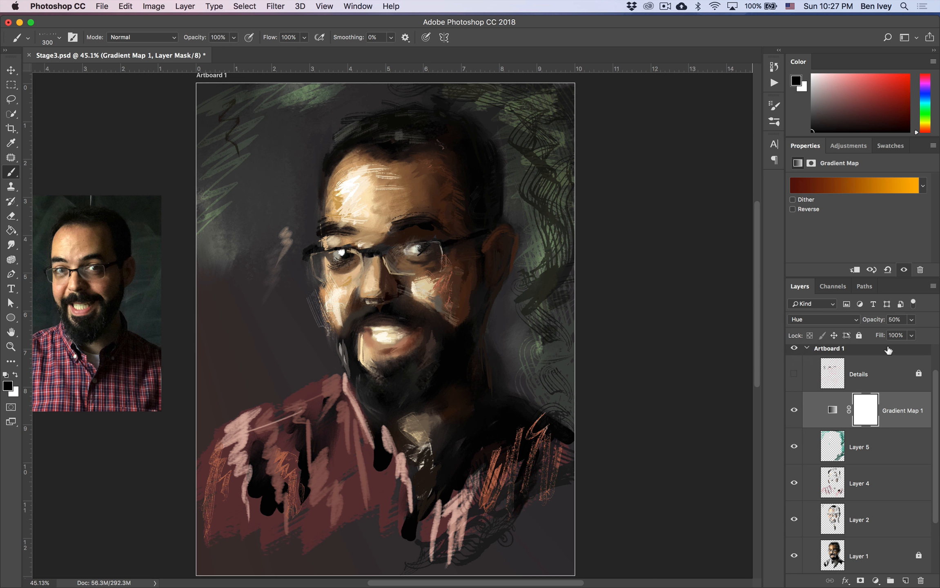
{"action": "left_click_drag", "start_coordinate": [874, 320], "coordinate": [937, 318]}
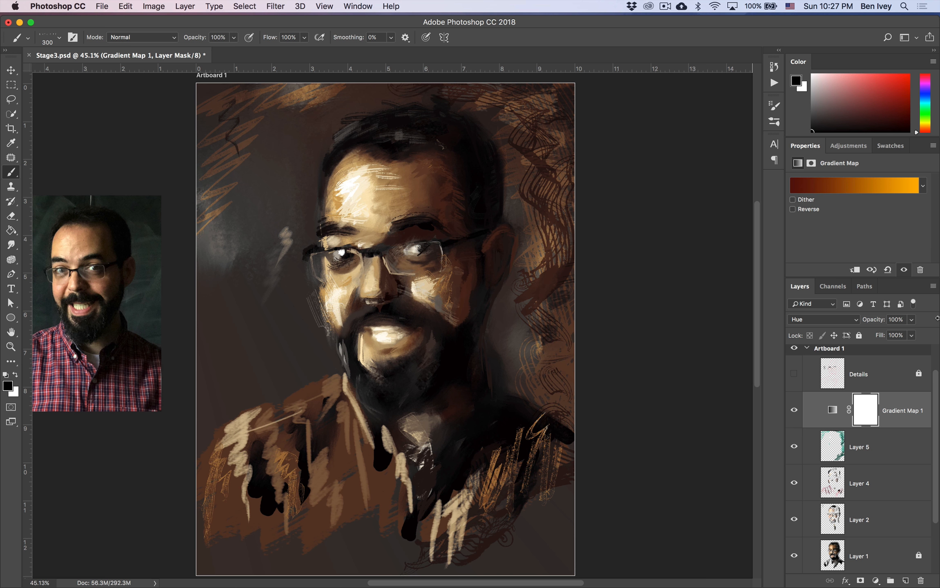
Step: Move the dark red colour stop of the Gradient Map's gradient to location 21%
{"action": "left_click", "coordinate": [848, 186]}
{"action": "left_click", "coordinate": [522, 321]}
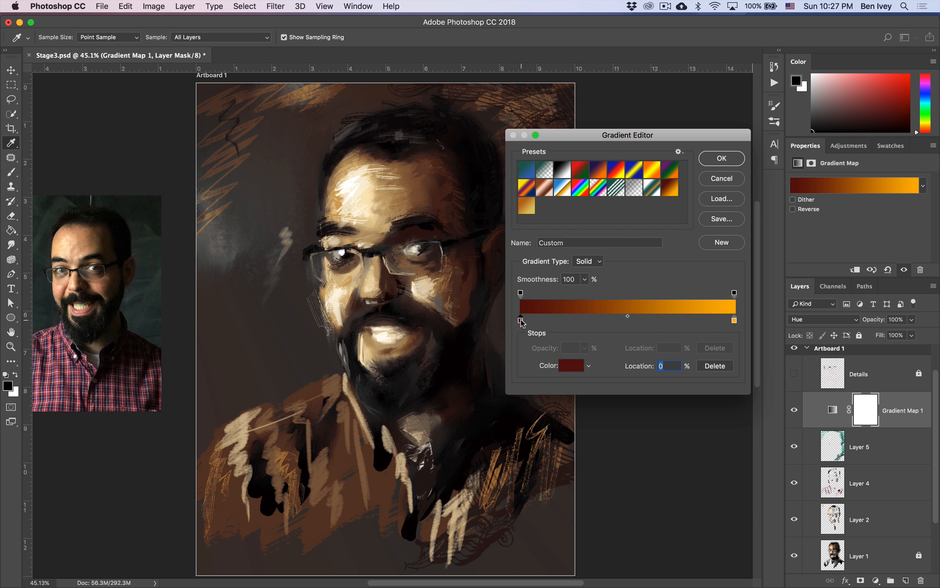
{"action": "left_click_drag", "start_coordinate": [521, 321], "coordinate": [564, 320]}
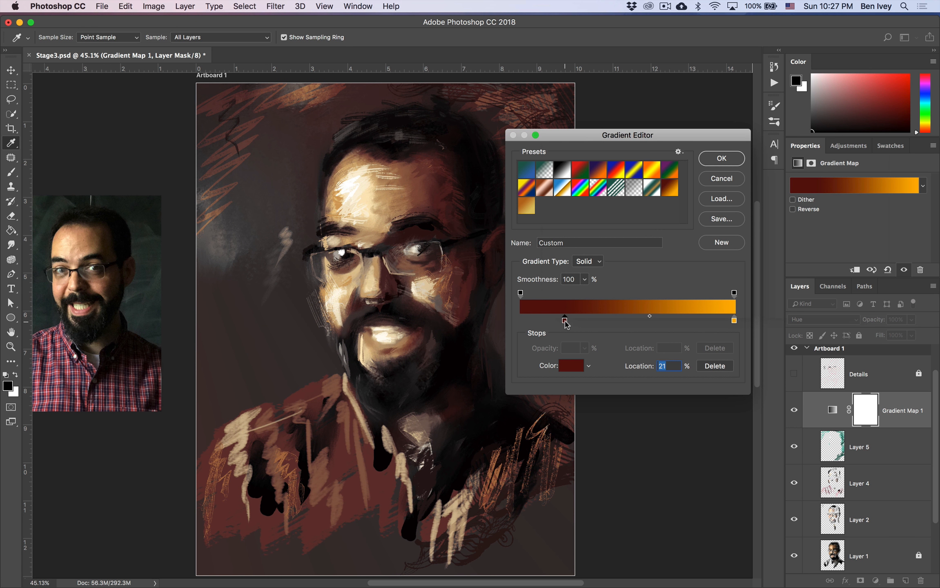
Step: Try blue, green, orange-brown and red hues for the gradient's dark colour stop
{"action": "double_click", "coordinate": [564, 320]}
{"action": "left_click", "coordinate": [729, 161]}
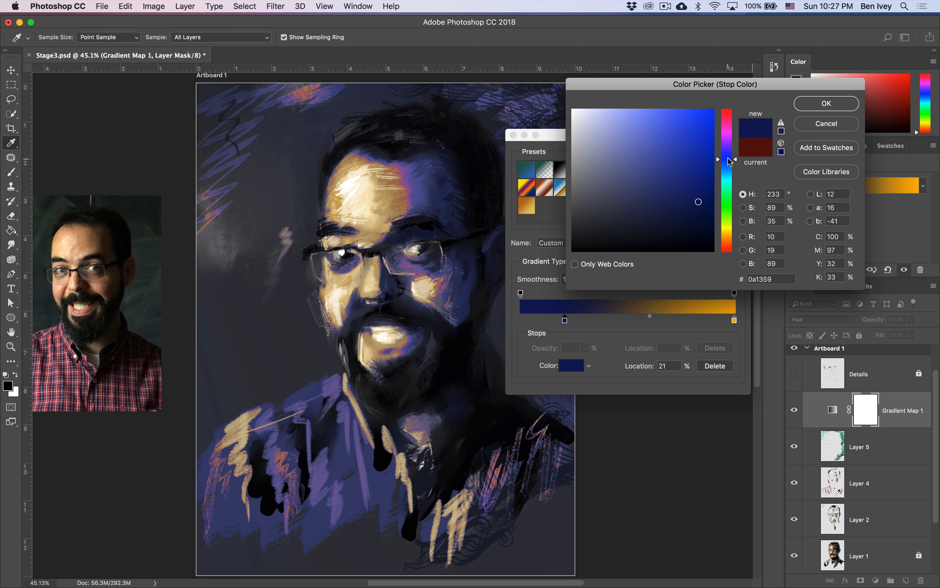
{"action": "left_click", "coordinate": [729, 174]}
{"action": "left_click", "coordinate": [728, 194]}
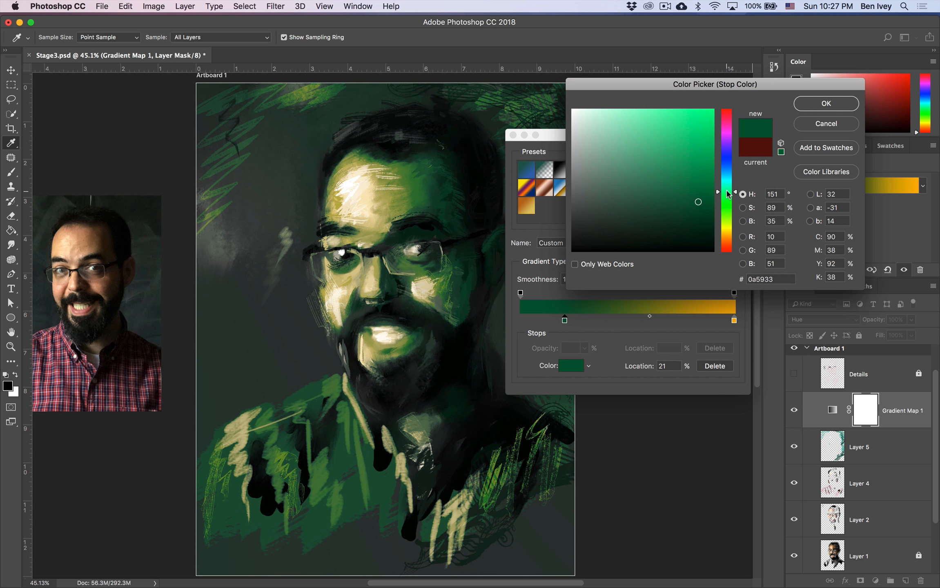
{"action": "left_click", "coordinate": [729, 229]}
{"action": "left_click", "coordinate": [731, 239]}
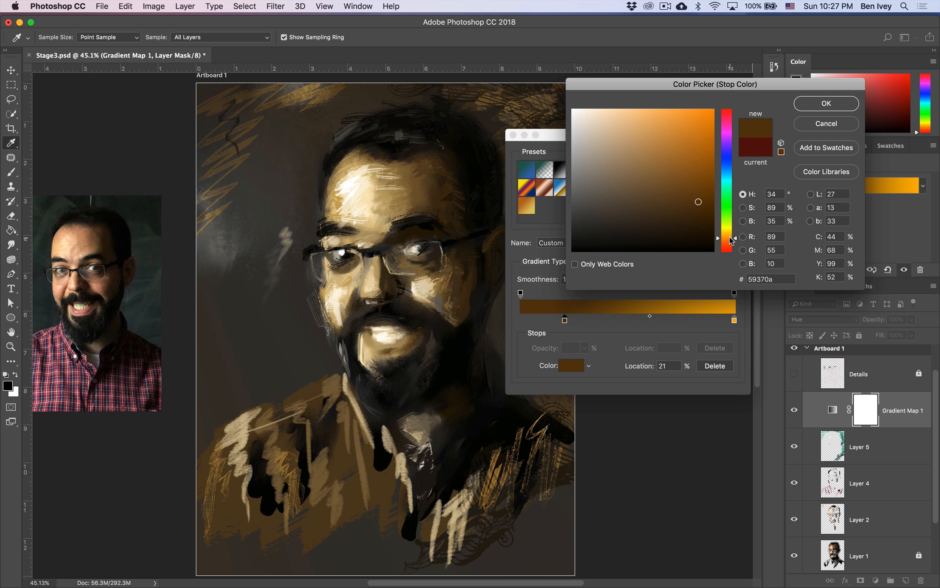
{"action": "left_click", "coordinate": [729, 246]}
{"action": "left_click", "coordinate": [730, 250]}
{"action": "left_click", "coordinate": [729, 243]}
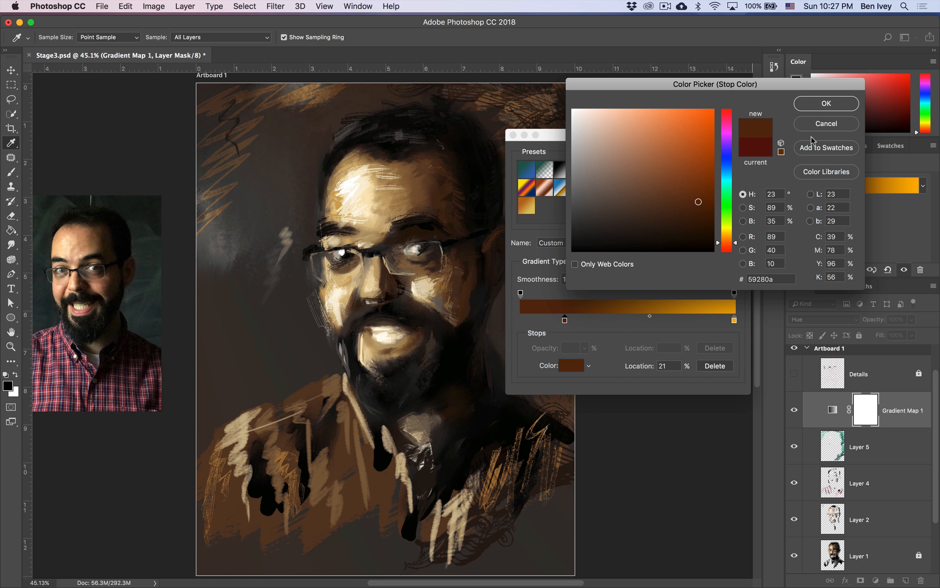
{"action": "left_click", "coordinate": [730, 249]}
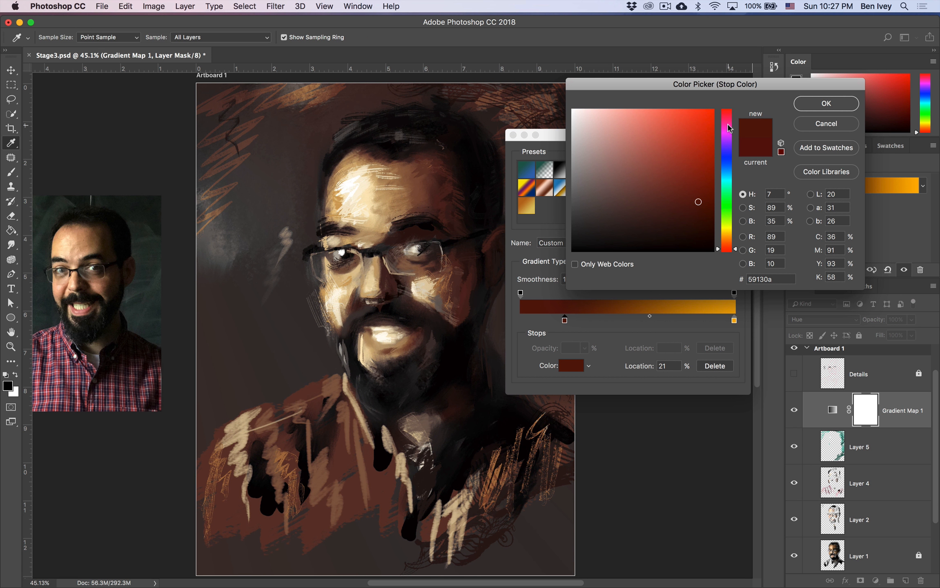
Step: Set the gradient's dark stop to deep crimson 590a2b and accept the edited gradient
{"action": "left_click_drag", "start_coordinate": [727, 124], "coordinate": [728, 118]}
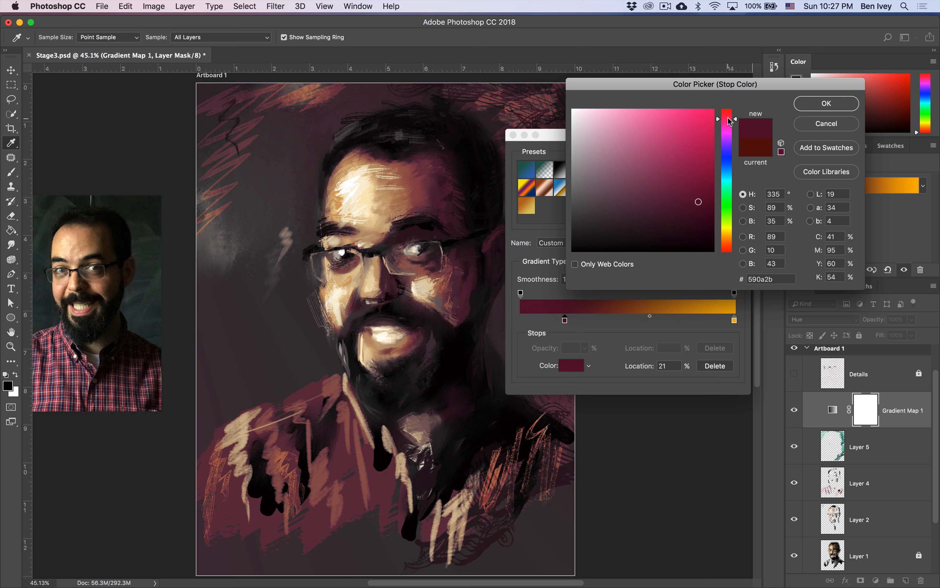
{"action": "left_click", "coordinate": [826, 103]}
{"action": "left_click", "coordinate": [729, 159]}
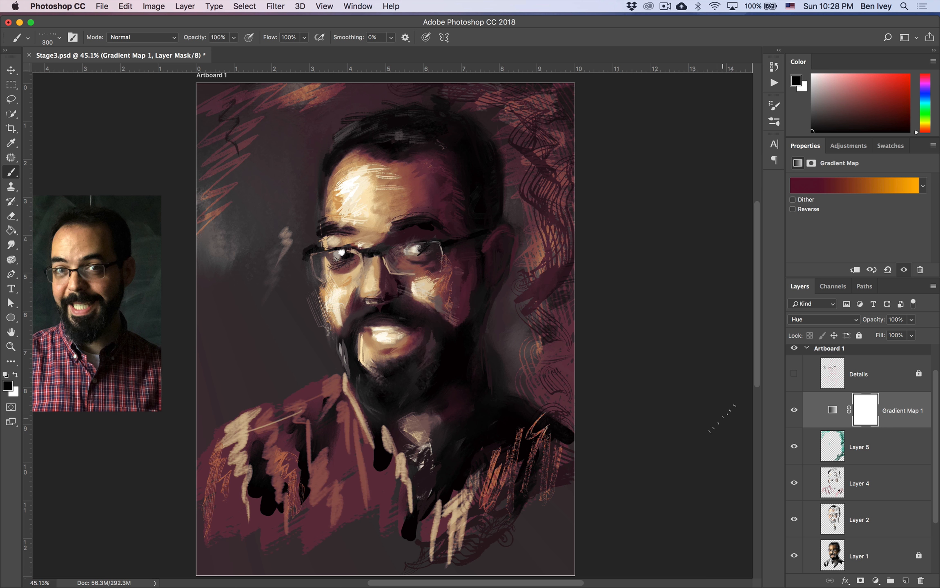
Step: Add a Levels adjustment above the Gradient Map, adjust its white and black input points, and deselect the layers
{"action": "left_click", "coordinate": [848, 151]}
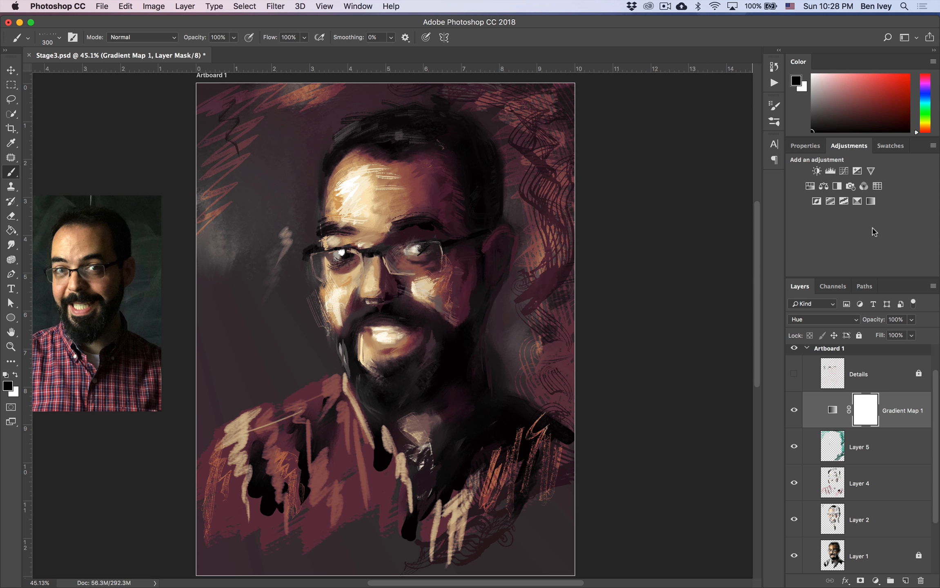
{"action": "left_click", "coordinate": [830, 171]}
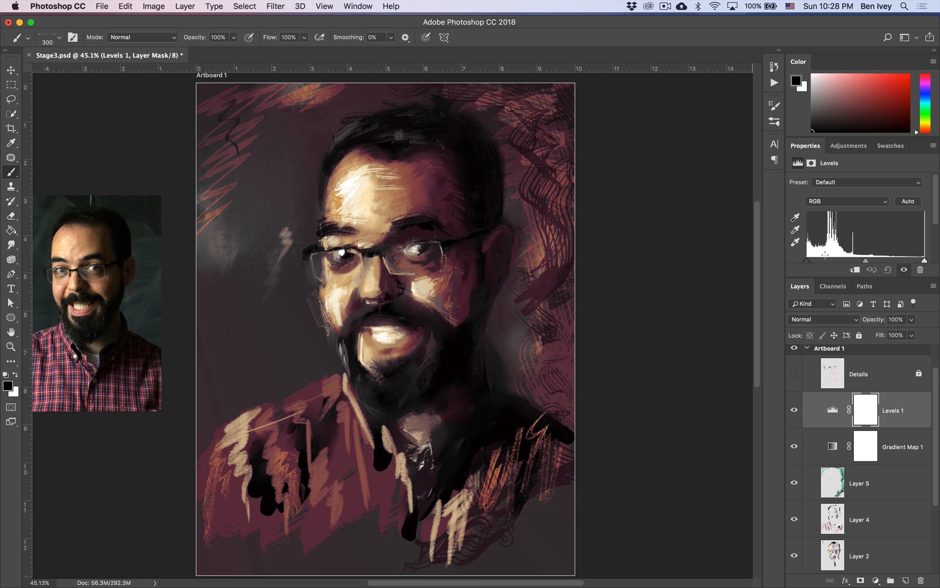
{"action": "left_click_drag", "start_coordinate": [924, 260], "coordinate": [911, 261]}
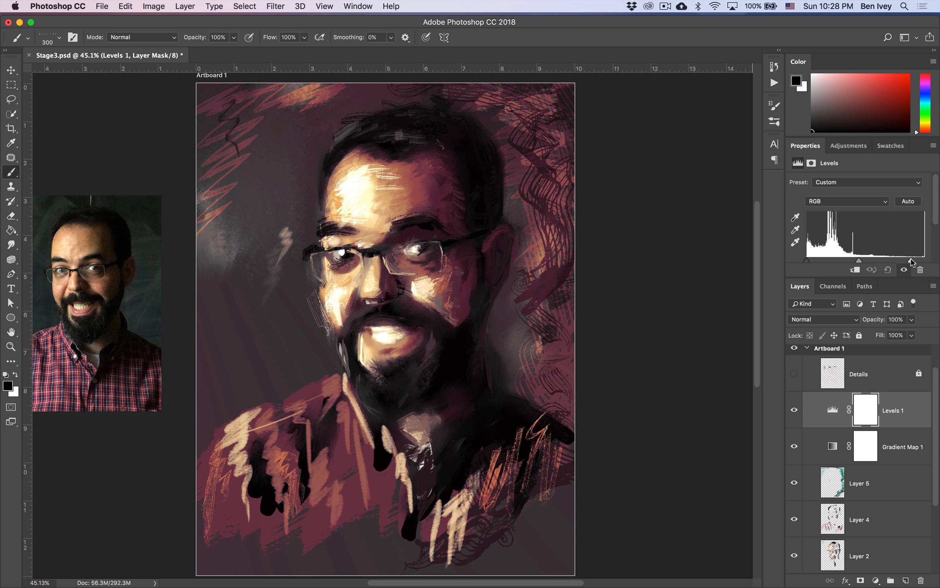
{"action": "left_click_drag", "start_coordinate": [806, 261], "coordinate": [859, 260]}
{"action": "left_click", "coordinate": [10, 72]}
{"action": "left_click", "coordinate": [93, 107]}
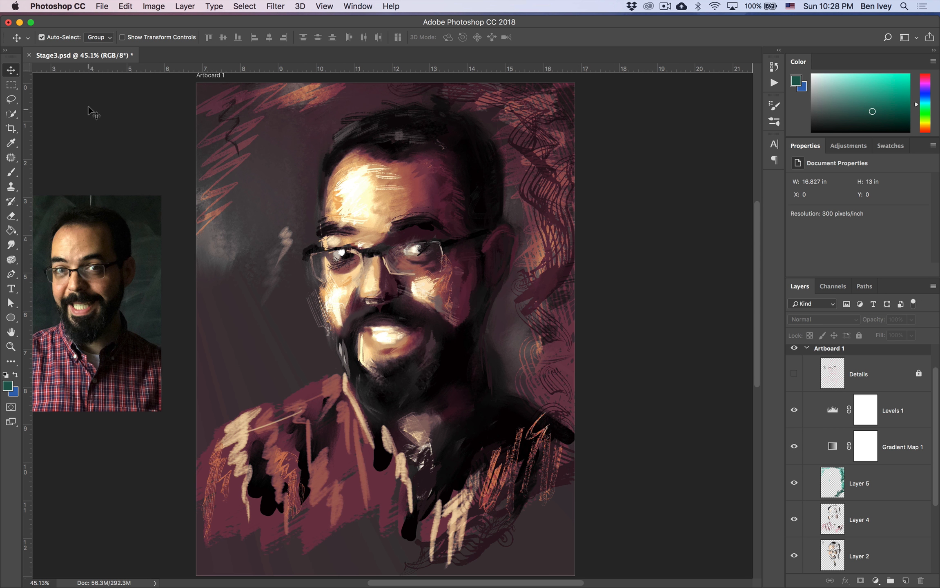